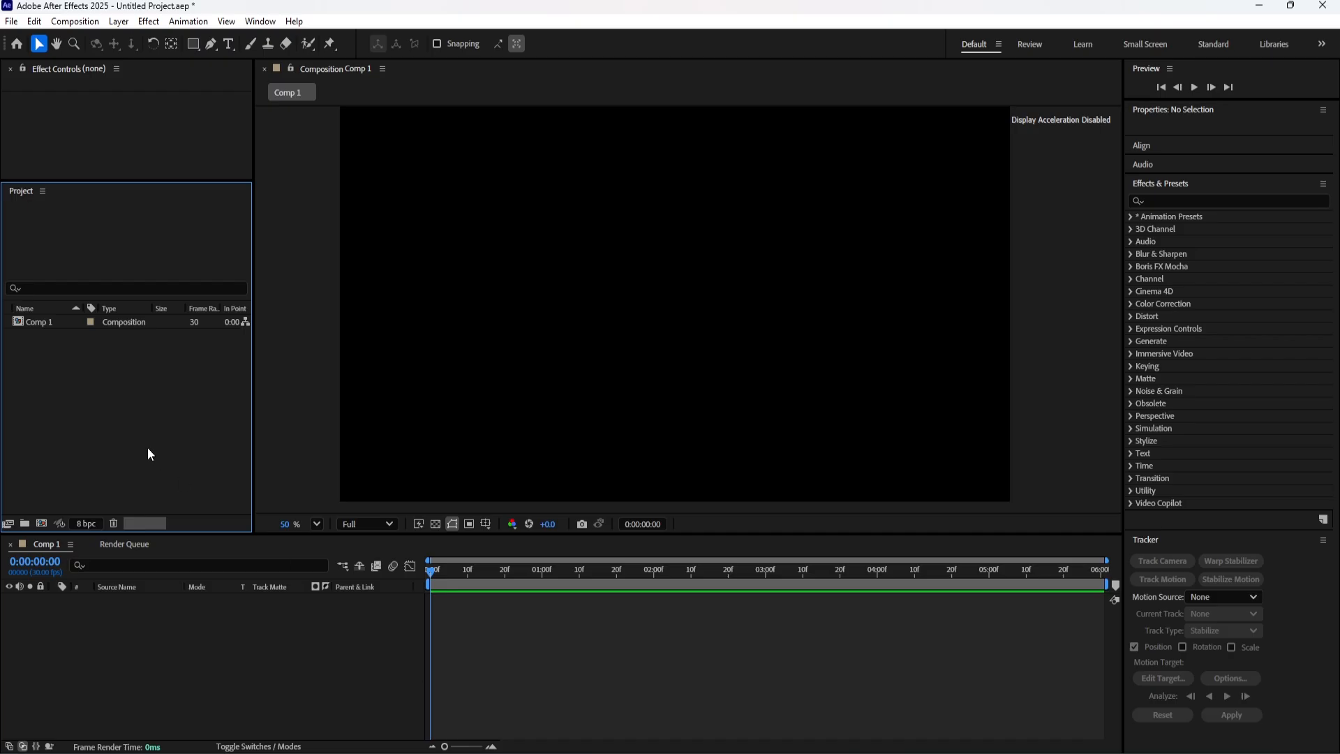
Import dragon.jpg from the Dragon folder in Downloads and add it as a layer in Comp 1.
double_click(149, 446)
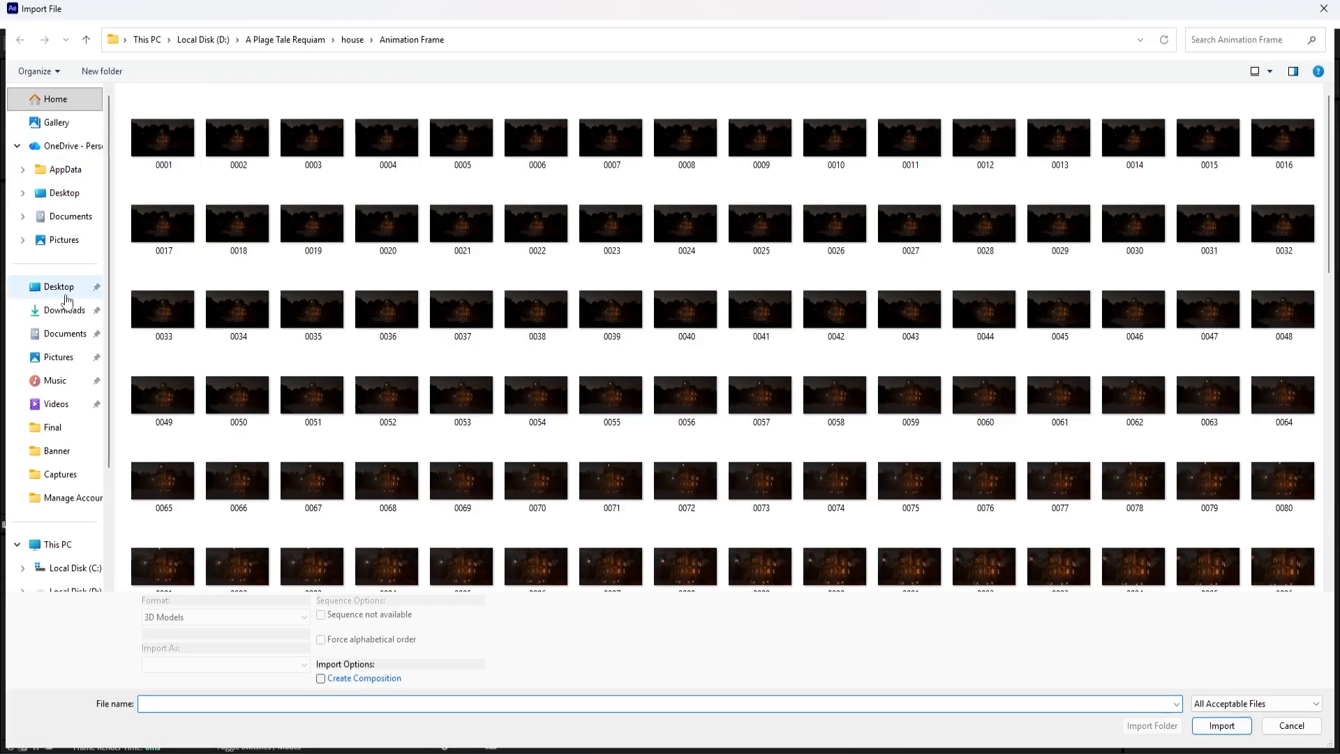
click(66, 309)
click(168, 149)
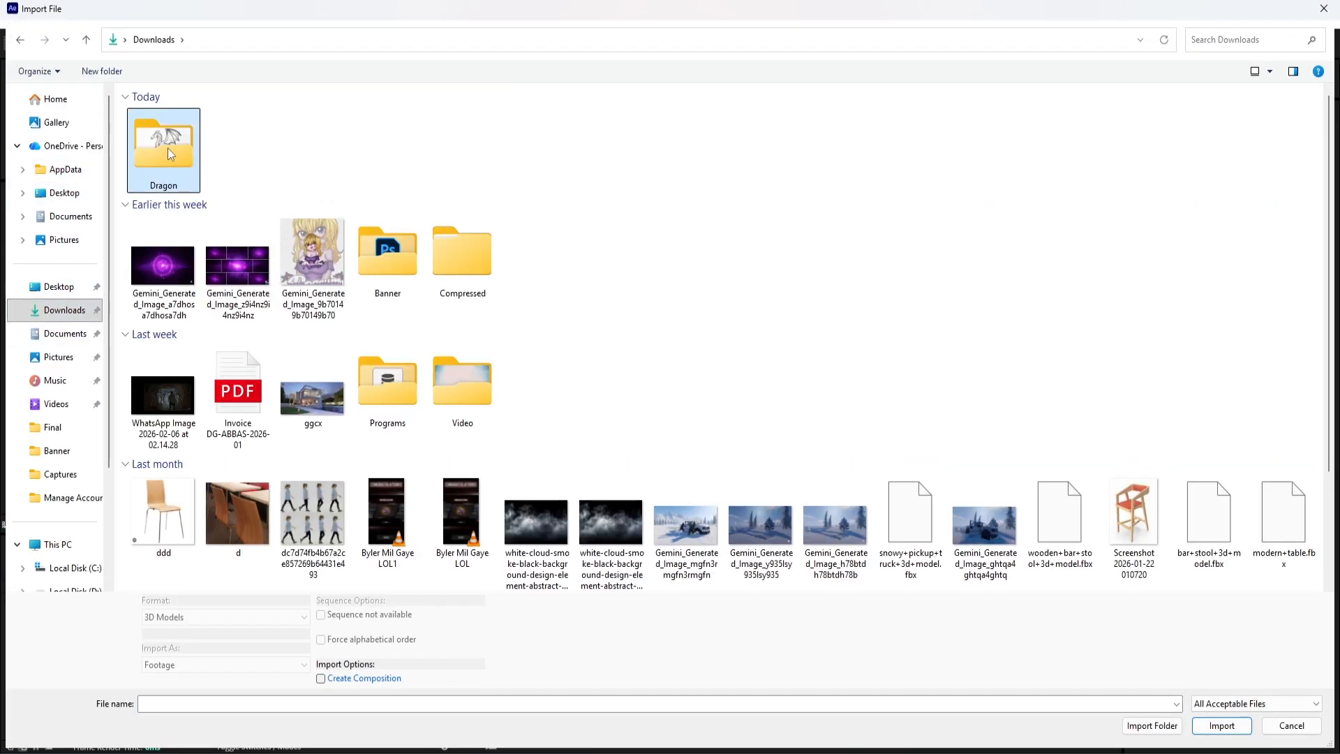
double_click(167, 148)
double_click(175, 140)
drag(42, 336, 145, 626)
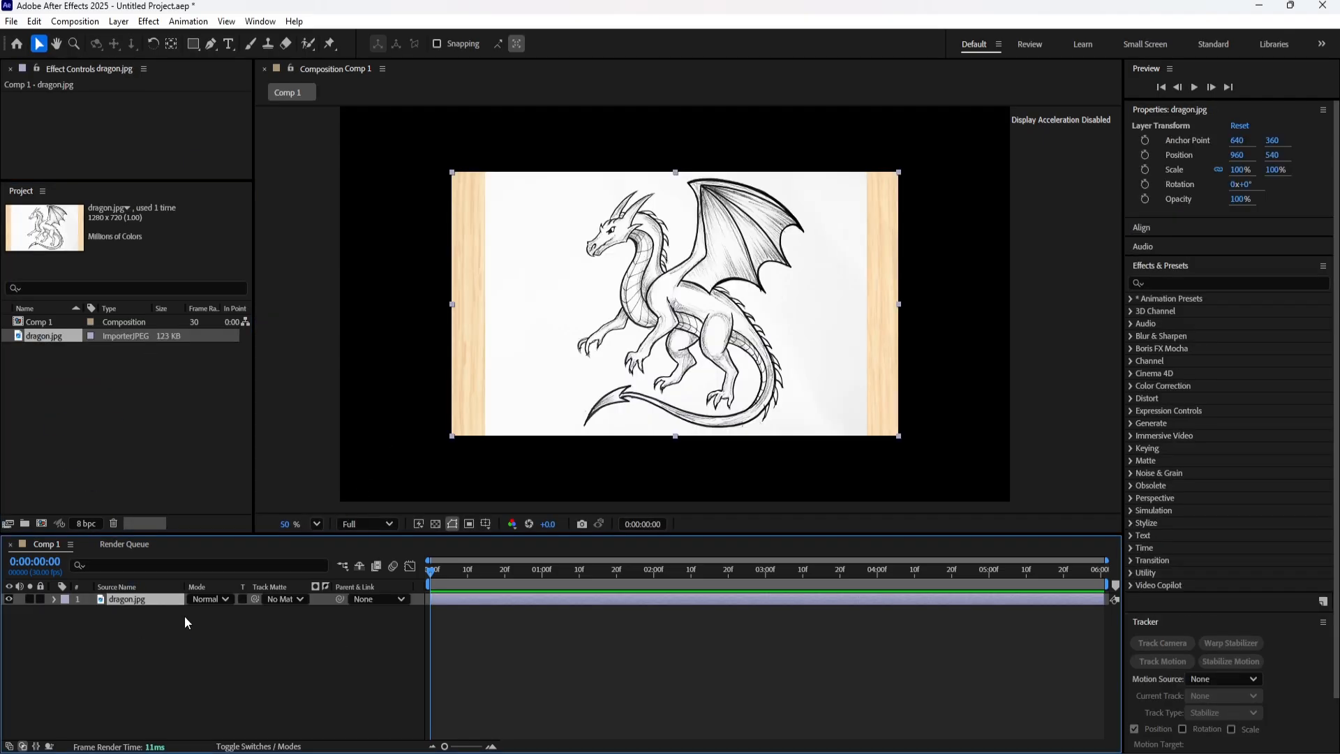
Scale the dragon.jpg layer to 149% so it fills the frame, and lock the layer.
key(s)
drag(212, 615, 257, 623)
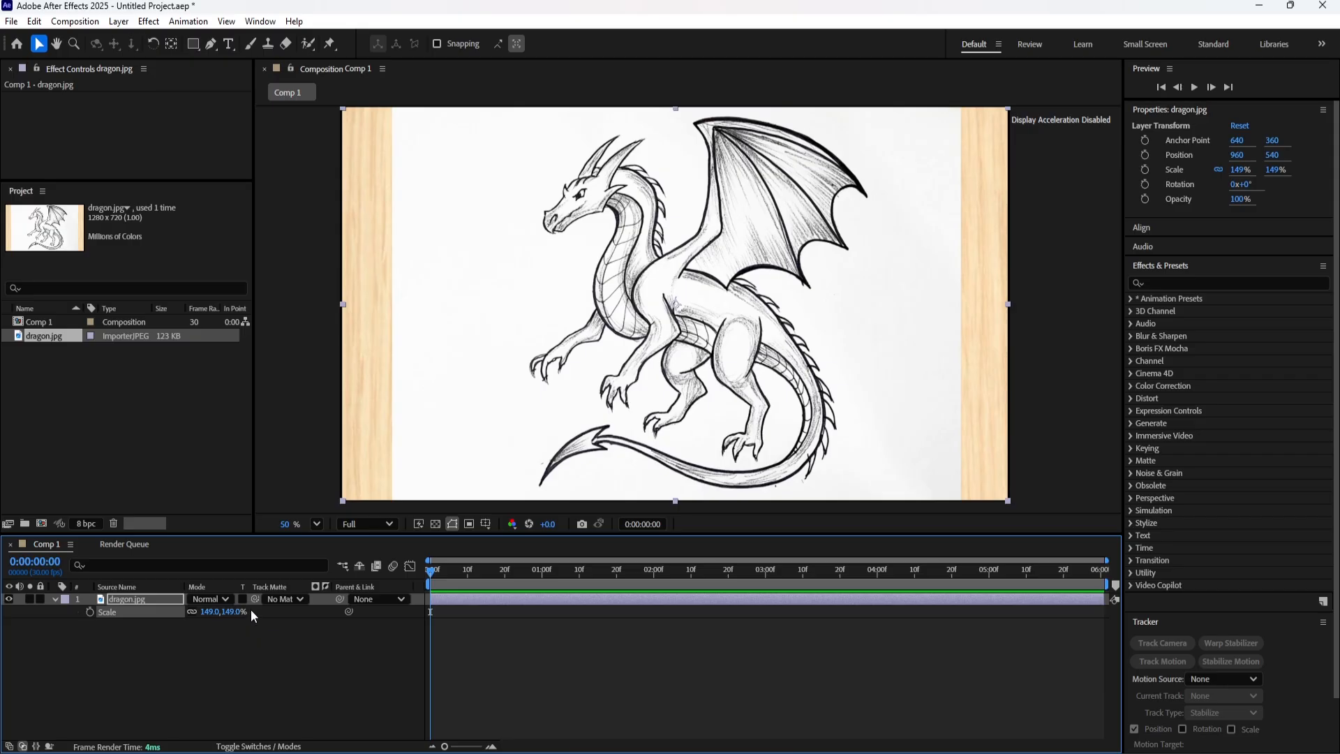
click(55, 599)
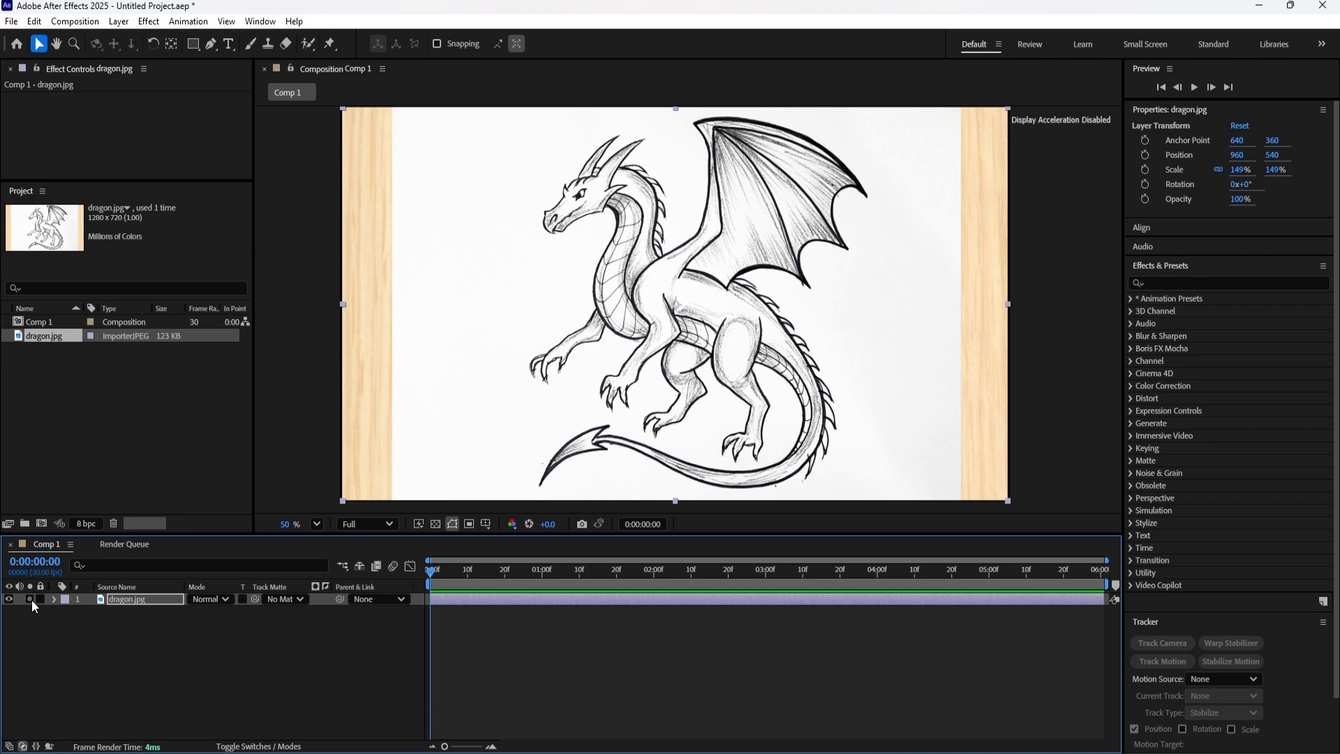
click(39, 599)
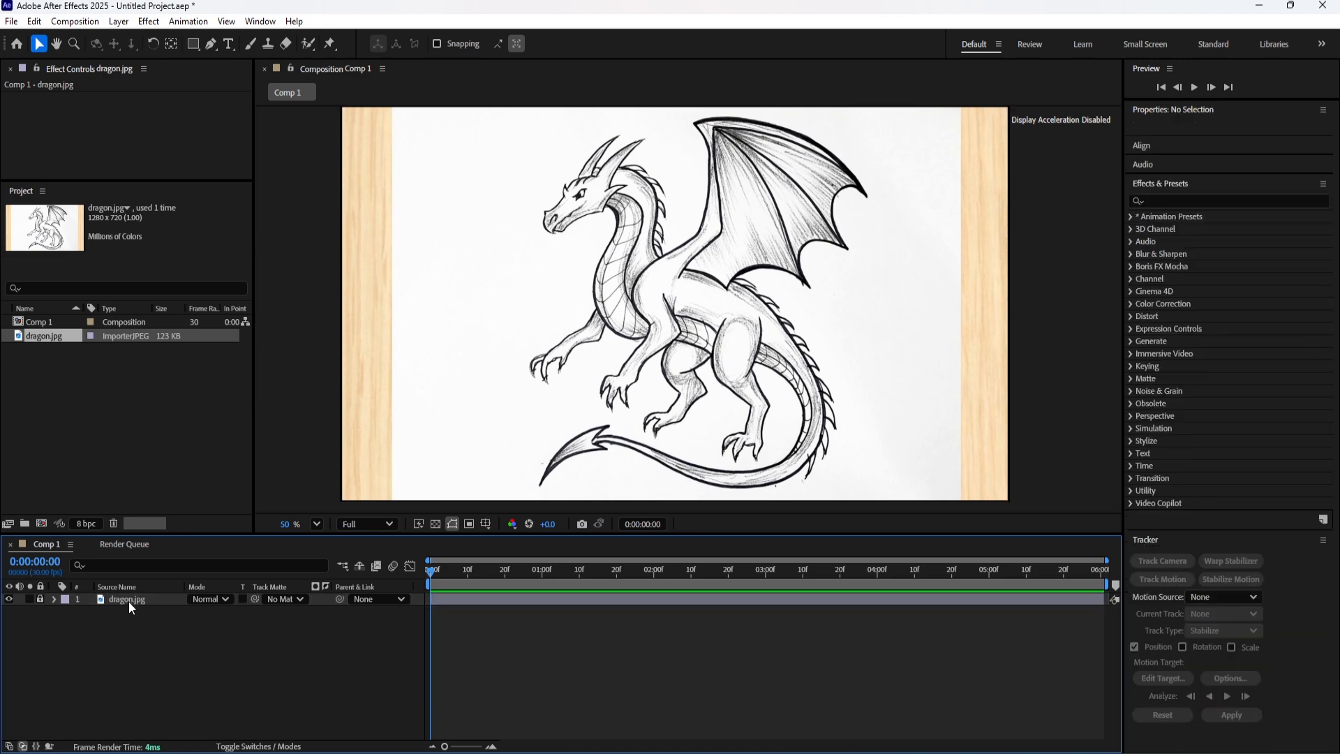
Add a 1920 x 1080 px solid in black (000000) above the dragon drawing and hide it.
right_click(300, 664)
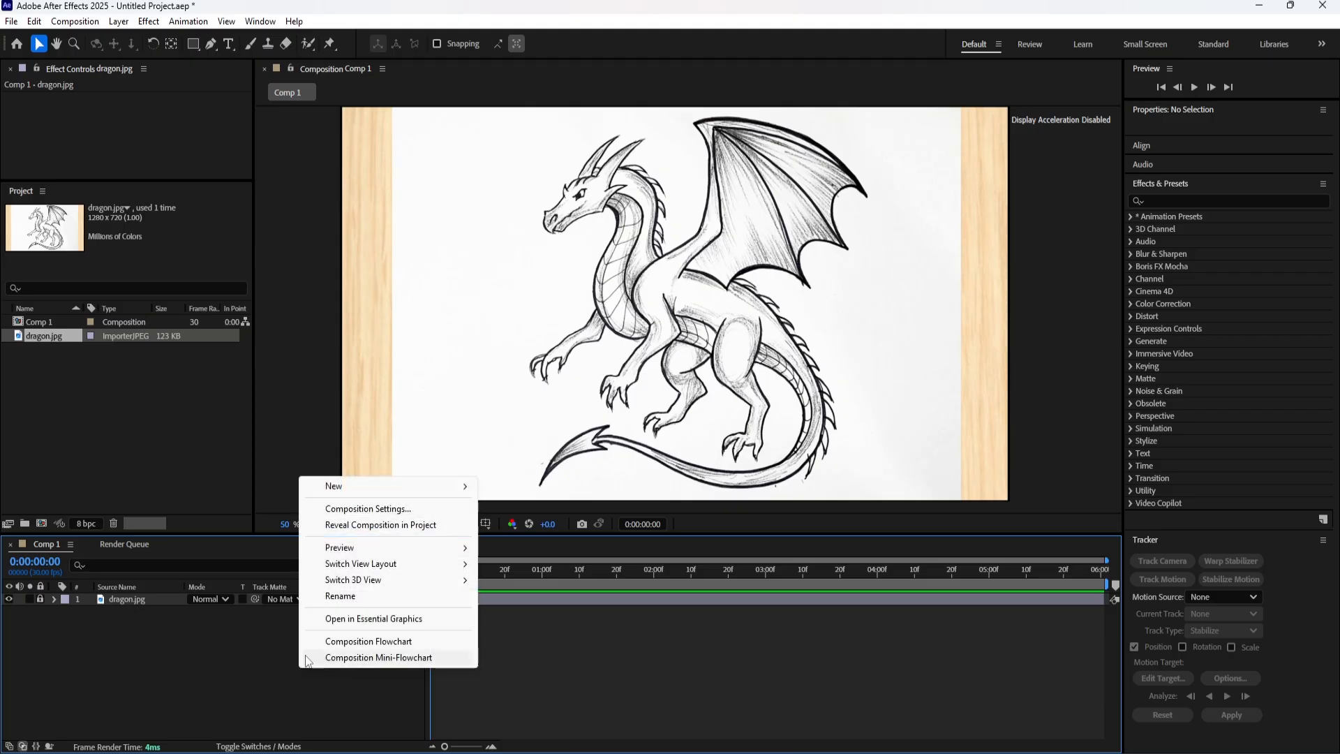
mouse_move(417, 486)
click(557, 525)
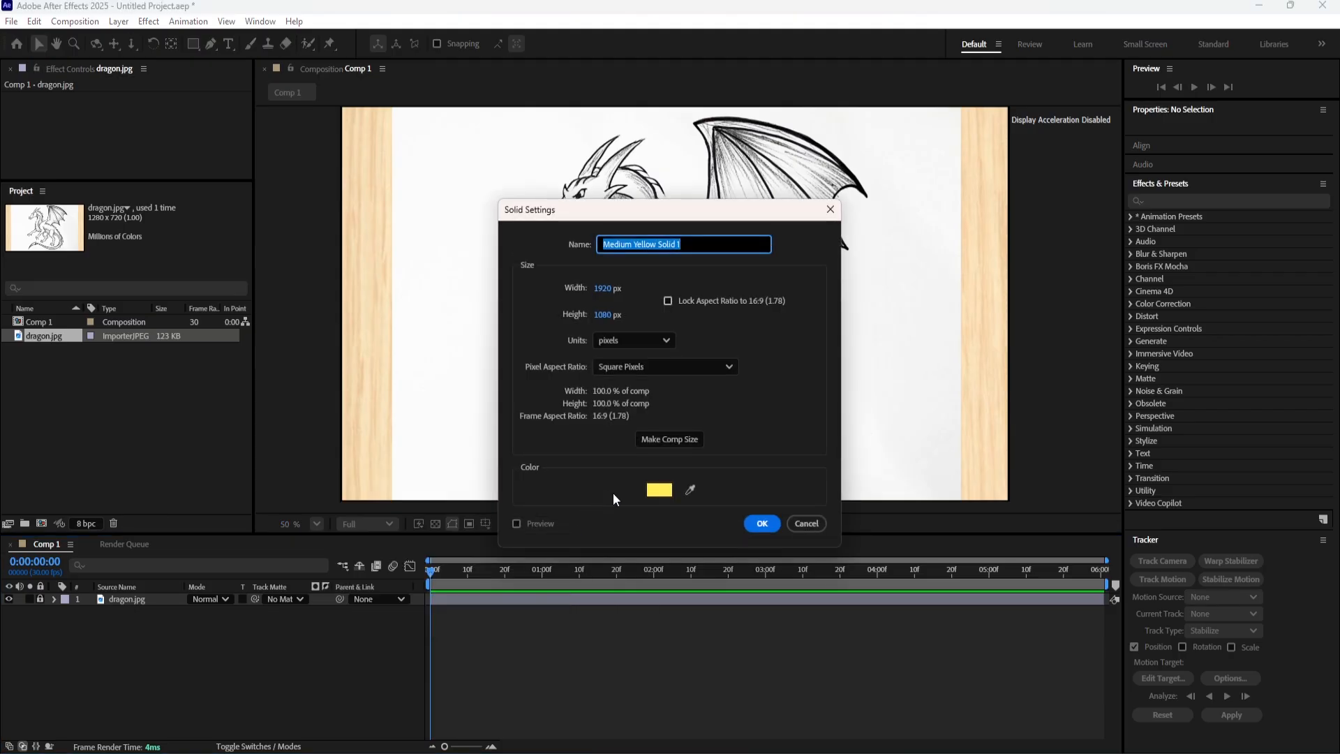
click(659, 490)
drag(631, 435, 434, 486)
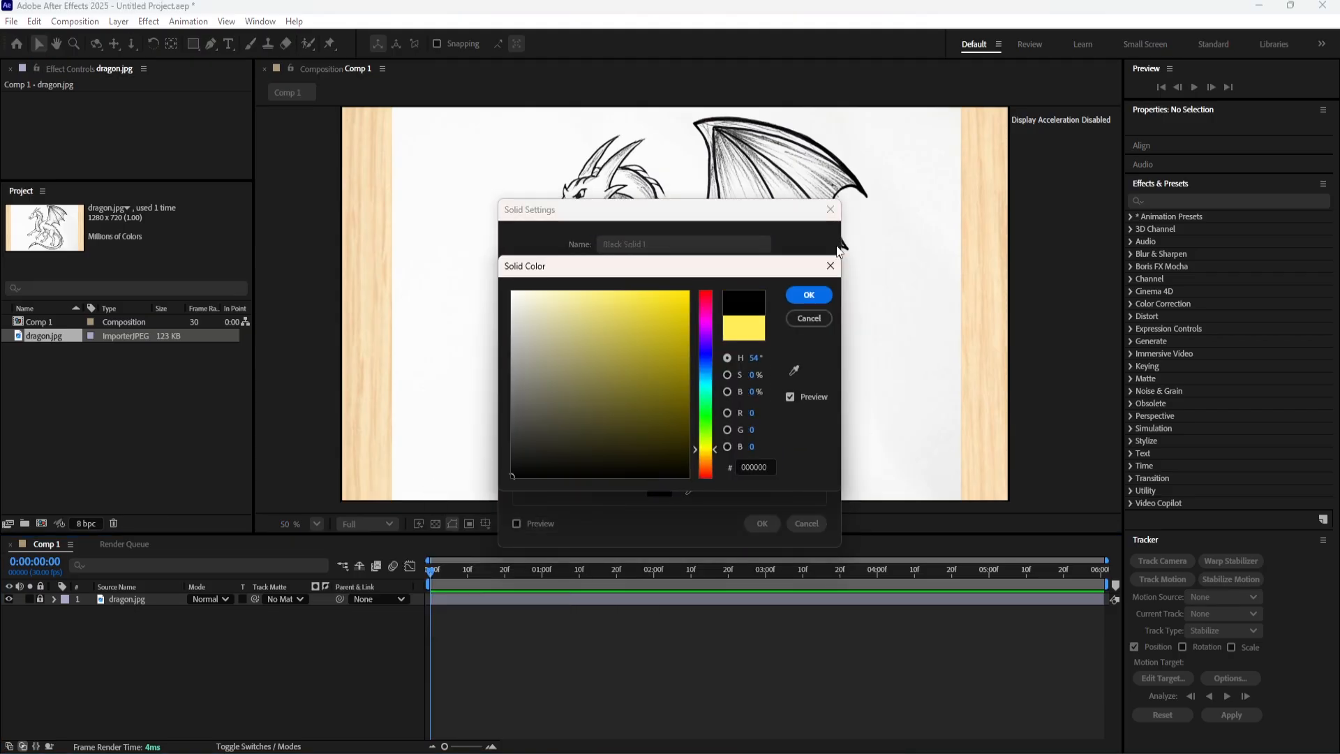
click(809, 294)
click(762, 524)
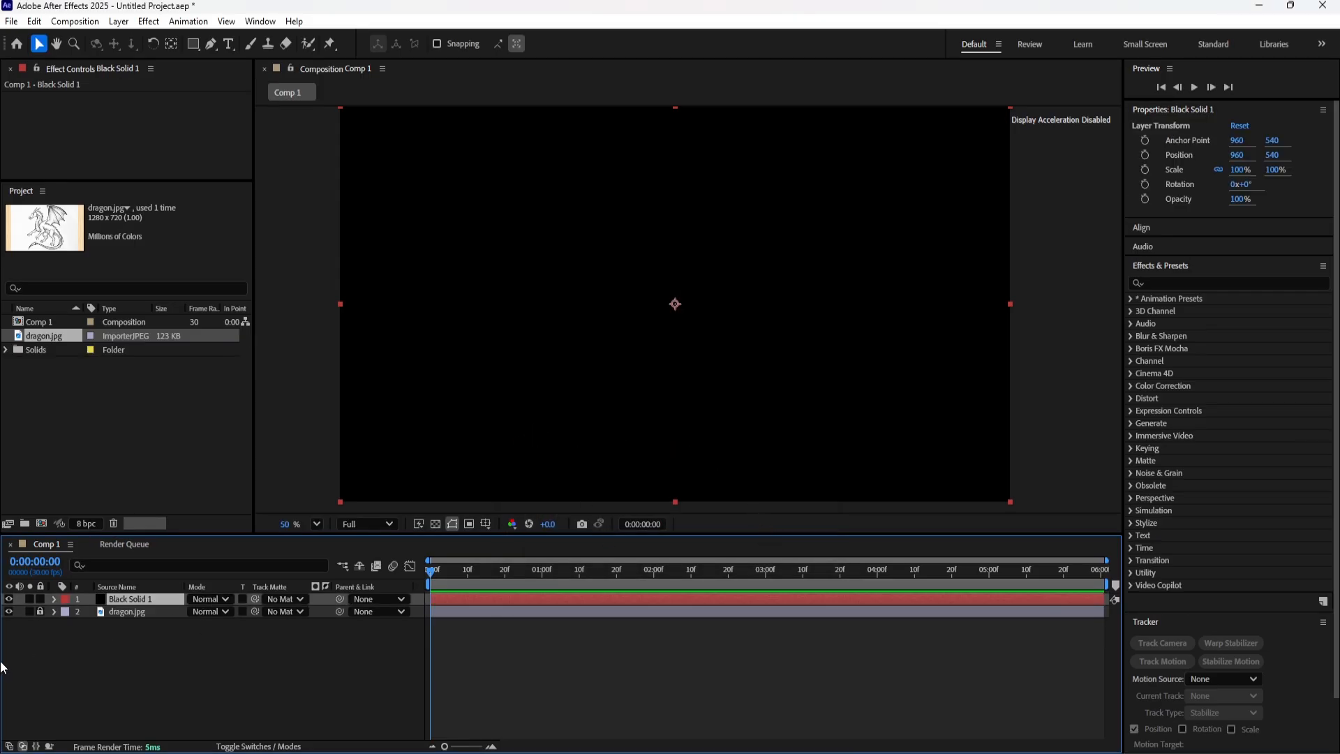
click(9, 598)
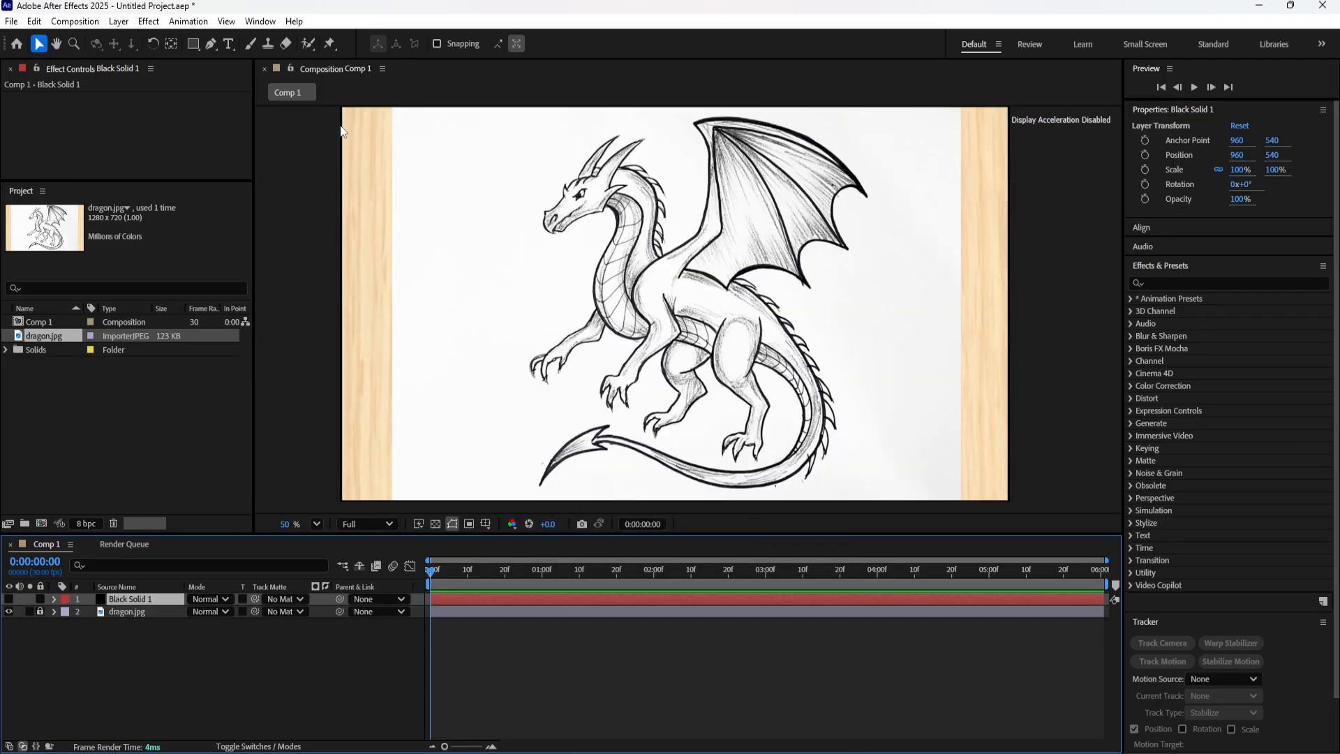
Start a Pen tool mask on the black solid, tracing from the dragon's brow down around the snout to the upper lip tip.
click(210, 43)
scroll(603, 203, up, 3)
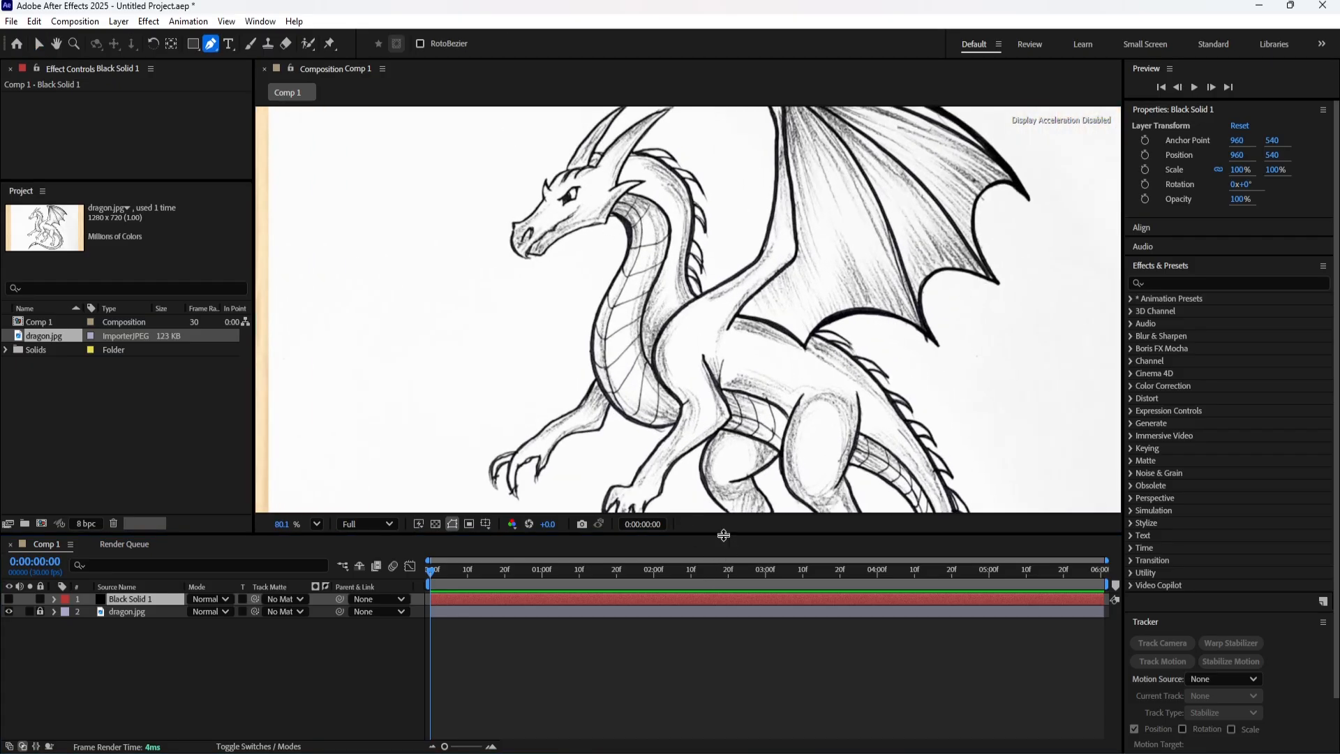
drag(723, 534, 719, 652)
scroll(587, 241, up, 2)
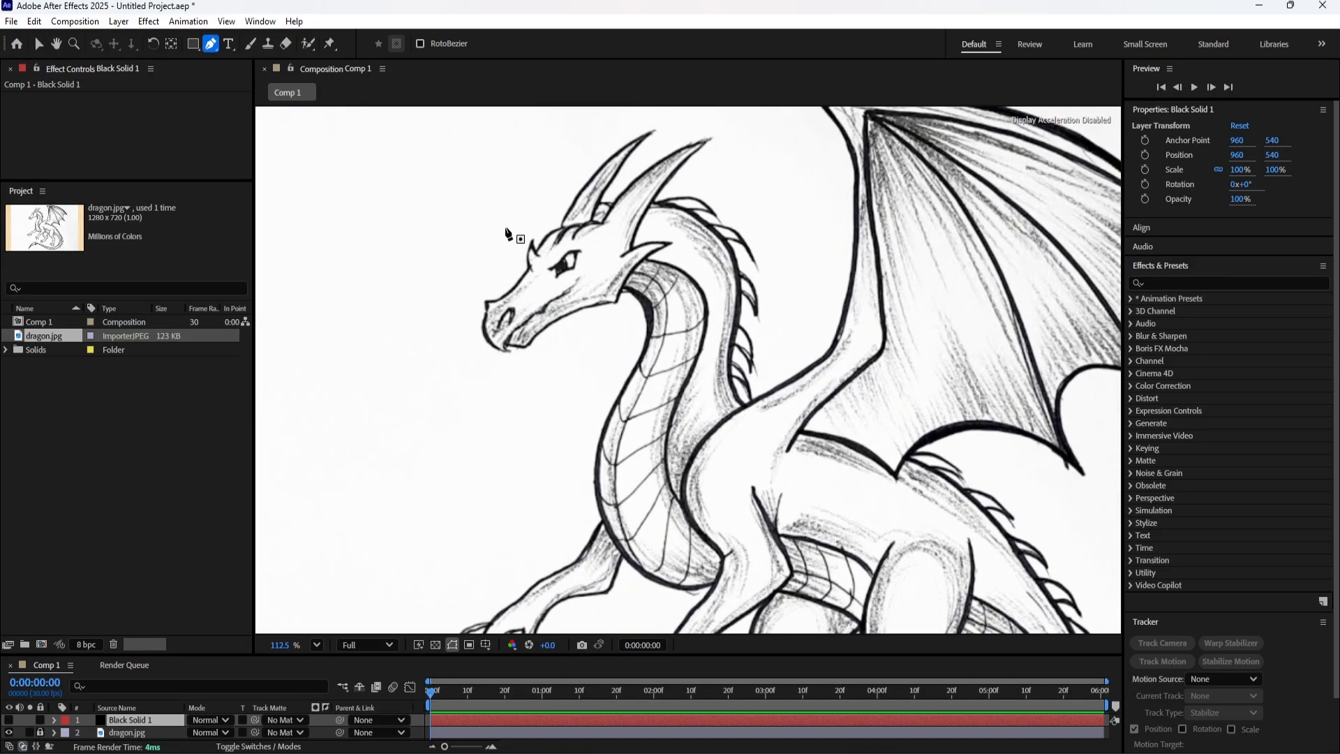
scroll(509, 307, up, 2)
scroll(510, 307, up, 3)
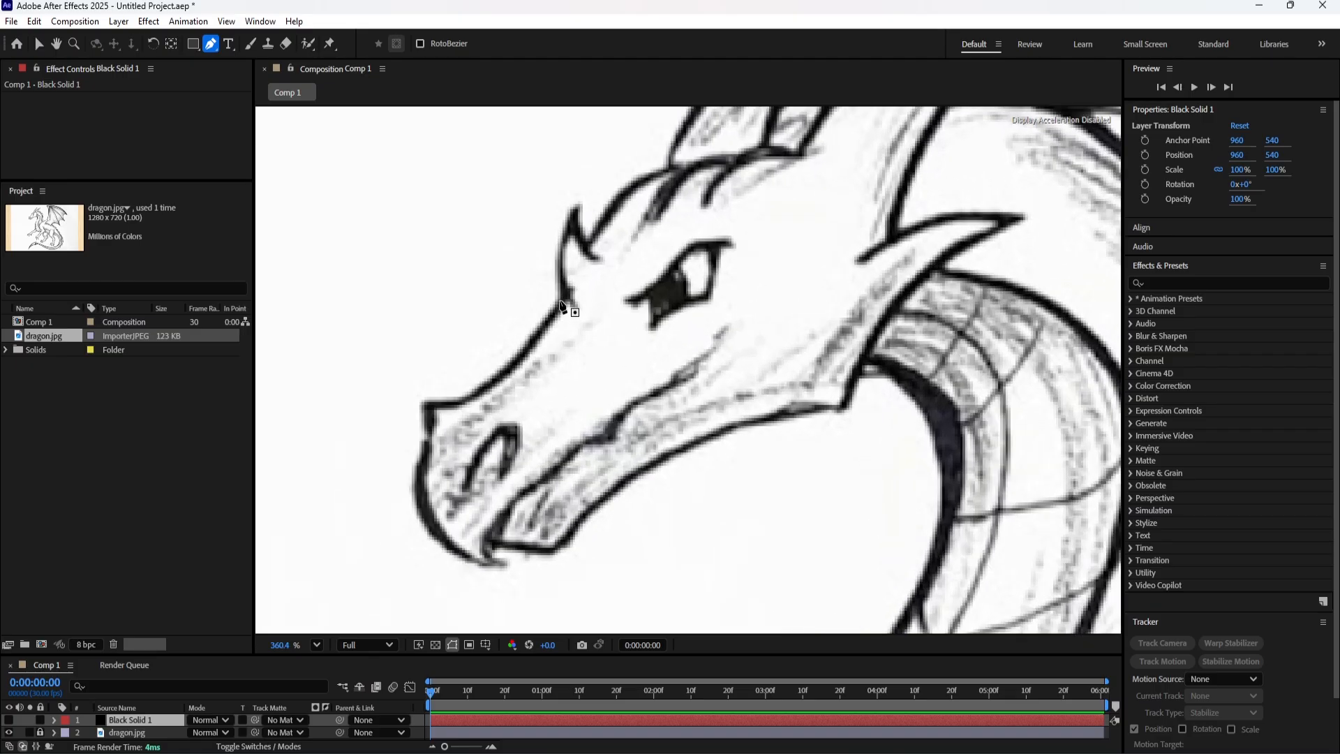
click(559, 300)
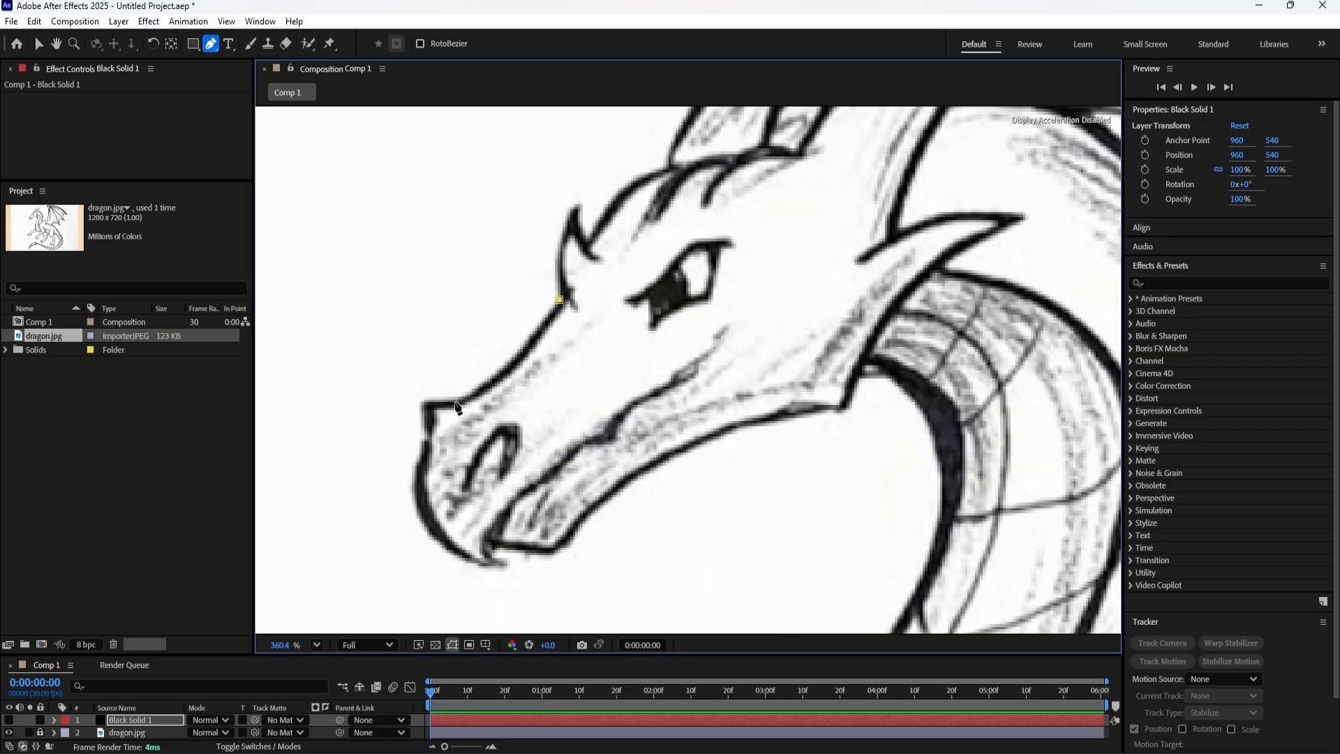
mouse_move(455, 402)
mouse_down()
mouse_move(392, 437)
mouse_move(451, 410)
mouse_up()
click(423, 403)
drag(504, 566, 478, 563)
Continue the mask around the chin and along the lower jaw to the jaw corner.
click(493, 537)
click(554, 551)
drag(623, 517, 497, 544)
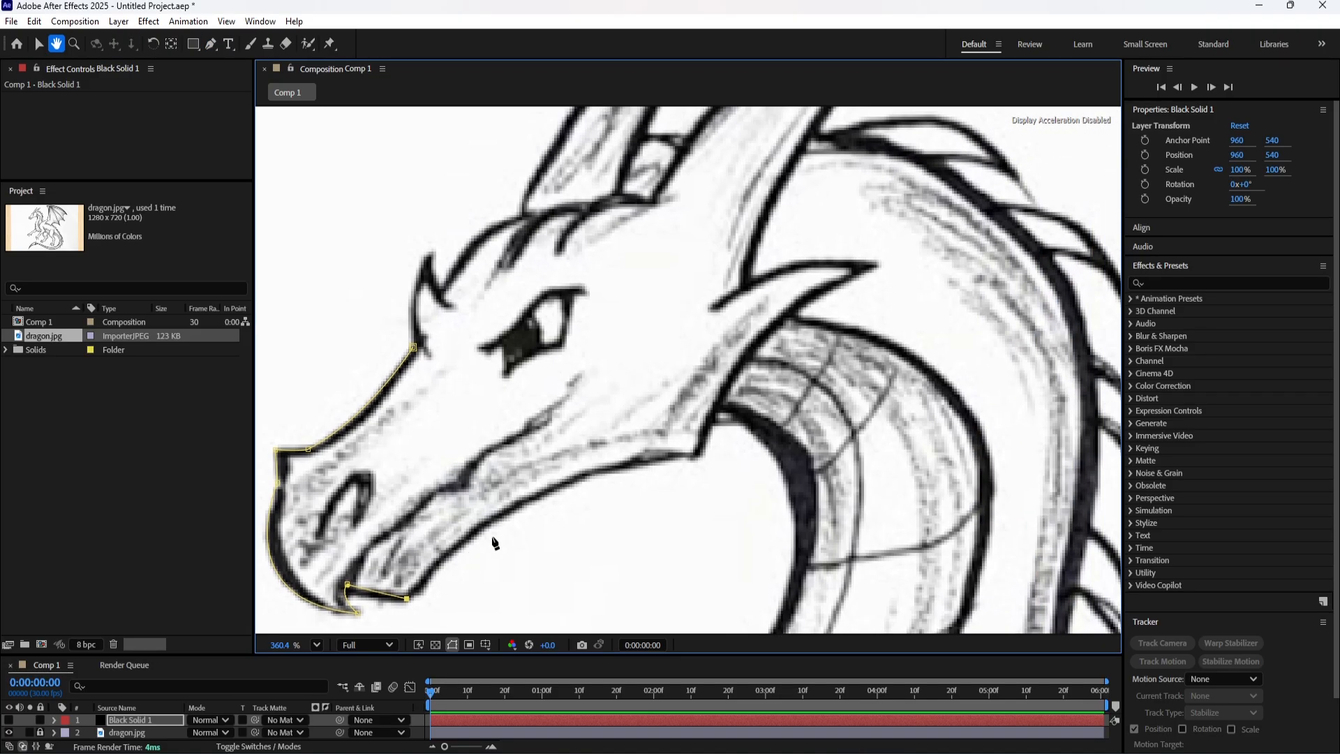
drag(696, 457, 666, 465)
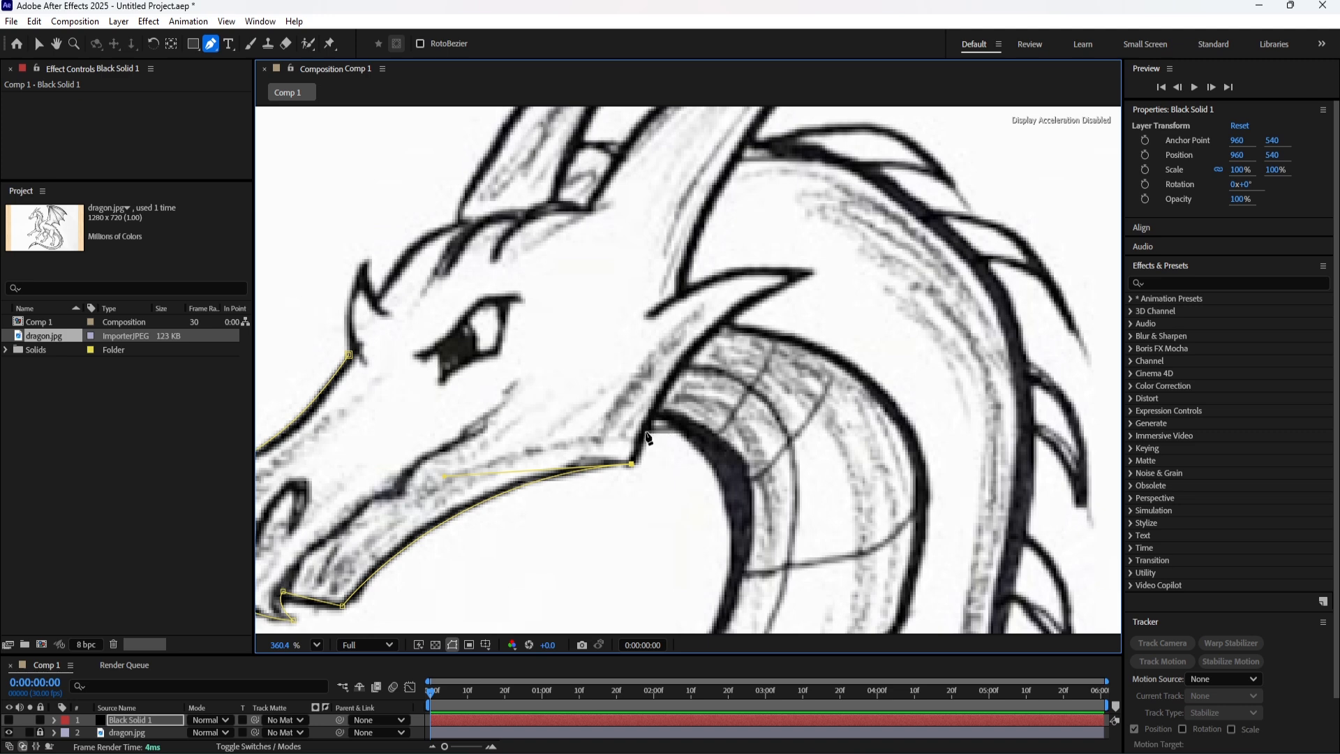
click(646, 432)
click(651, 417)
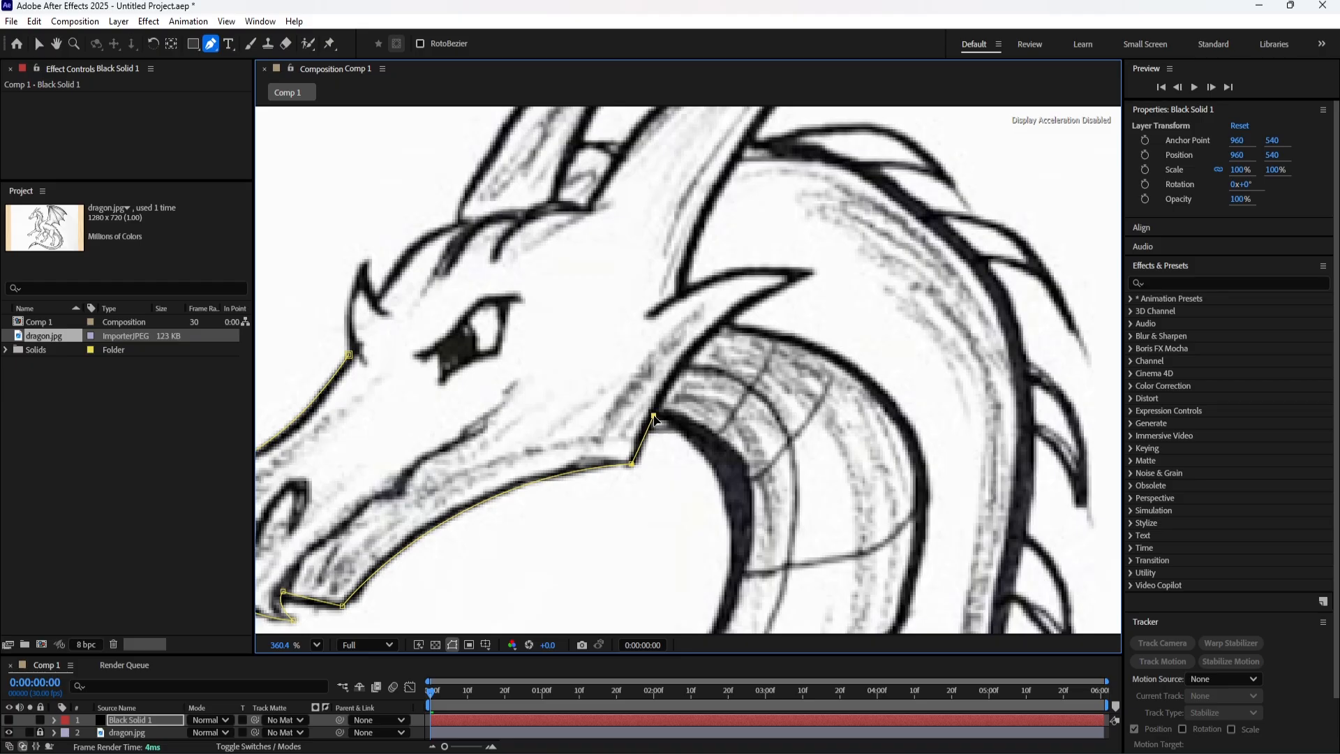
key(ctrl+z)
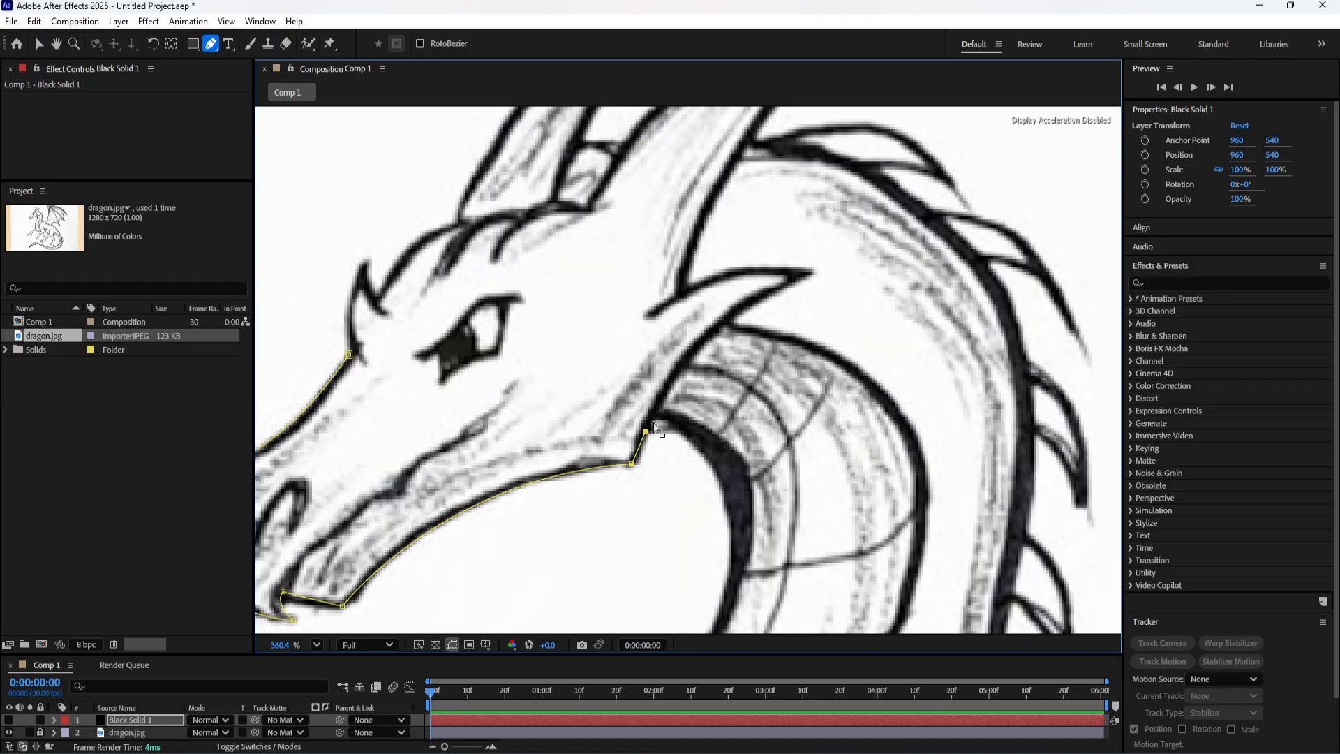
key(ctrl+z)
Extend the mask from the jaw corner around the throat's inner curve.
drag(653, 409, 664, 400)
scroll(659, 422, down, 1)
drag(733, 523, 758, 300)
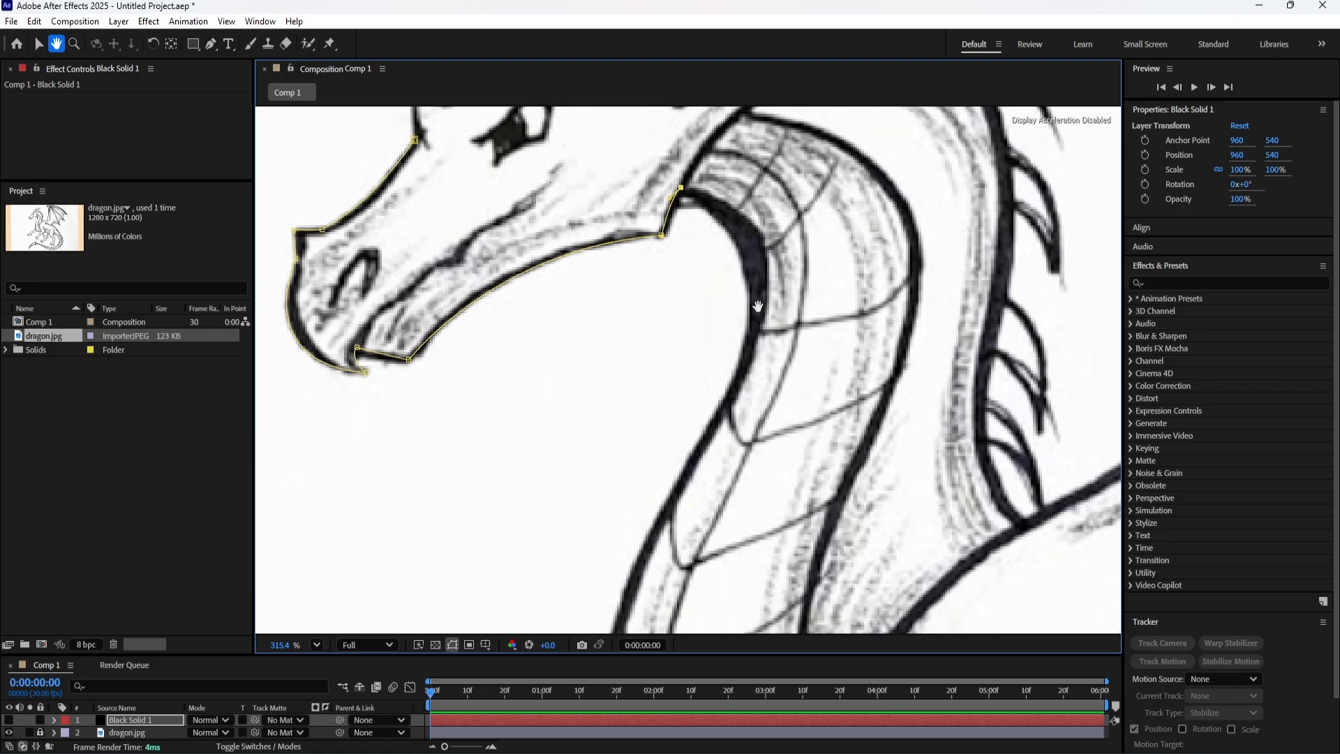
mouse_move(742, 346)
mouse_down()
mouse_move(711, 450)
mouse_move(740, 343)
mouse_up()
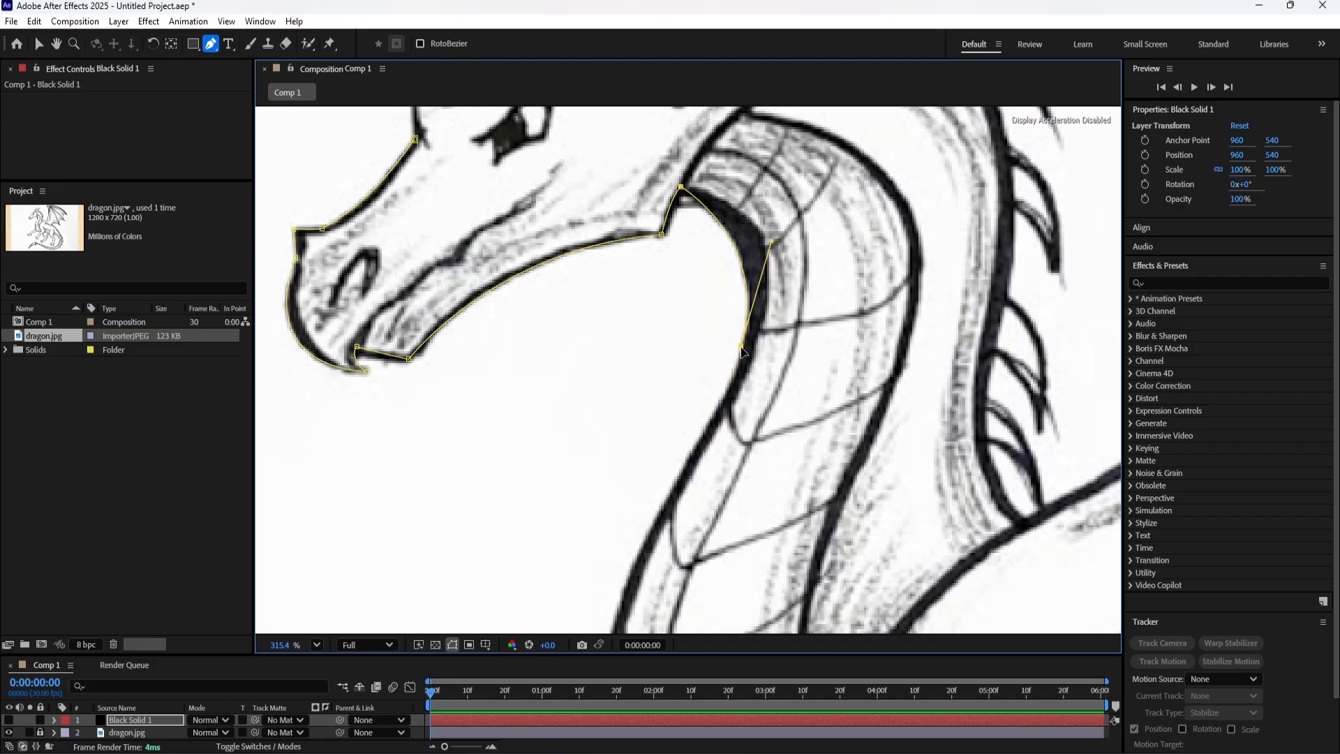
Continue the mask down the front of the neck to the chest where the far foreleg begins.
key(space)
drag(744, 514, 752, 368)
scroll(746, 374, down, 3)
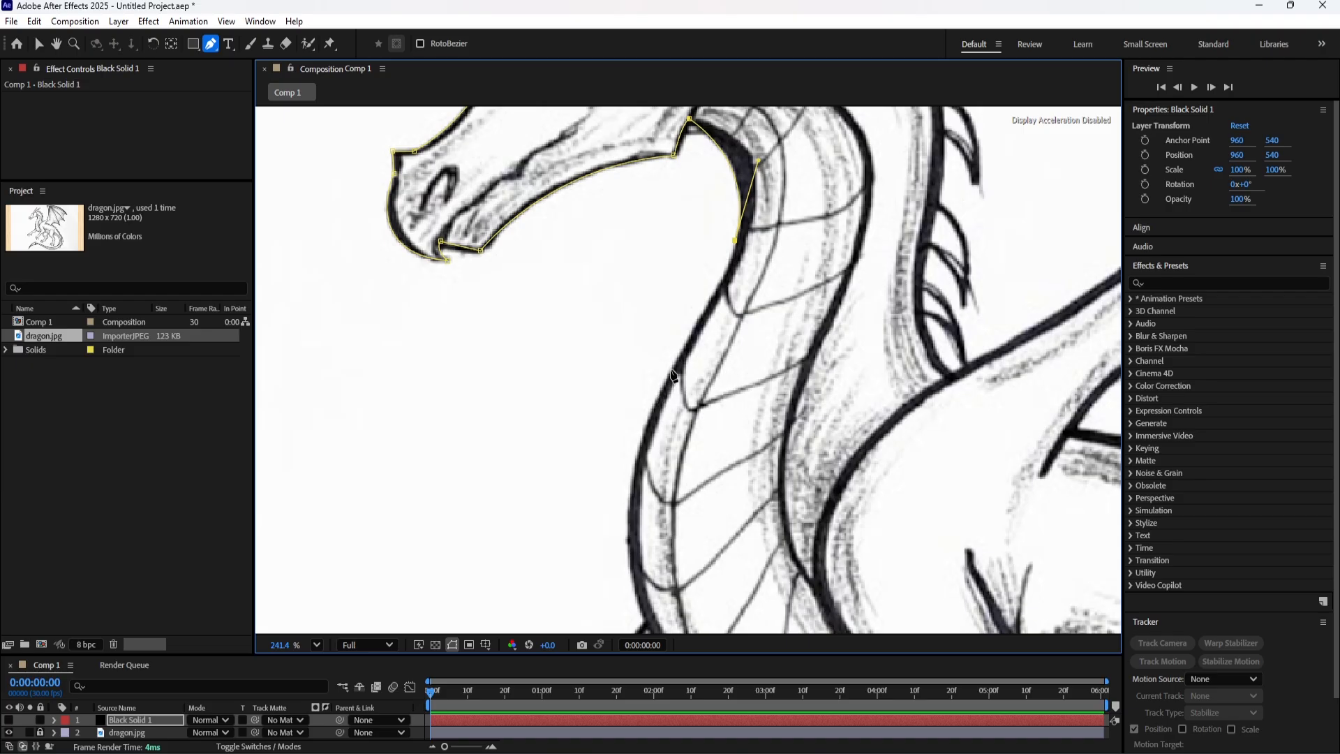
mouse_move(673, 374)
mouse_down()
mouse_move(614, 455)
mouse_move(670, 369)
mouse_up()
key(space)
drag(692, 474, 665, 352)
scroll(665, 352, down, 2)
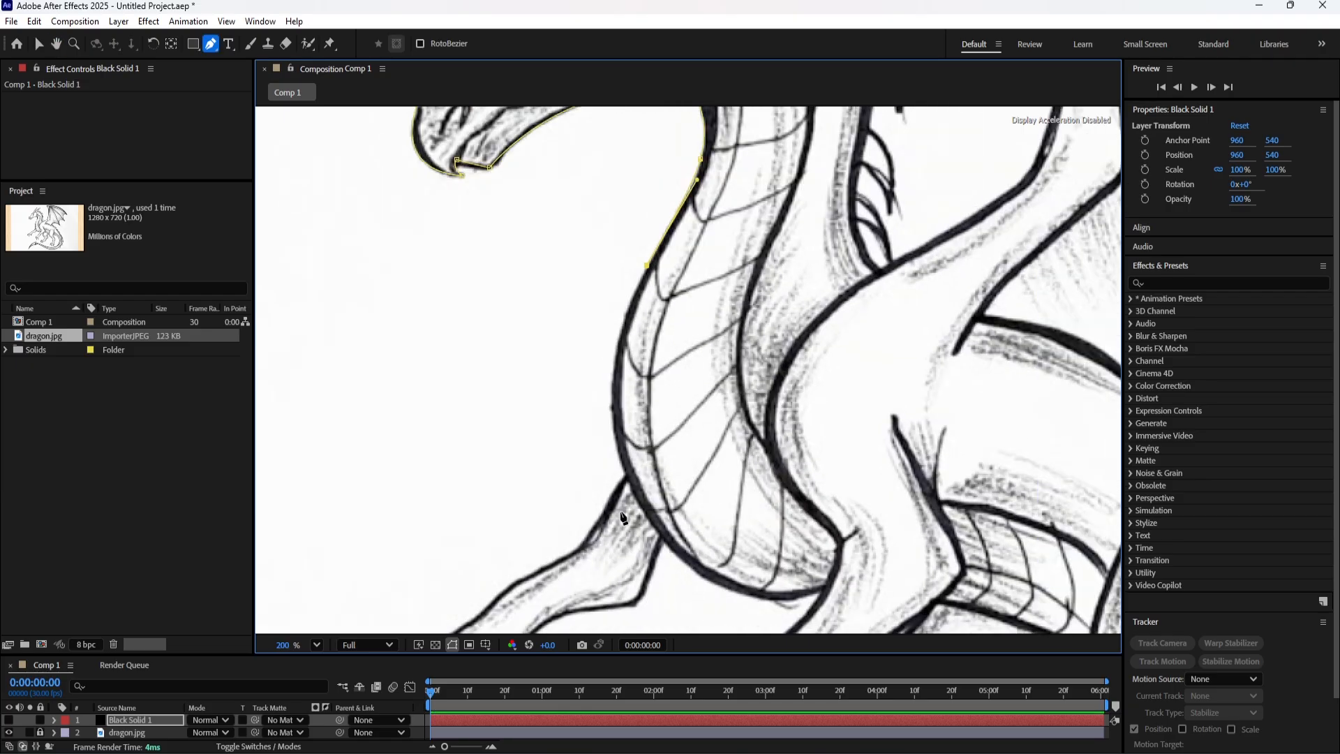
mouse_move(626, 480)
mouse_down()
mouse_move(664, 609)
mouse_move(625, 480)
mouse_up()
Trace the mask under the chest and down the near foreleg's front edge around its first claw.
scroll(626, 483, down, 6)
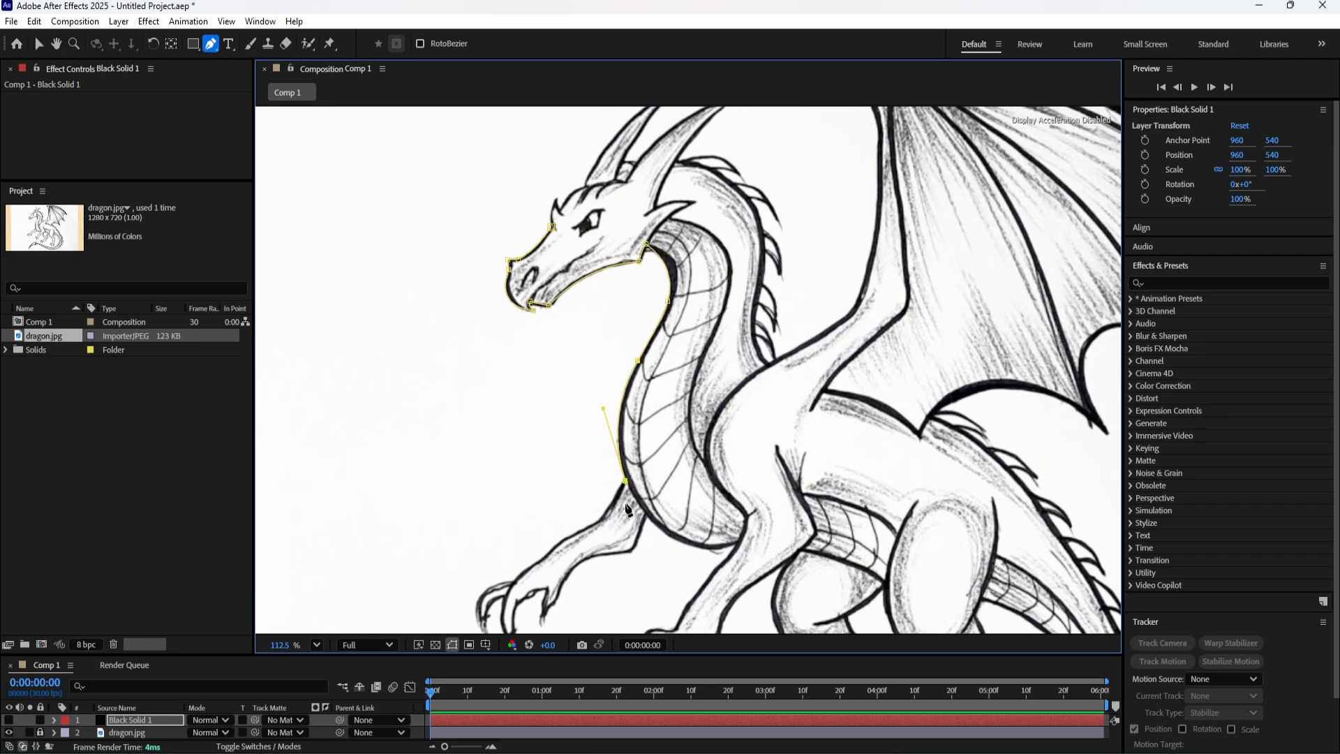
scroll(737, 567, up, 5)
drag(739, 528, 863, 487)
drag(864, 488, 715, 401)
scroll(699, 509, down, 6)
scroll(768, 348, up, 5)
drag(695, 424, 635, 592)
click(634, 476)
click(637, 510)
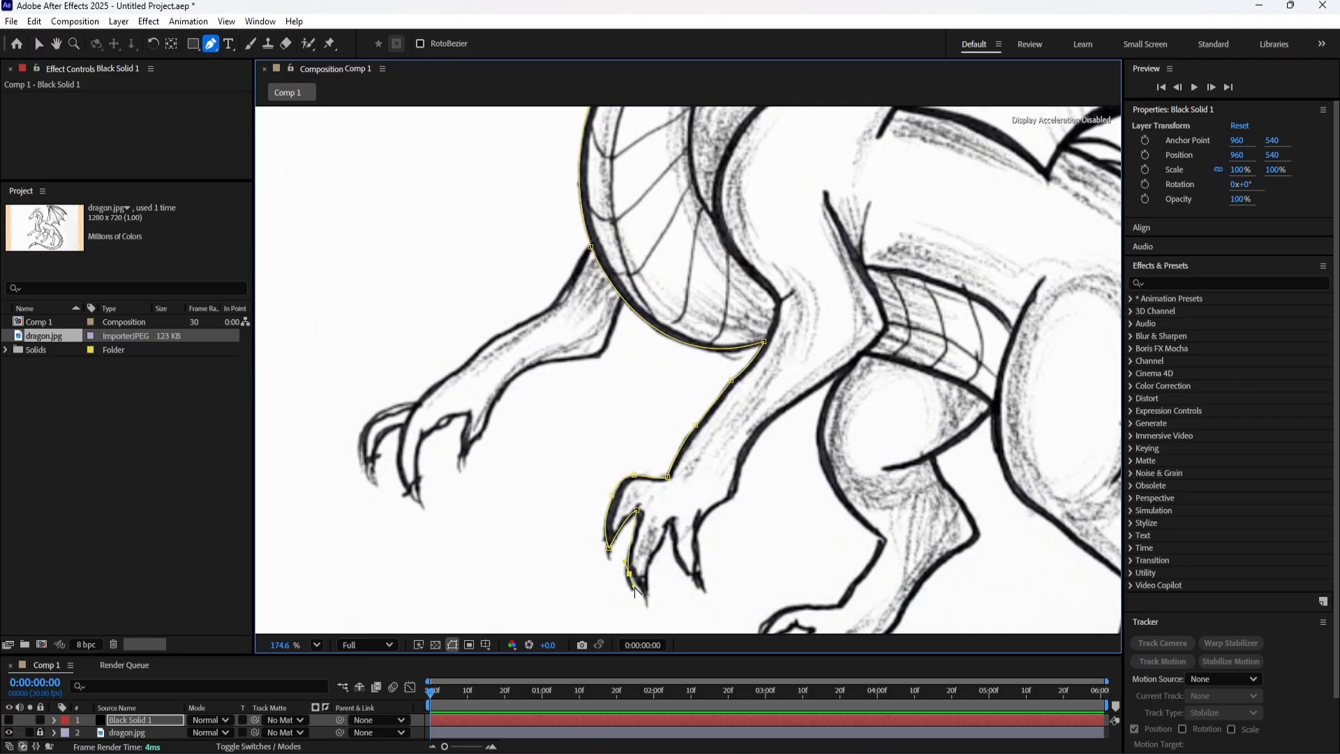
Trace the mask around the remaining claws of the near forefoot up to its heel.
click(648, 561)
click(666, 524)
click(704, 593)
click(697, 564)
drag(702, 515, 713, 504)
click(732, 495)
Continue the mask up the near foreleg's rear edge to where it meets the far hind leg.
drag(778, 415, 717, 511)
drag(717, 510, 753, 489)
alt+click(753, 489)
click(791, 458)
Trace the mask down the far hind leg's front edge to the top of its foot.
drag(811, 554, 748, 443)
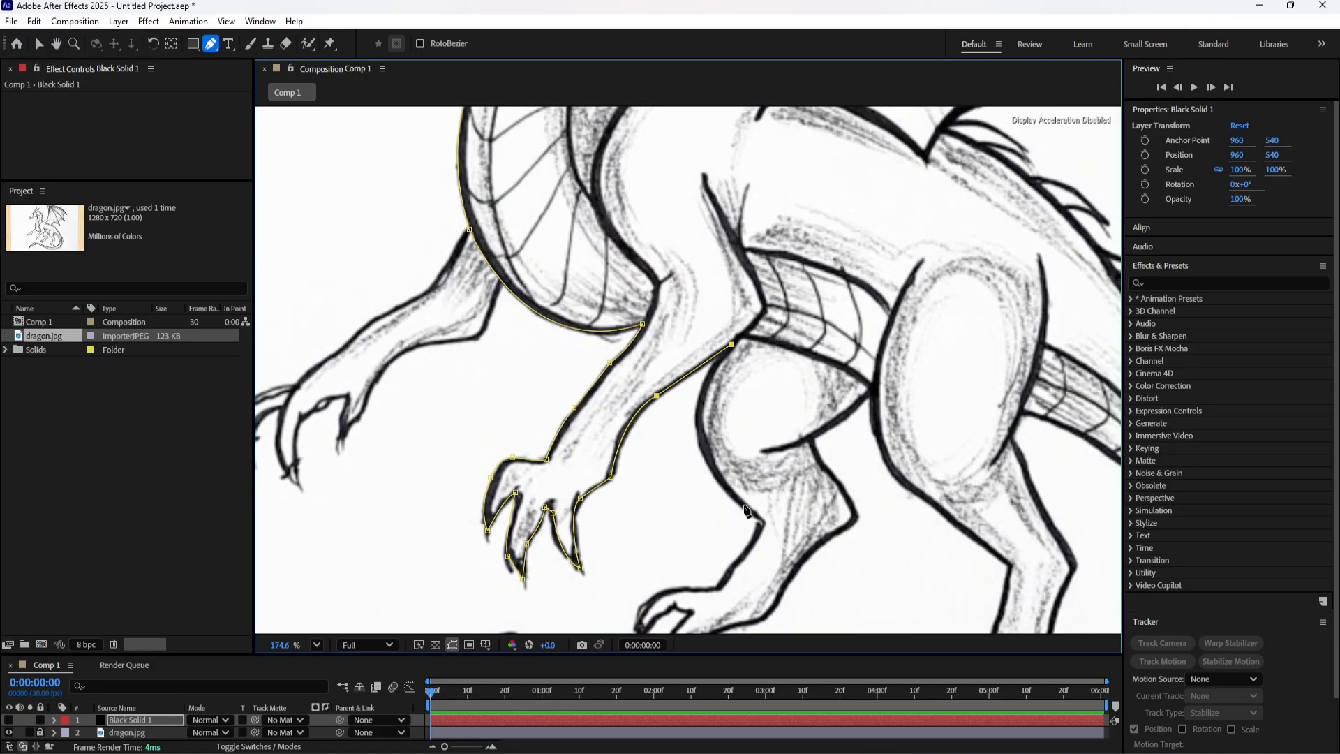
mouse_move(760, 524)
mouse_down()
mouse_move(894, 610)
mouse_move(762, 525)
mouse_up()
drag(754, 580, 796, 465)
drag(775, 449, 767, 459)
click(775, 449)
click(758, 474)
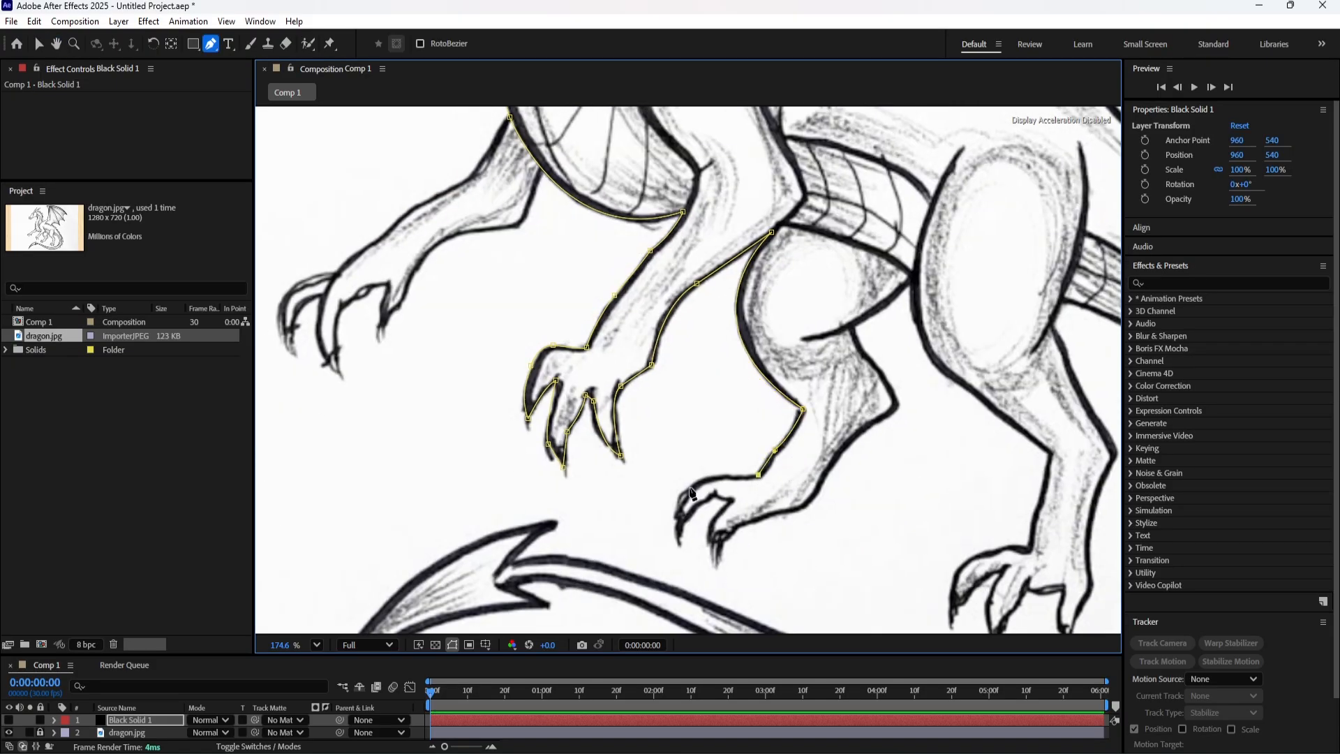
Trace the mask around the claws of the far hind foot.
click(691, 485)
drag(691, 485, 690, 566)
click(679, 537)
click(714, 494)
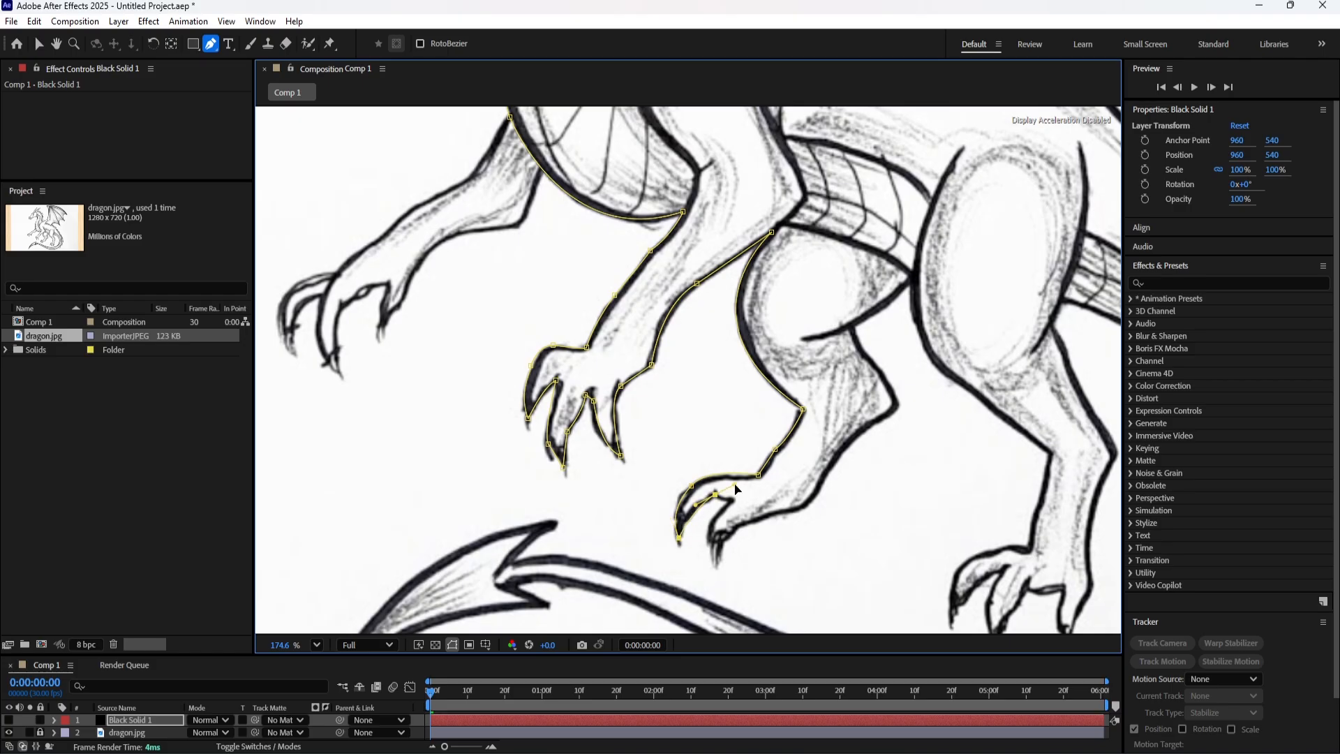
click(731, 499)
click(716, 561)
Continue the mask along the sole and up the far hind leg's rear edge to the underside of the thigh.
drag(757, 517, 841, 430)
click(794, 511)
click(830, 467)
click(898, 405)
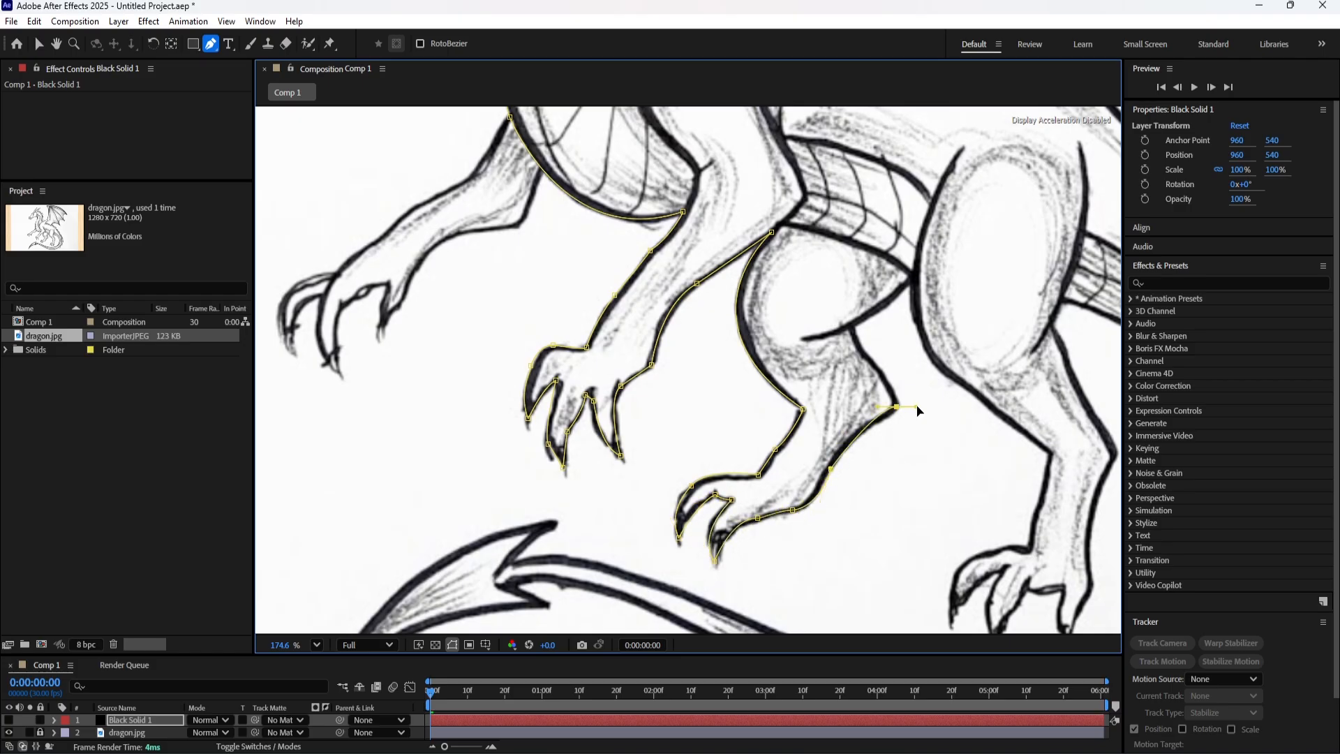
click(864, 353)
click(852, 325)
Extend the mask to the near thigh and down the near hind leg's front edge toward the ankle.
drag(910, 280, 923, 263)
click(910, 279)
drag(954, 381, 859, 288)
click(870, 365)
click(963, 437)
click(862, 350)
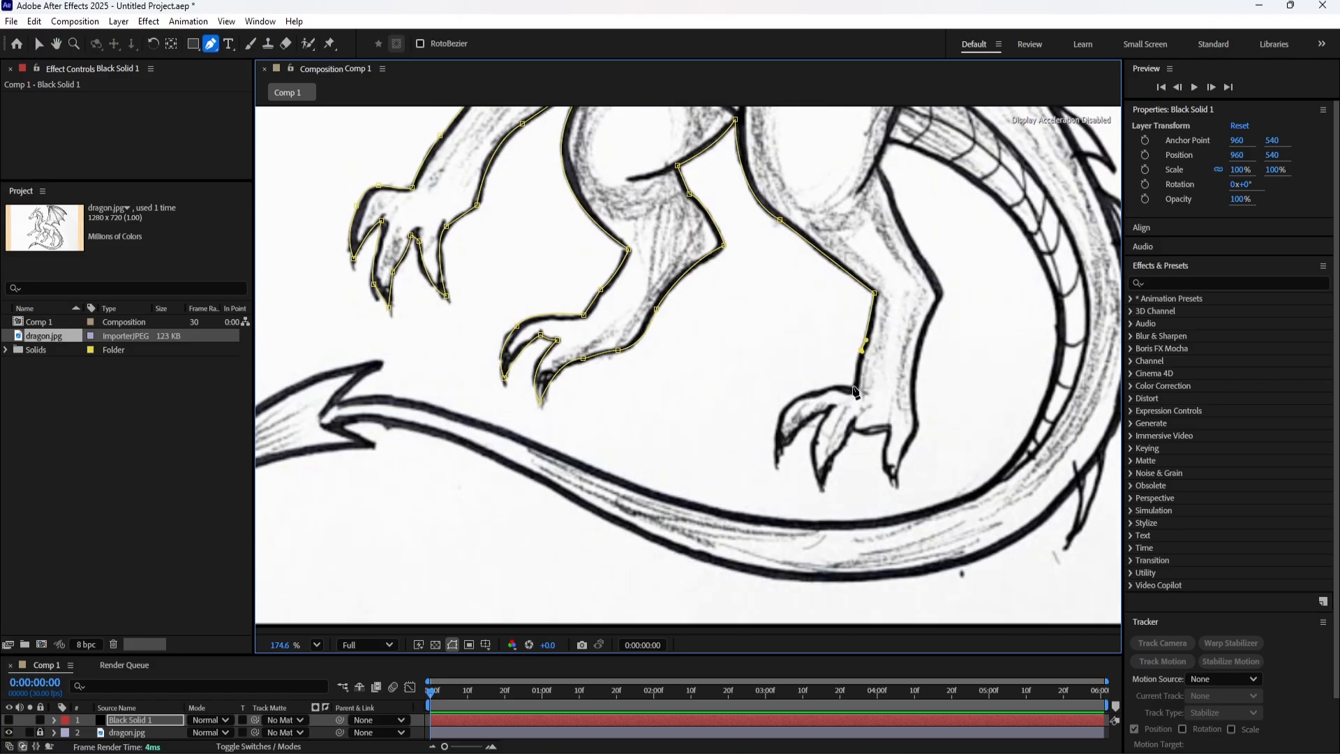
Trace the mask over the top of the near hind foot and around its first claw.
click(852, 386)
click(818, 391)
drag(776, 425, 773, 474)
click(773, 467)
drag(826, 412, 847, 408)
click(826, 413)
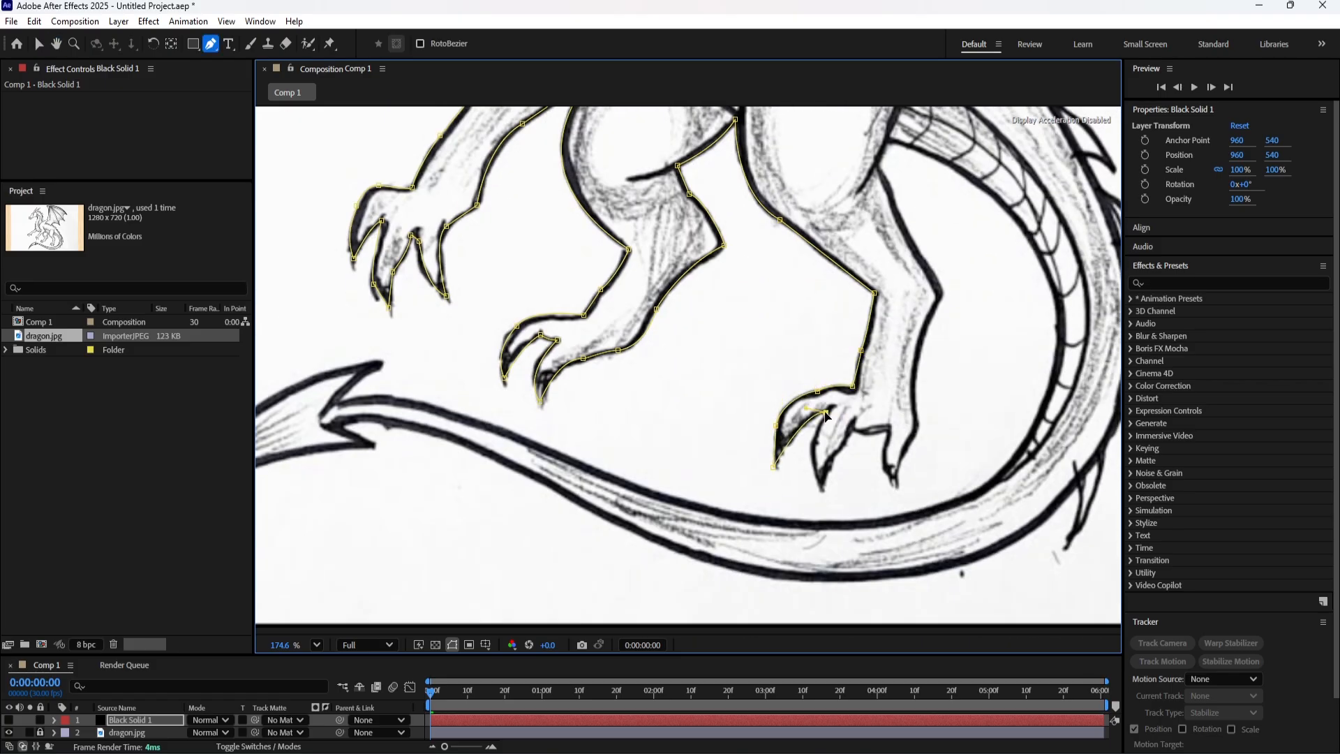
Trace the mask around the other two claws of the near hind foot to its heel.
drag(820, 489, 833, 524)
click(821, 489)
drag(853, 422, 913, 408)
click(852, 422)
click(887, 427)
drag(894, 487, 912, 507)
click(894, 486)
drag(916, 429, 829, 511)
click(917, 428)
Continue the mask up the near hind leg's rear edge to the base of the tail.
drag(851, 380, 878, 354)
click(850, 380)
drag(818, 346, 784, 434)
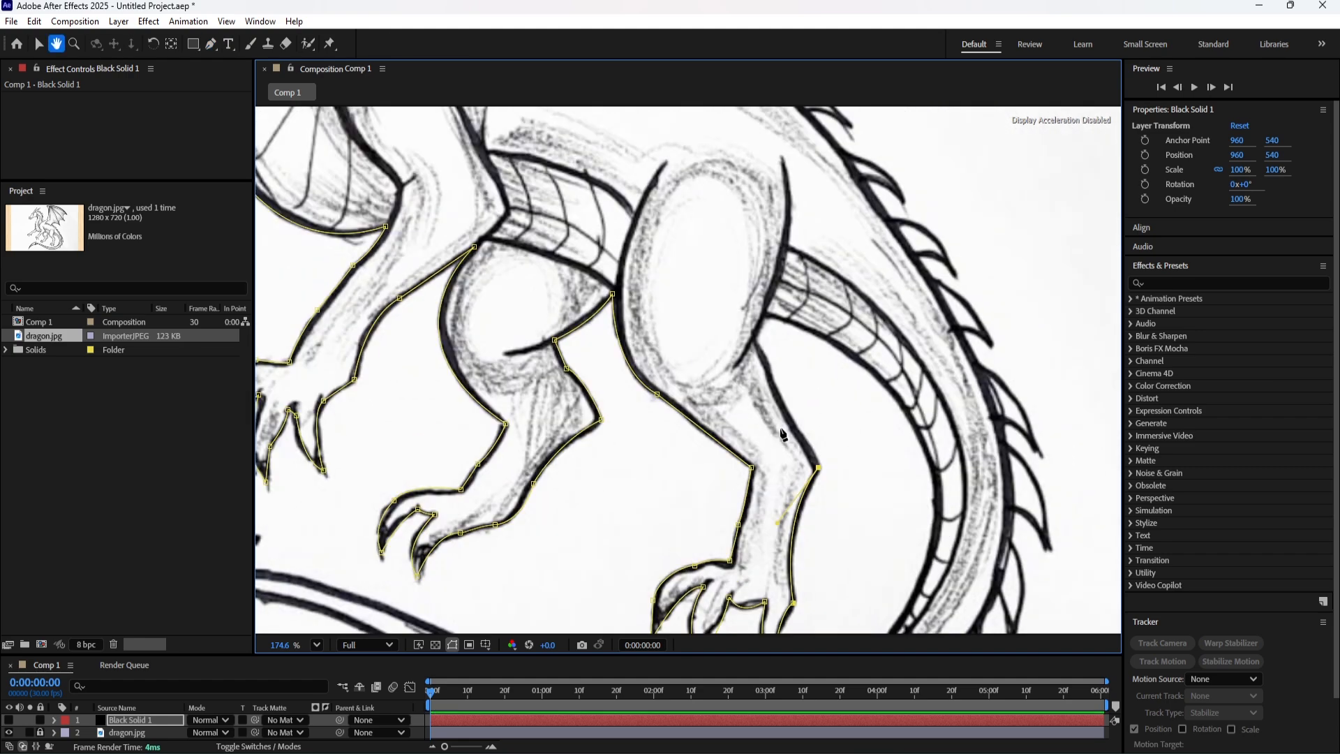
drag(763, 361, 768, 341)
click(762, 361)
click(751, 340)
click(763, 314)
Trace the mask along the inner edge of the curved tail to the arrow-shaped tip.
drag(925, 453, 838, 228)
mouse_move(738, 446)
mouse_down()
mouse_move(606, 513)
mouse_move(739, 446)
mouse_up()
mouse_move(886, 358)
mouse_down()
mouse_move(851, 412)
mouse_move(877, 380)
mouse_up()
drag(469, 429, 663, 449)
mouse_move(627, 453)
mouse_down()
mouse_move(427, 373)
mouse_move(621, 453)
mouse_up()
drag(619, 454, 846, 507)
mouse_move(605, 416)
mouse_down()
mouse_move(569, 405)
mouse_move(603, 415)
mouse_up()
Trace the mask around the barbs and point of the arrow-shaped tail tip.
click(635, 439)
drag(554, 402, 683, 398)
drag(439, 604, 438, 574)
drag(448, 499, 513, 360)
drag(673, 449, 610, 420)
drag(609, 419, 678, 419)
drag(679, 419, 614, 422)
click(572, 397)
Continue the mask back along the tail's lower outer edge and up toward the spikes.
drag(790, 461, 927, 541)
drag(927, 541, 407, 360)
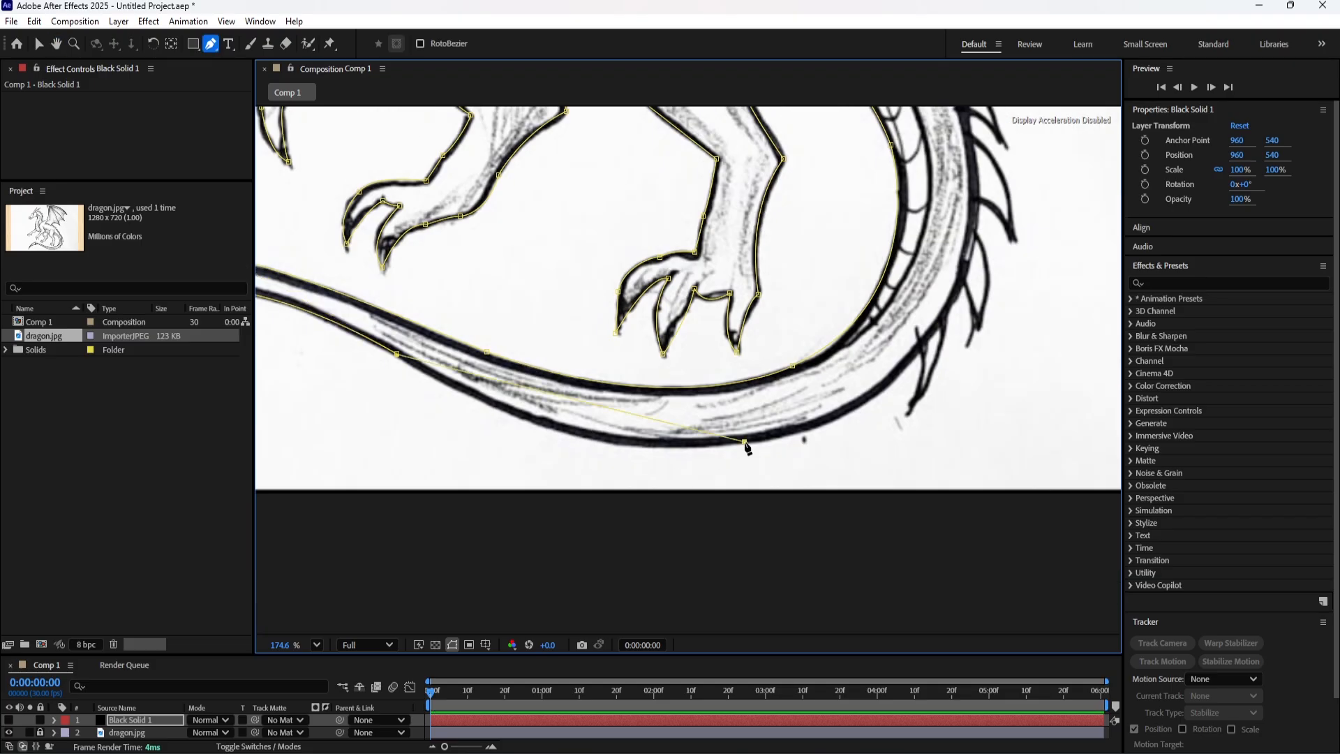
drag(746, 443, 929, 406)
drag(928, 406, 531, 552)
mouse_move(748, 383)
mouse_down()
mouse_move(823, 212)
mouse_move(748, 383)
mouse_up()
drag(749, 383, 751, 574)
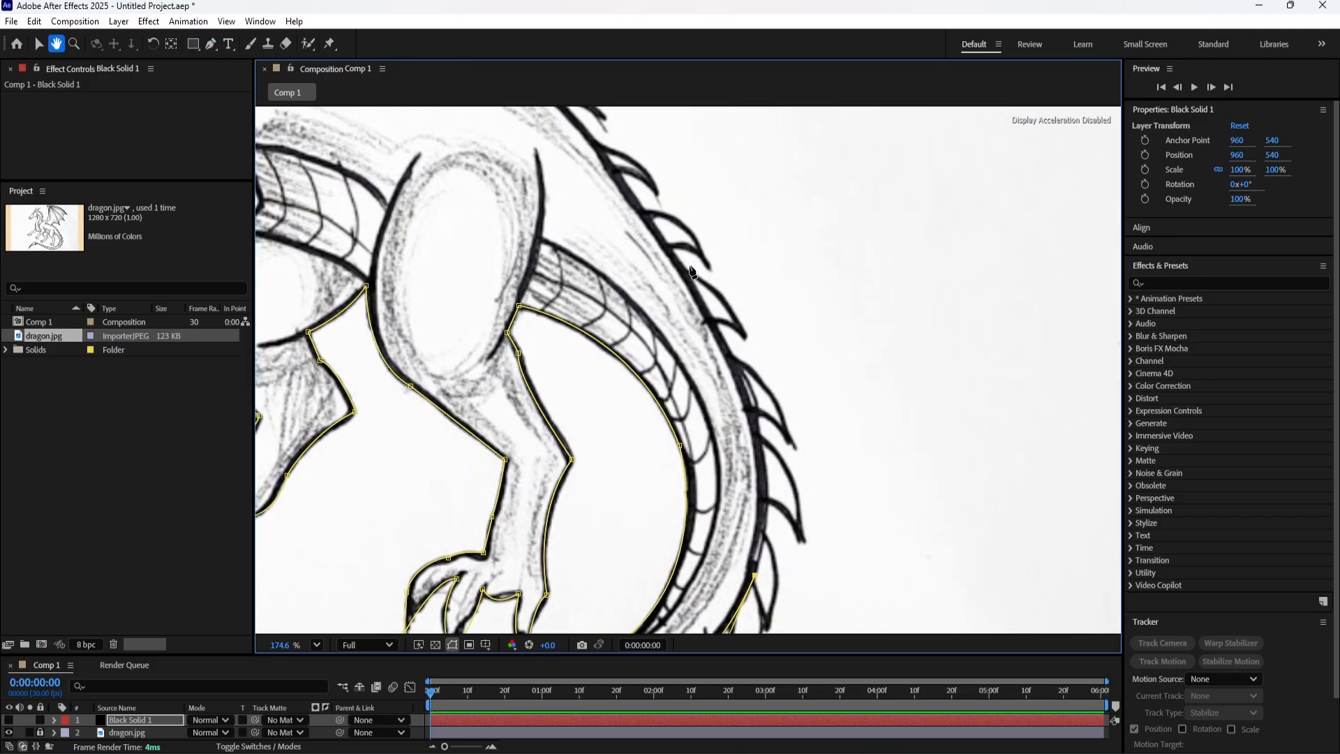
Trace the mask up the outer edge of the tail and along the back to the wing.
drag(660, 239, 678, 386)
mouse_move(678, 385)
mouse_down()
mouse_move(542, 199)
mouse_move(678, 386)
mouse_up()
drag(678, 385, 766, 471)
click(714, 397)
mouse_move(537, 258)
mouse_down()
mouse_move(478, 245)
mouse_move(537, 258)
mouse_up()
drag(538, 258, 598, 438)
Trace the mask along the wing's scalloped edge and over its upper edge to the peak.
drag(872, 458, 1029, 608)
drag(1029, 609, 732, 483)
drag(862, 346, 1108, 437)
drag(1108, 437, 838, 344)
drag(838, 345, 701, 524)
mouse_move(658, 342)
mouse_down()
mouse_move(695, 264)
mouse_move(657, 342)
mouse_up()
drag(769, 340, 1005, 531)
drag(574, 257, 669, 256)
mouse_move(496, 277)
mouse_down()
mouse_move(422, 303)
mouse_move(497, 277)
mouse_up()
Continue the mask down the wing's front edge and arm to the base of the neck.
drag(547, 389, 552, 349)
drag(552, 349, 550, 279)
drag(549, 389, 602, 277)
click(602, 277)
drag(572, 414, 554, 458)
drag(555, 457, 712, 367)
mouse_move(657, 421)
mouse_down()
mouse_move(606, 455)
mouse_move(657, 421)
mouse_up()
click(571, 476)
drag(571, 475, 700, 537)
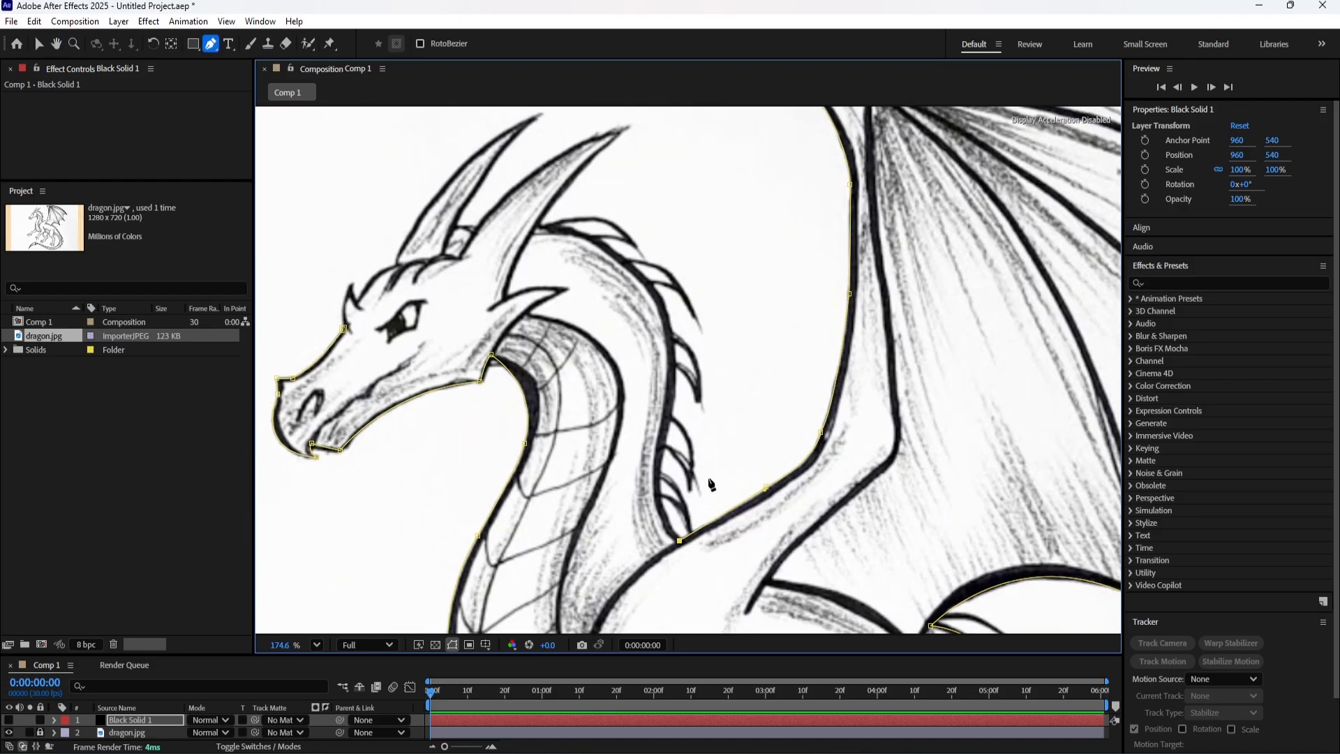
Continue the mask up the back of the neck, inside the spikes, to the base of the rear horn.
drag(667, 433, 690, 372)
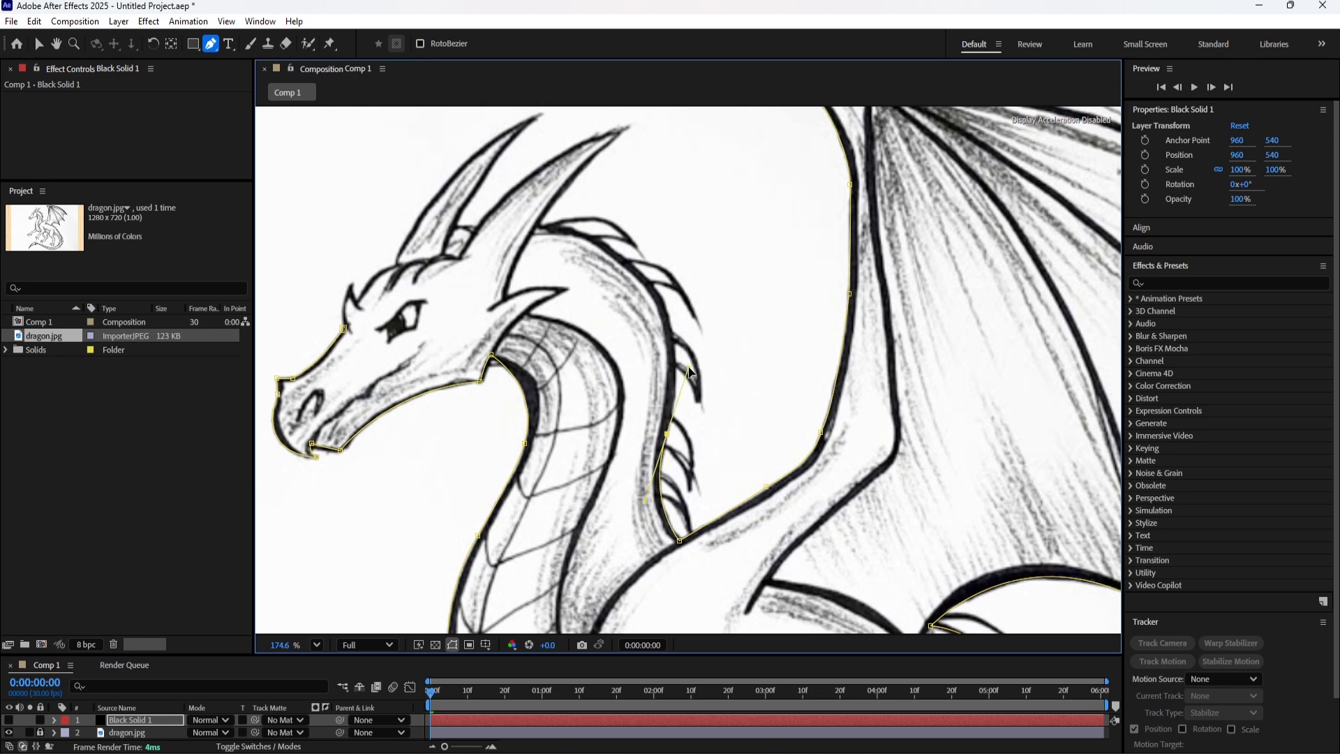
drag(667, 433, 733, 513)
drag(729, 379, 703, 340)
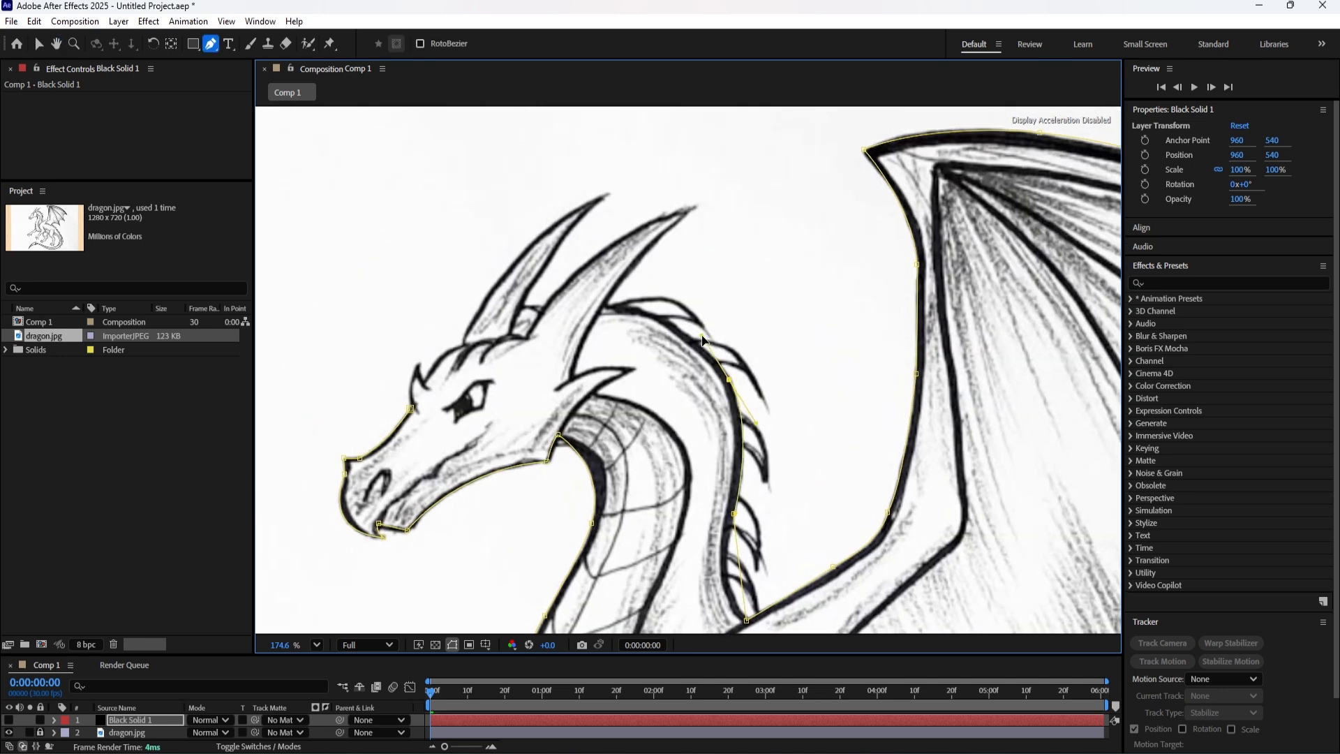
drag(615, 323, 636, 384)
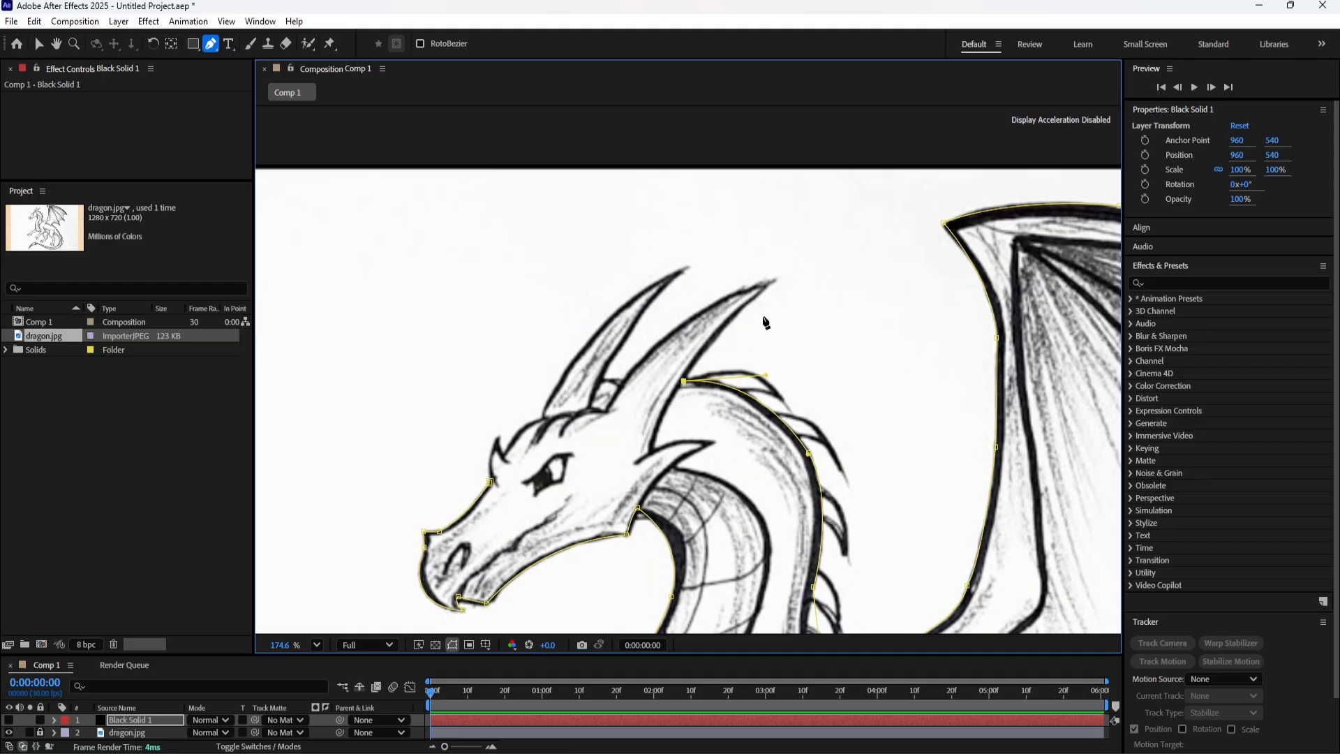
Trace the mask around the rear horn's tip and down to the gap between the two horns.
drag(772, 281, 820, 244)
click(772, 281)
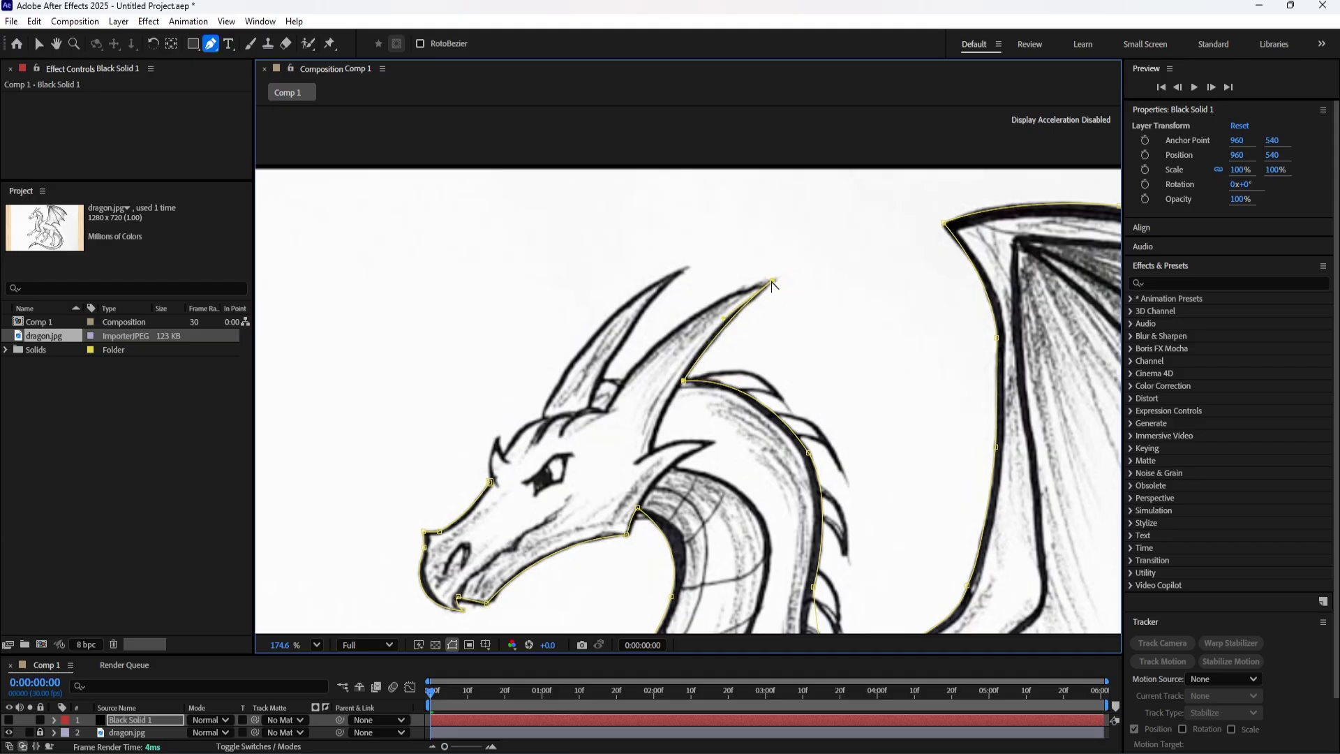
drag(621, 384, 571, 462)
click(620, 383)
click(601, 383)
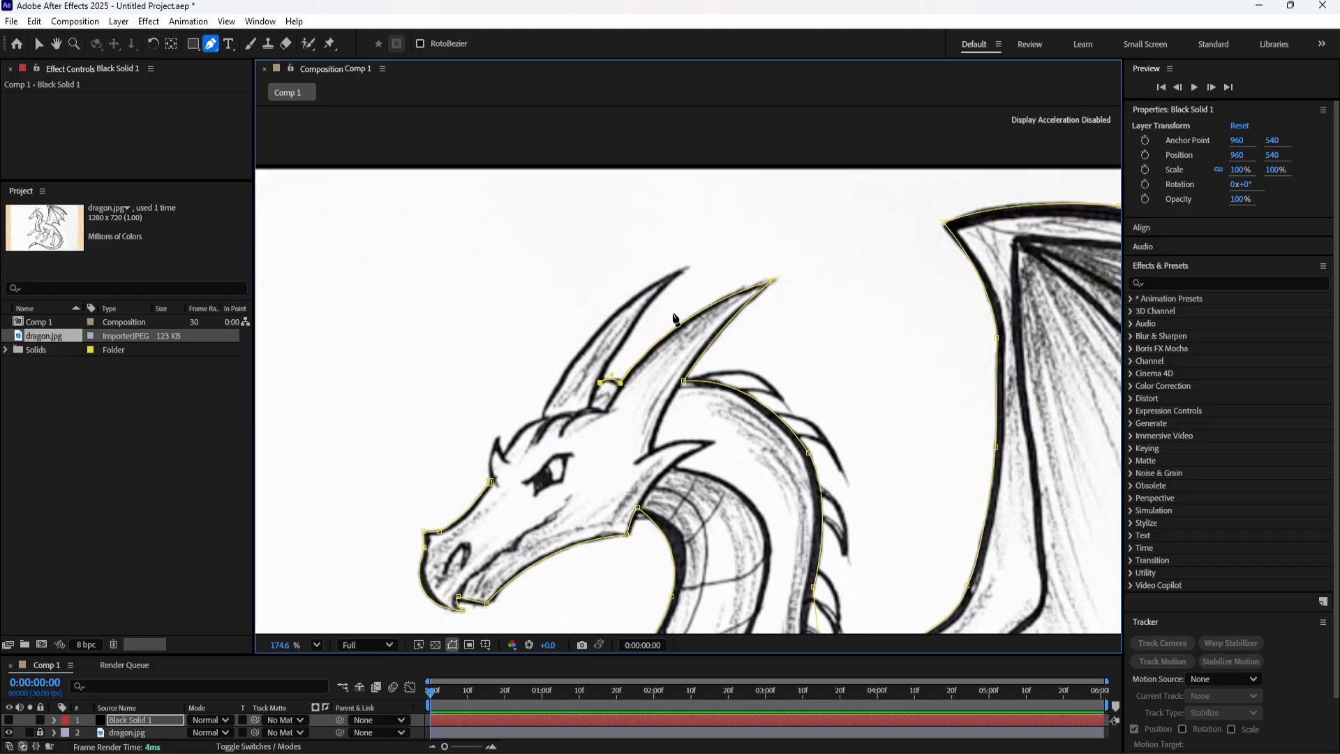
Trace the mask around the front horn and over the brow spike, and close it at its starting point on the snout.
drag(686, 268, 721, 260)
drag(543, 418, 500, 533)
click(543, 418)
drag(503, 455, 484, 485)
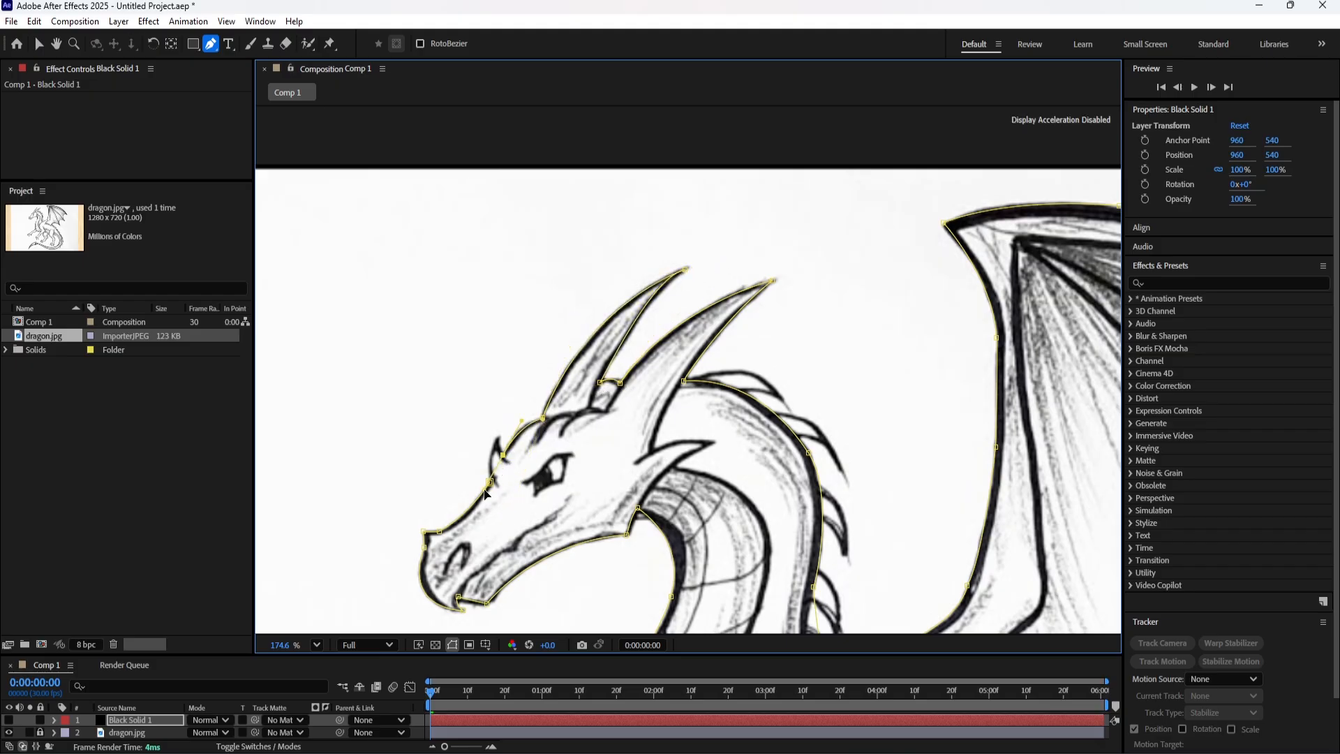
click(502, 456)
drag(497, 433, 489, 487)
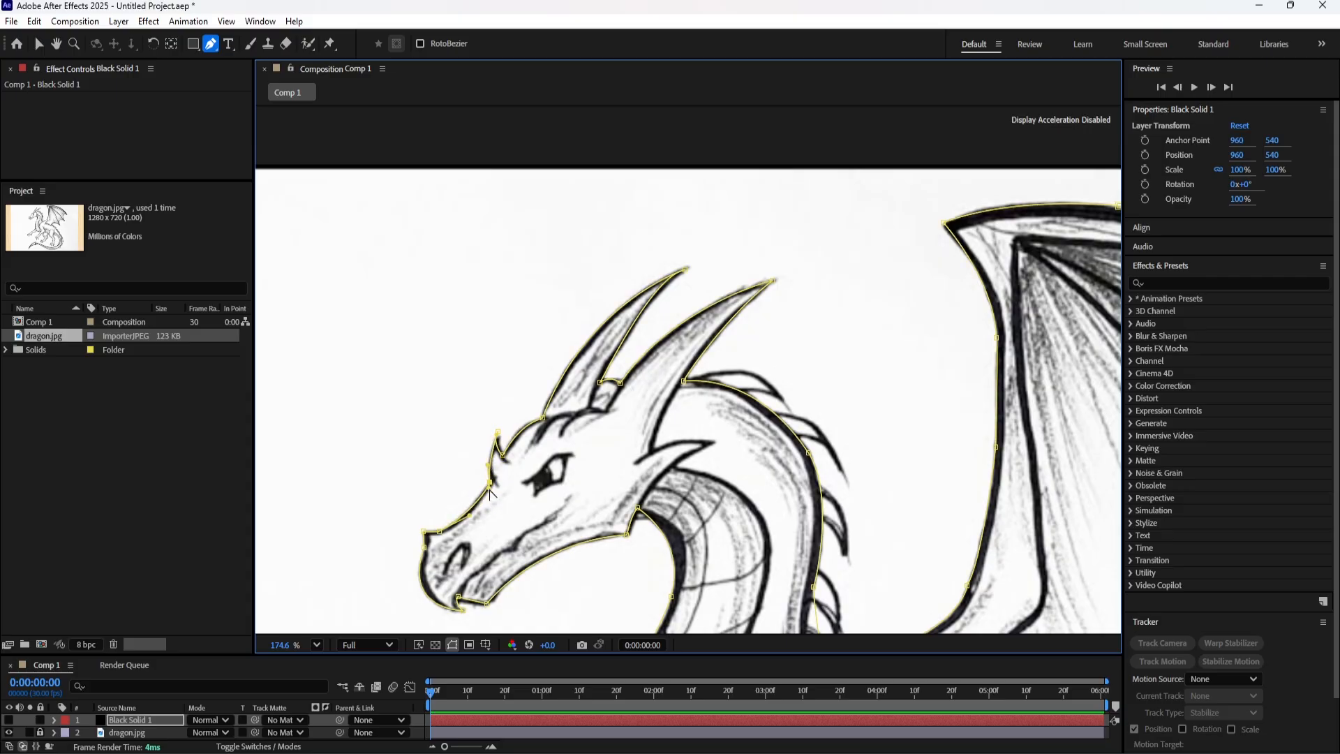
Show the black solid briefly to check the masked dragon silhouette against the sketch, and hide it again.
scroll(507, 488, down, 6)
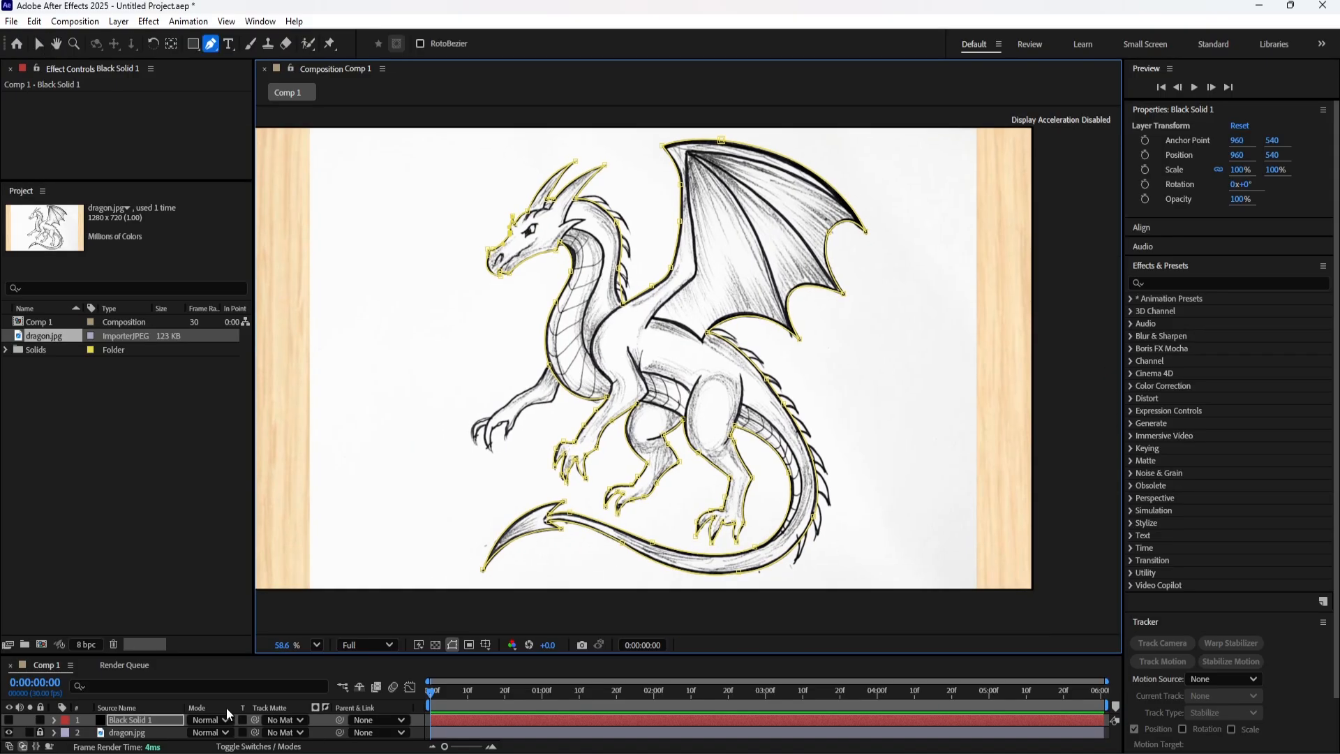
click(9, 722)
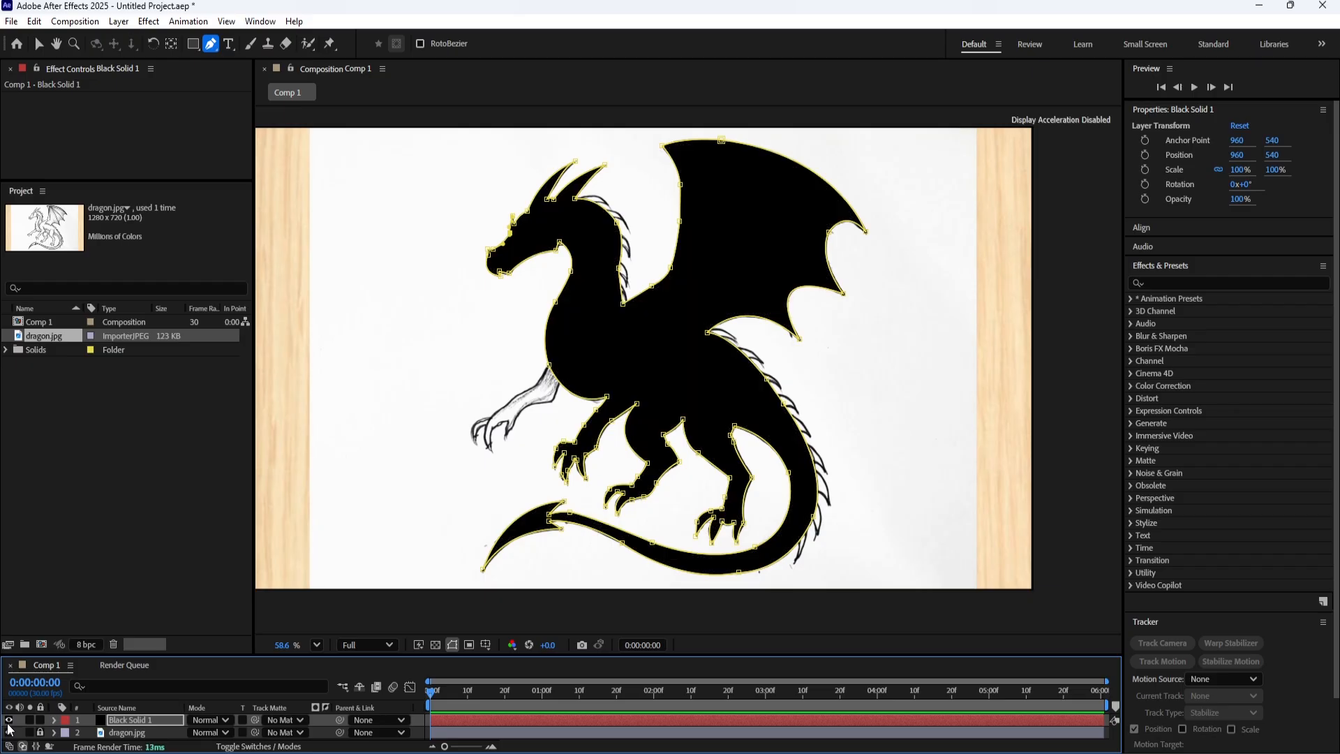
click(8, 720)
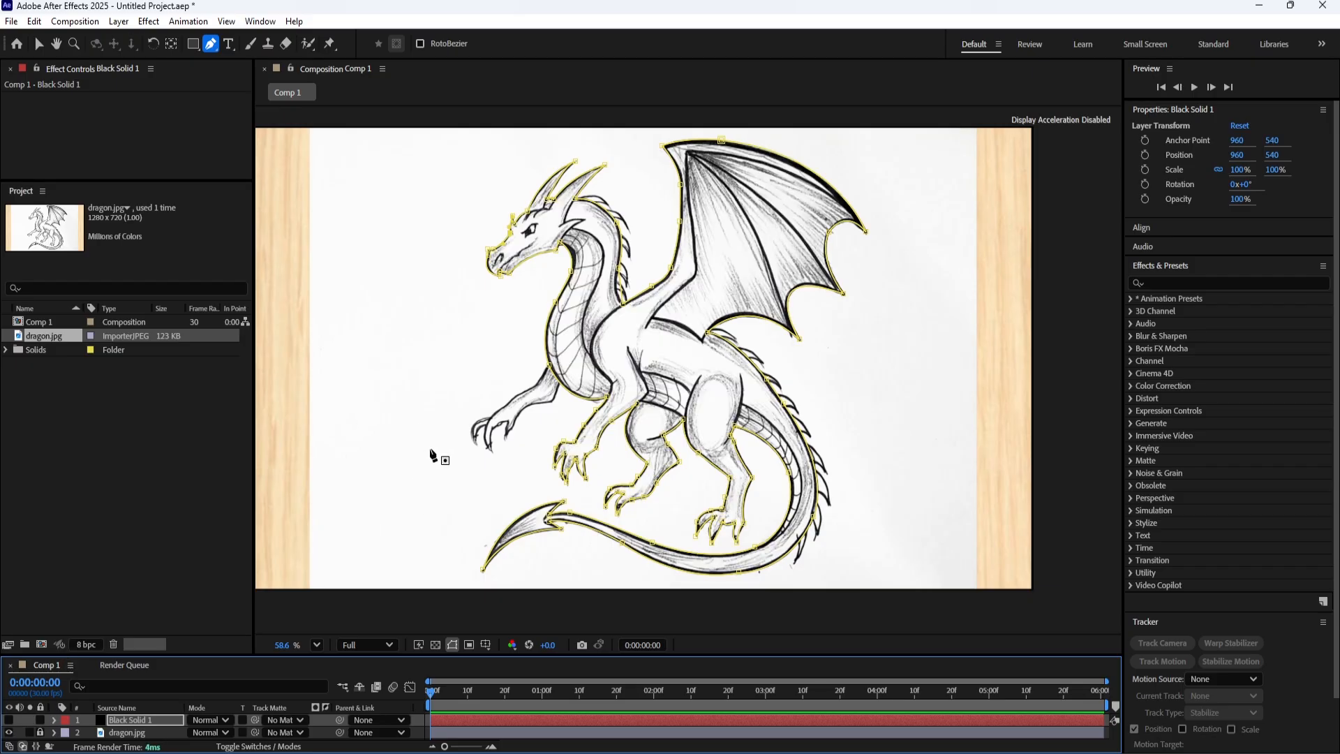
Start a second mask at the far foreleg's inner claw and trace the leg's lower edge up to the chest.
scroll(432, 453, up, 5)
key(h)
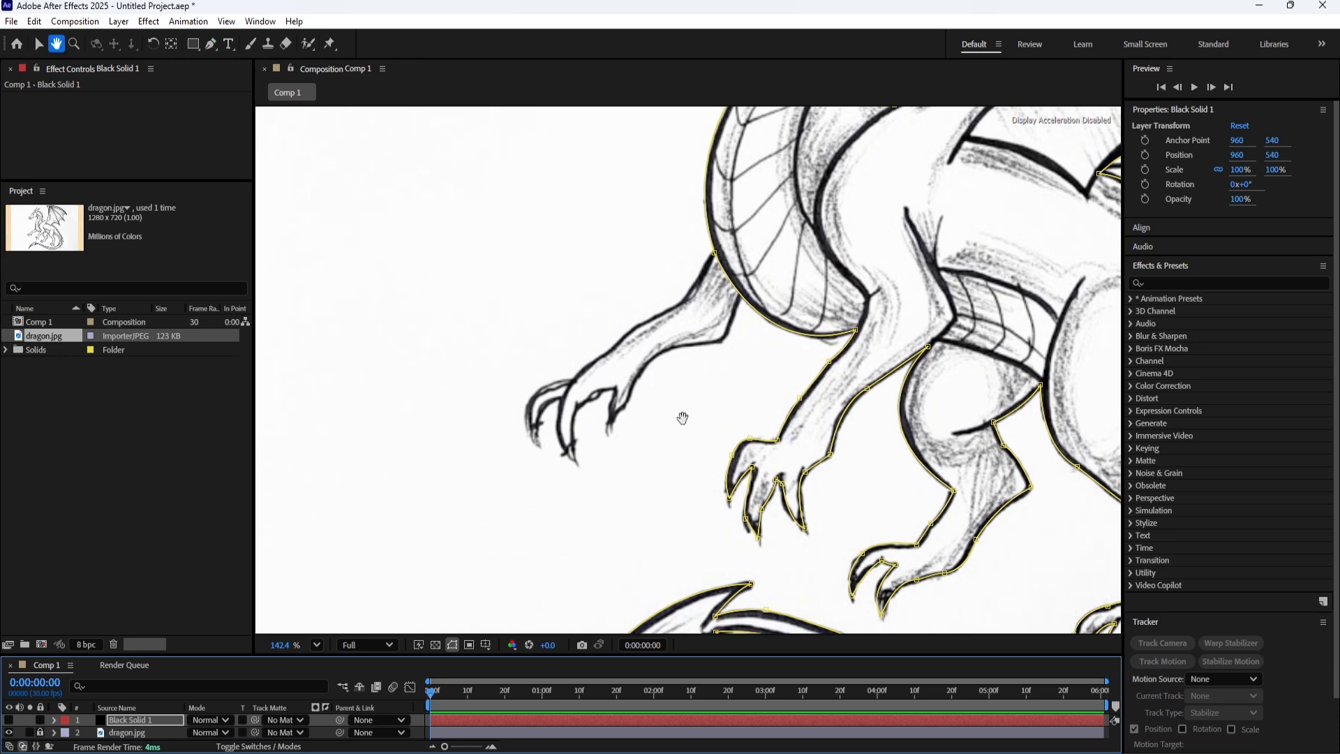
drag(682, 417, 609, 501)
key(g)
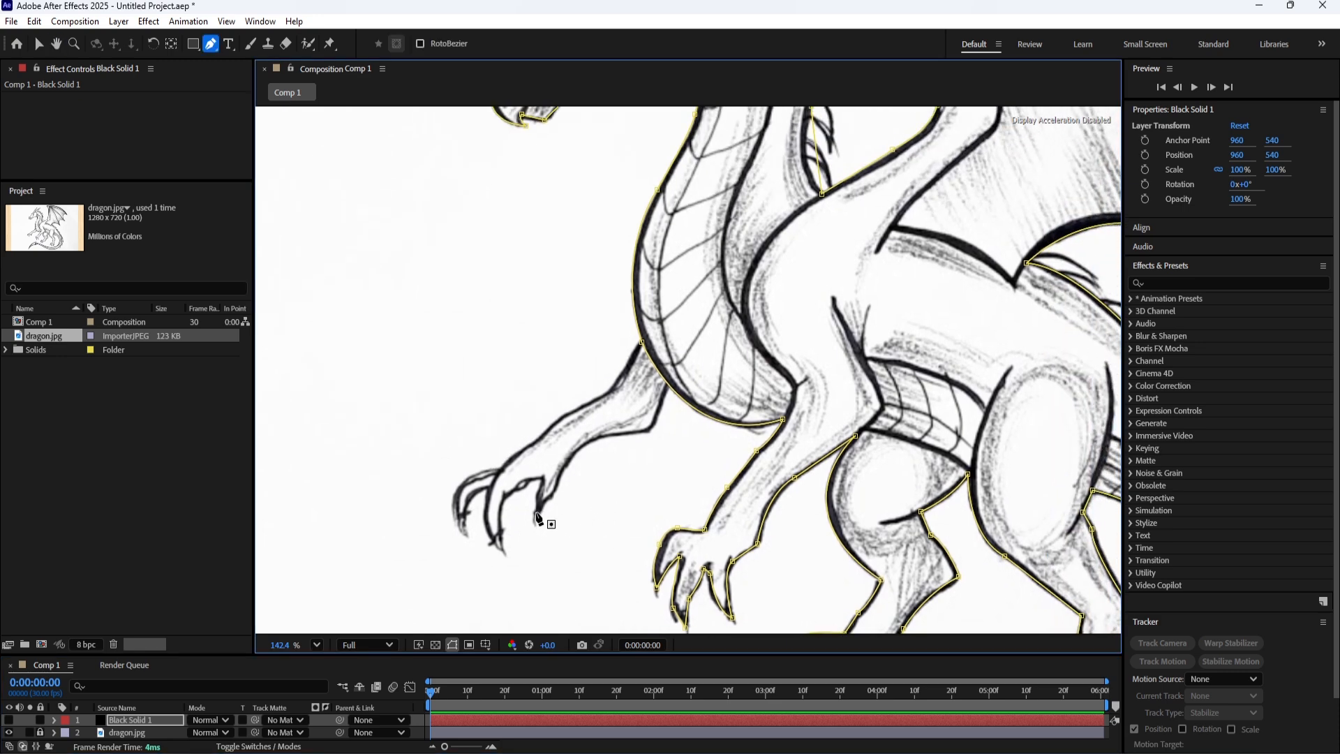
drag(644, 490, 564, 535)
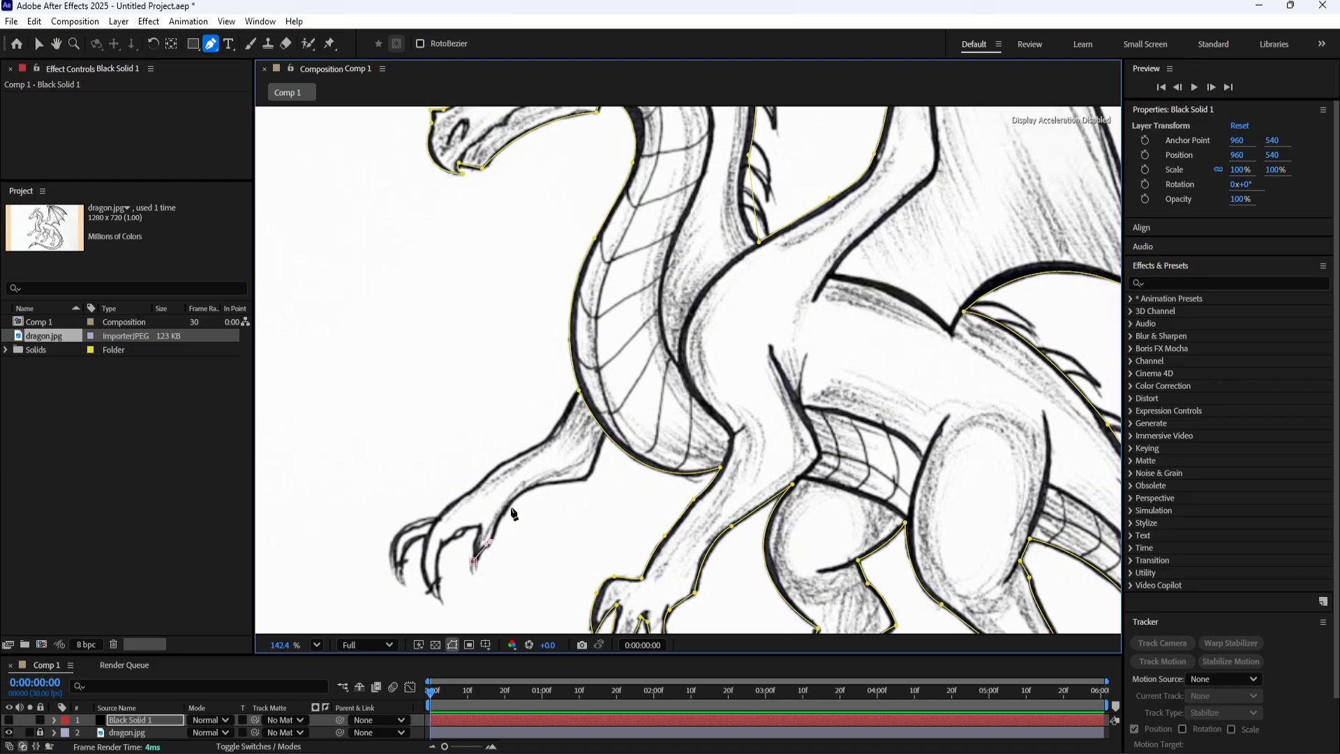
drag(542, 483, 592, 535)
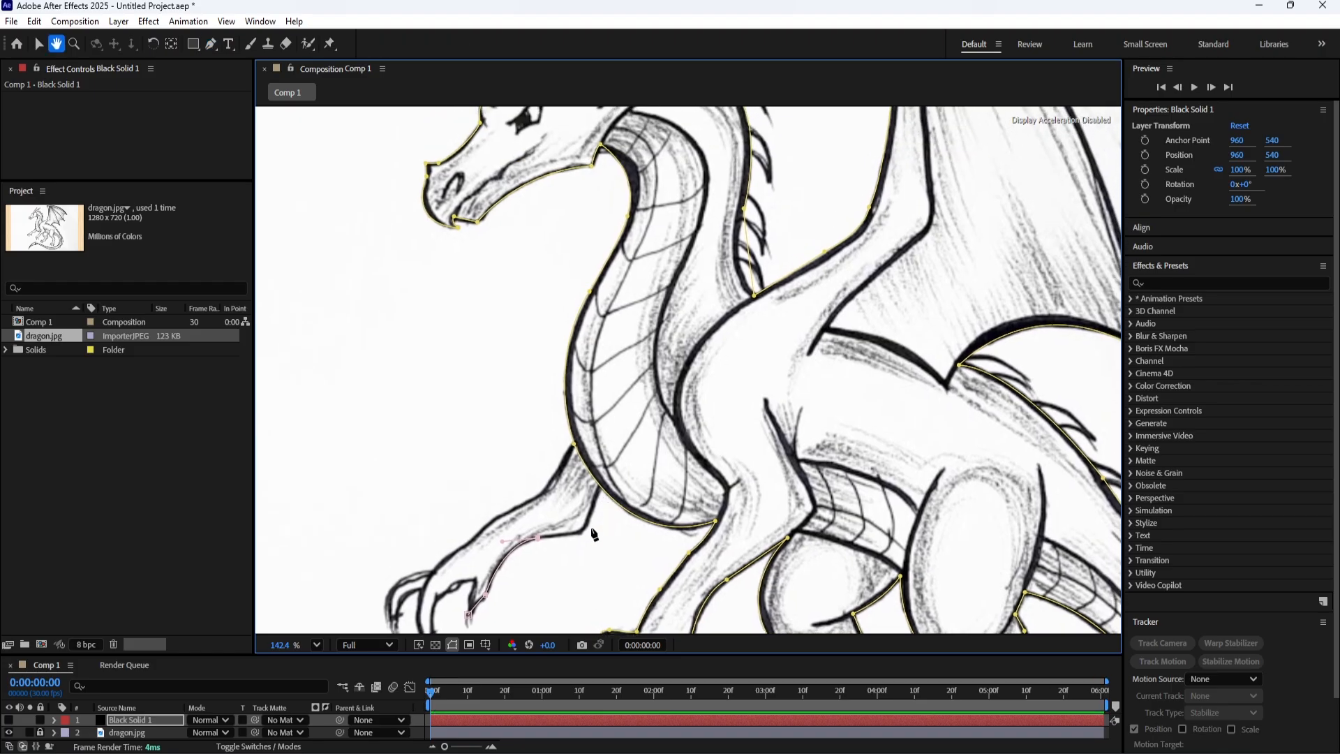
click(581, 532)
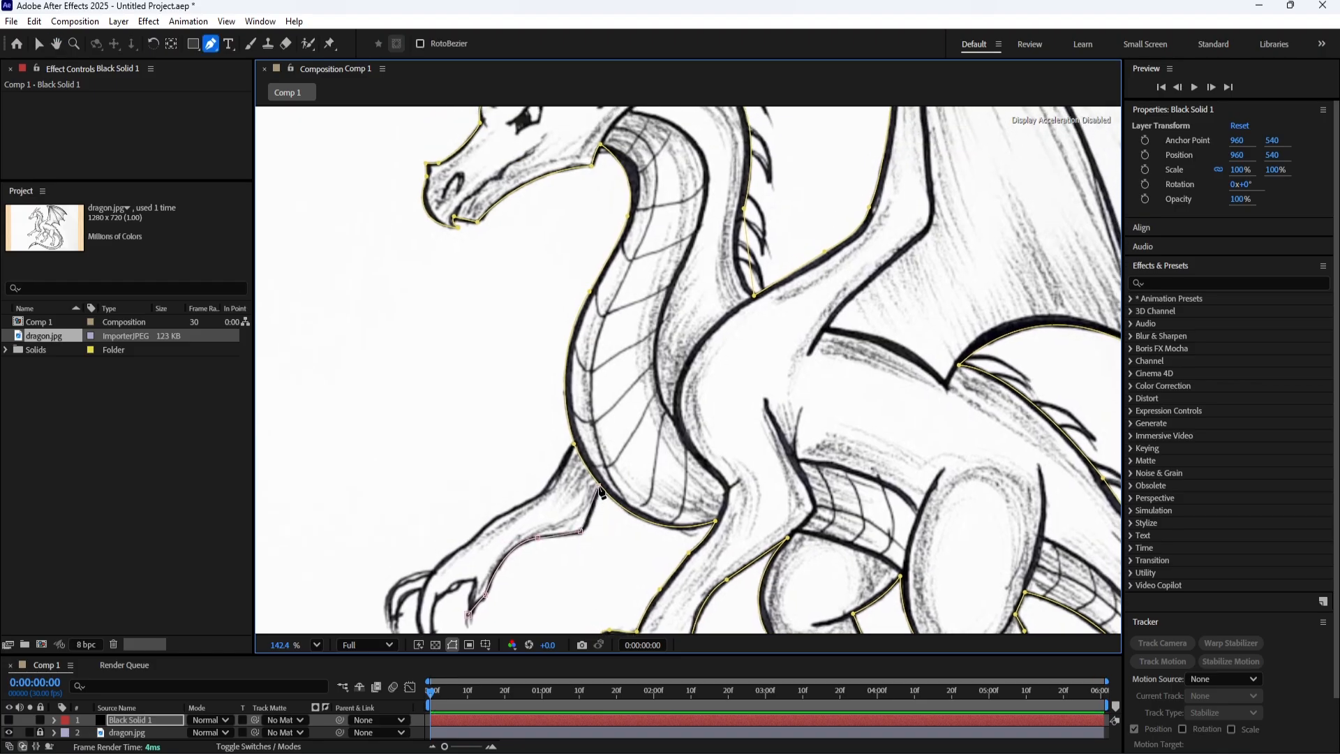
click(572, 445)
Continue the second mask down the far foreleg's upper edge from the chest to the wrist.
drag(536, 495, 592, 481)
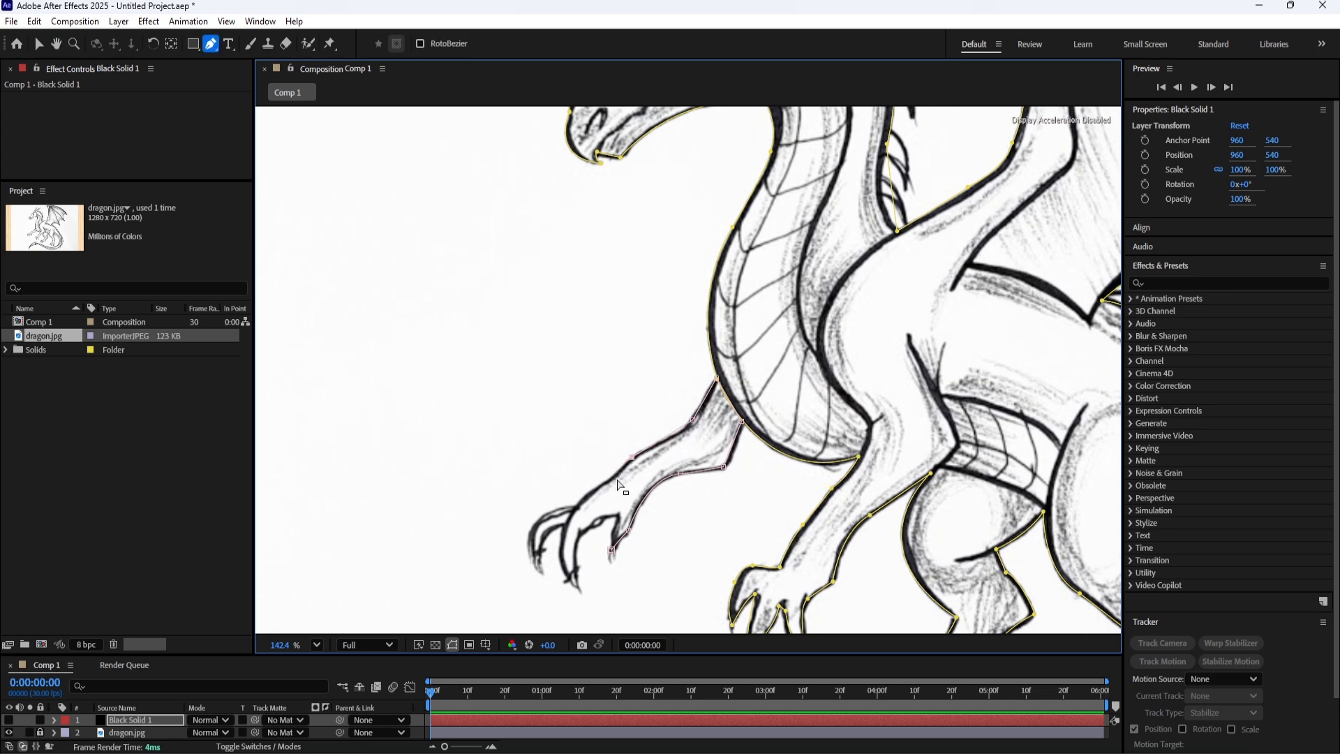
alt+click(632, 457)
drag(574, 520, 634, 470)
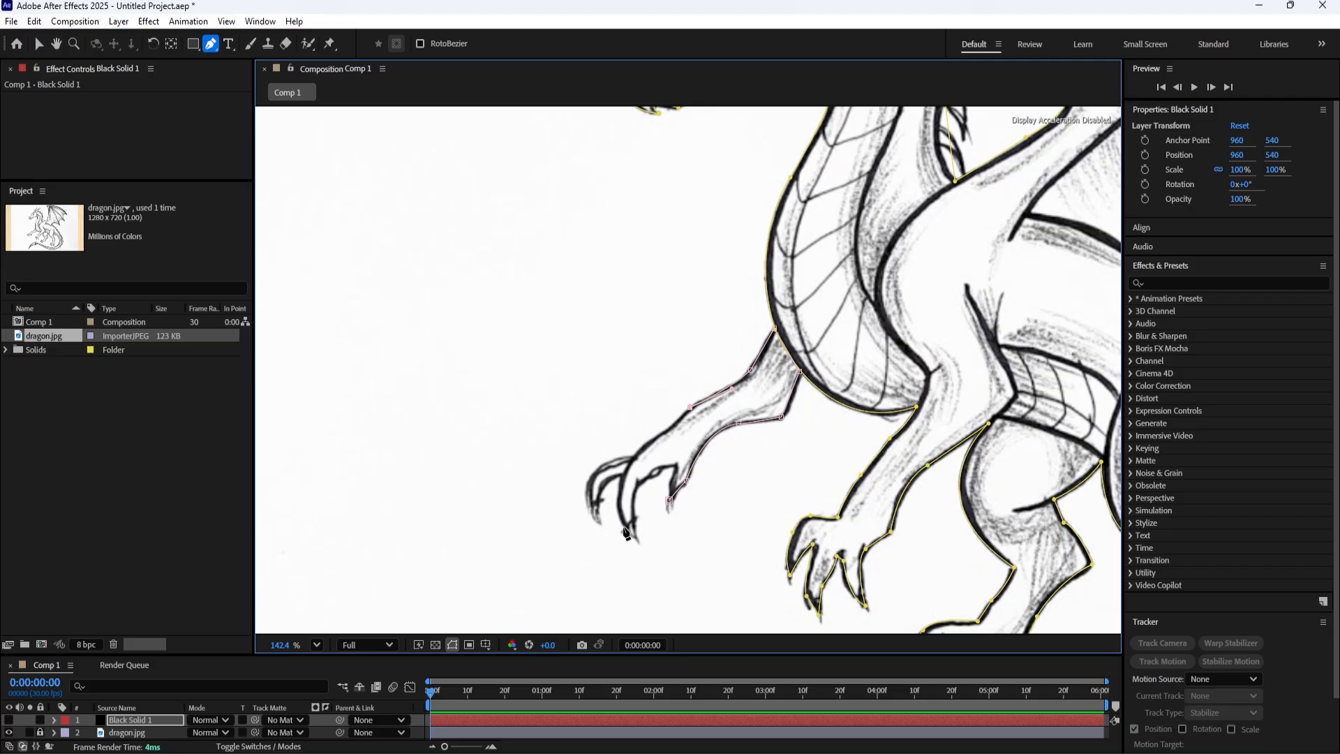
drag(625, 529, 641, 606)
key(ctrl+z)
click(668, 428)
Trace the second mask around the far foreleg's middle claw and close it at the inner claw.
drag(619, 501, 638, 542)
drag(637, 486, 675, 466)
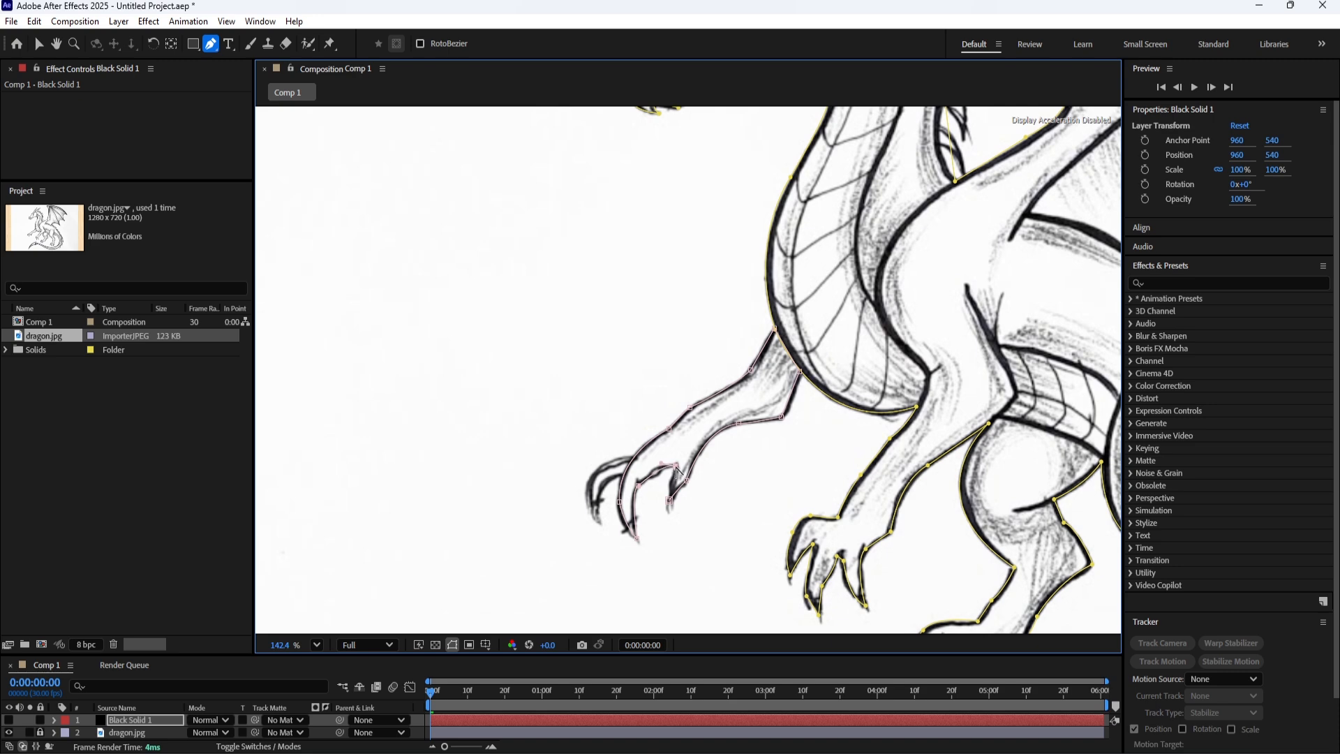
click(669, 500)
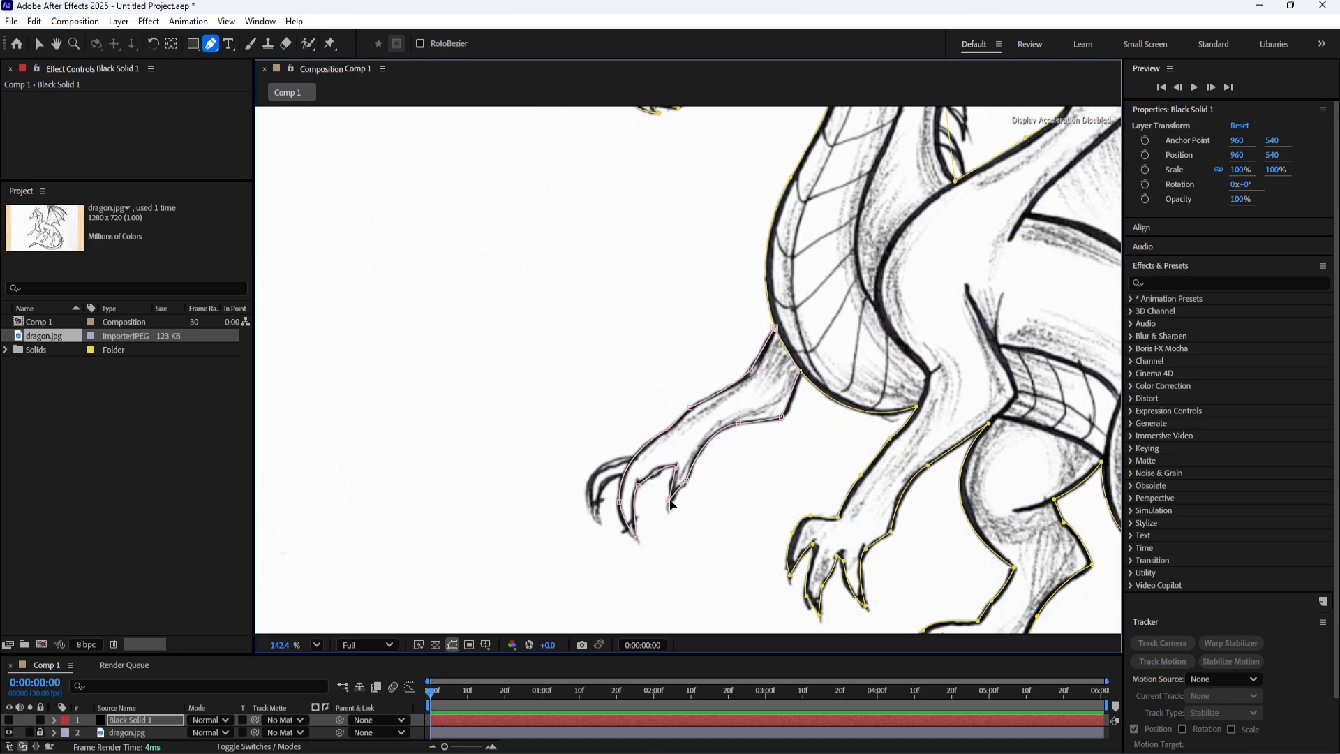
Draw a closed third mask around the outermost claw of the far foreleg.
click(626, 456)
drag(590, 496, 599, 524)
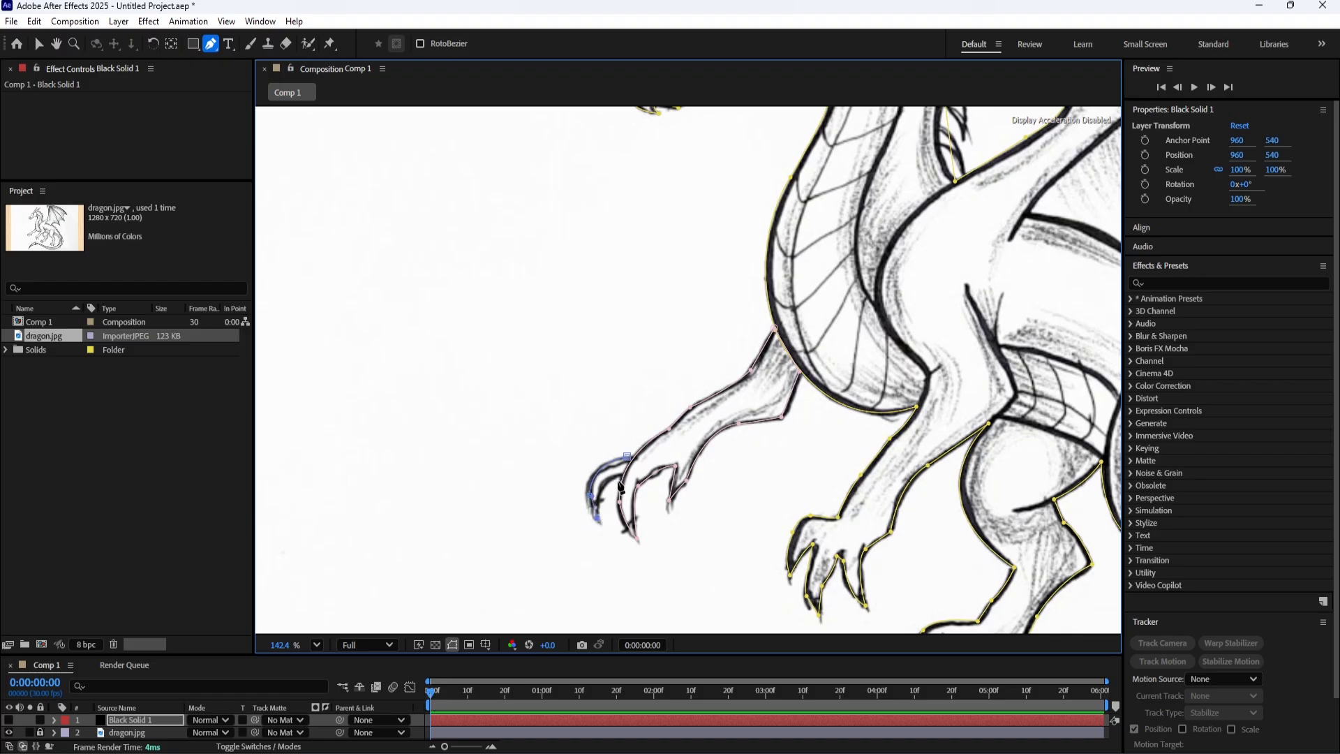
mouse_move(618, 477)
mouse_down()
mouse_move(635, 478)
mouse_move(619, 476)
mouse_up()
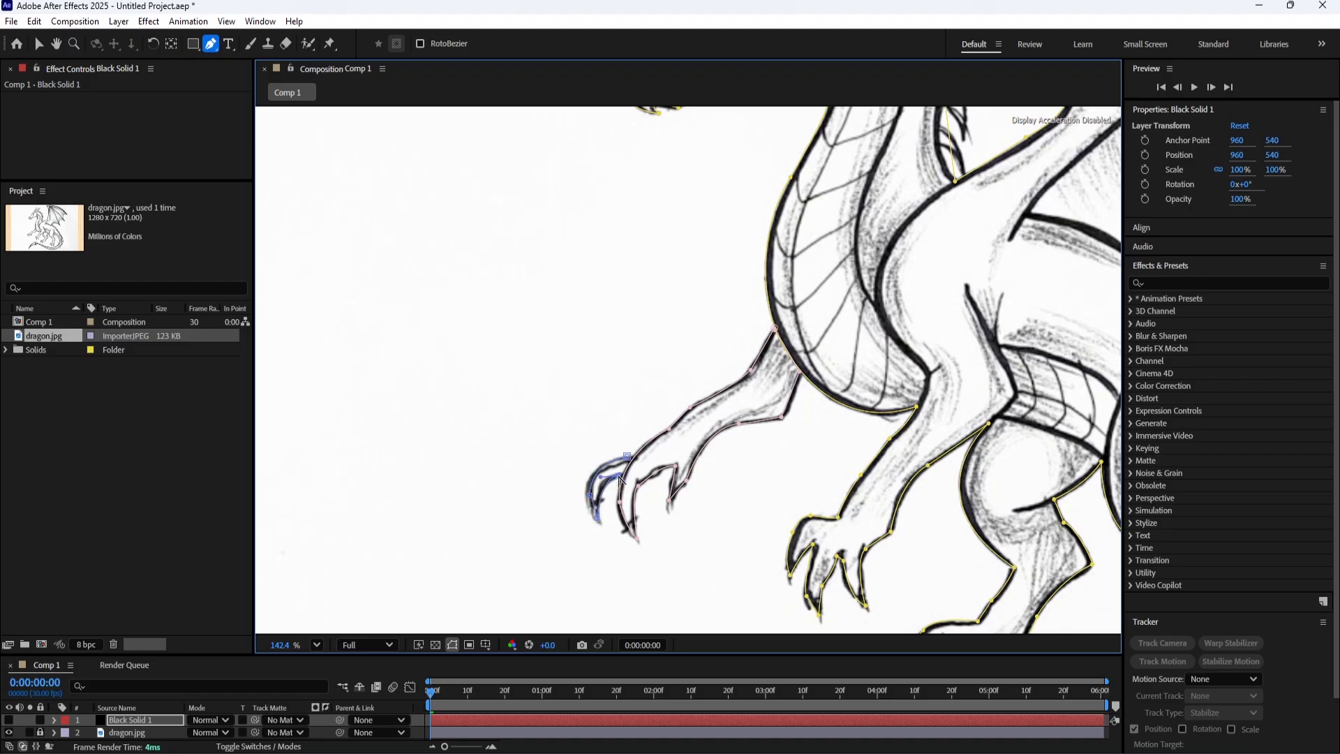
click(627, 457)
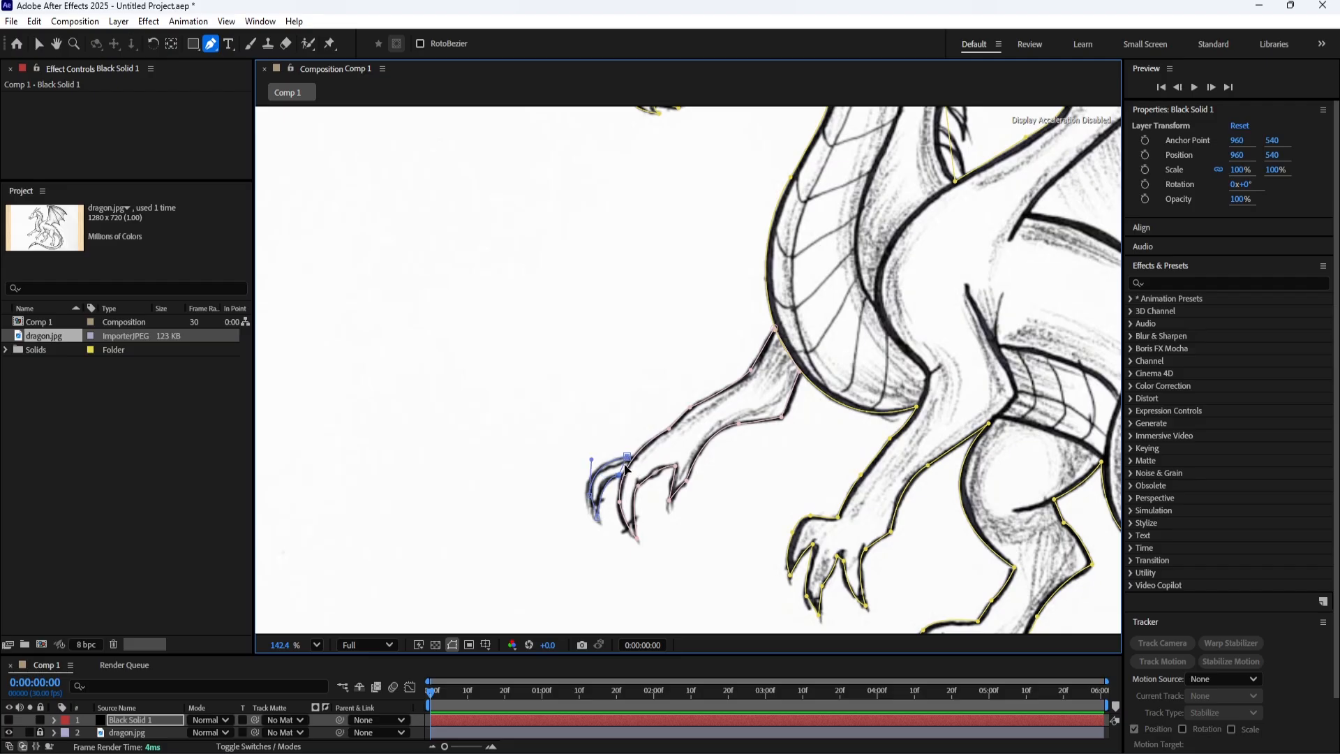
Adjust the third mask's points and curve handles so it follows the outer claw and meets the foreleg mask.
scroll(628, 466, up, 6)
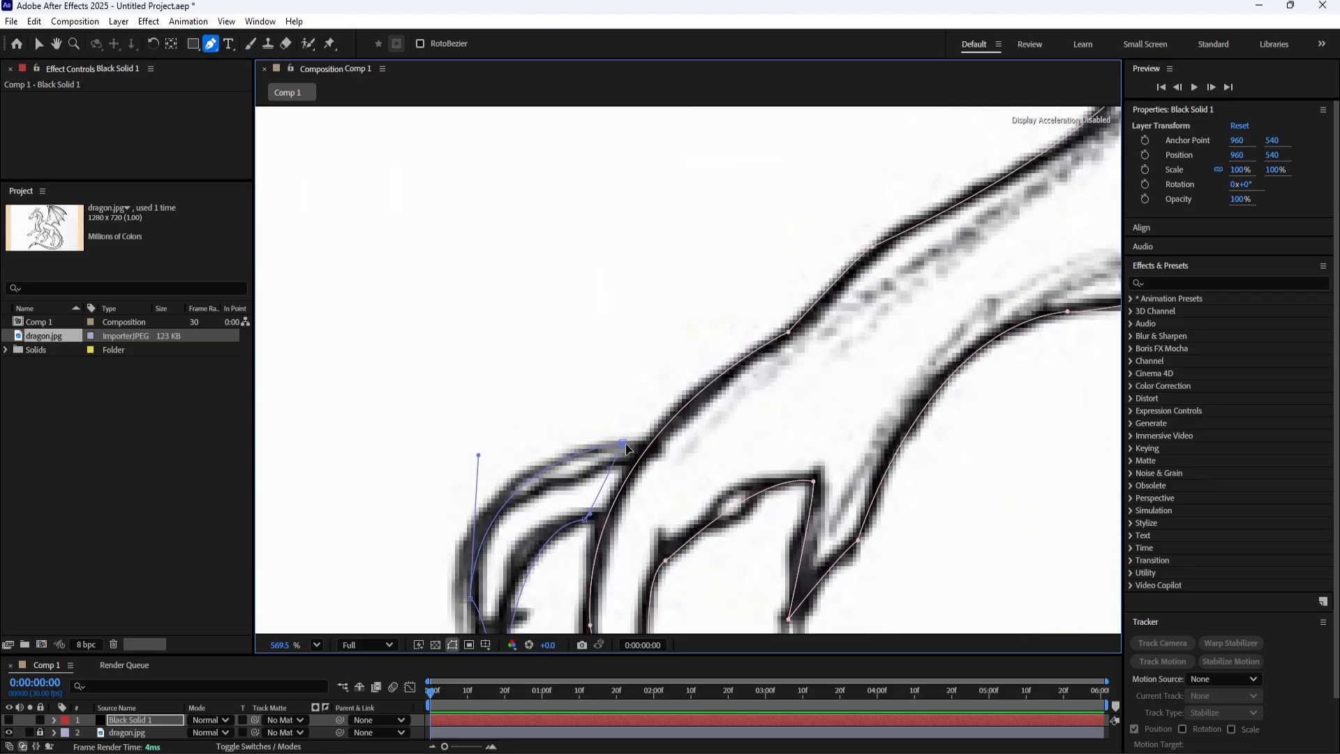
drag(621, 444, 647, 446)
drag(588, 518, 489, 528)
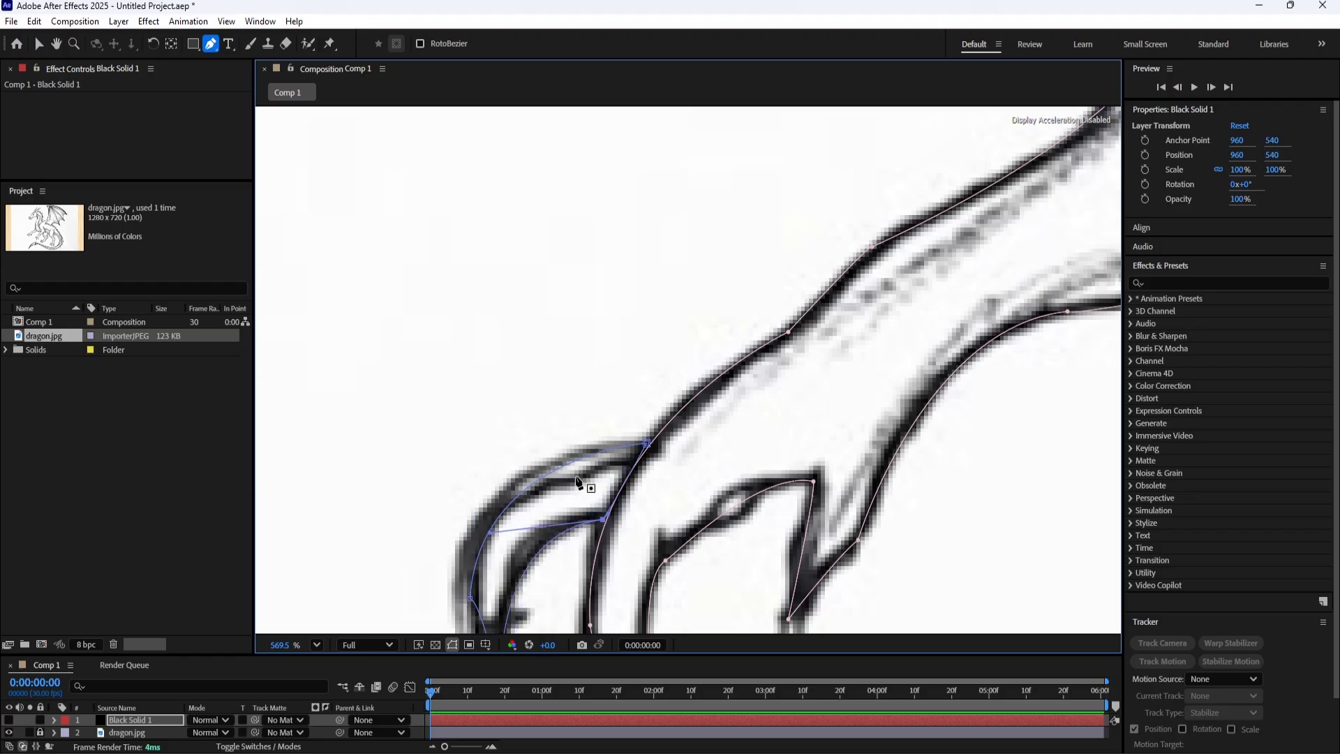
click(645, 442)
drag(478, 455, 436, 455)
scroll(740, 345, down, 10)
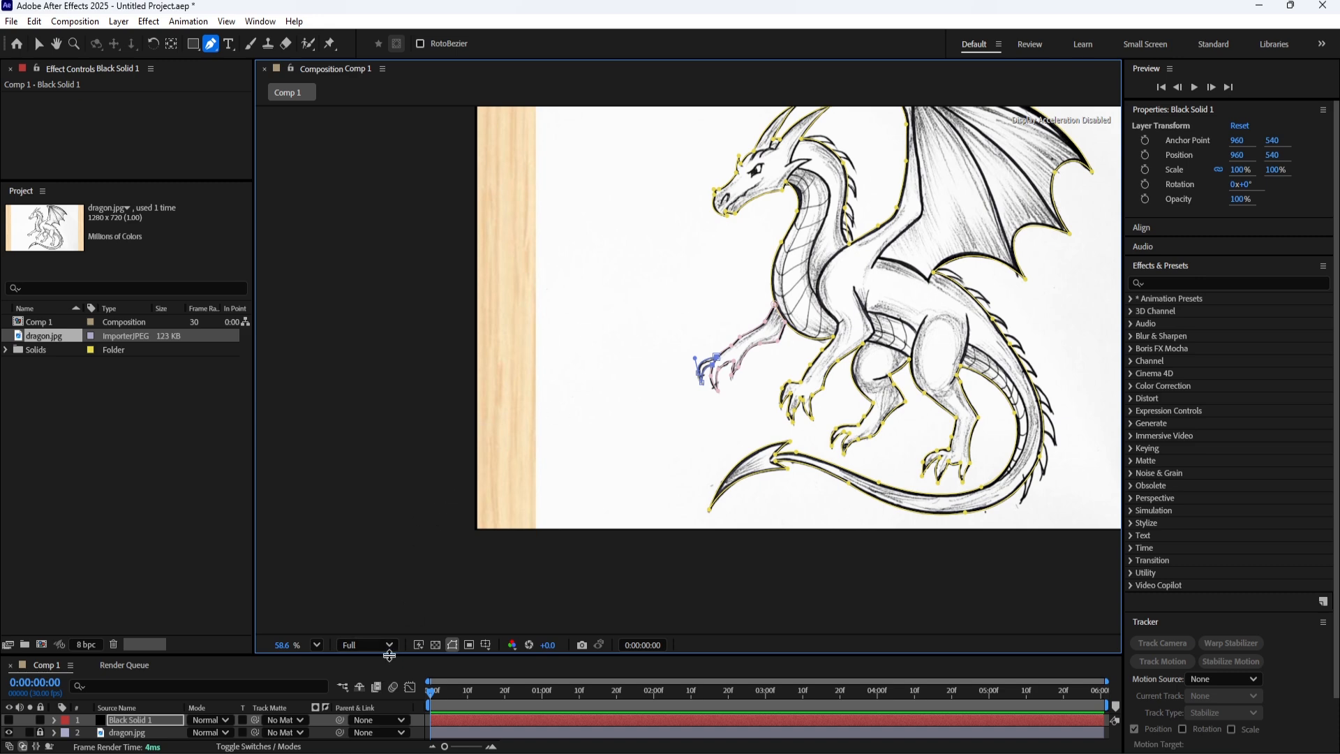
Enlarge the timeline area, rename the Black Solid 1 layer to 1, and close its separate layer view.
drag(389, 654, 380, 600)
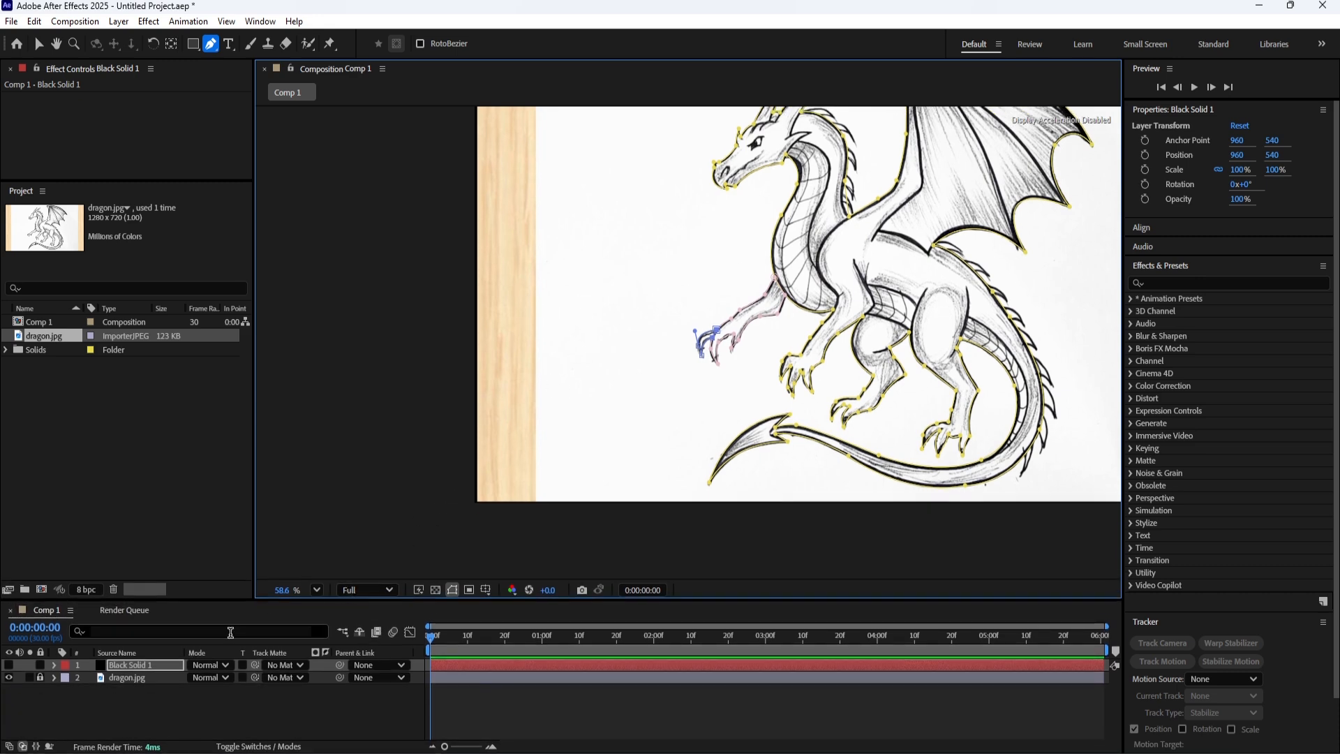
double_click(132, 663)
right_click(136, 664)
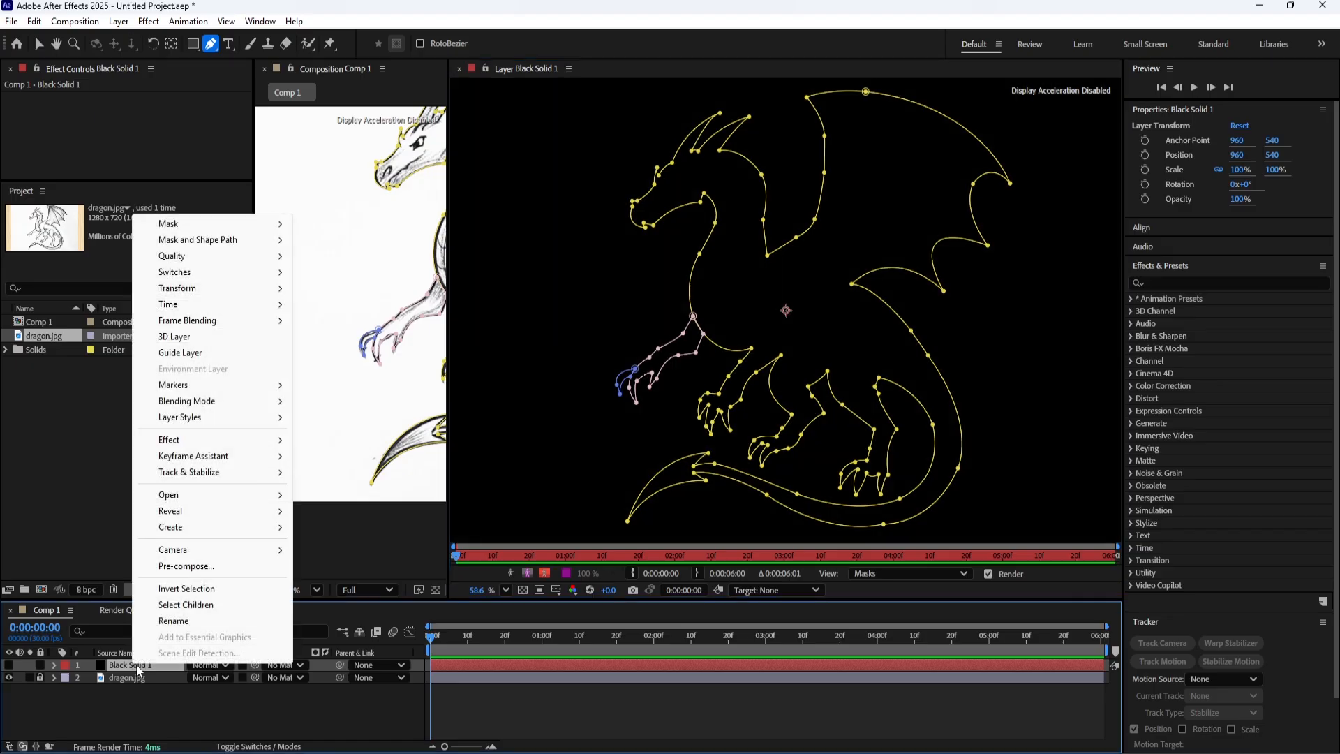
click(173, 621)
text(1)
key(Return)
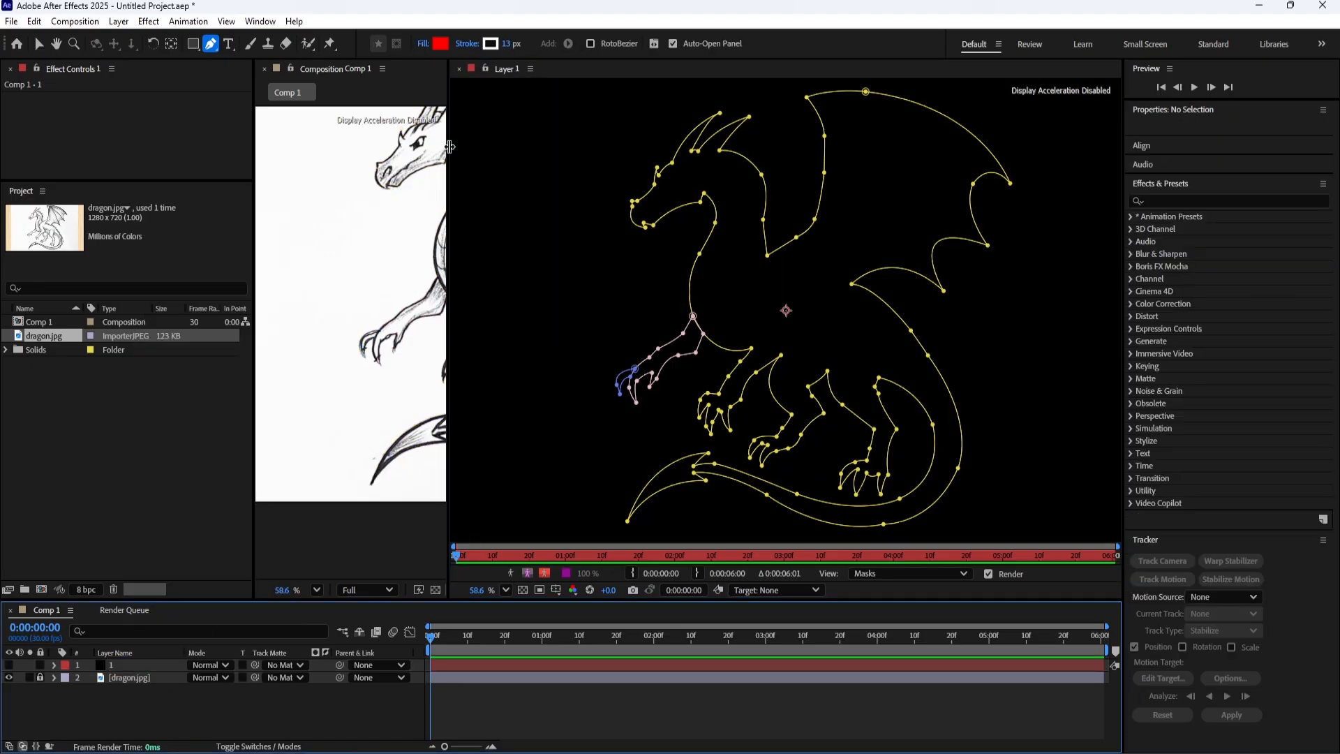
click(459, 69)
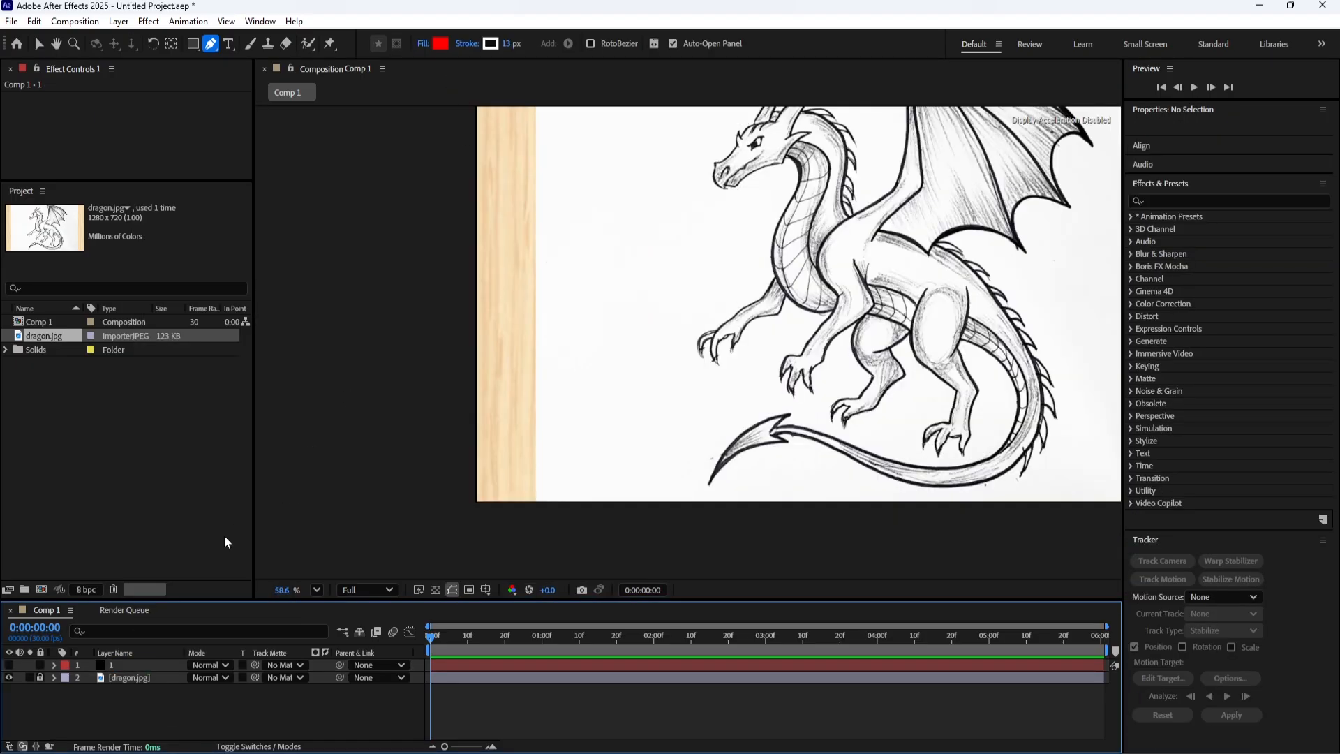
Create a new solid layer named 2 and hide it so the dragon sketch can be traced.
right_click(150, 690)
mouse_move(227, 514)
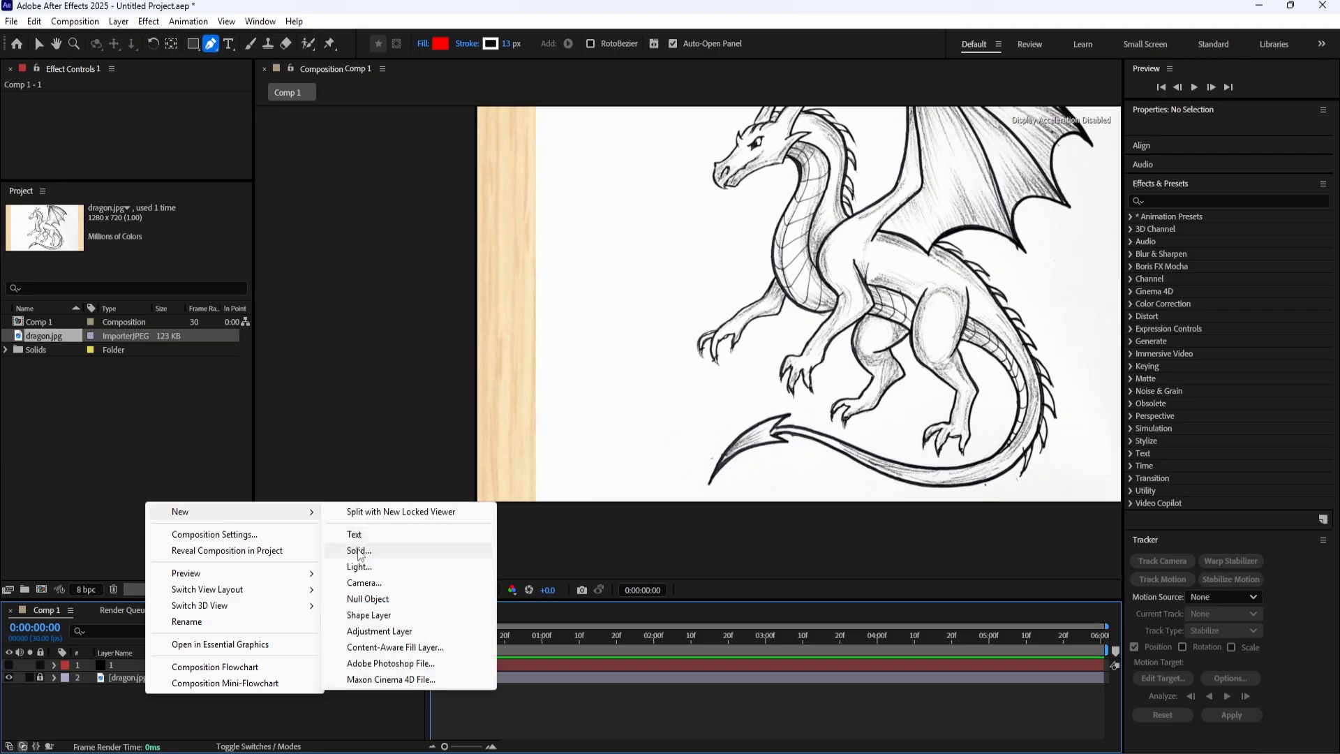
click(359, 550)
text(2)
click(761, 524)
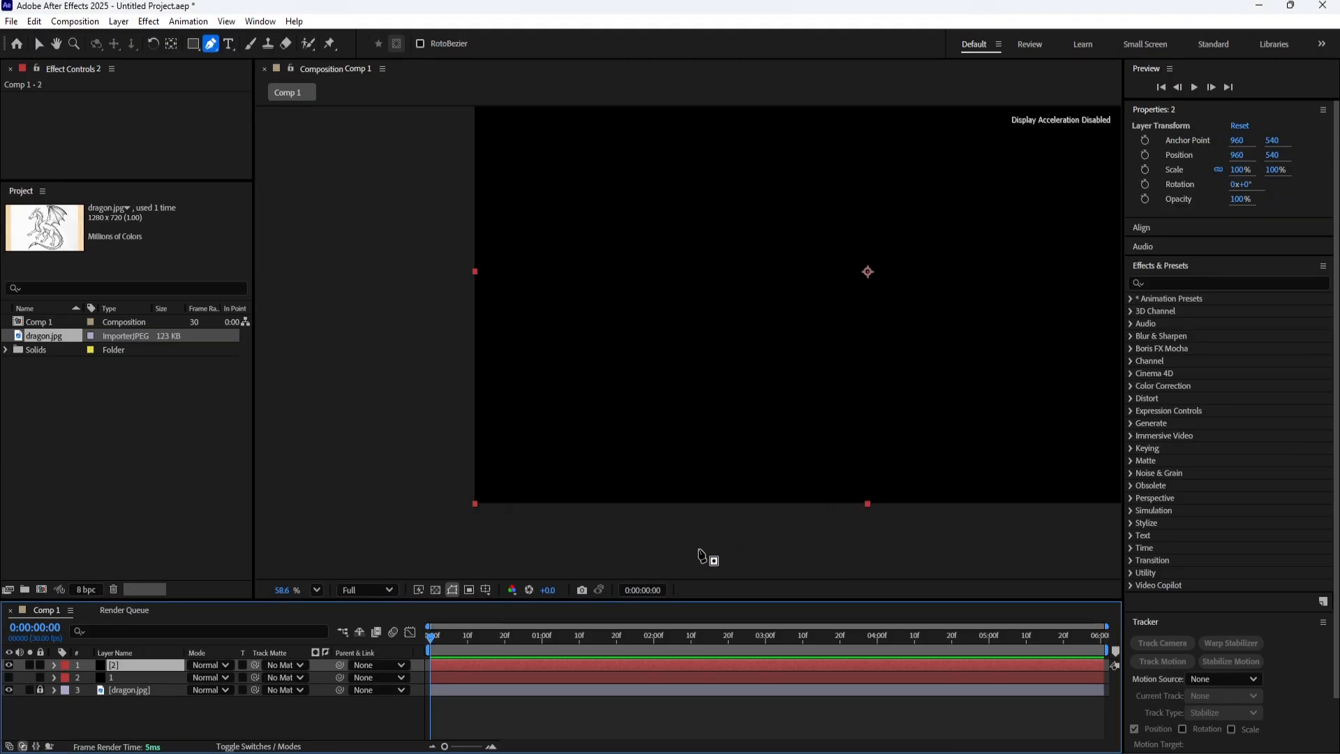
click(8, 665)
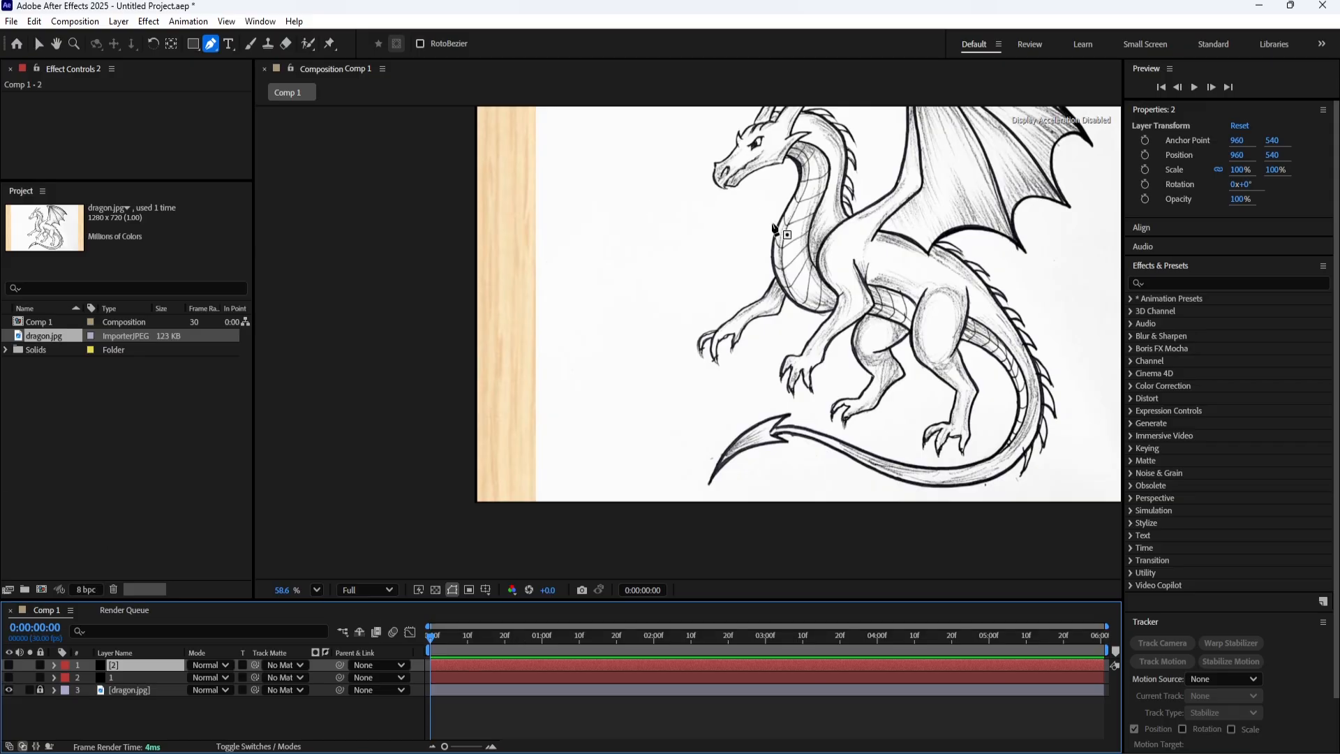
Toggle layer 1's visibility to compare the dragon silhouette with the sketch's untraced spikes, leaving the layer hidden.
key(space)
drag(853, 283, 675, 357)
click(9, 677)
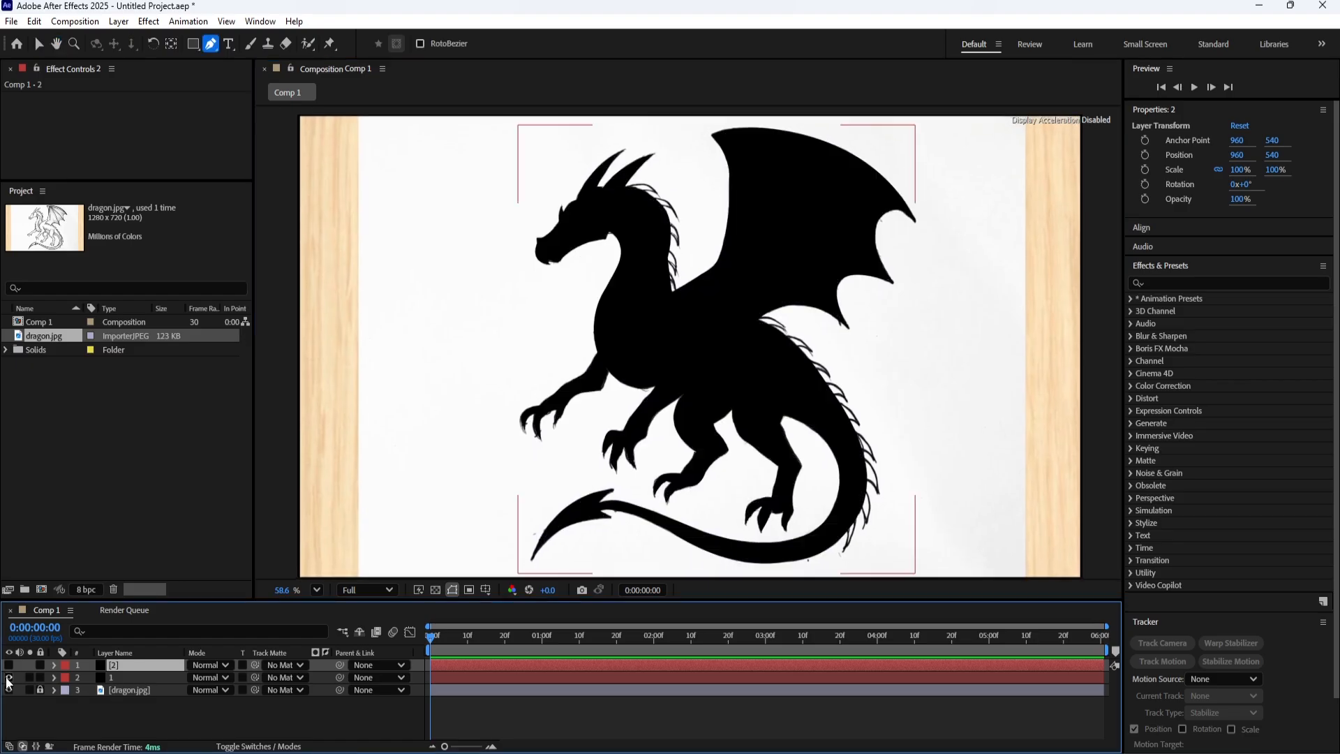
click(7, 679)
click(8, 678)
click(8, 679)
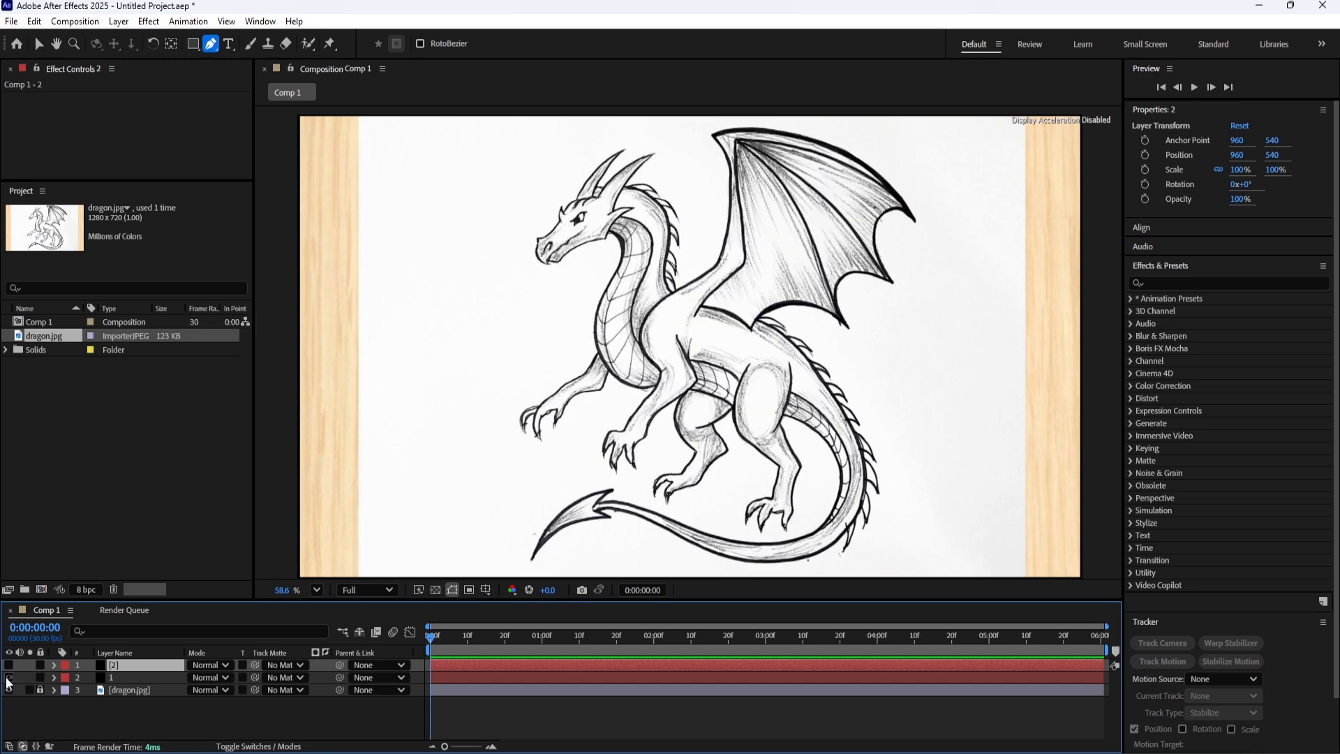
click(8, 677)
click(8, 677)
Trace the first spike behind the dragon's horn with a curved Pen tool mask path on layer 2.
scroll(678, 229, up, 2)
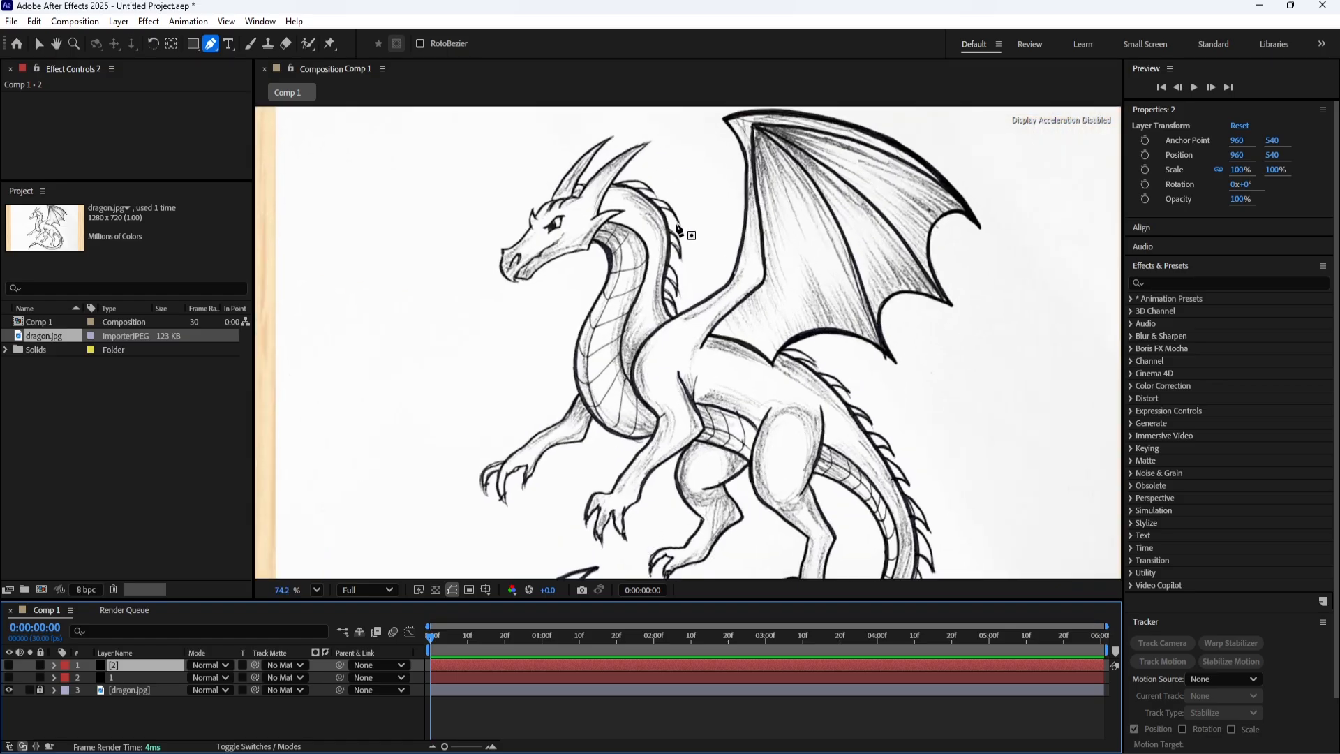
scroll(676, 226, up, 7)
drag(618, 195, 594, 288)
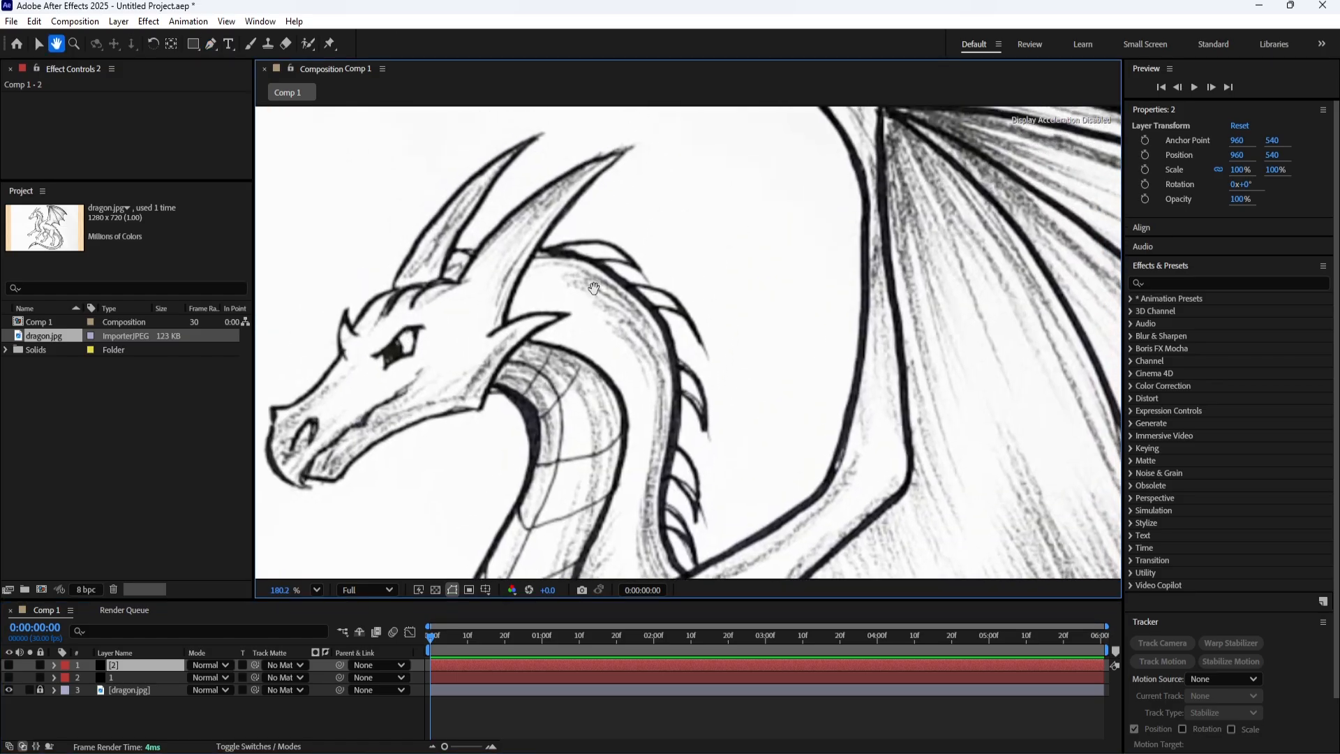
key(g)
click(542, 247)
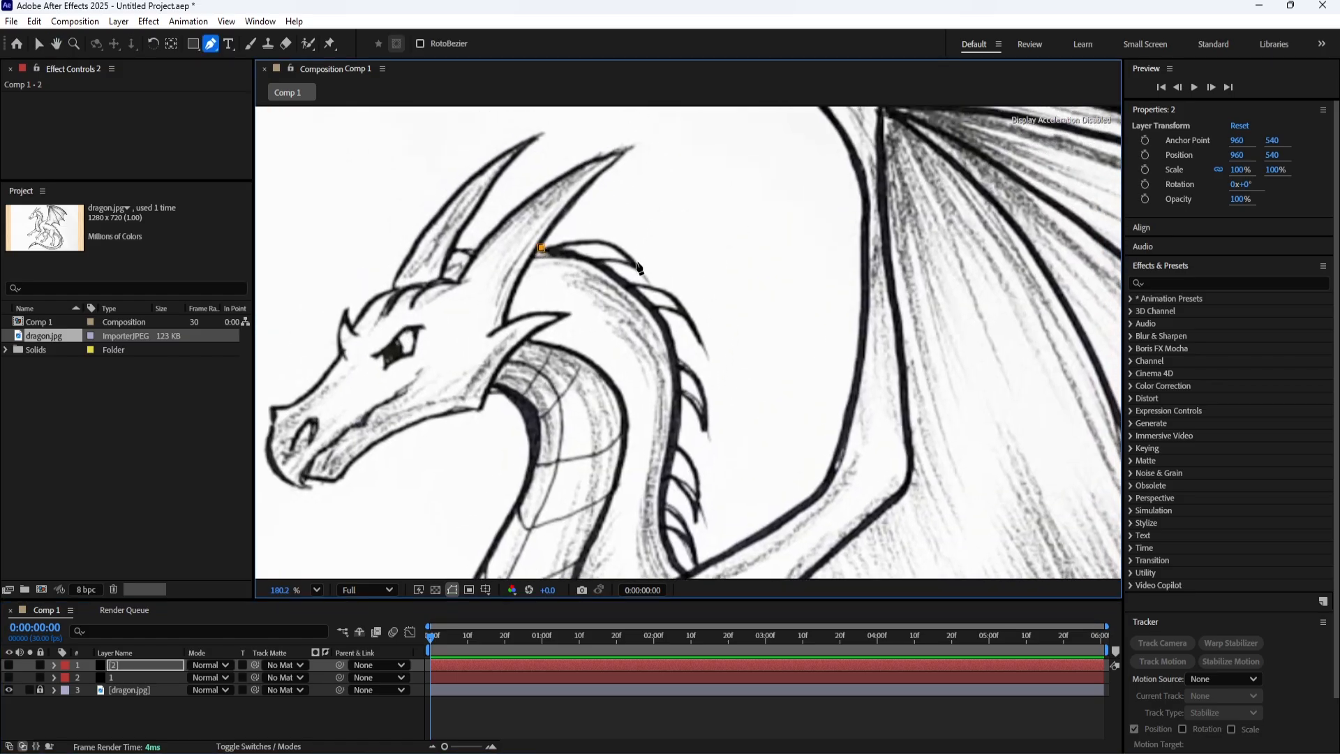
mouse_move(640, 268)
mouse_down()
mouse_move(675, 319)
mouse_move(643, 276)
mouse_up()
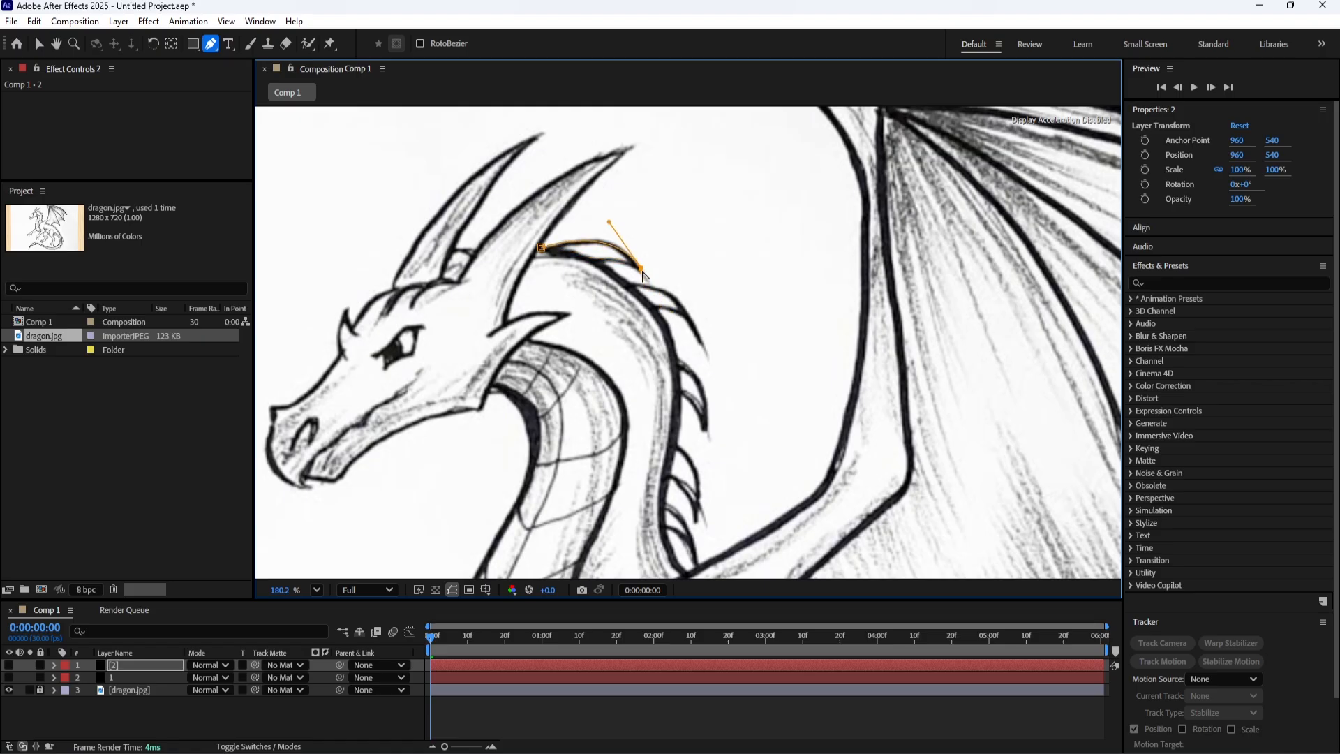
click(596, 263)
Undo the stray point after the first spike and trace the second neck spike as a separate mask path on layer 2.
key(h)
drag(623, 329, 531, 316)
key(g)
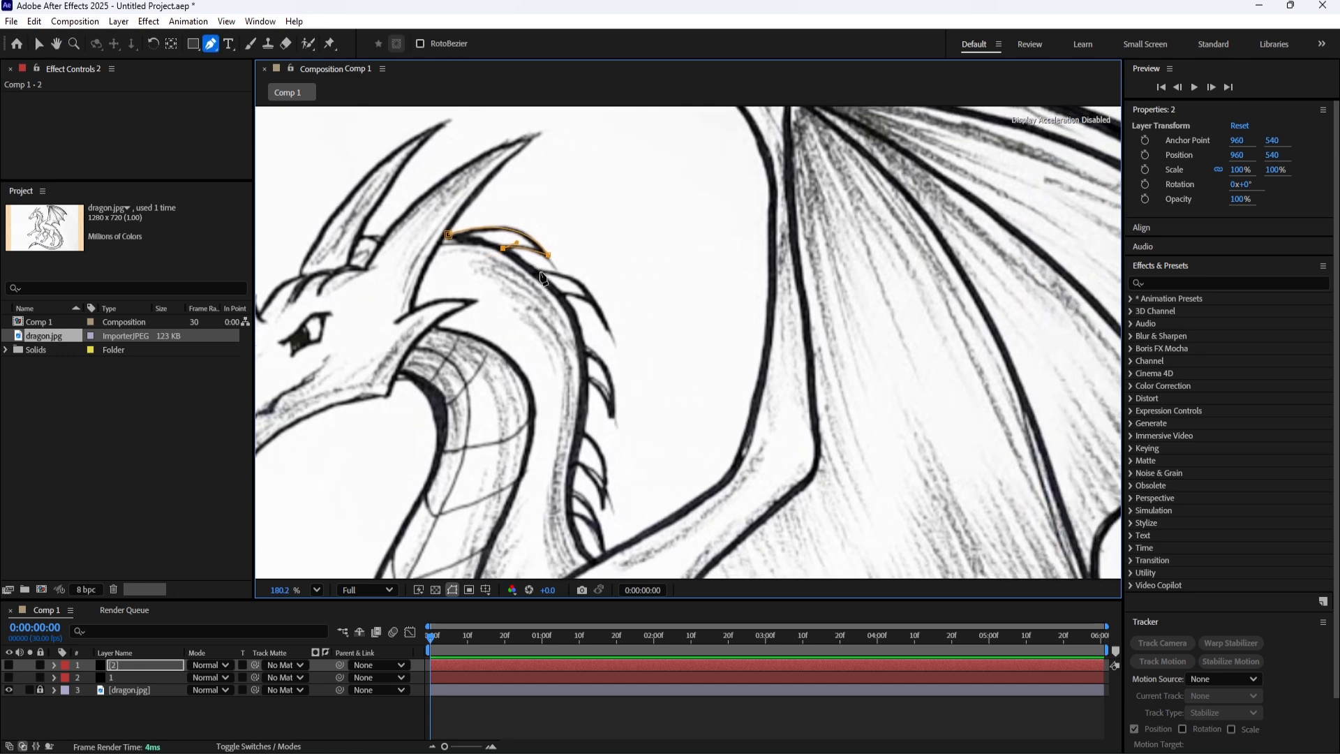
click(535, 271)
key(ctrl+z)
click(132, 708)
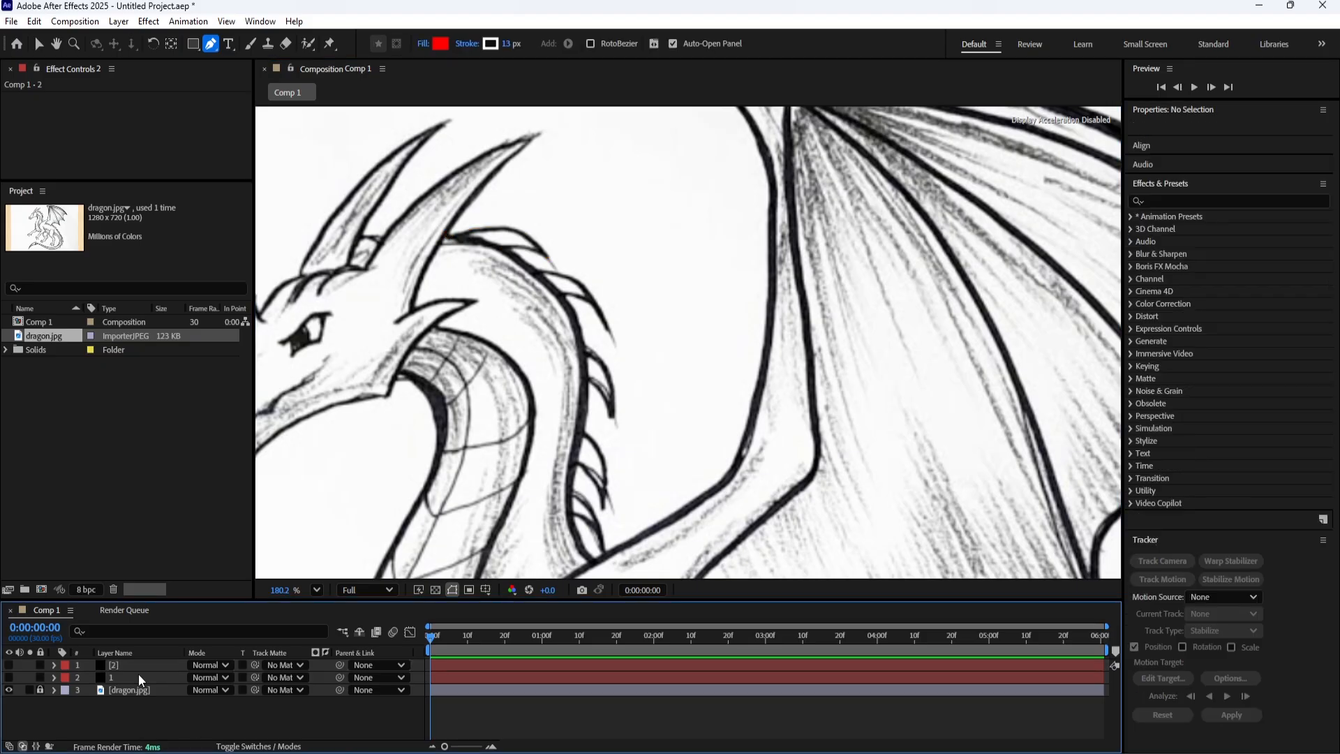
click(143, 666)
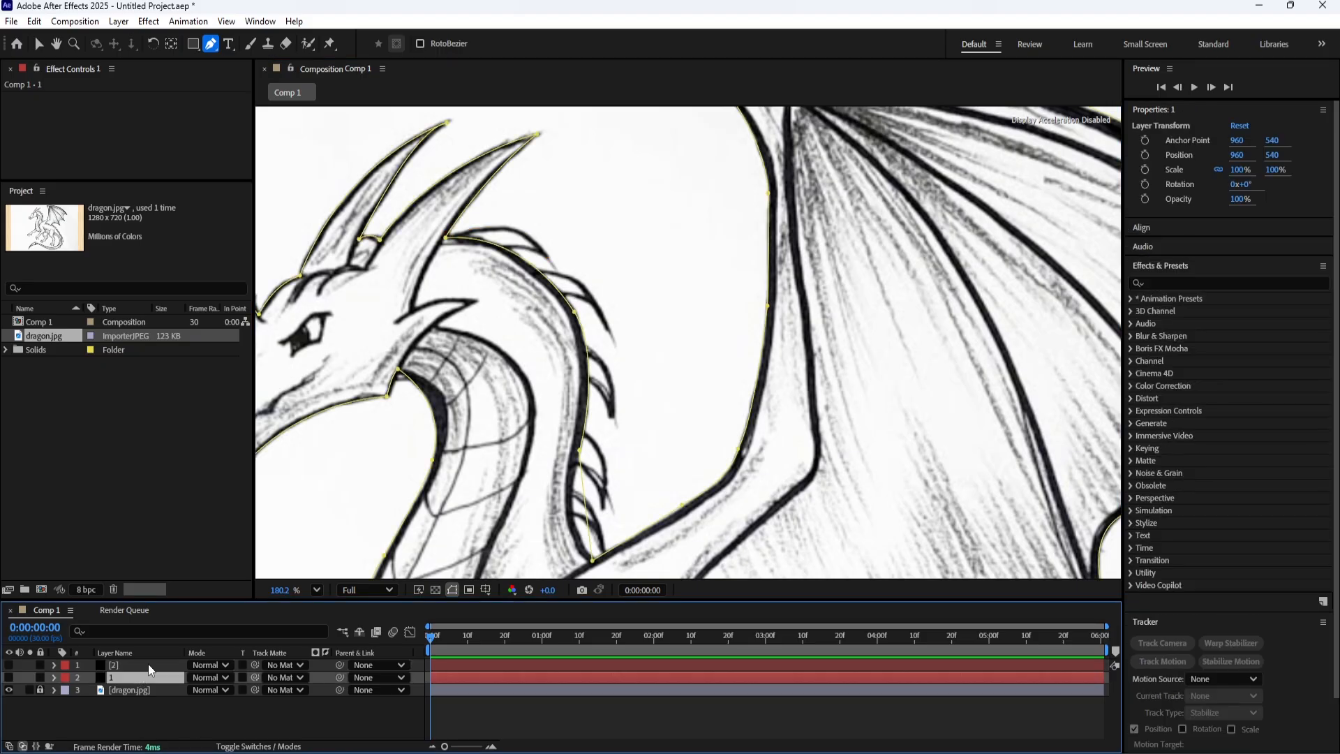
click(538, 268)
drag(608, 331, 549, 301)
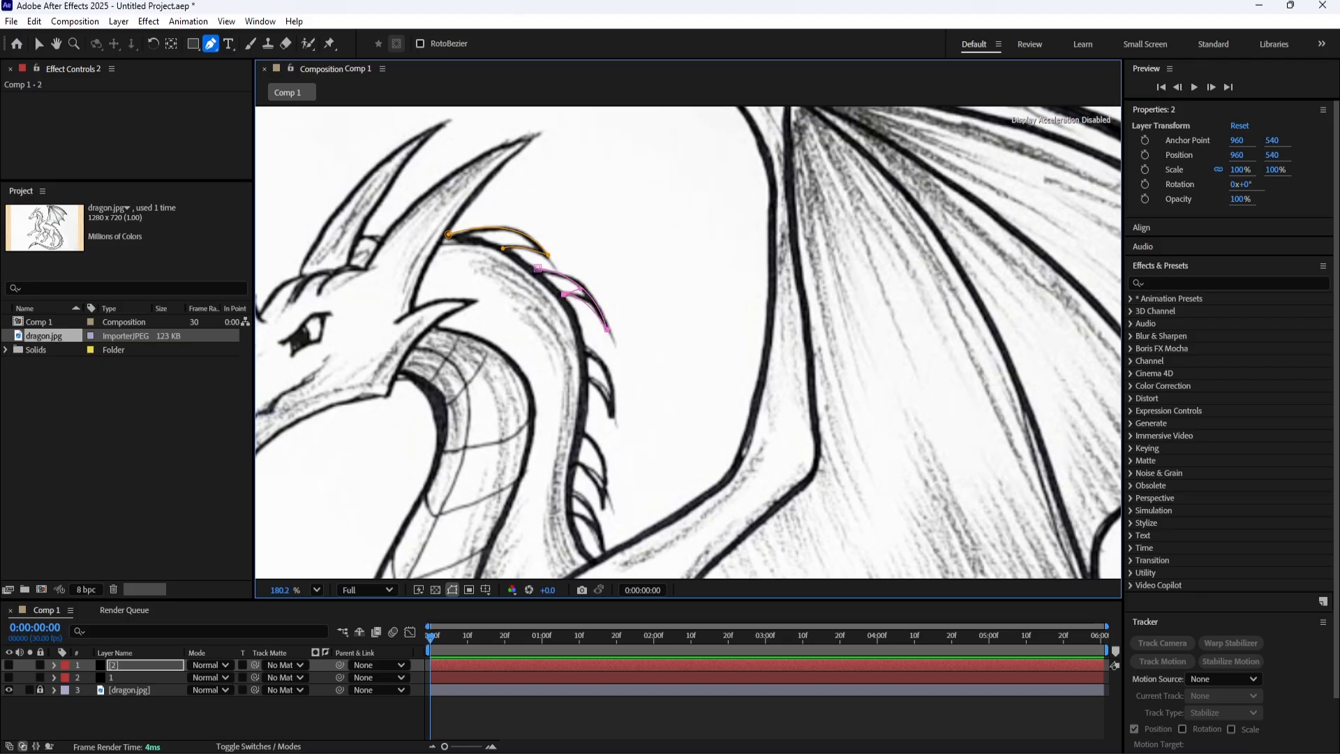
Trace the third spike on the back of the neck as its own open mask path on layer 2.
click(136, 721)
click(144, 667)
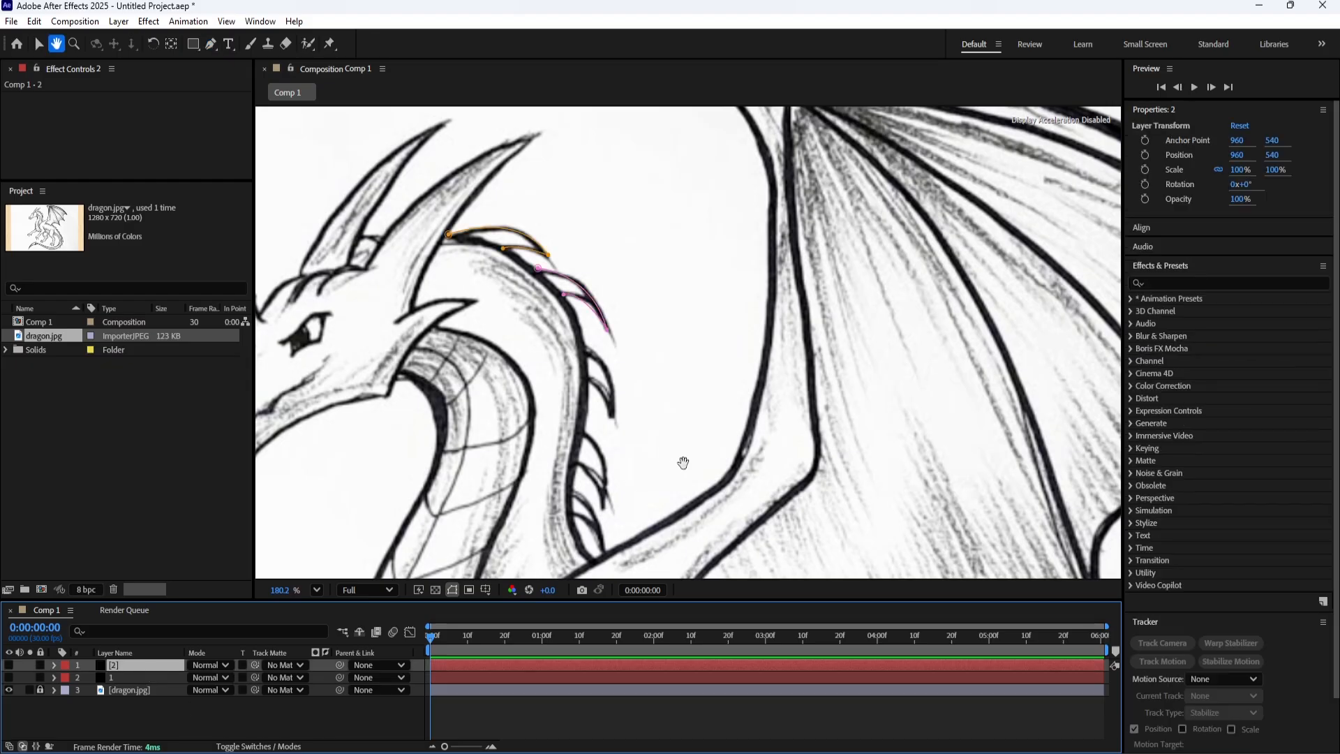
drag(681, 464, 598, 346)
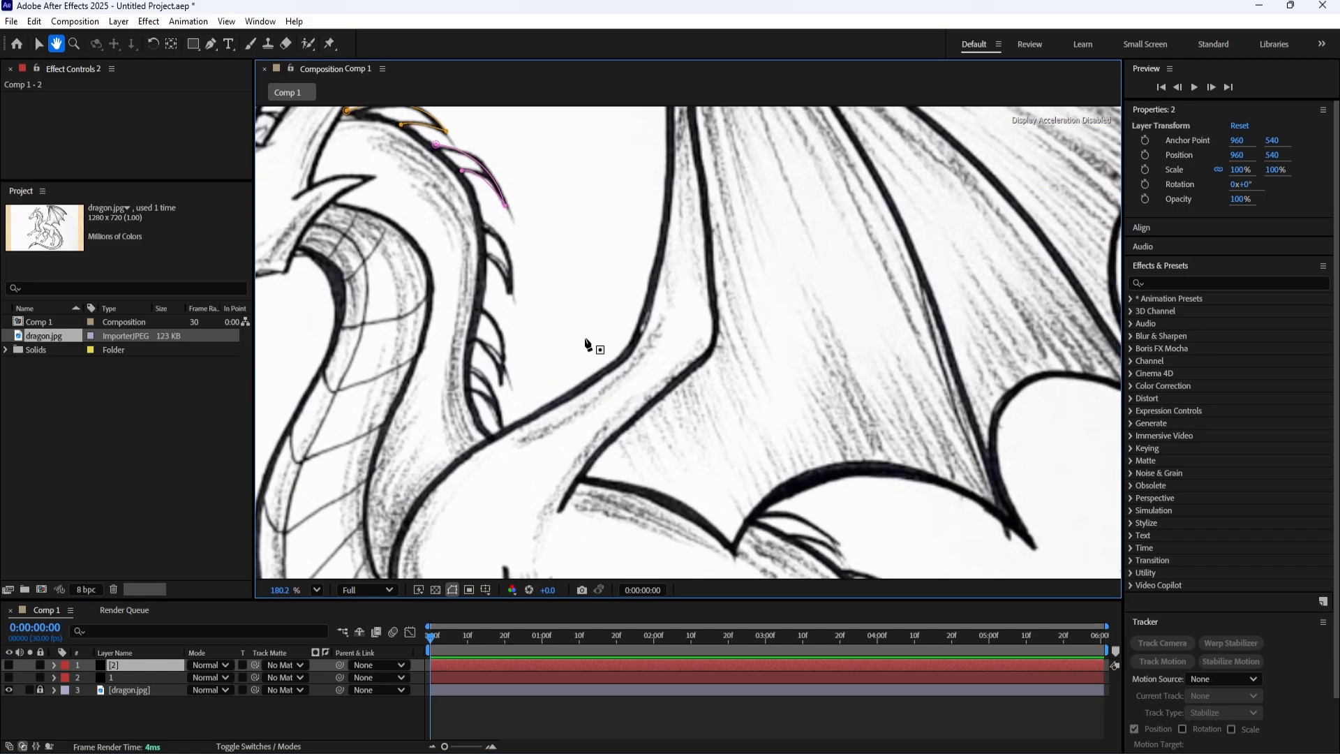
click(481, 220)
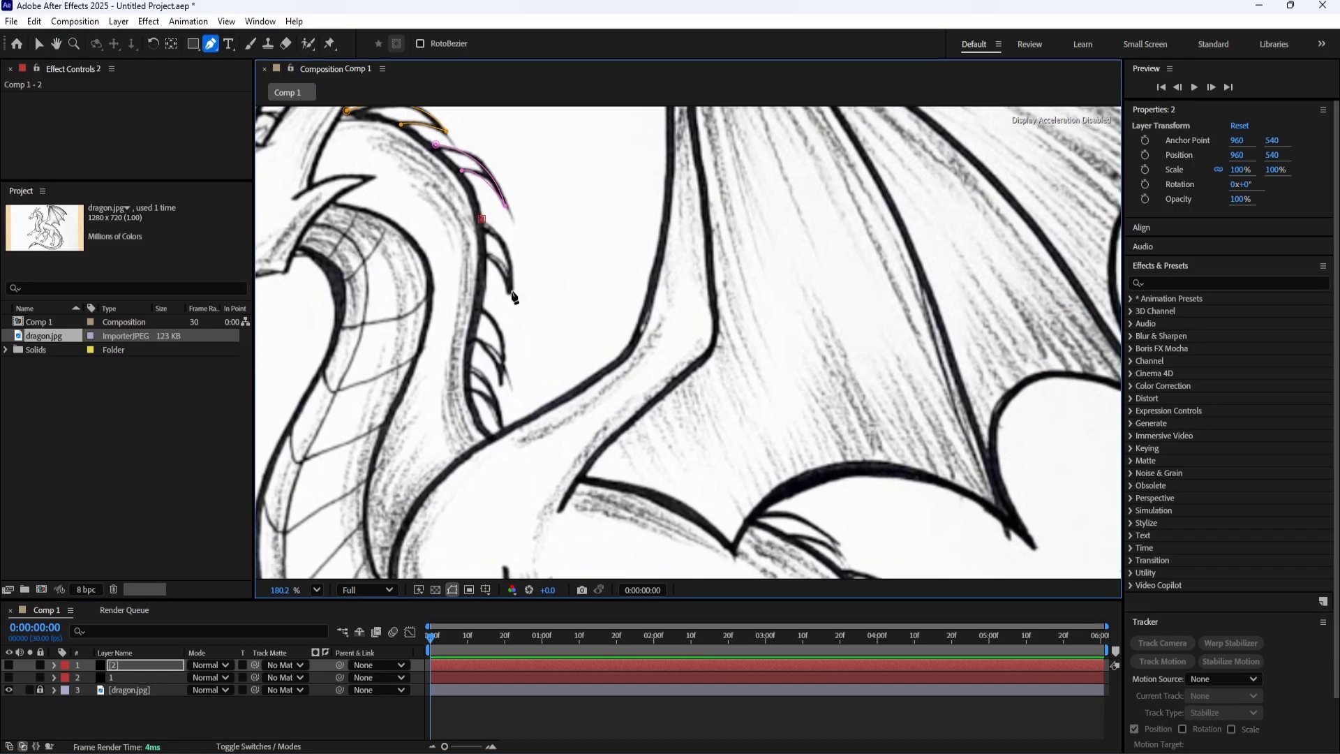
drag(510, 292, 473, 259)
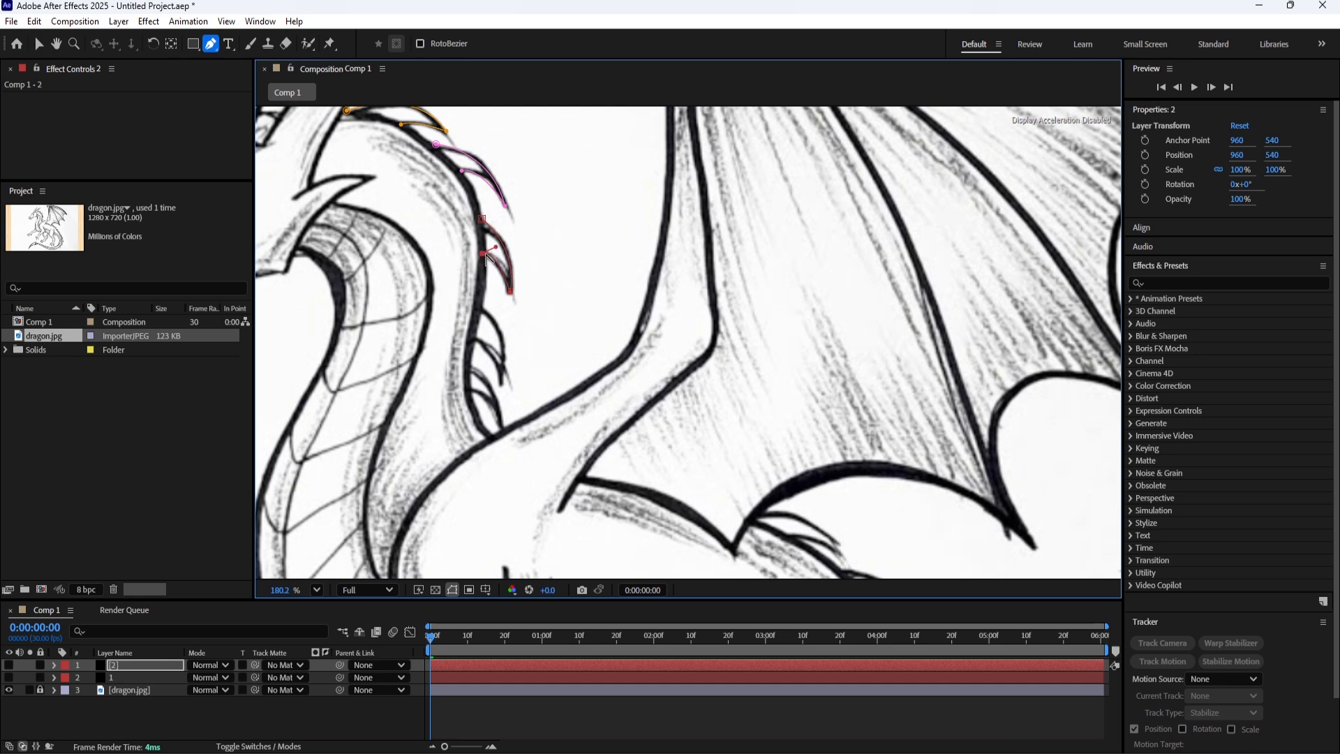
Trace the two lowest spikes at the base of the neck as separate open mask paths on layer 2.
click(479, 304)
mouse_move(501, 382)
mouse_down()
mouse_move(490, 418)
mouse_move(501, 382)
mouse_up()
drag(474, 336, 464, 332)
click(123, 661)
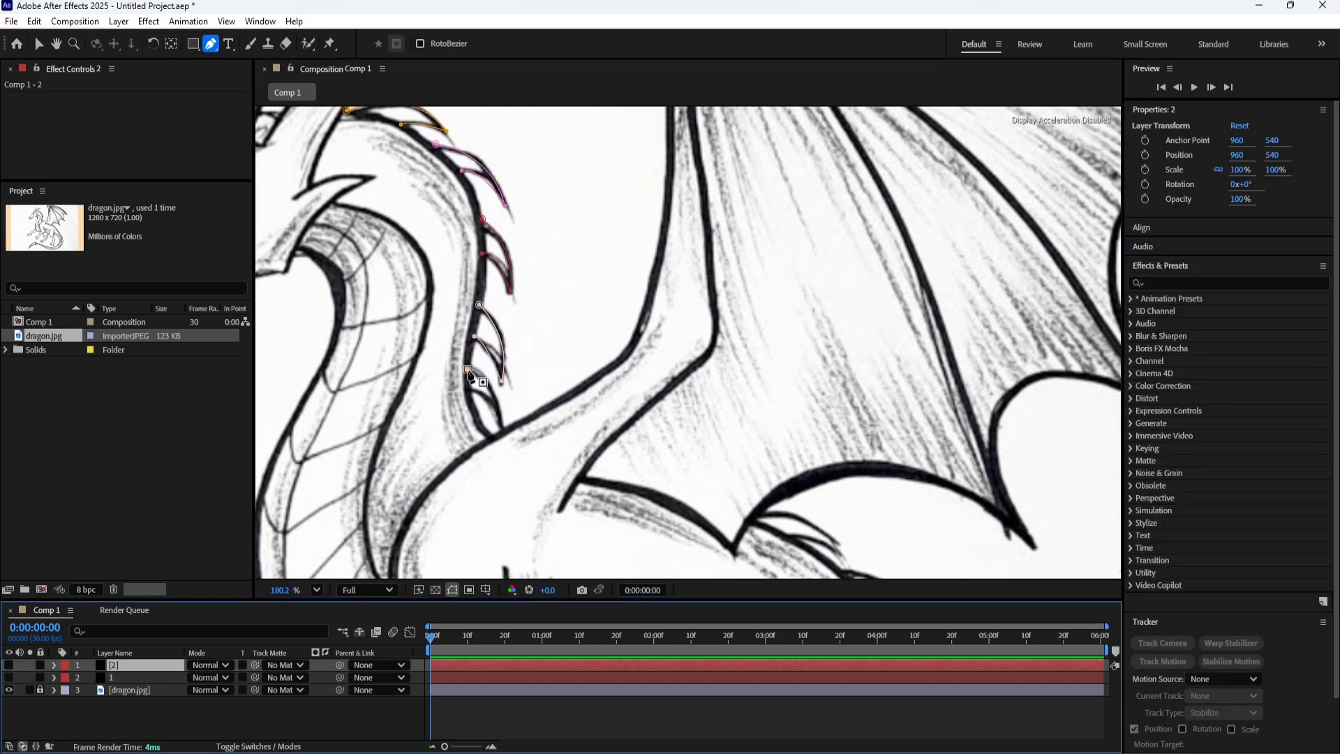
click(466, 369)
drag(500, 424, 500, 461)
mouse_move(499, 460)
mouse_down()
mouse_move(501, 424)
mouse_move(448, 391)
mouse_up()
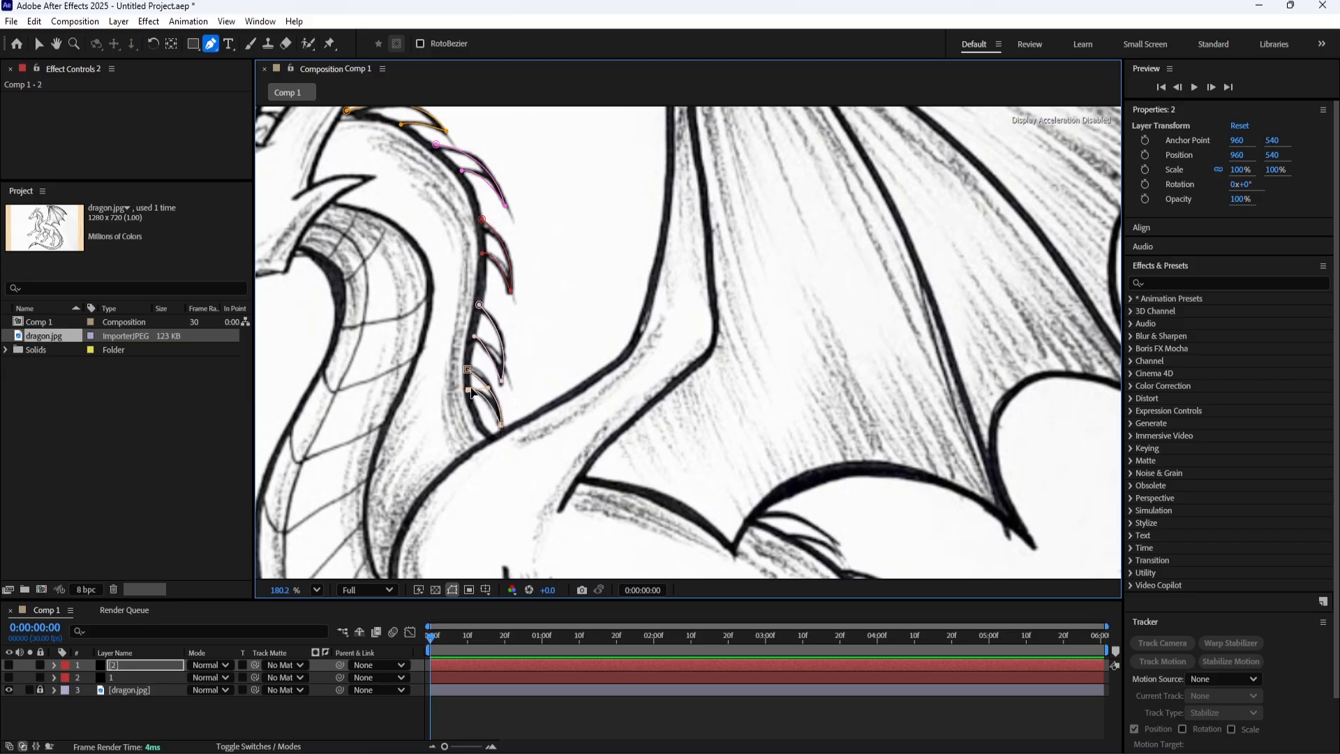
Trace the first two spikes on the dragon's back, just behind the wing, as separate mask paths on layer 2.
drag(783, 422, 511, 123)
click(137, 662)
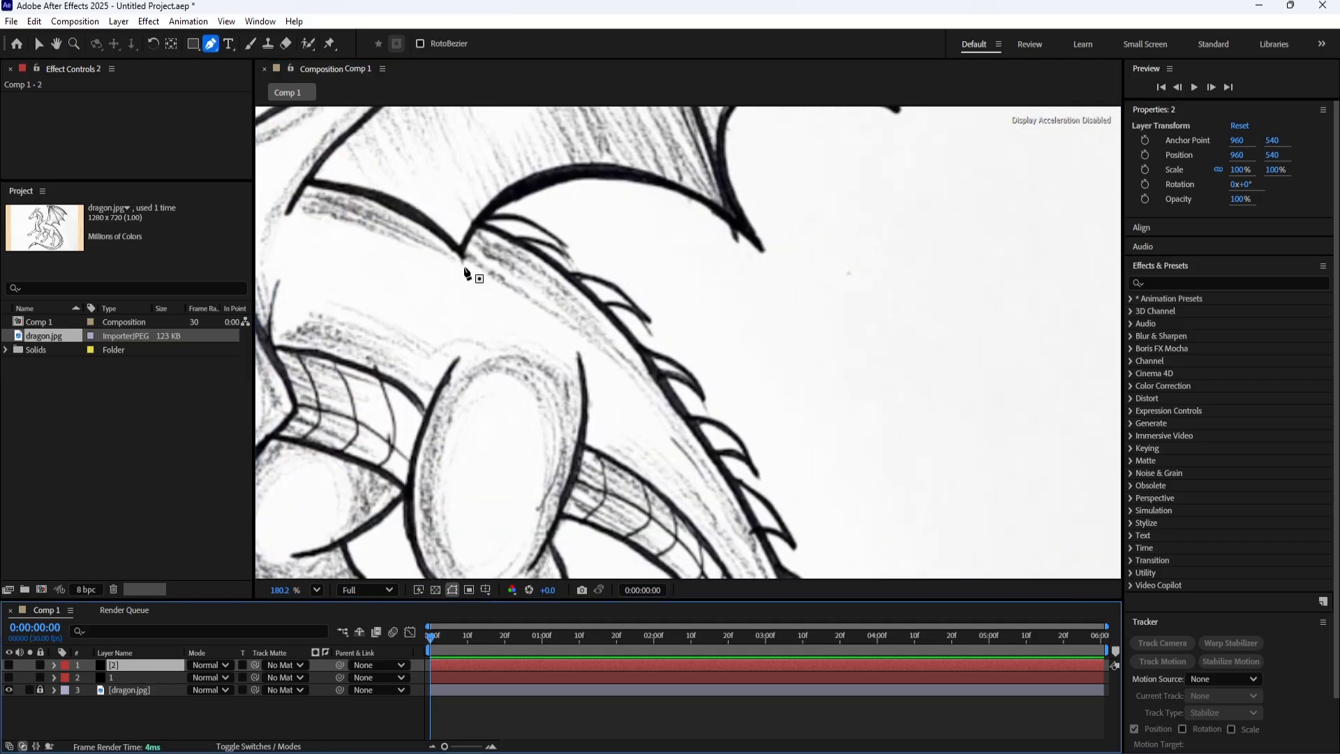
click(485, 216)
drag(565, 253, 572, 283)
drag(515, 238, 495, 244)
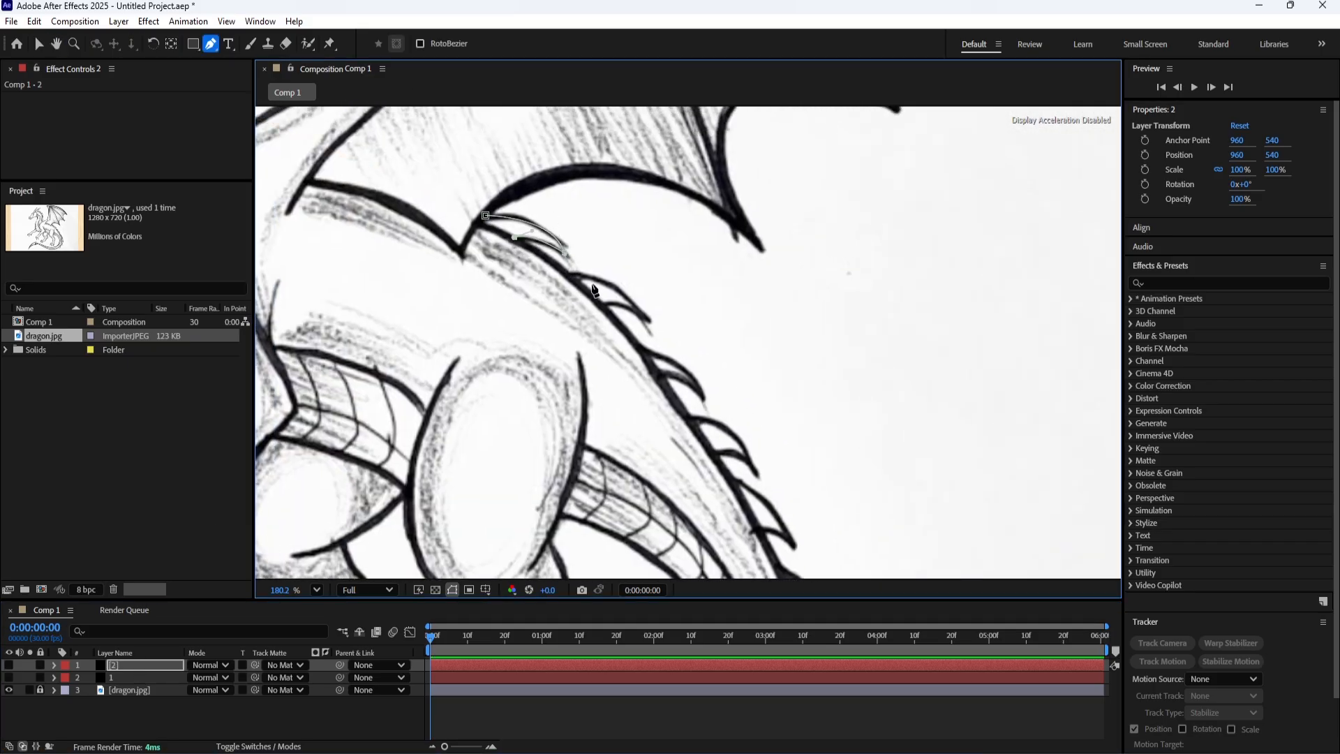
click(570, 273)
drag(649, 319, 663, 348)
drag(602, 305, 502, 240)
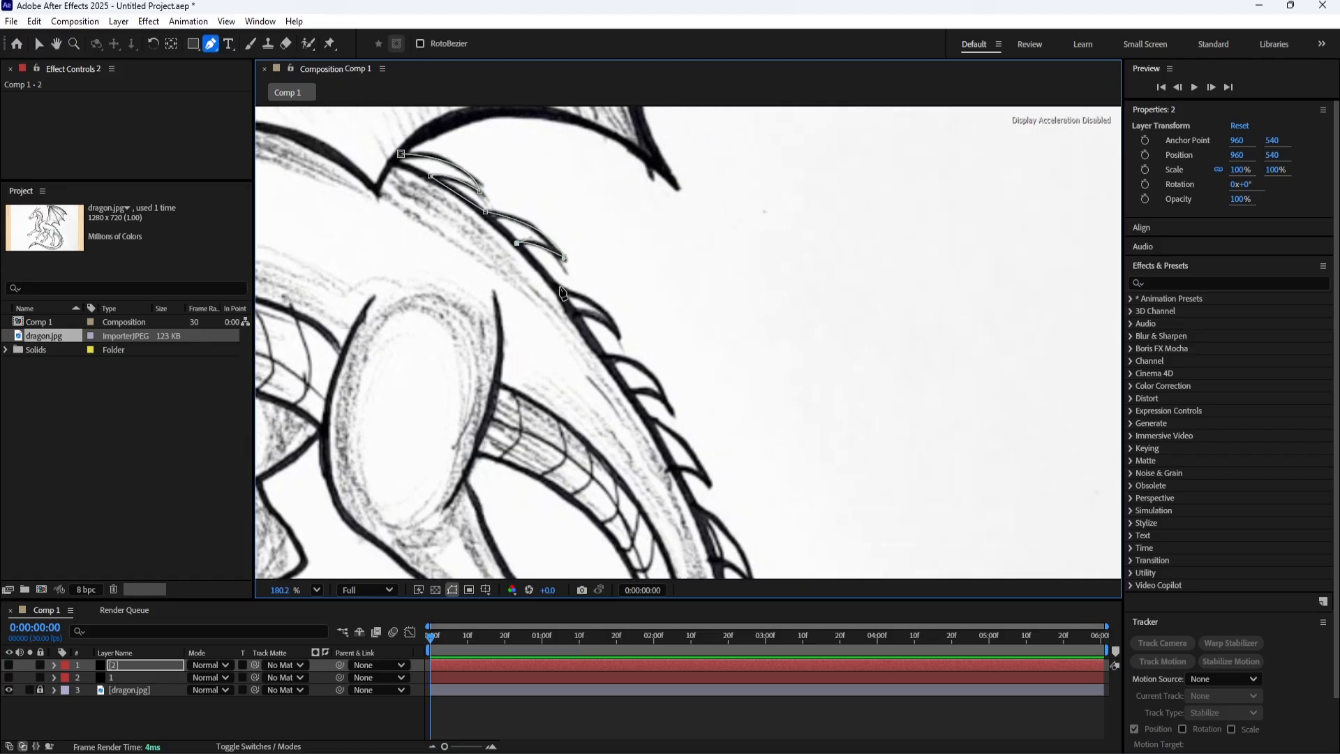
Trace the third and fourth spikes along the dragon's back as separate curved mask paths on layer 2.
click(136, 662)
drag(552, 282, 536, 247)
click(537, 246)
drag(596, 298, 535, 282)
drag(536, 282, 553, 273)
click(140, 669)
click(513, 269)
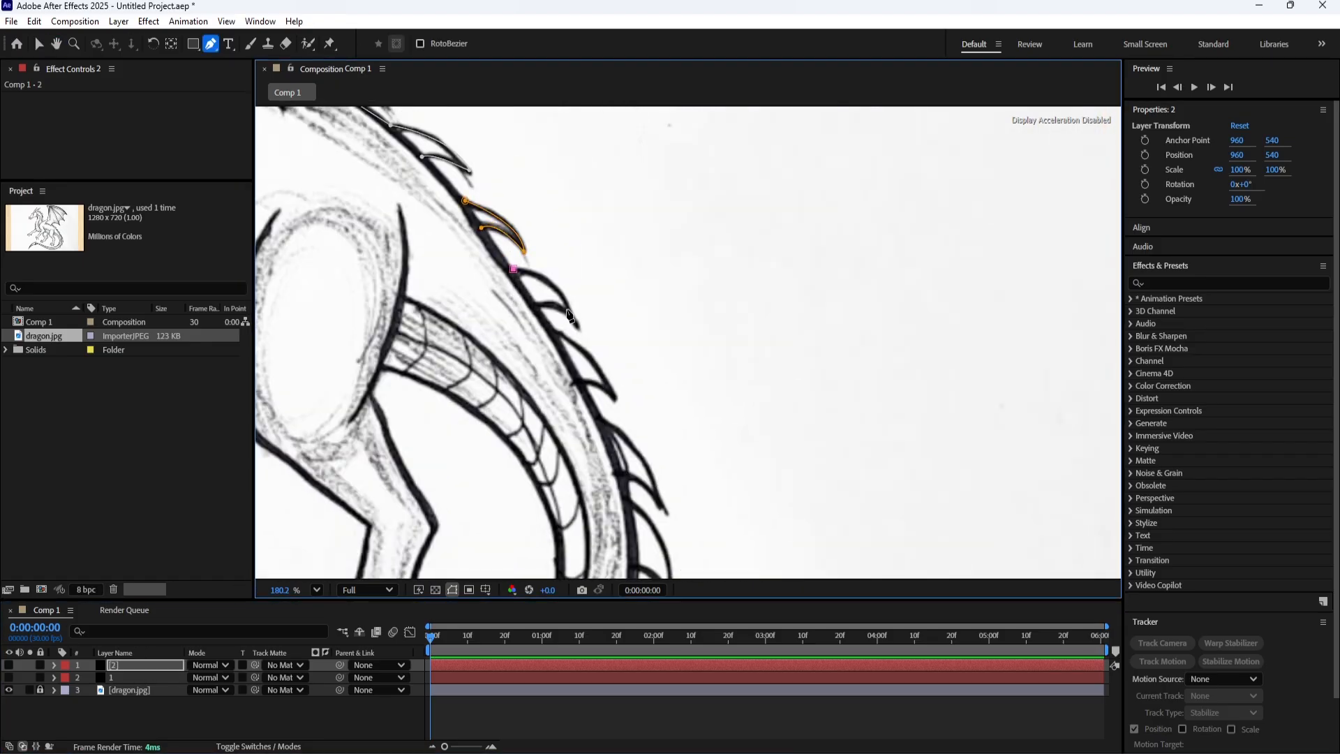
drag(575, 320, 592, 358)
click(575, 321)
drag(538, 307, 521, 319)
click(538, 308)
Trace the fifth and sixth spikes, leading from the back onto the tail, as separate mask paths on layer 2.
click(145, 666)
drag(470, 465, 431, 388)
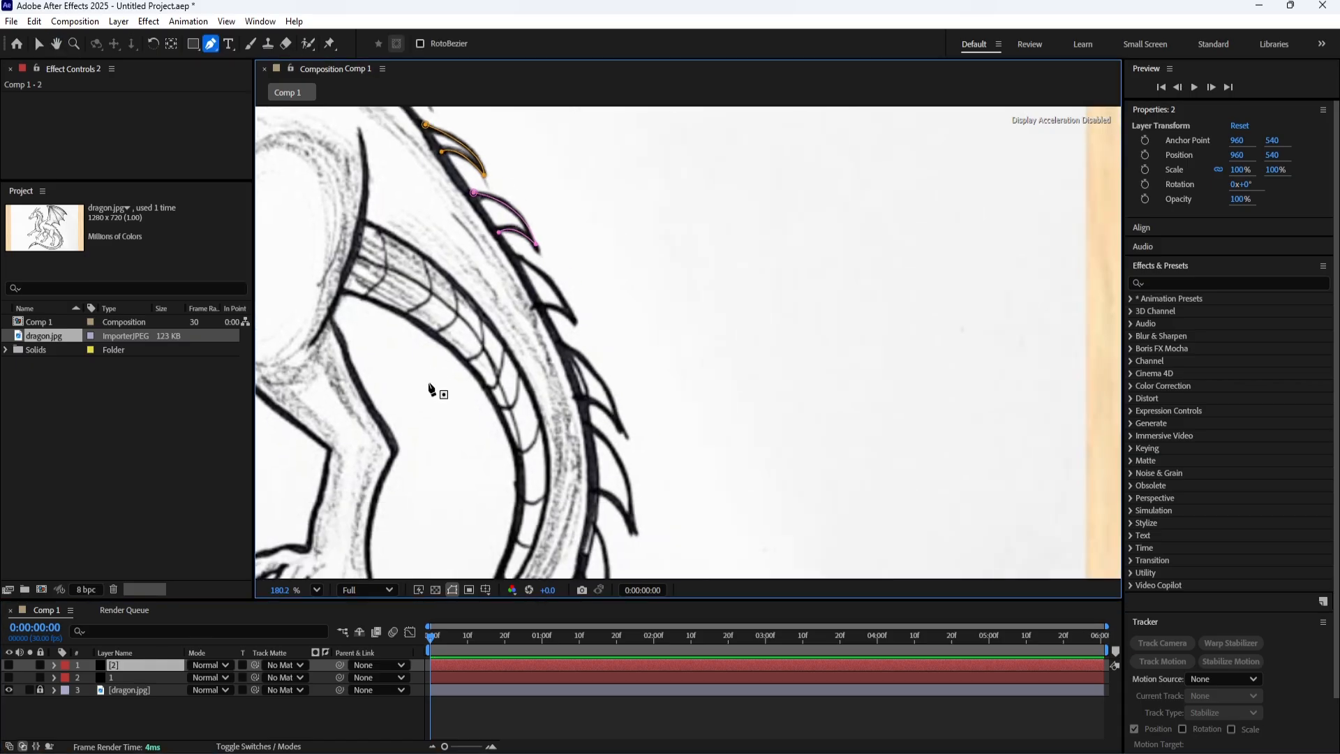
click(515, 251)
drag(575, 322, 579, 345)
click(574, 321)
drag(538, 305, 530, 309)
click(157, 667)
drag(535, 373, 493, 310)
click(522, 282)
mouse_move(580, 367)
mouse_down()
mouse_move(592, 382)
mouse_move(580, 365)
mouse_up()
drag(542, 336, 530, 344)
Trace the seventh spike, on the outer bend of the tail, with a curved mask path on layer 2.
click(157, 666)
drag(436, 462, 411, 347)
click(524, 248)
click(566, 351)
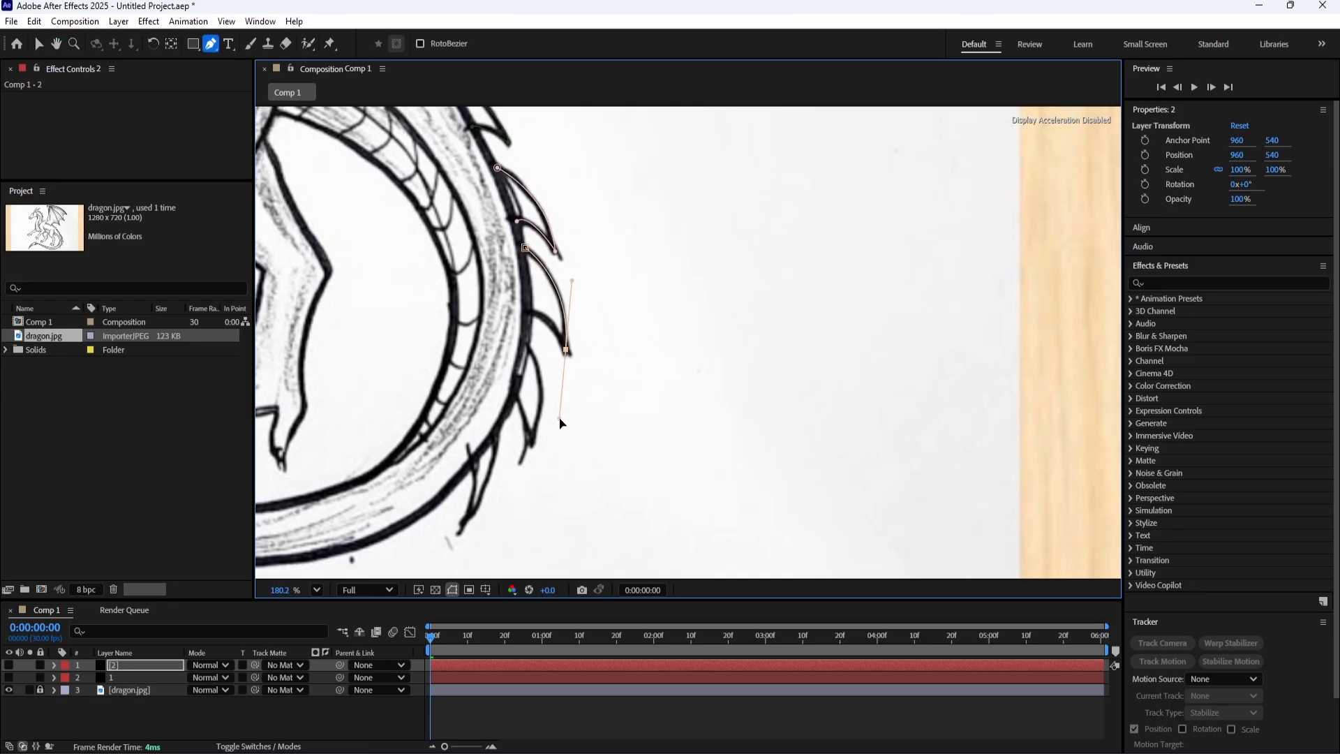
drag(532, 309, 520, 312)
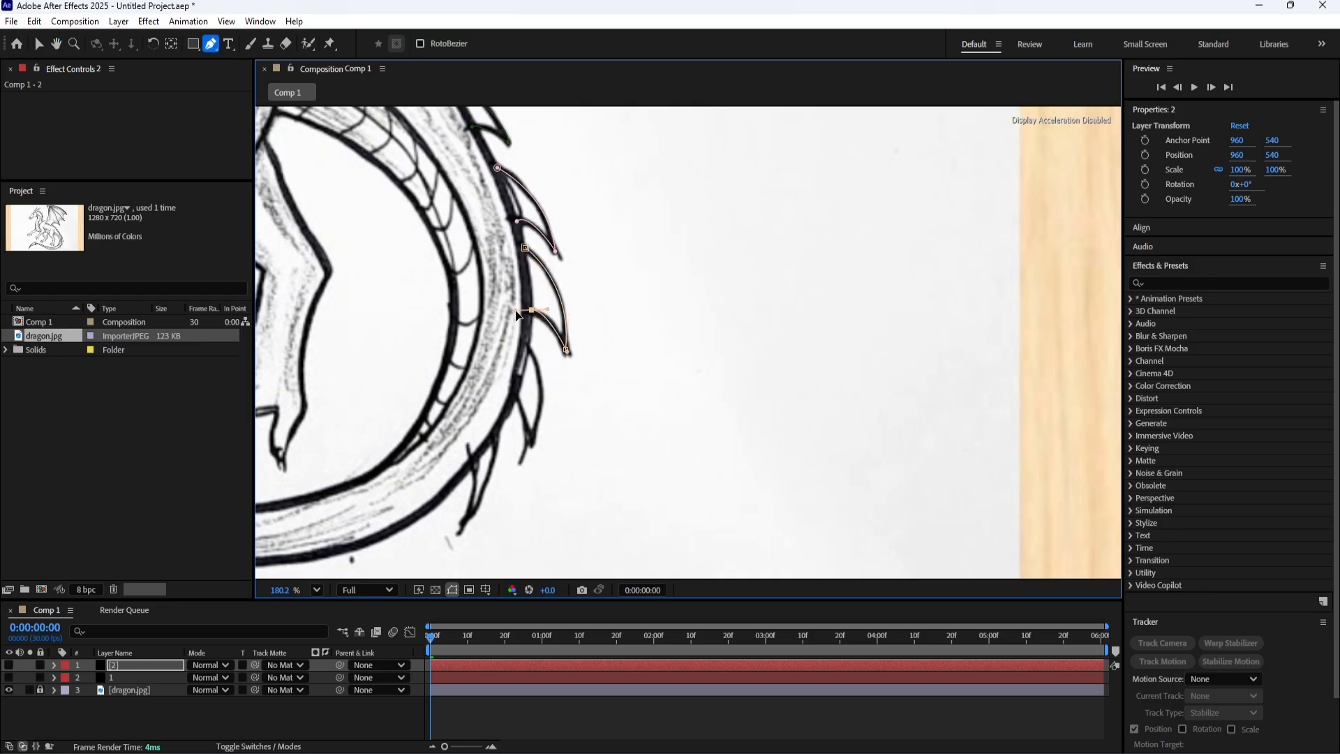
Trace the last two spikes at the lower bend of the tail as separate mask paths on layer 2.
click(115, 668)
click(529, 340)
click(518, 397)
click(532, 441)
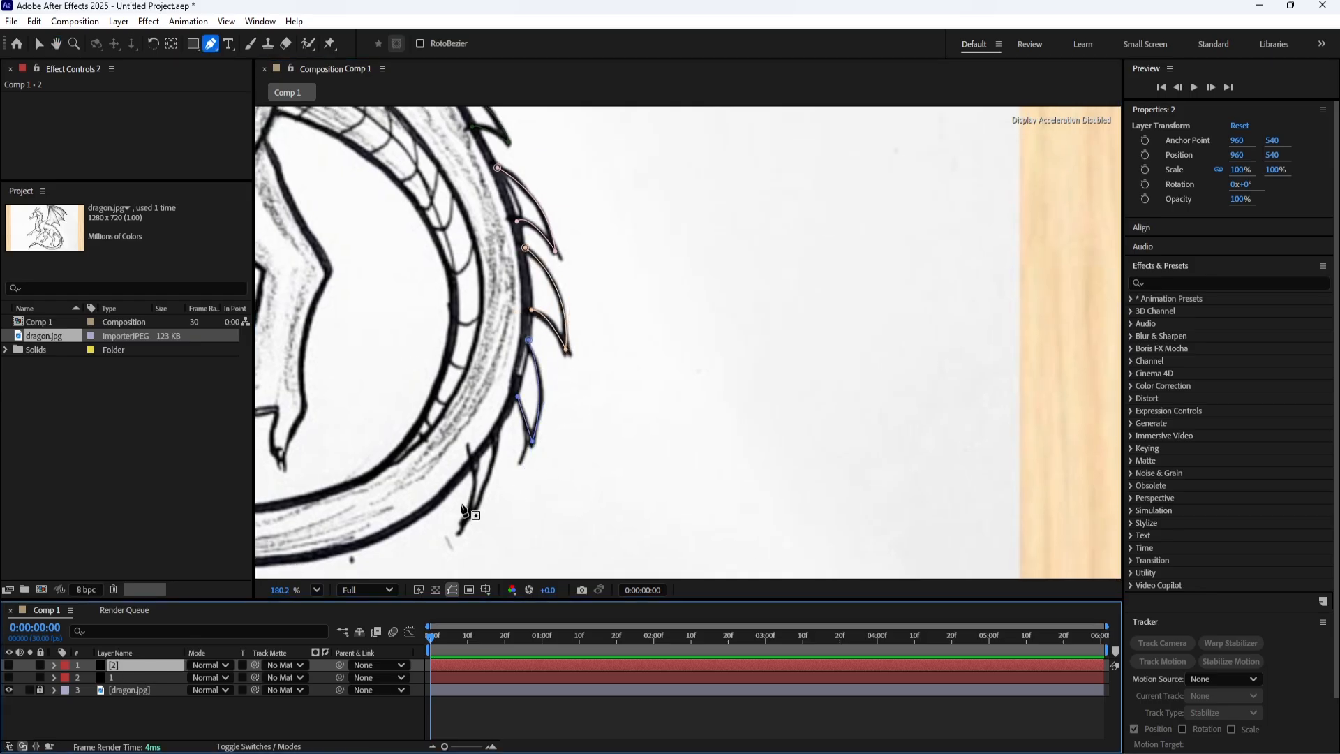
click(497, 431)
drag(462, 522, 464, 524)
mouse_move(473, 454)
mouse_down()
mouse_move(470, 437)
mouse_move(473, 455)
mouse_up()
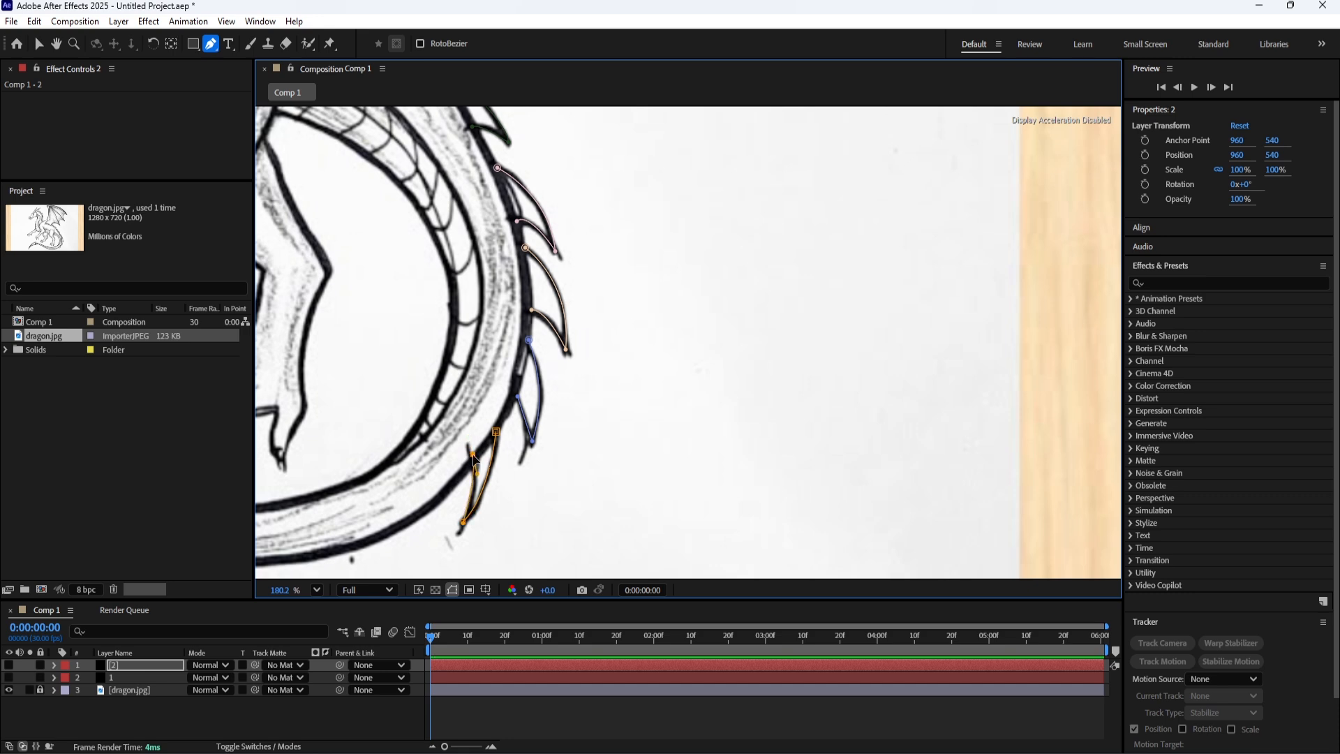
scroll(602, 269, down, 10)
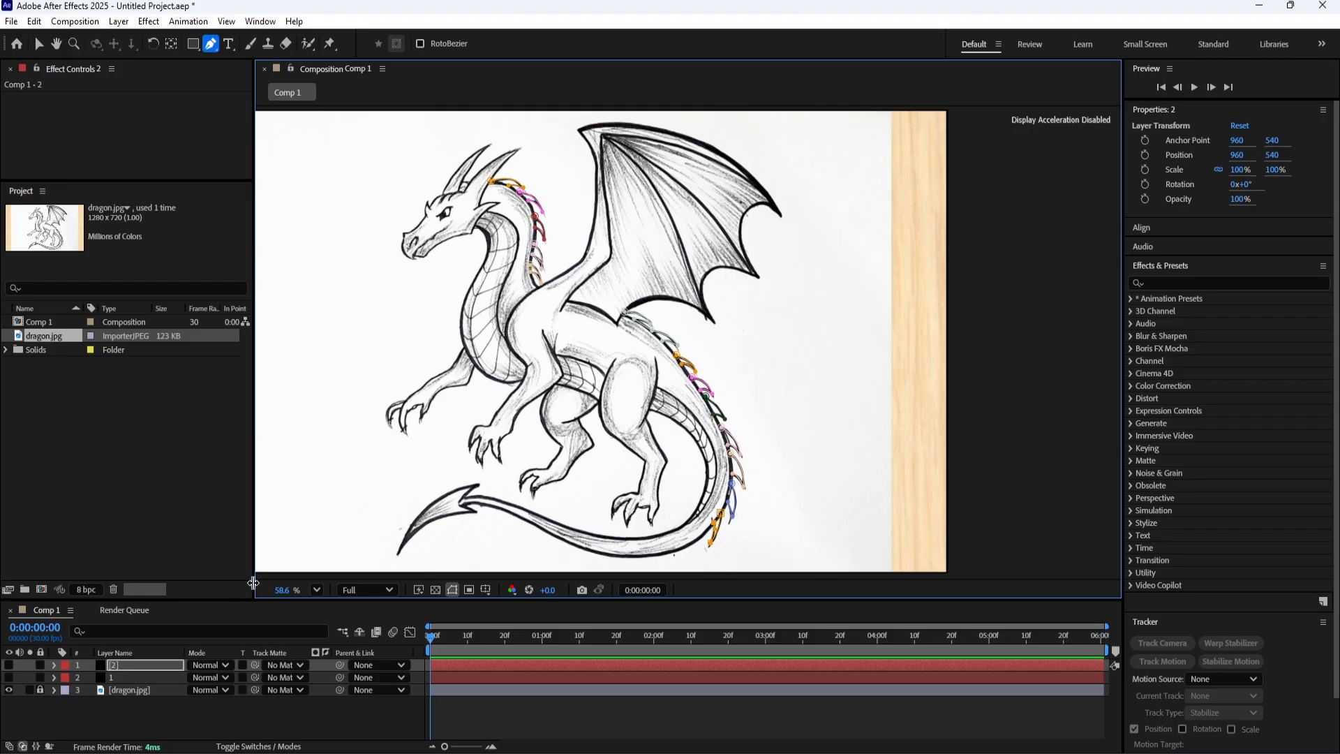
Create a new solid layer named 3 and hide it so the sketch can be traced.
right_click(176, 720)
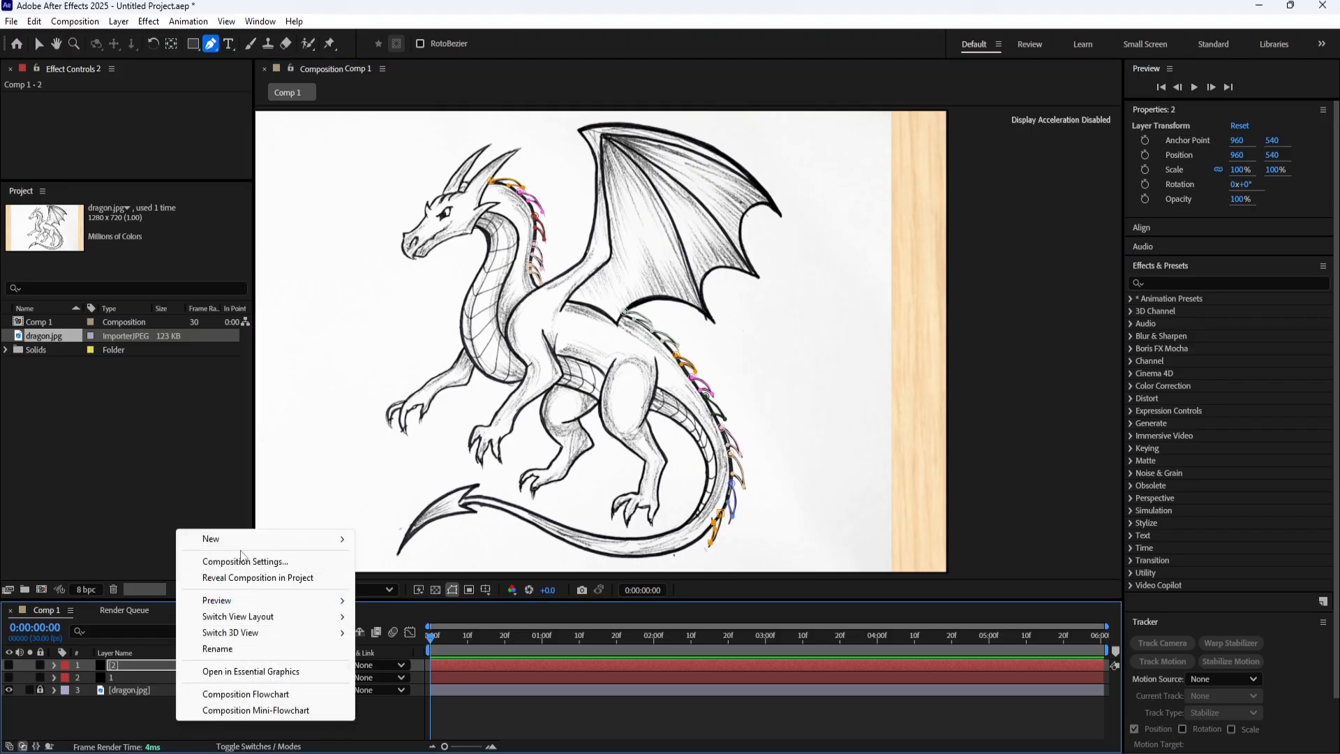
mouse_move(209, 534)
click(394, 578)
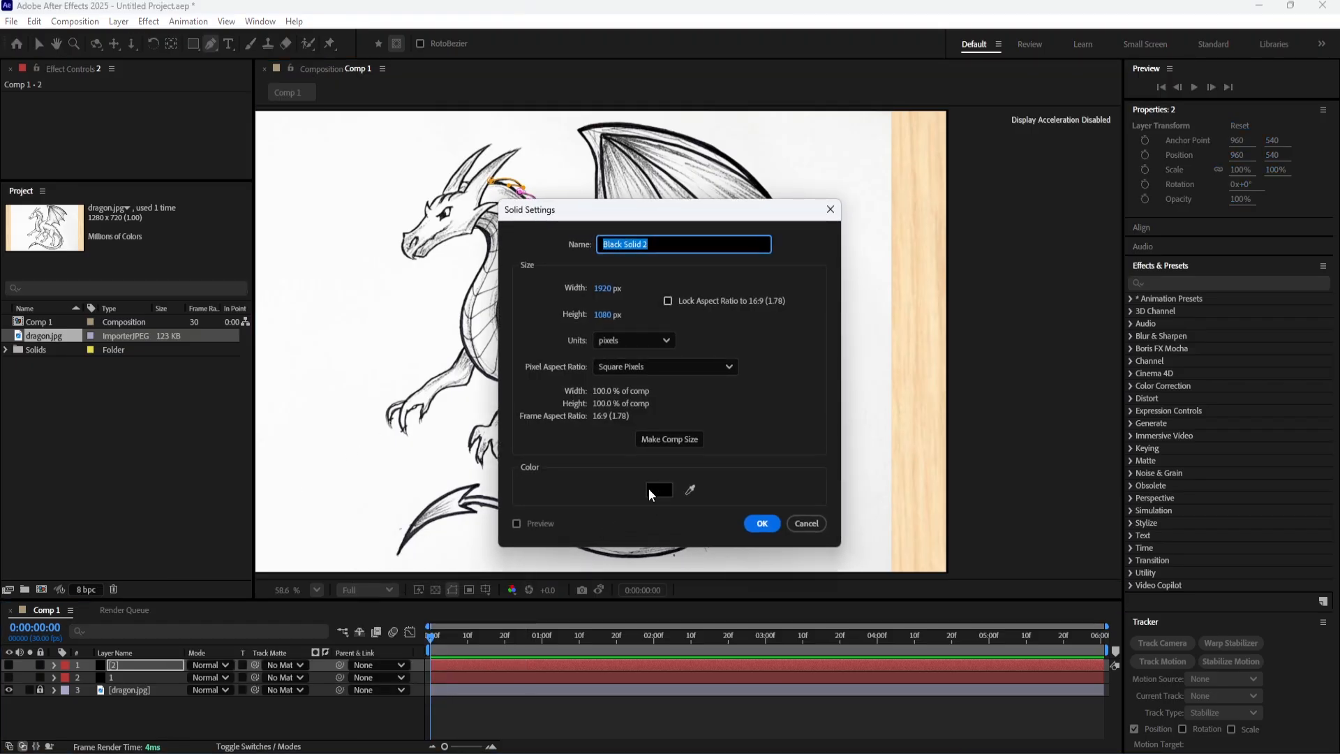
text(3)
click(762, 523)
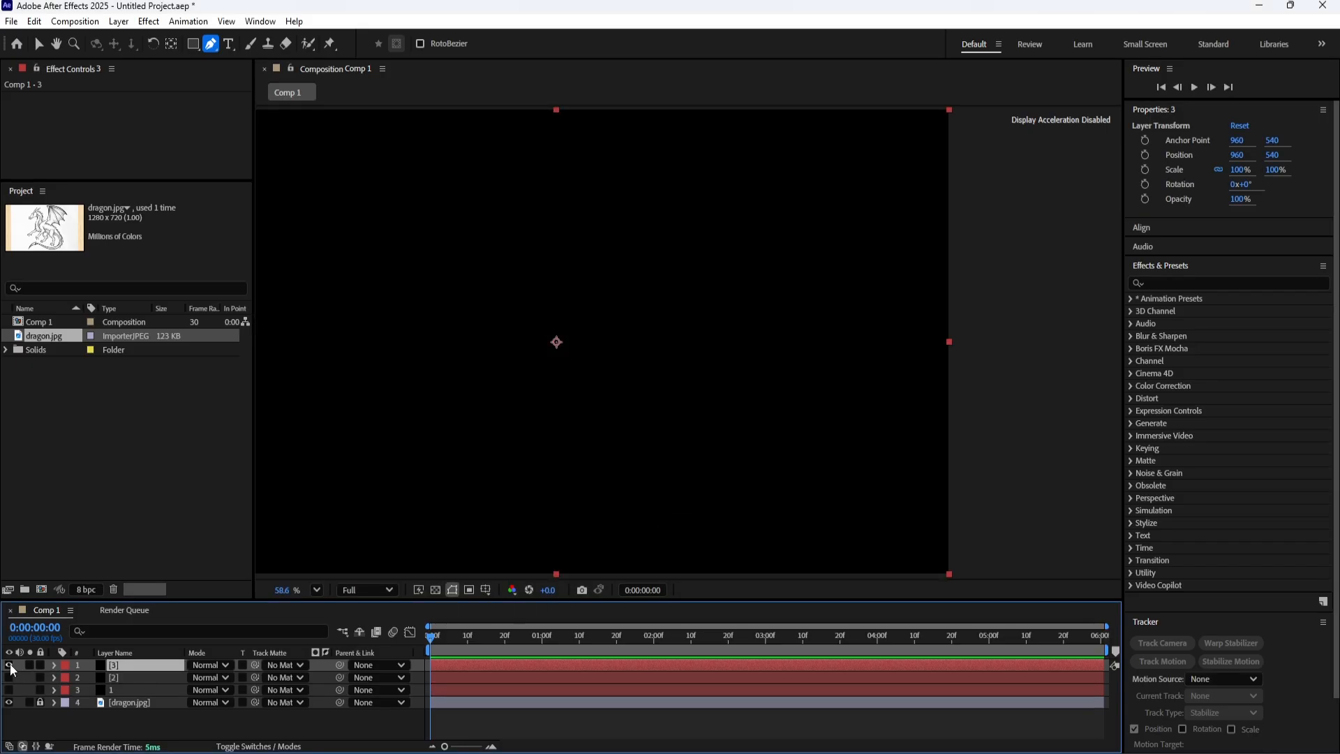
click(10, 664)
Start an open mask path on layer 3, curving from below the ear spike along the inner neck line to the neck's bend.
key(h)
drag(501, 482, 419, 459)
key(g)
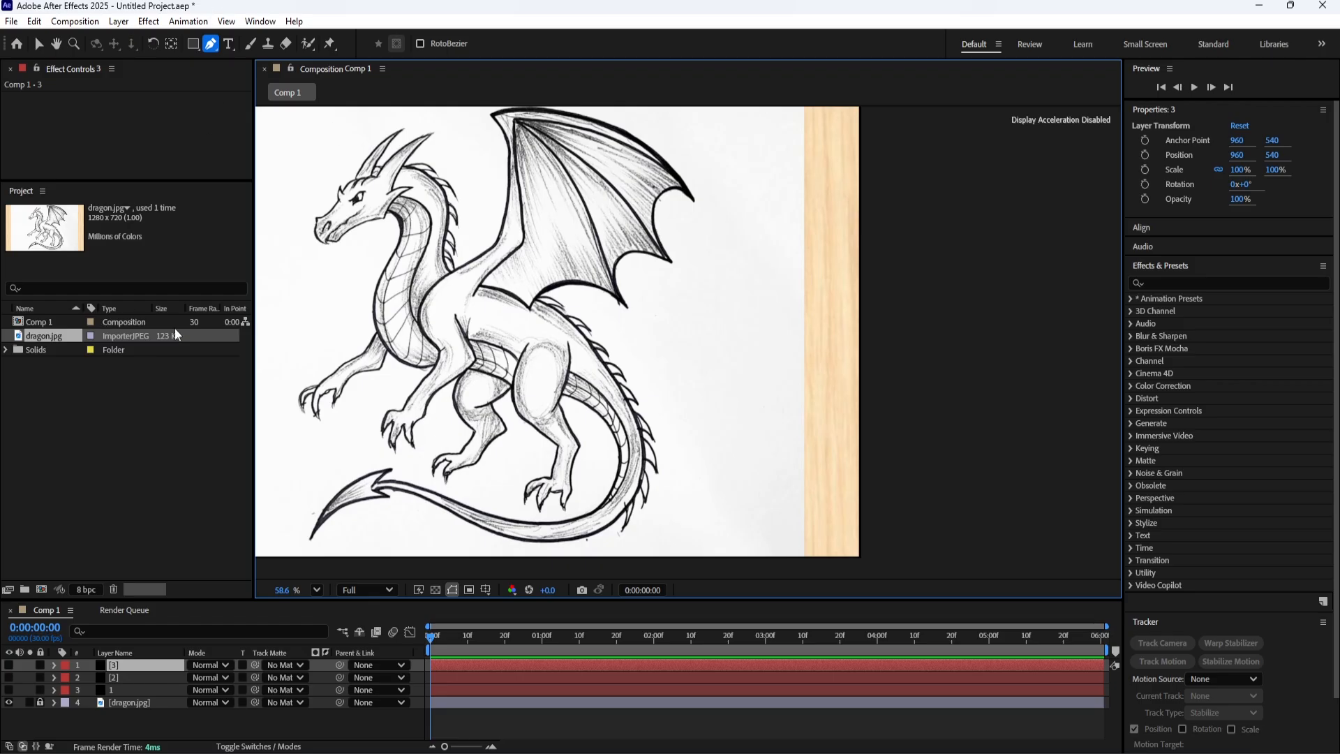
scroll(439, 230, up, 2)
scroll(441, 230, up, 1)
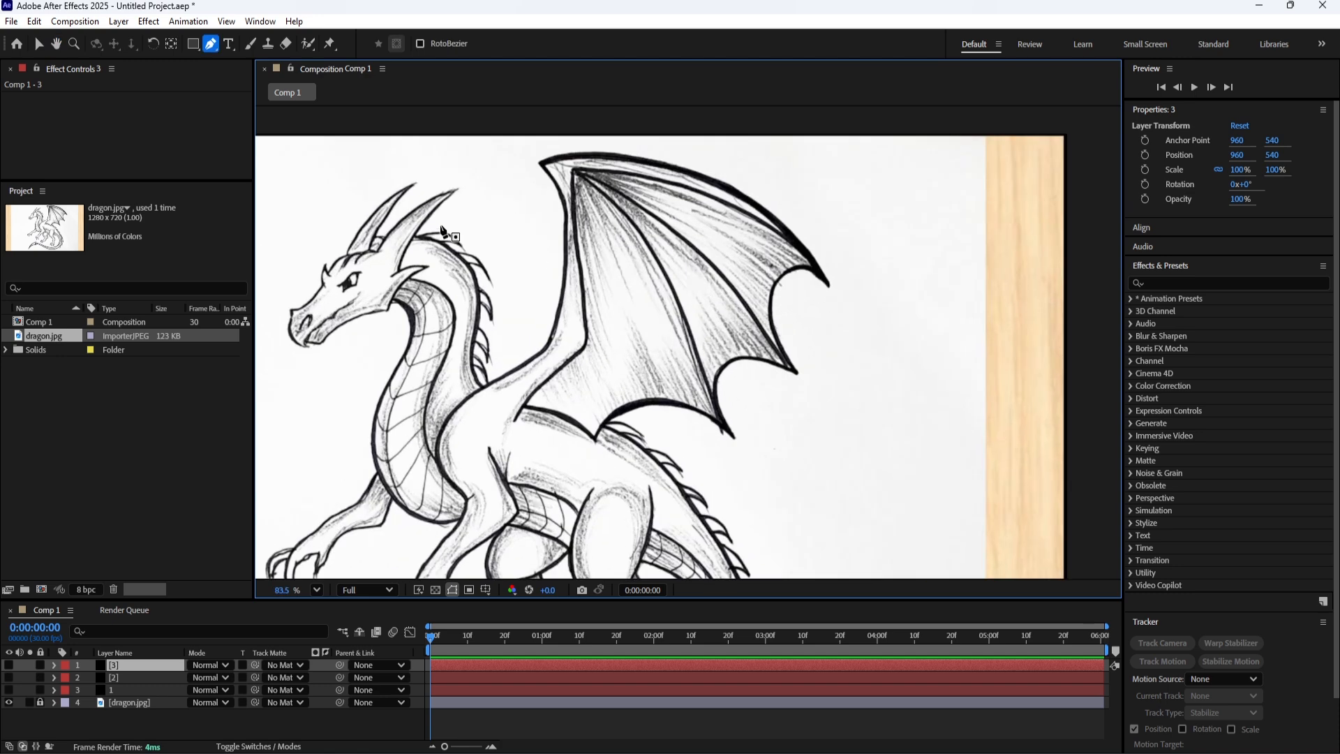
scroll(442, 230, up, 2)
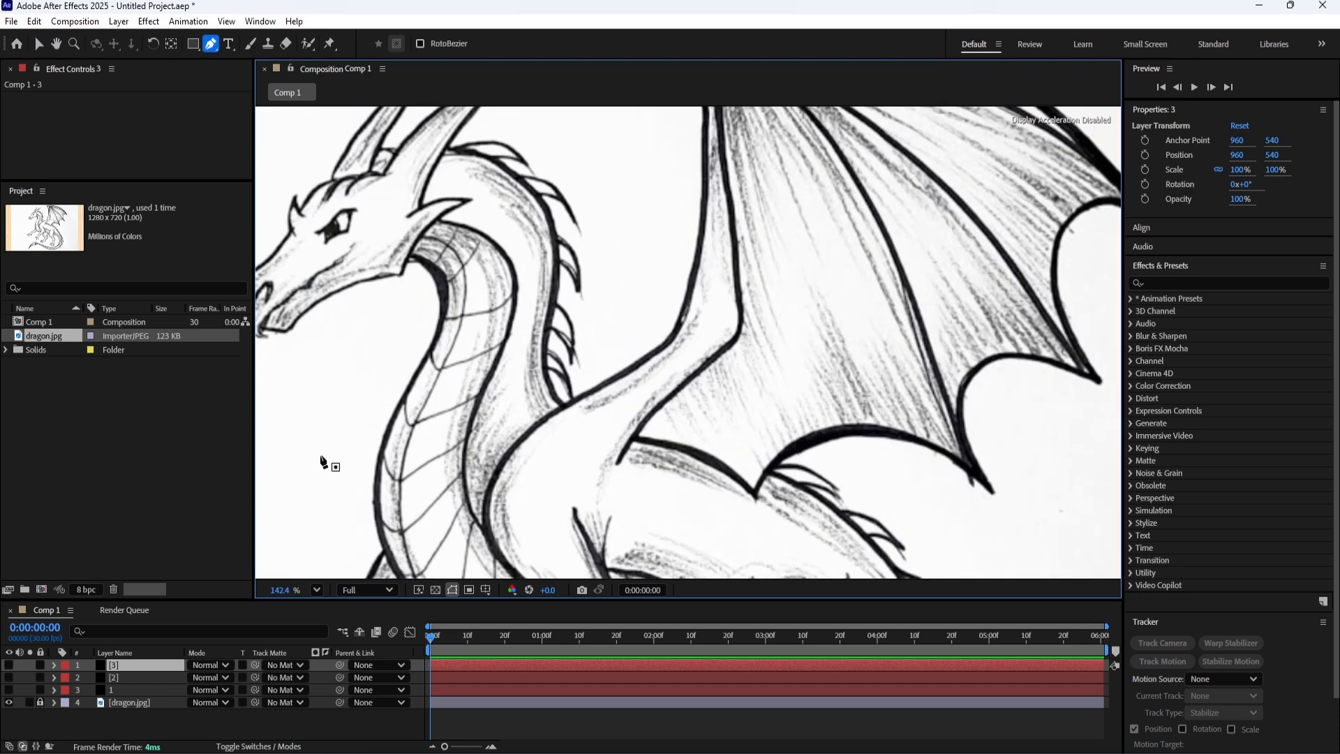
click(437, 219)
drag(514, 307, 500, 393)
click(516, 310)
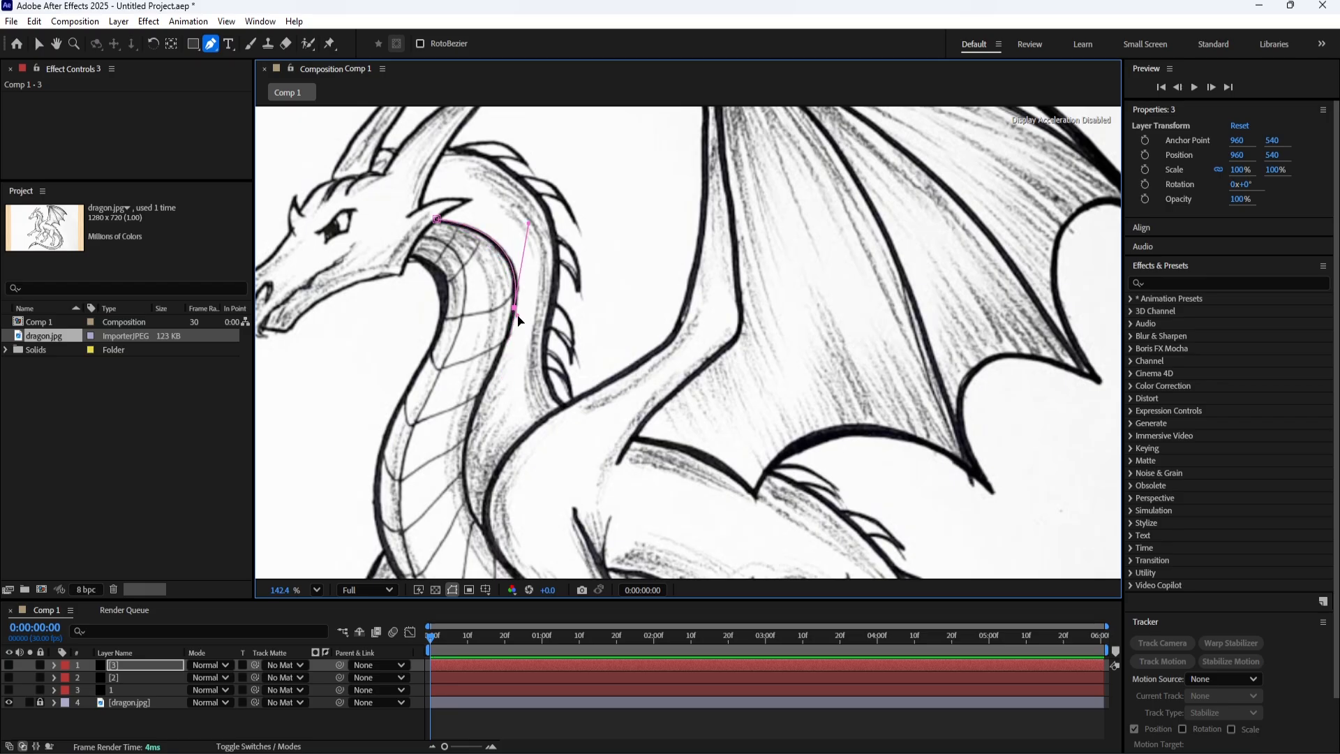
Extend the inner neck line down the edge of the belly scales to the shoulder, and end the path by reselecting layer 3.
drag(516, 314, 538, 228)
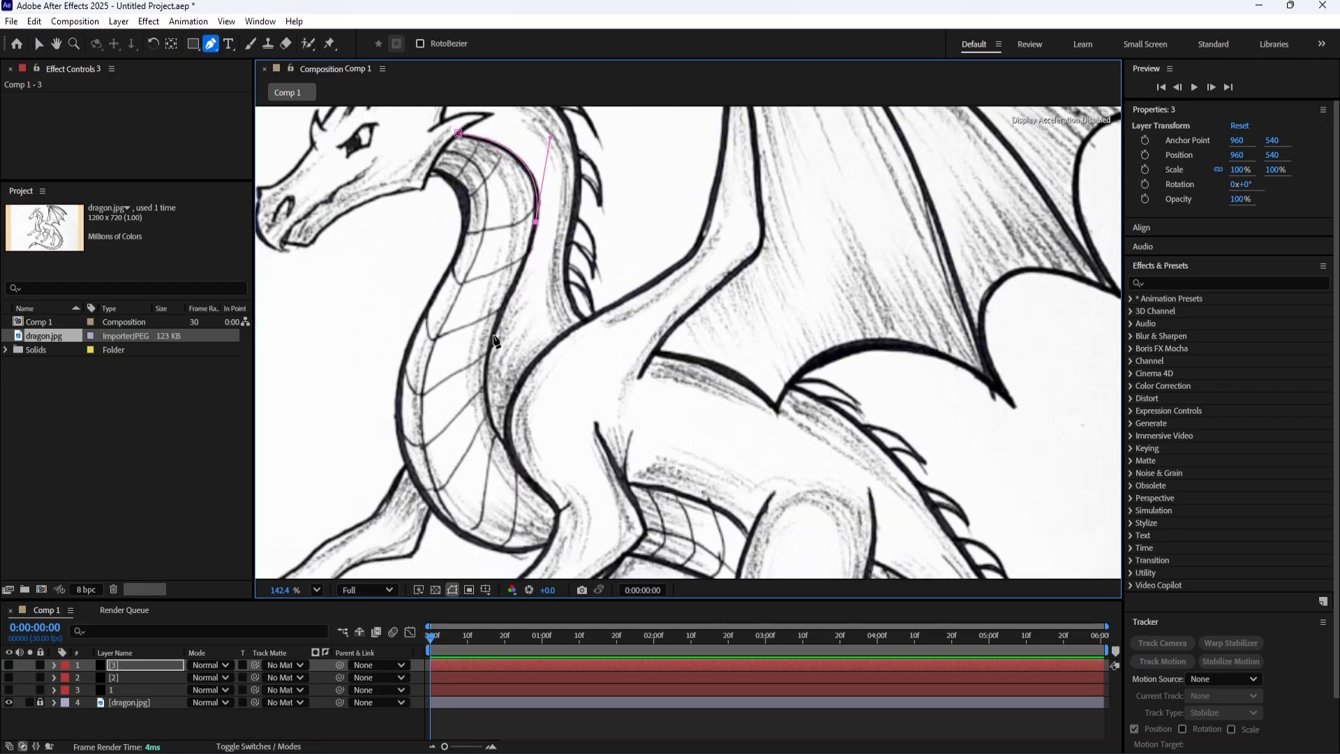
drag(491, 335, 473, 371)
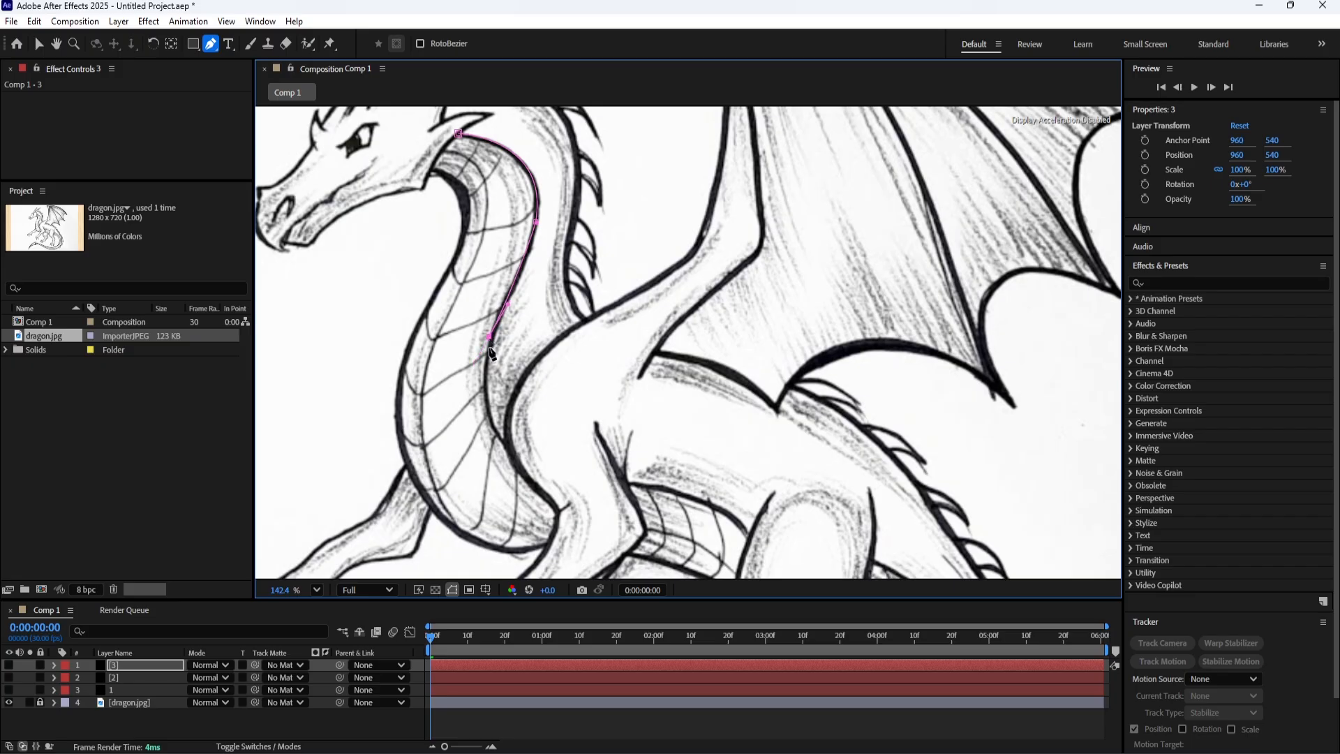
drag(512, 448, 528, 399)
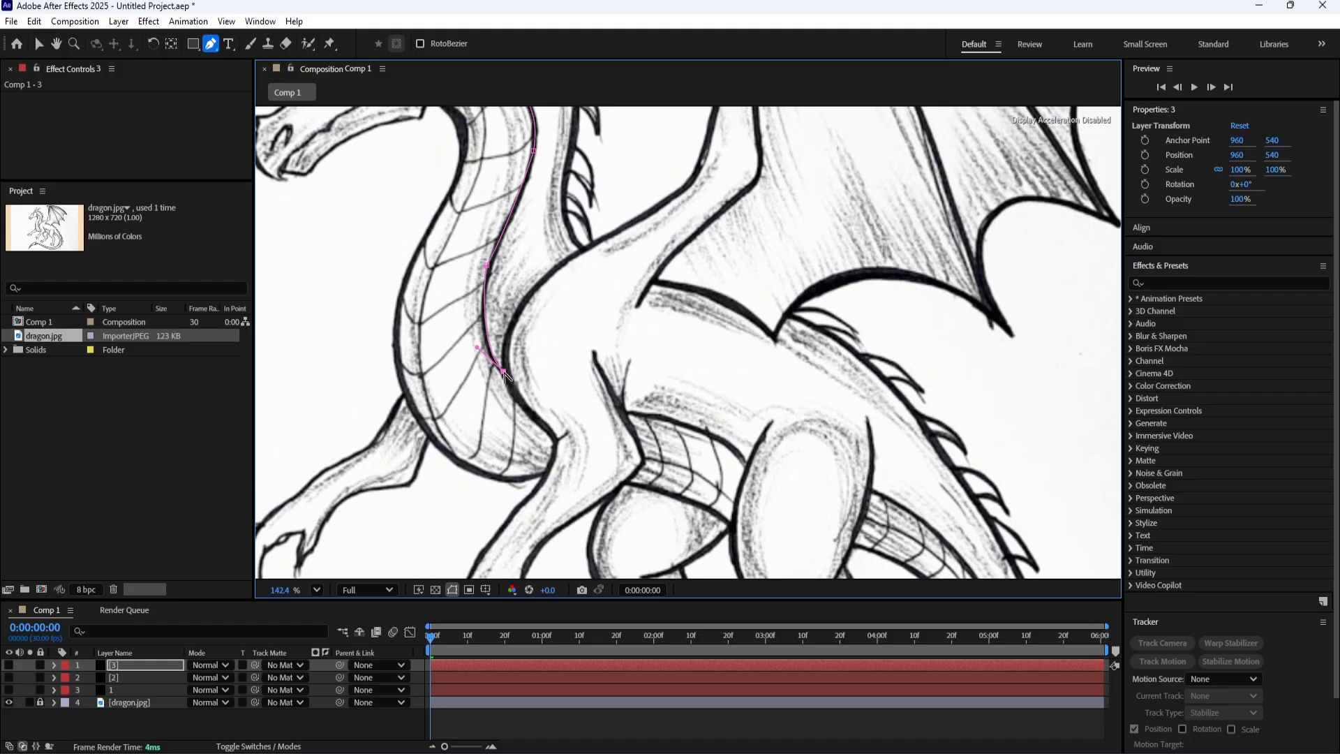
drag(505, 377, 519, 529)
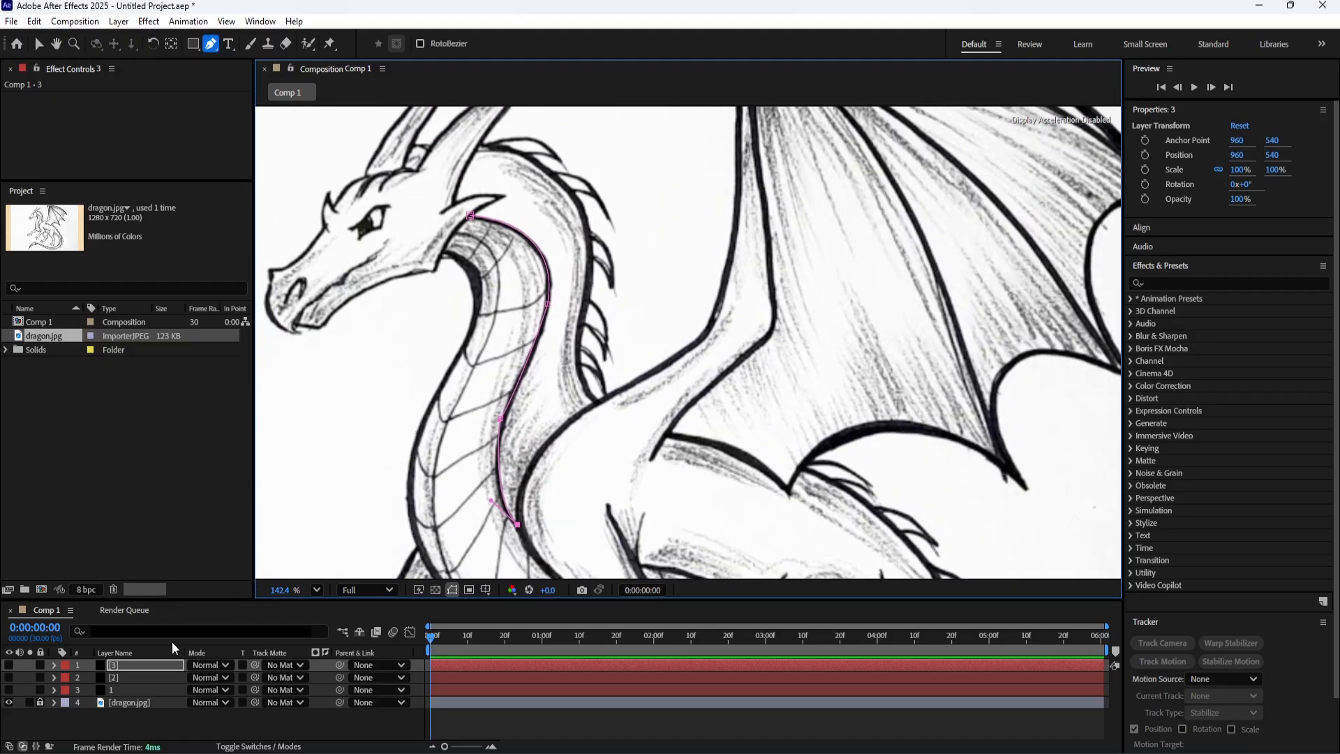
click(147, 661)
drag(350, 429, 369, 462)
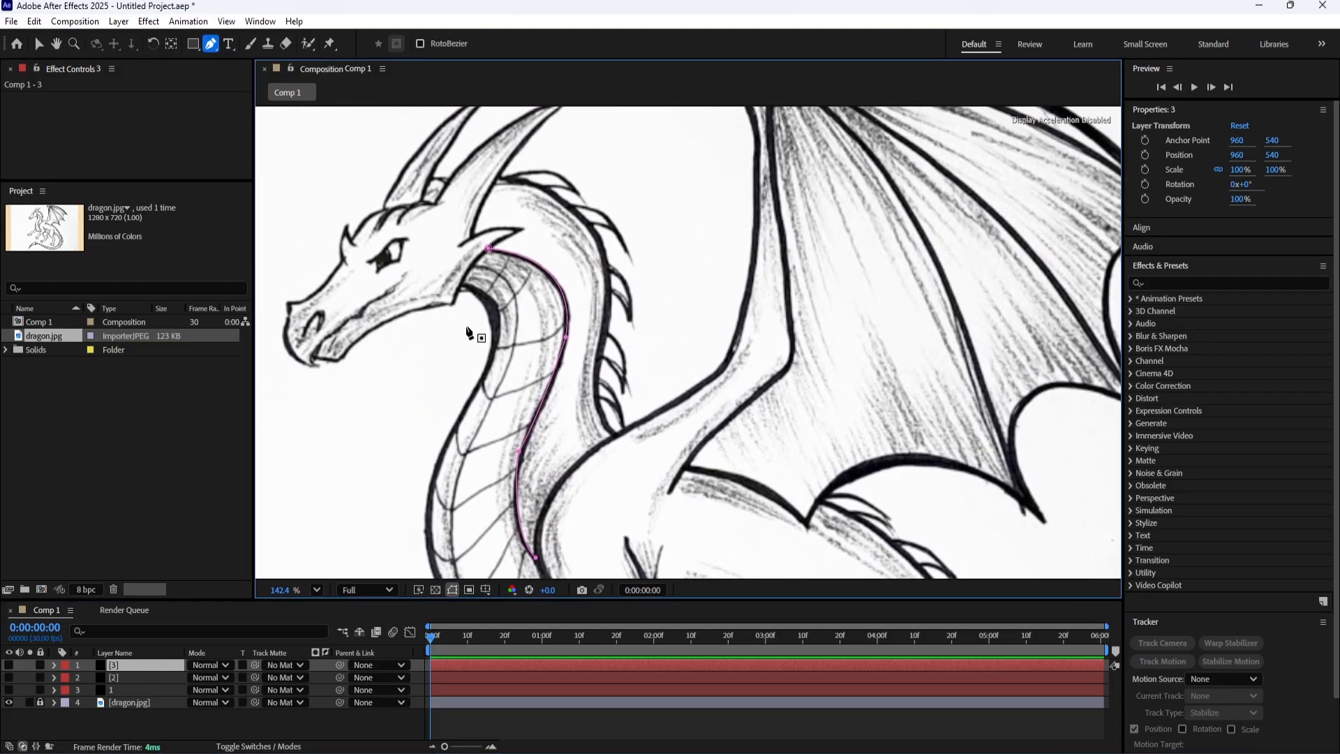
Delete every point of the inner neck line's mask path from layer 3.
drag(591, 404, 418, 259)
key(g)
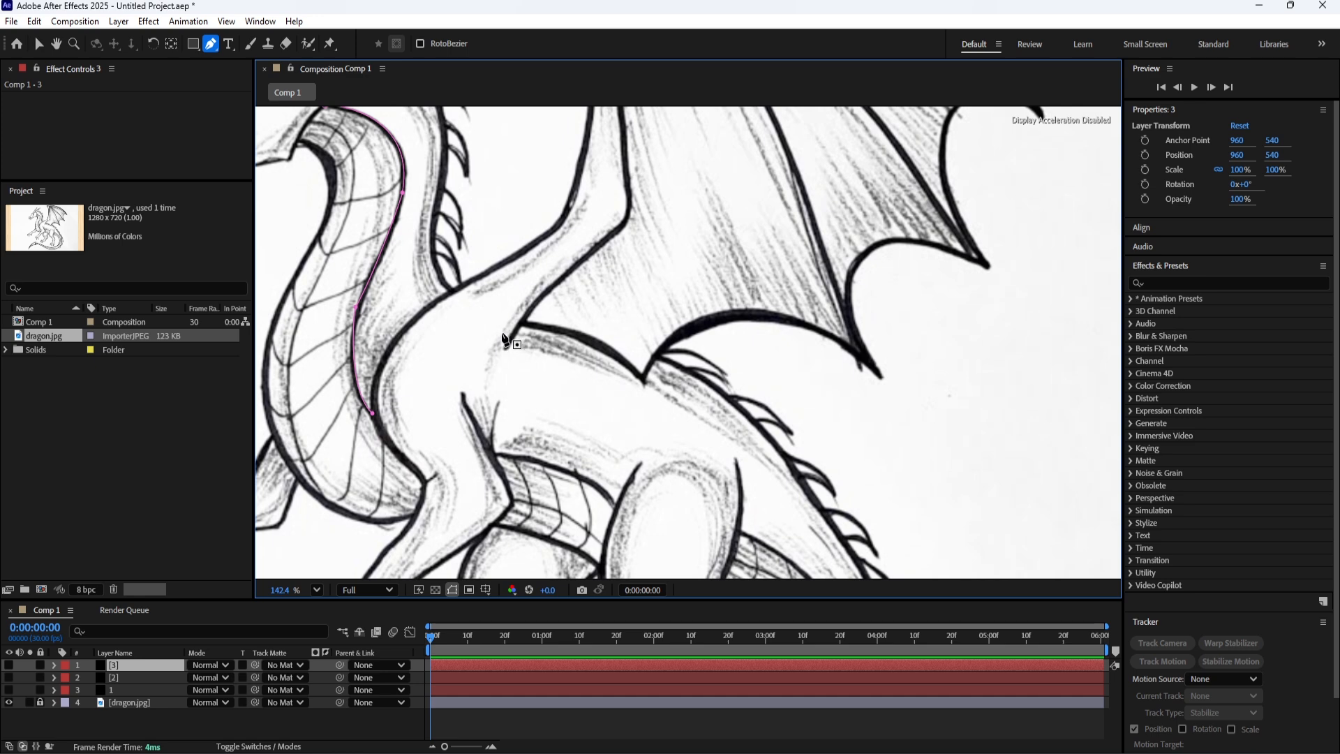
drag(379, 330, 565, 436)
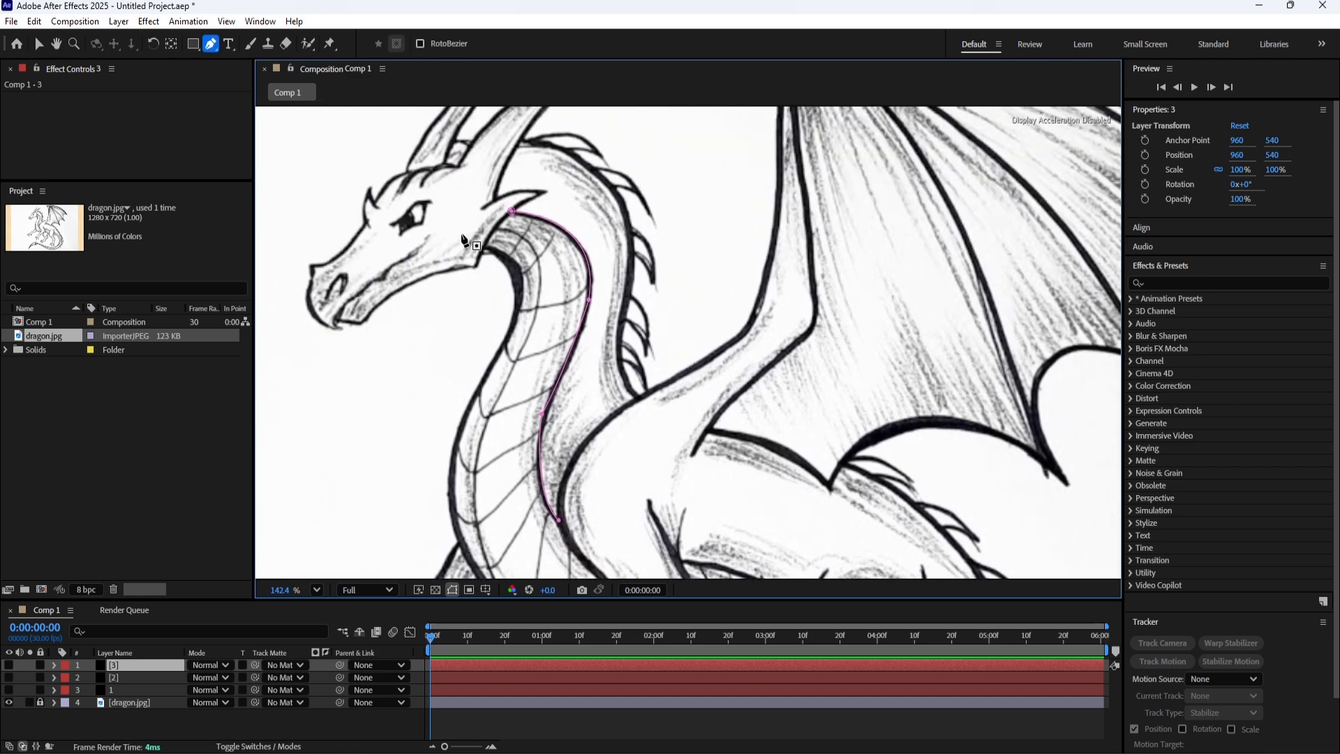
click(37, 44)
mouse_move(439, 173)
mouse_down()
mouse_move(592, 347)
mouse_move(636, 515)
mouse_up()
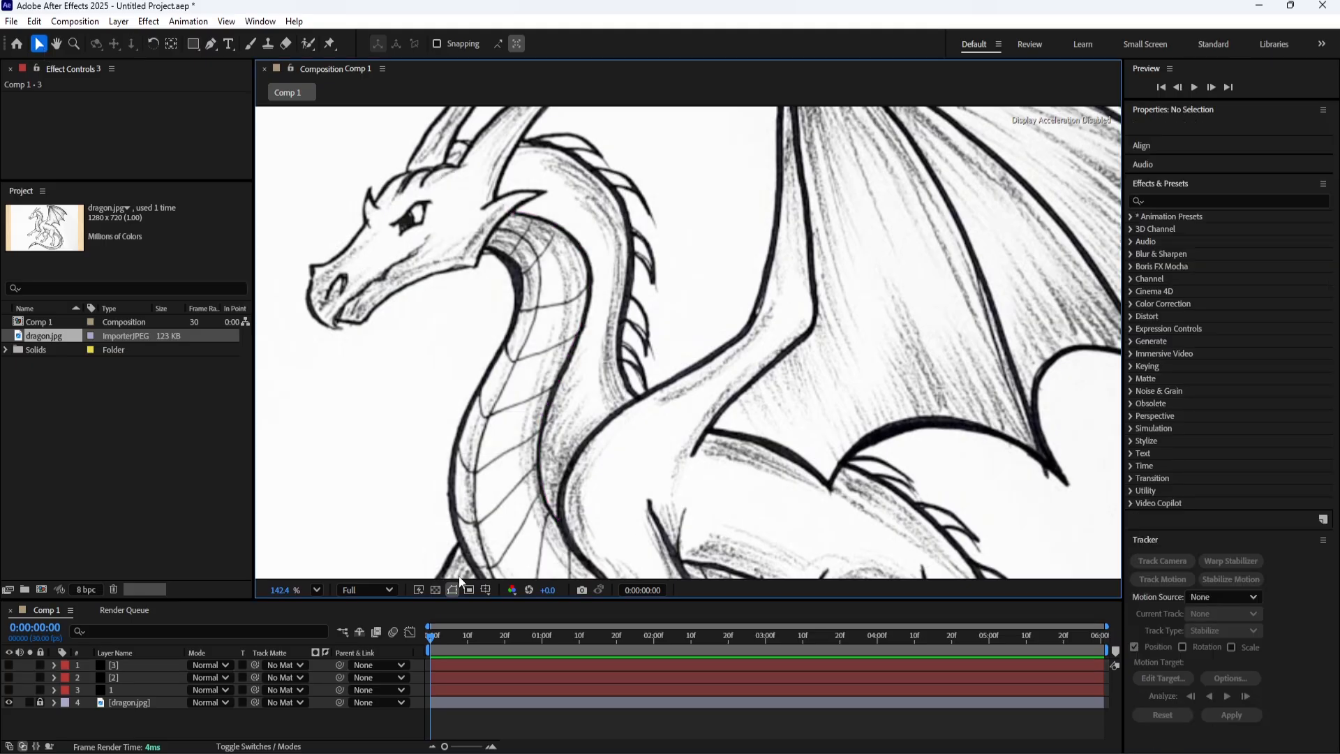
click(140, 667)
click(515, 211)
key(Delete)
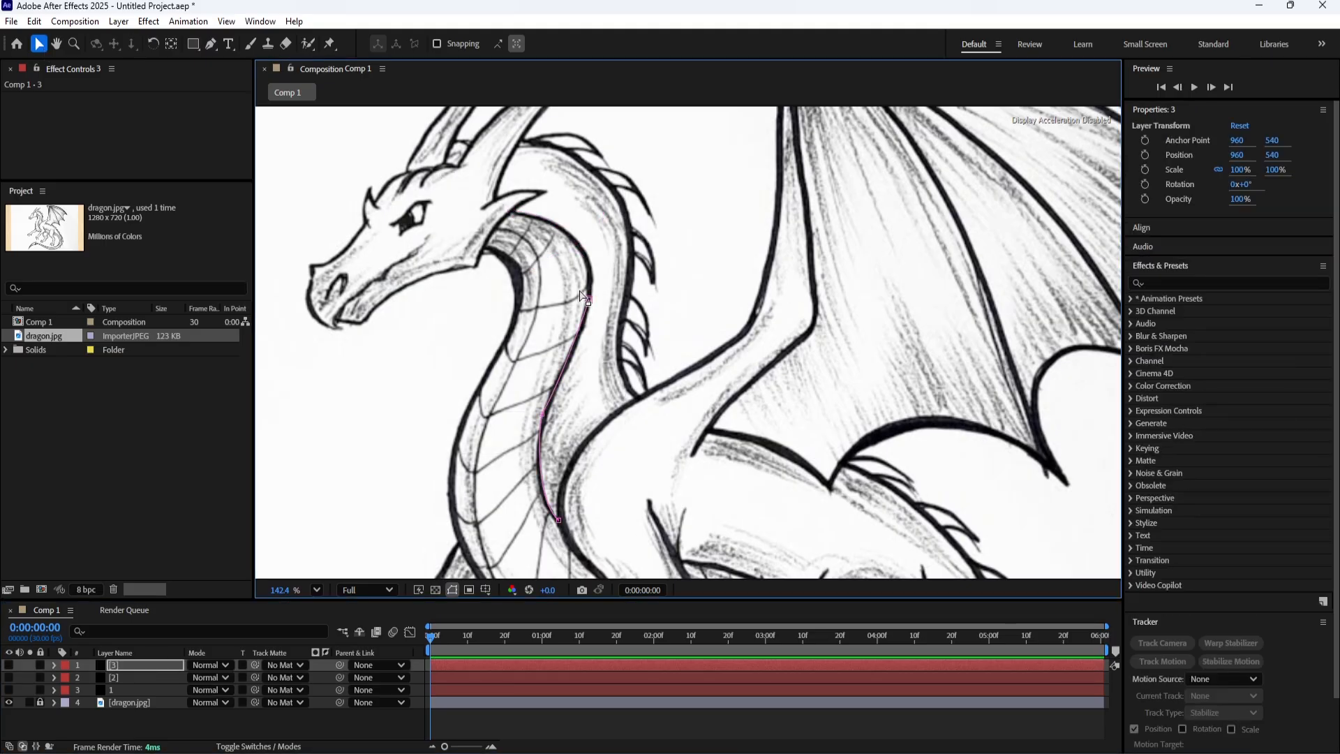
click(588, 300)
key(Delete)
click(543, 413)
key(Delete)
click(558, 520)
key(Delete)
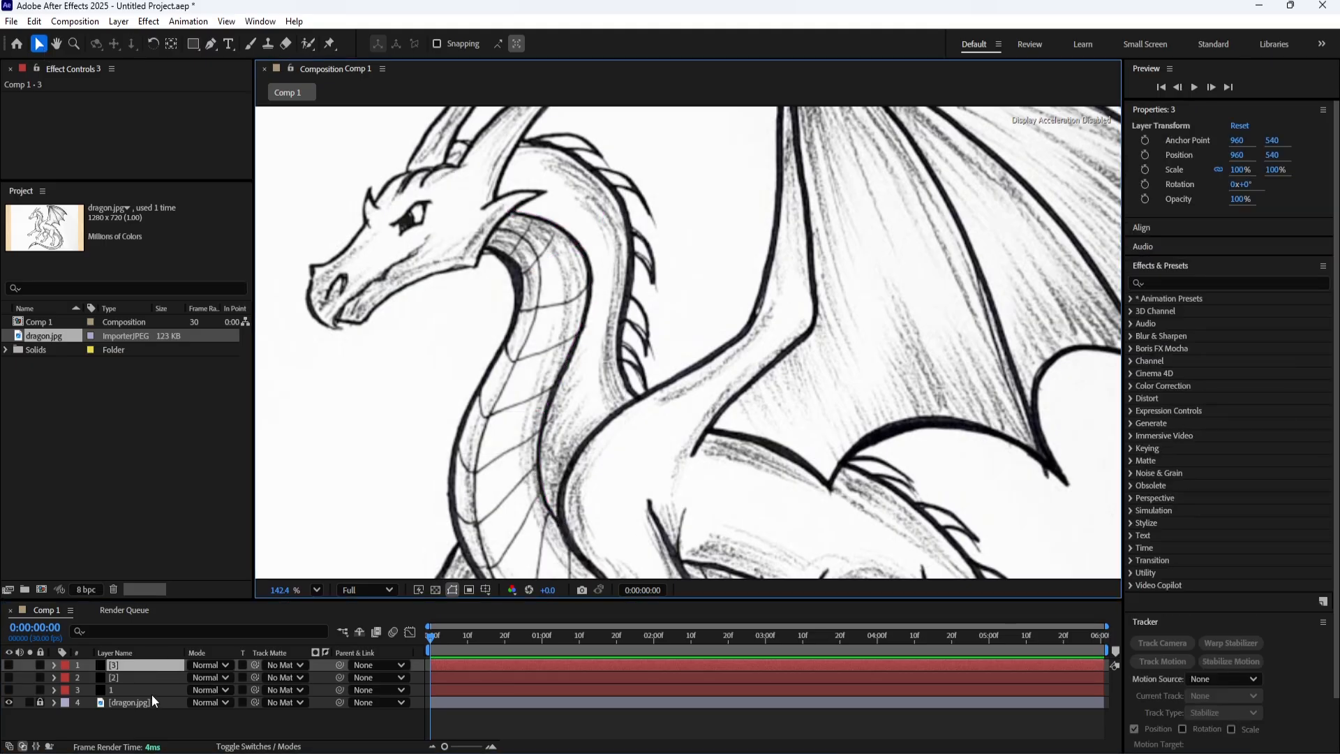
Retrace the inner neck line on layer 1 as an open curved path from below the ear spike to the shoulder.
click(144, 690)
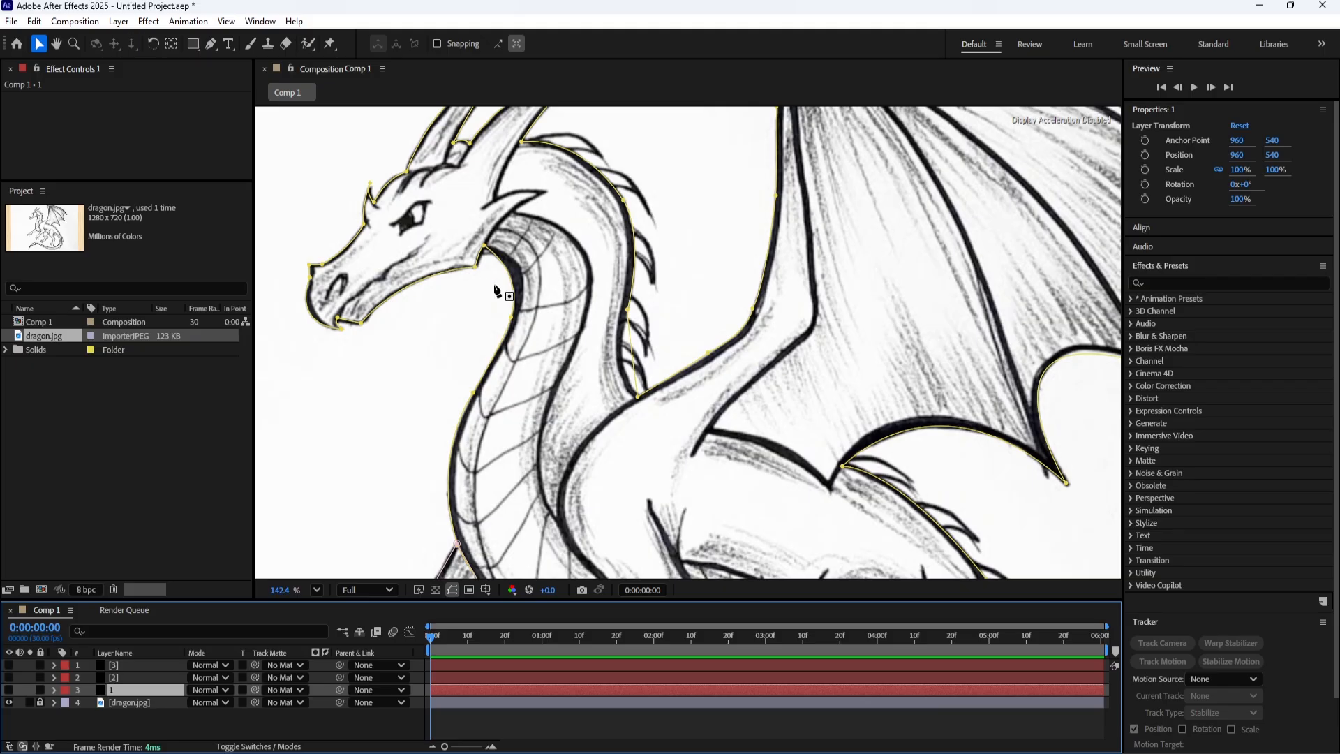
key(g)
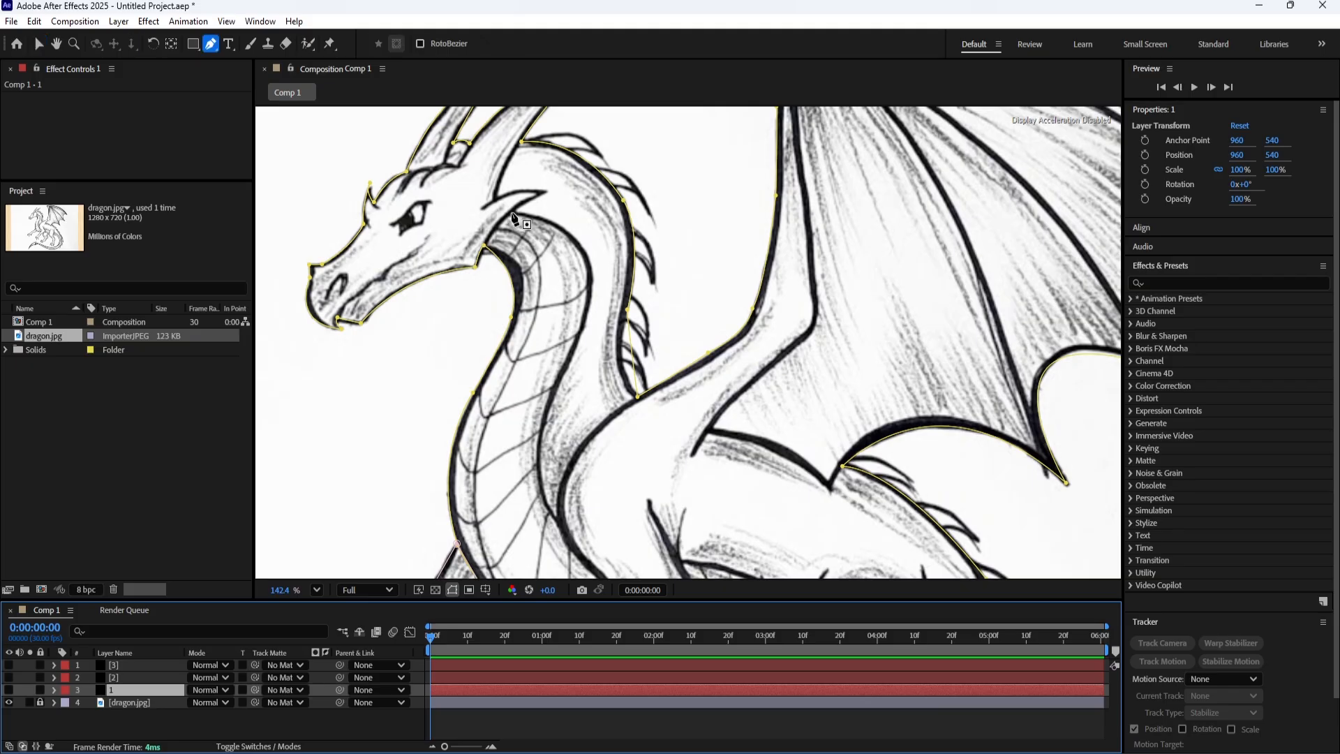
click(511, 211)
drag(579, 302, 518, 229)
drag(496, 298, 497, 405)
drag(493, 351, 535, 383)
drag(668, 438, 516, 357)
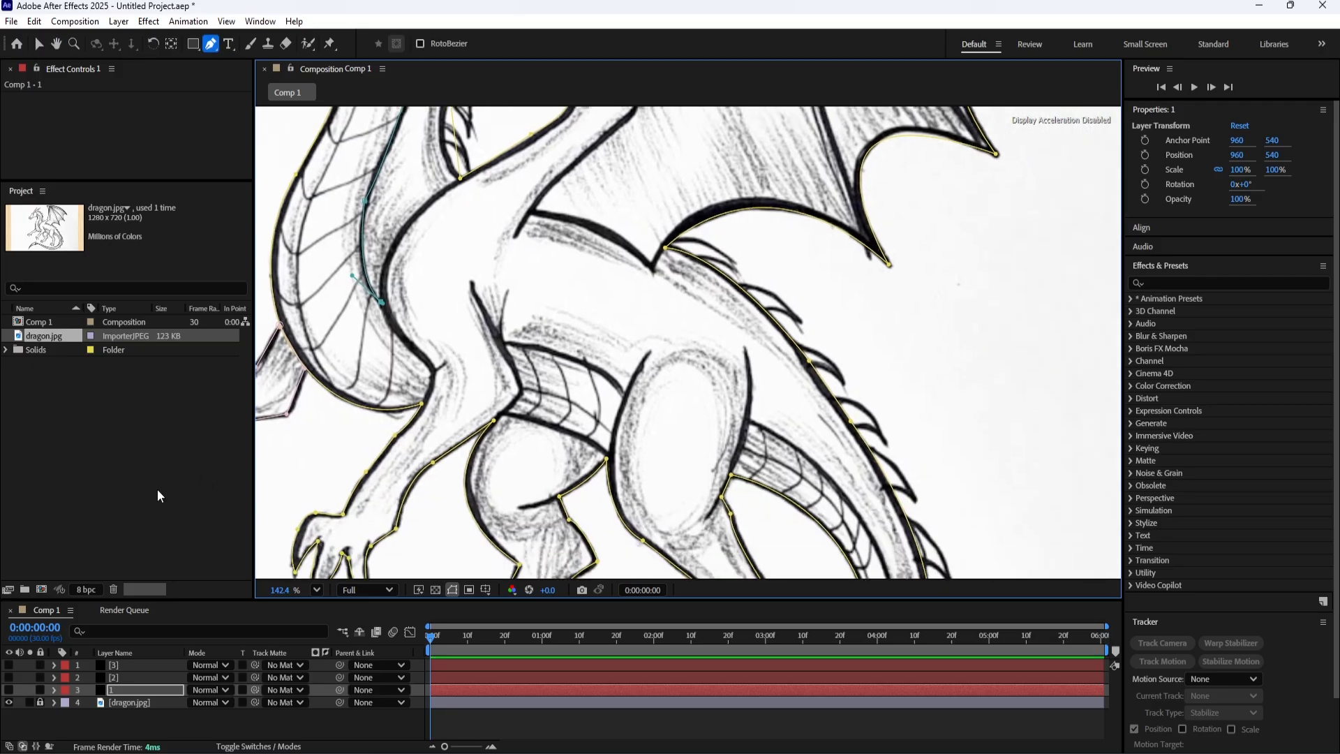
click(127, 692)
Trace the lower belly edge from the front leg's elbow to the near hind thigh as an open path on layer 1.
drag(444, 455, 308, 426)
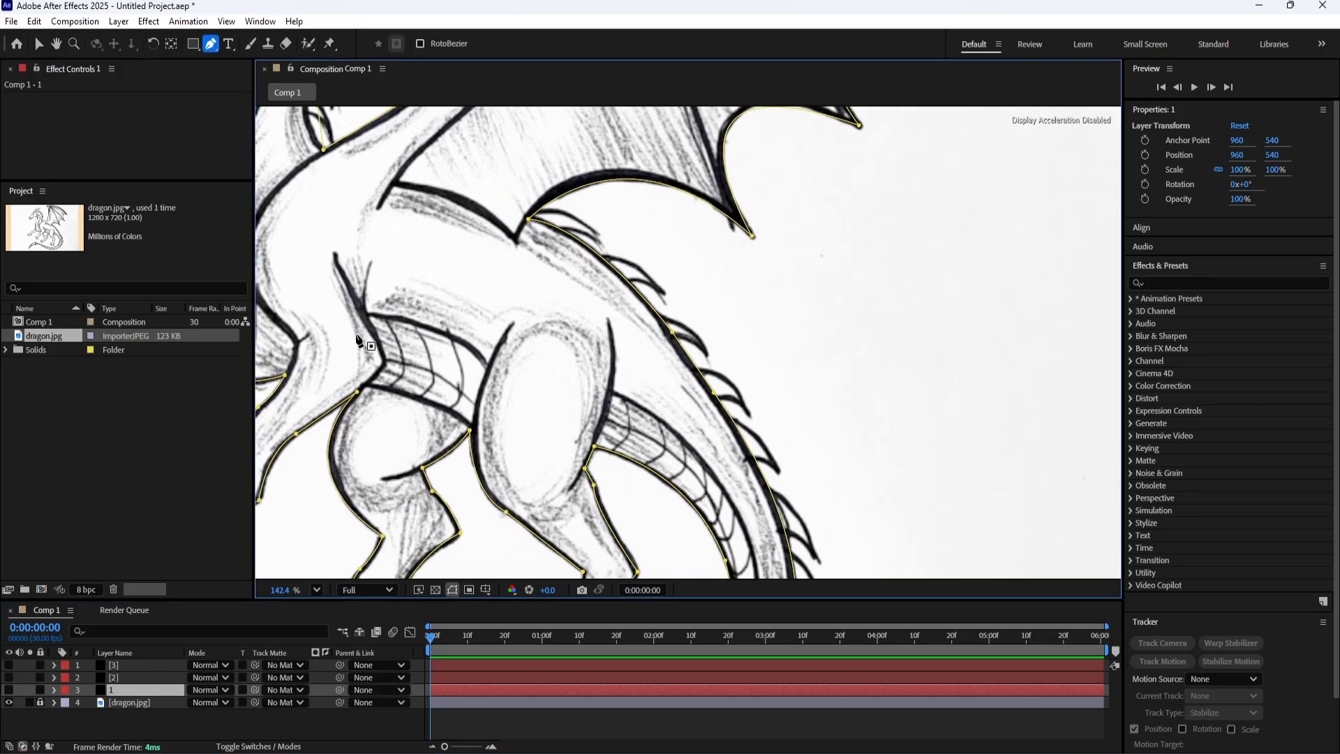
click(364, 383)
click(472, 427)
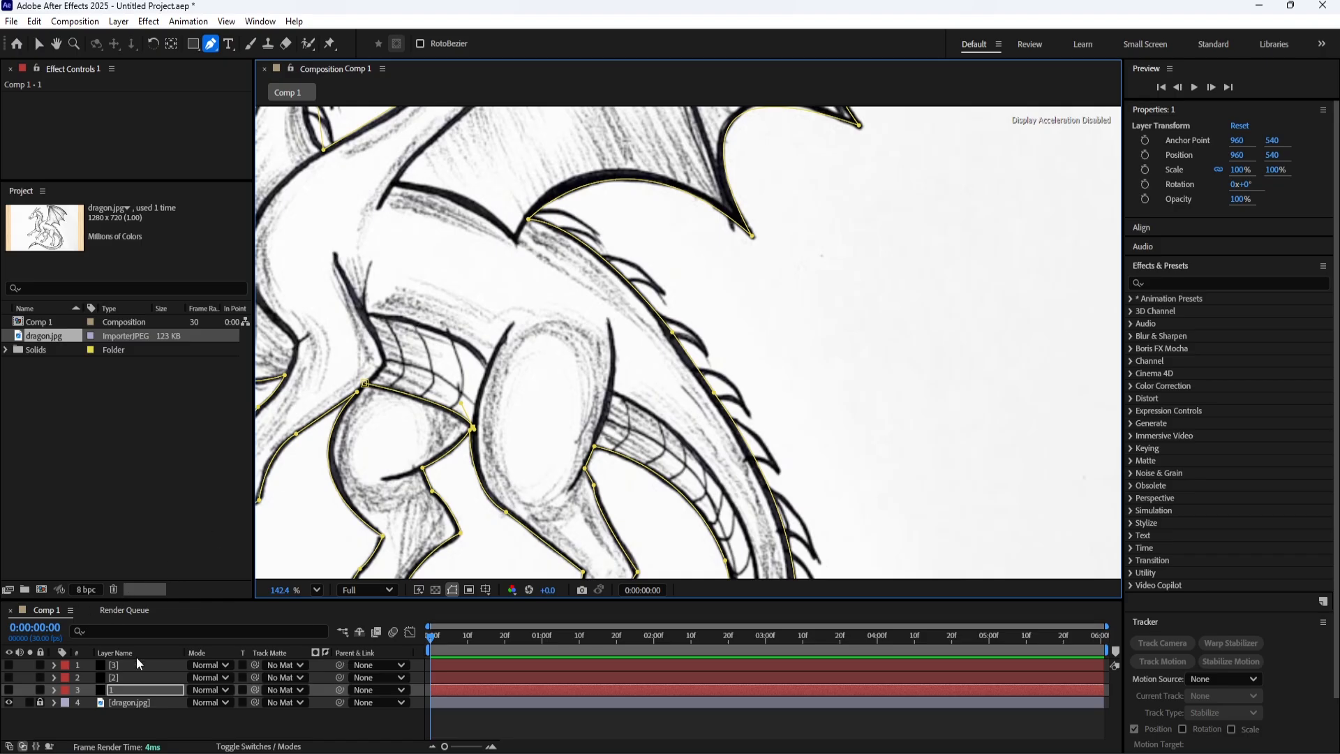
click(127, 690)
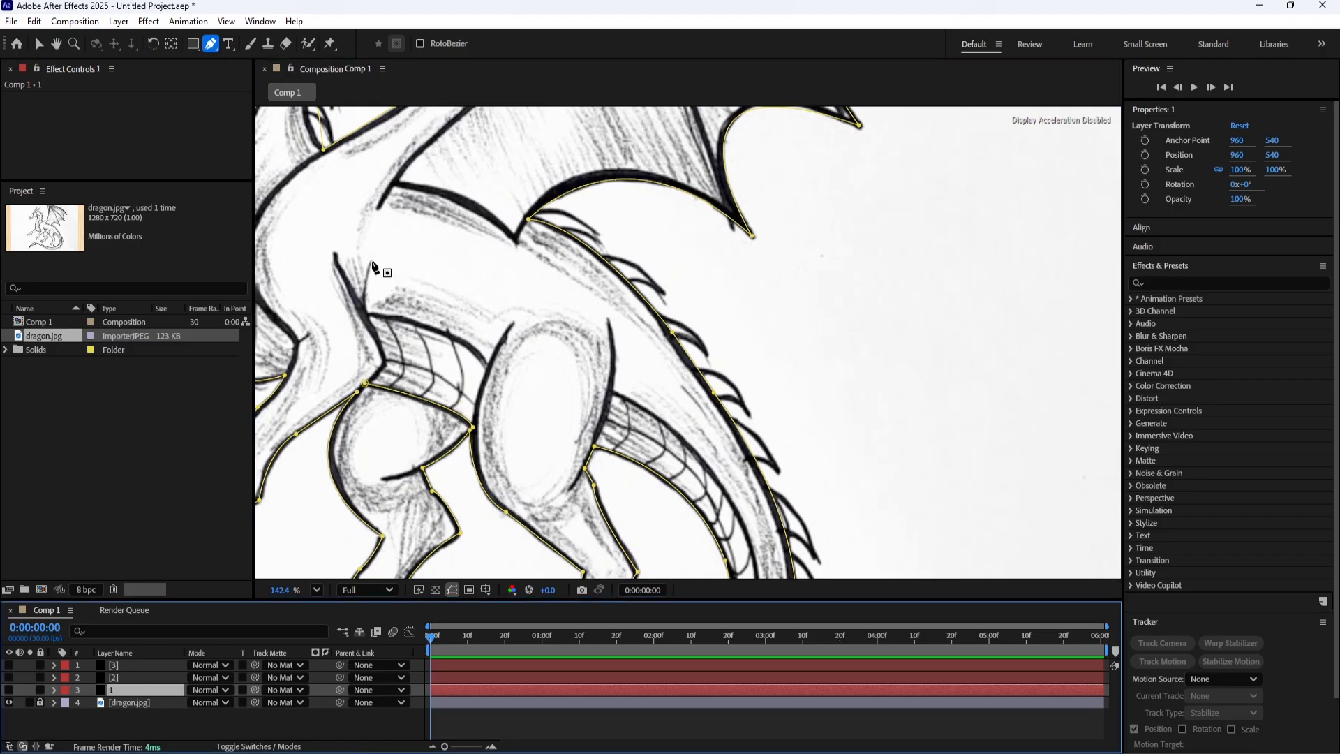
Trace the front leg's rear edge and the upper edge of the belly scales up to the hind thigh as separate paths on layer 1.
drag(364, 279, 517, 308)
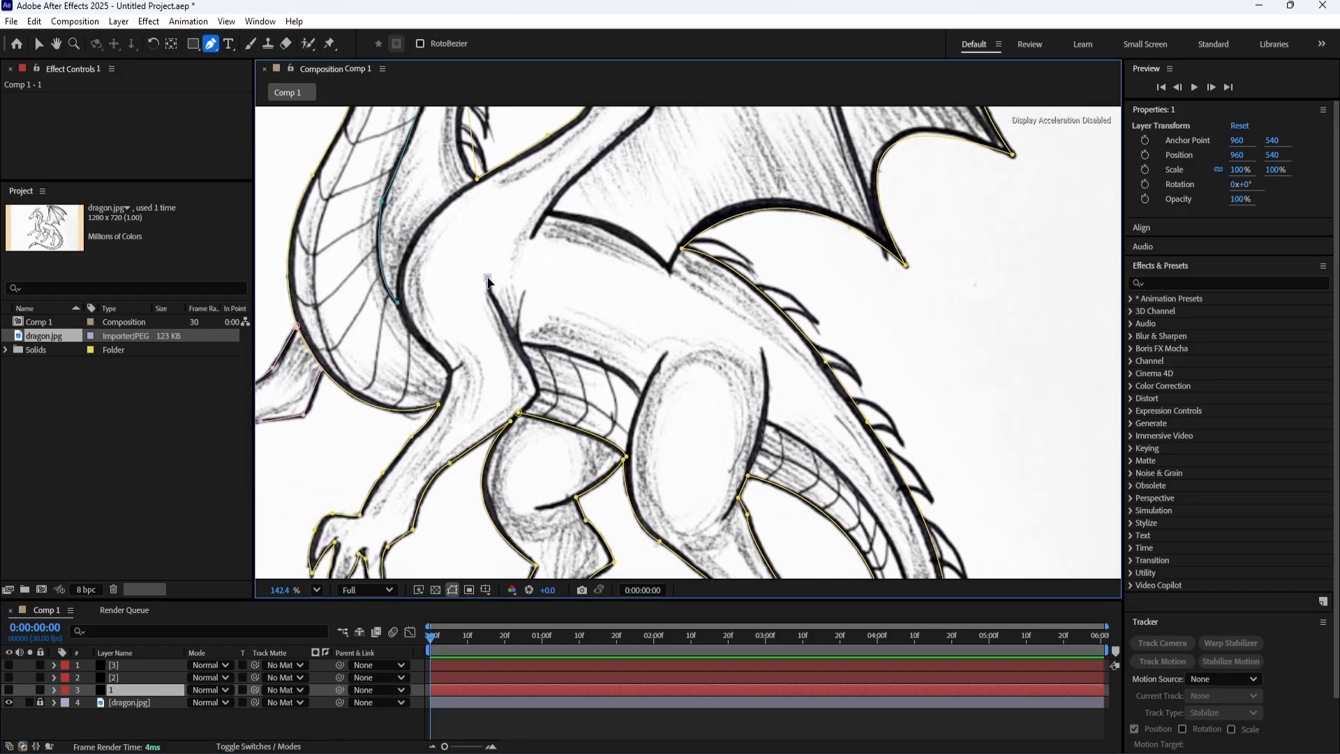
click(538, 392)
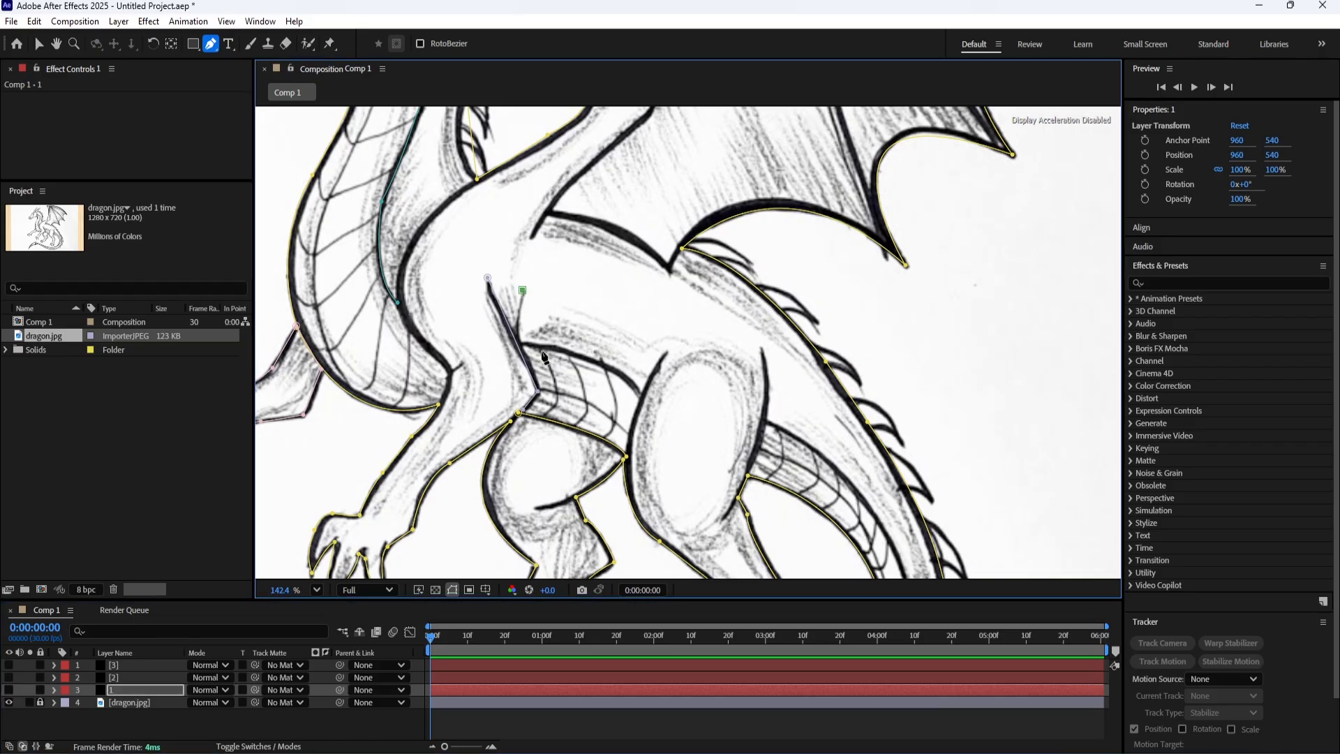
click(521, 342)
drag(641, 396, 540, 331)
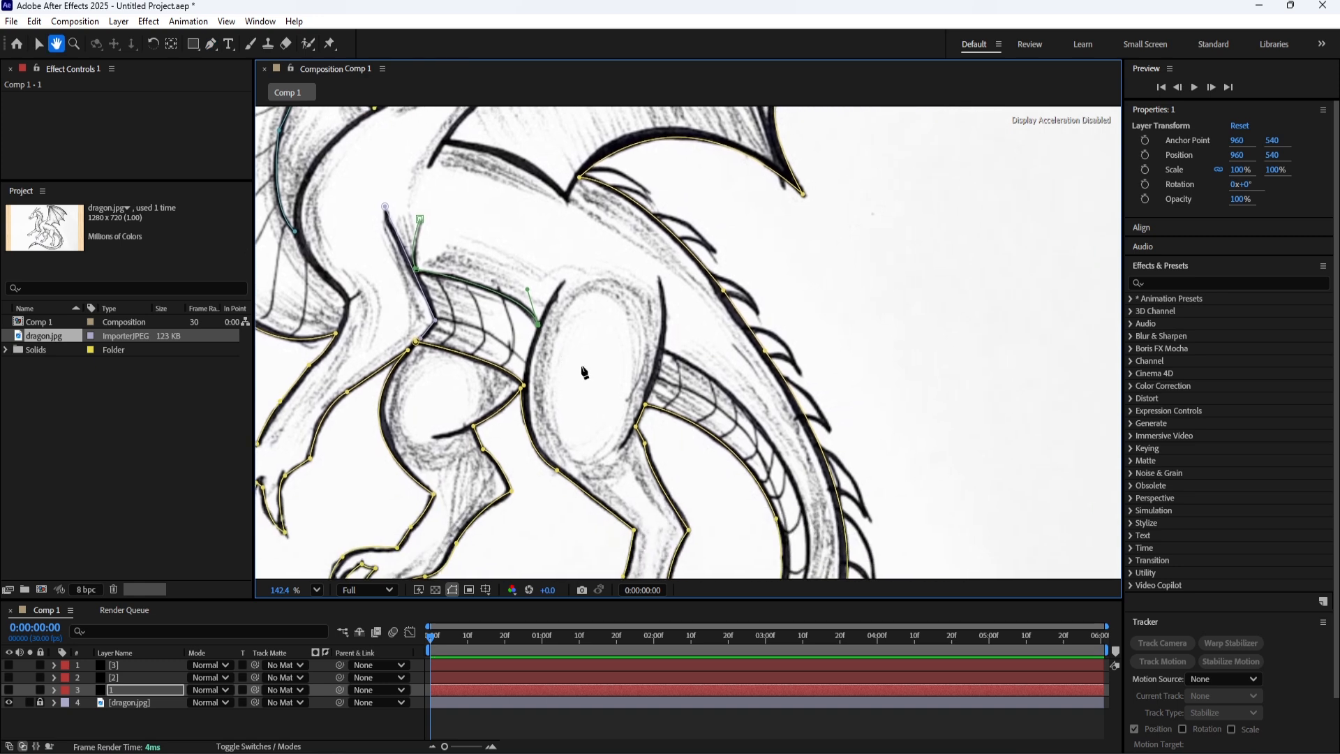
click(128, 693)
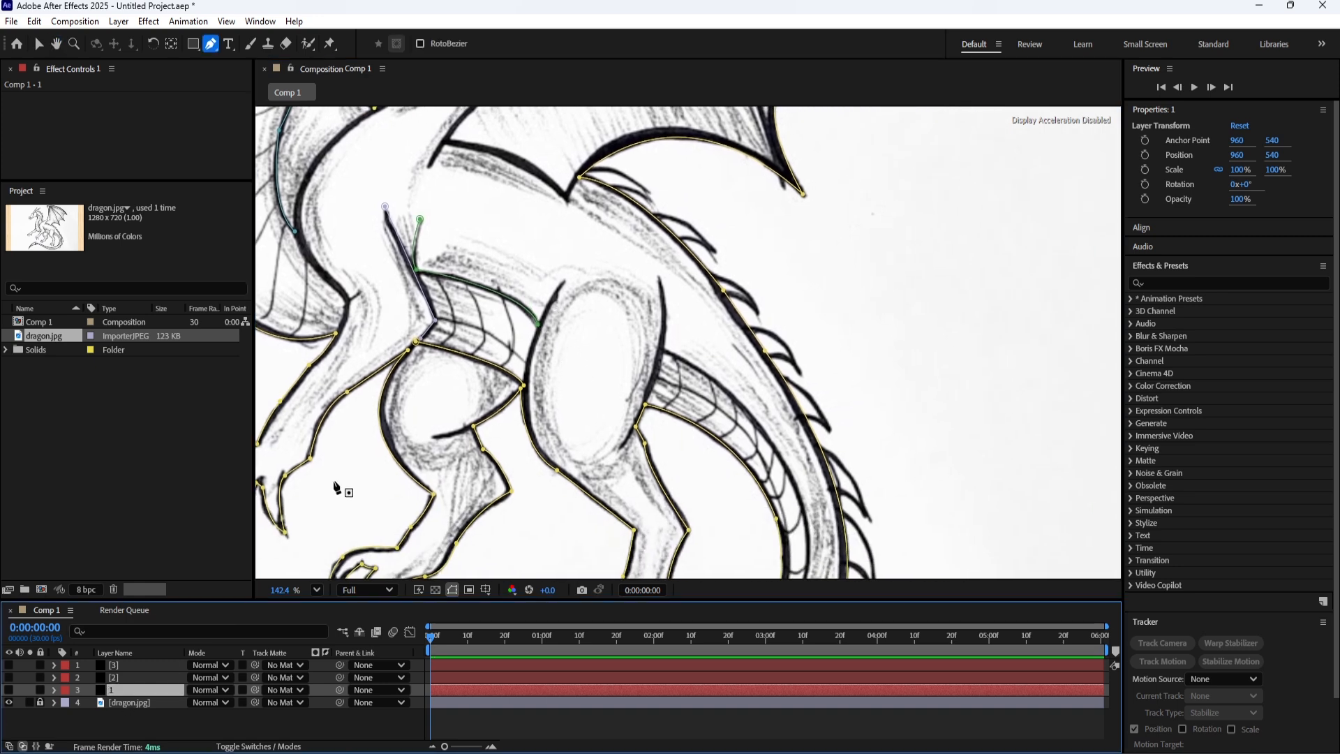
Trace the front and rear edges of the near hind thigh as two separate curved paths on layer 1.
drag(390, 476, 350, 432)
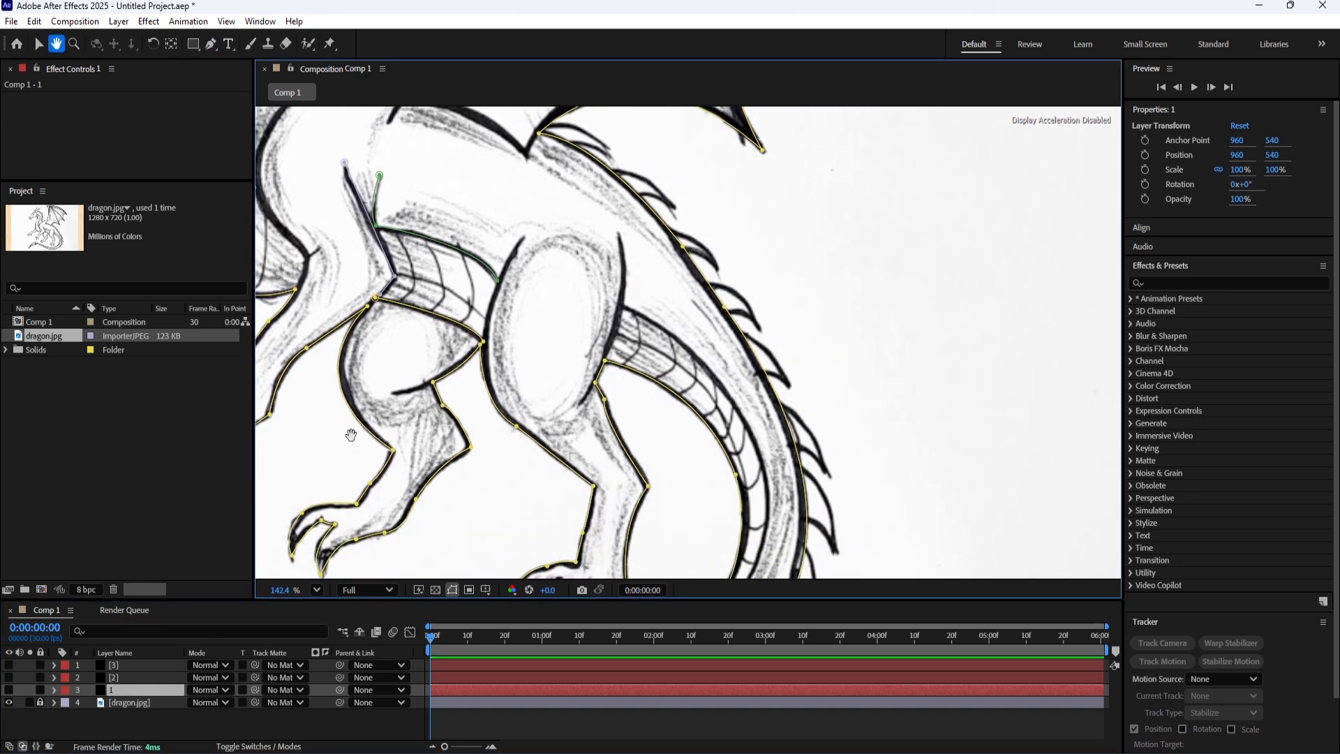
click(525, 236)
drag(487, 340, 487, 392)
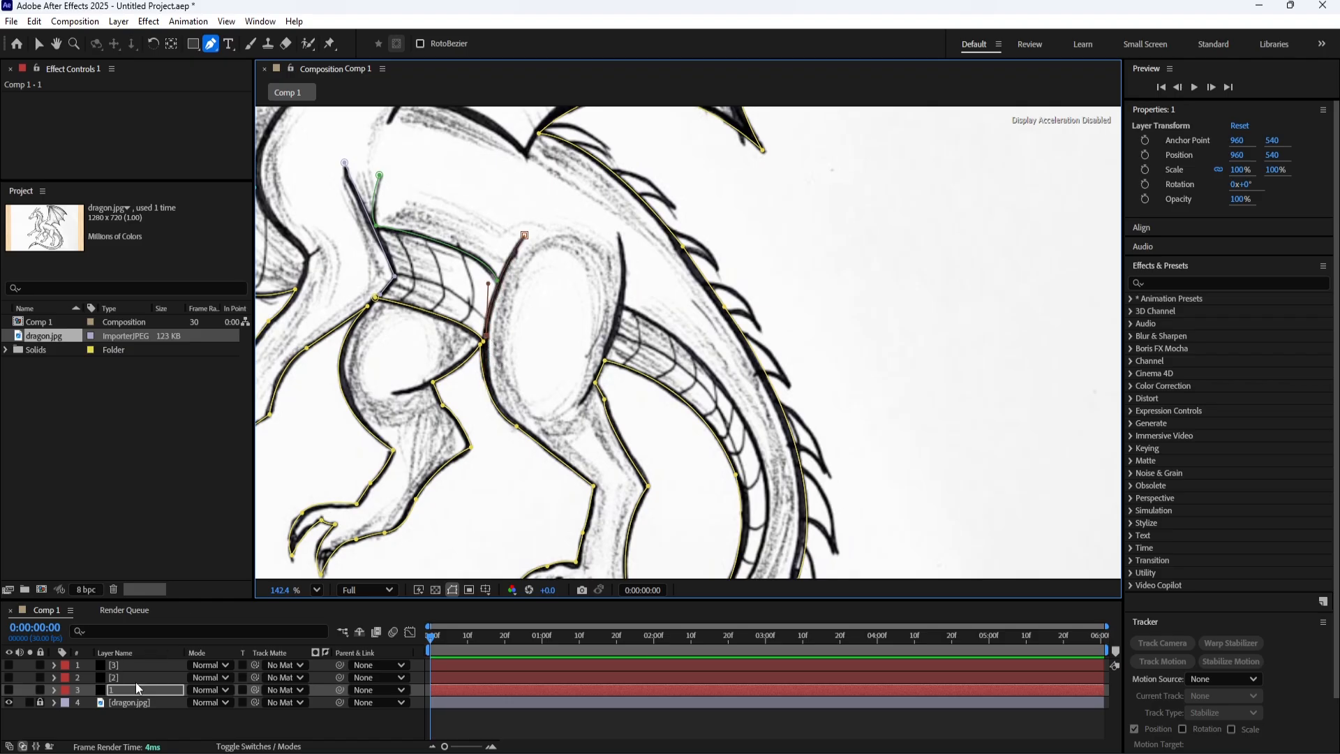
click(134, 689)
drag(611, 323, 536, 301)
key(g)
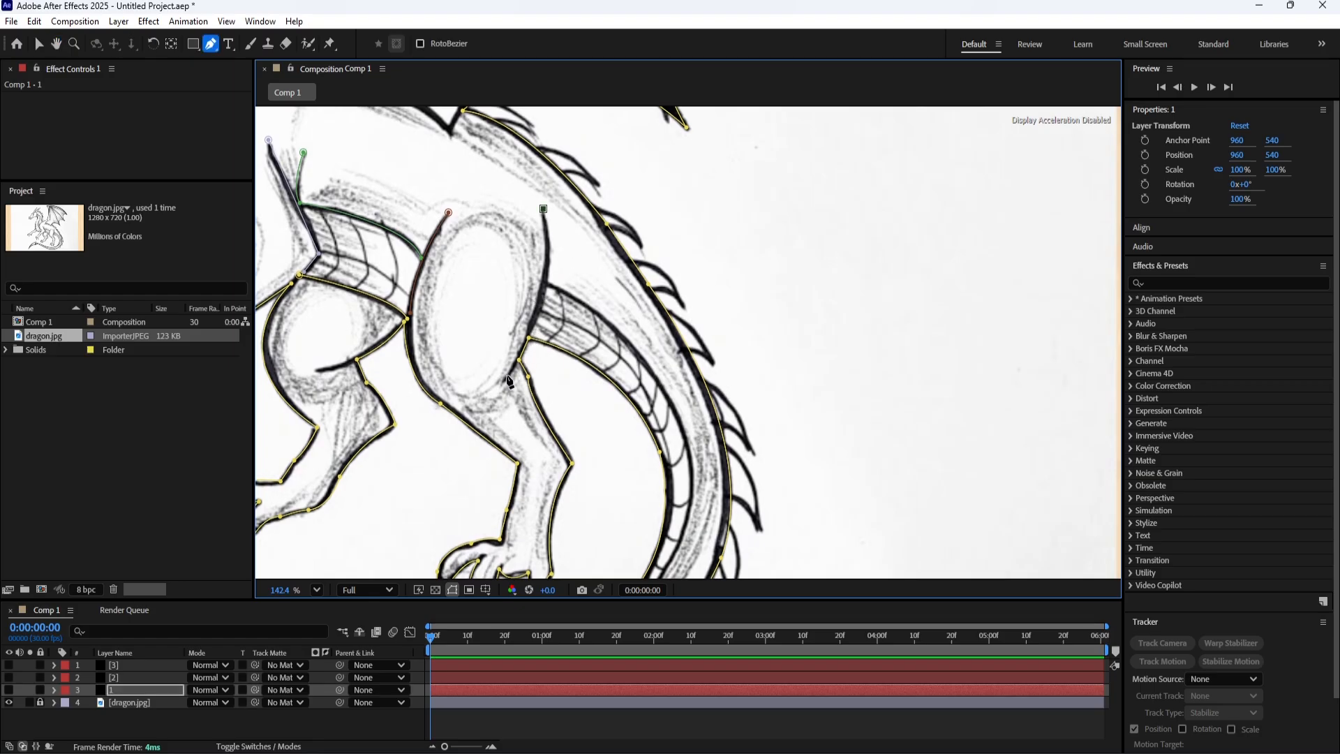
mouse_move(506, 377)
mouse_down()
mouse_move(450, 465)
mouse_move(519, 373)
mouse_up()
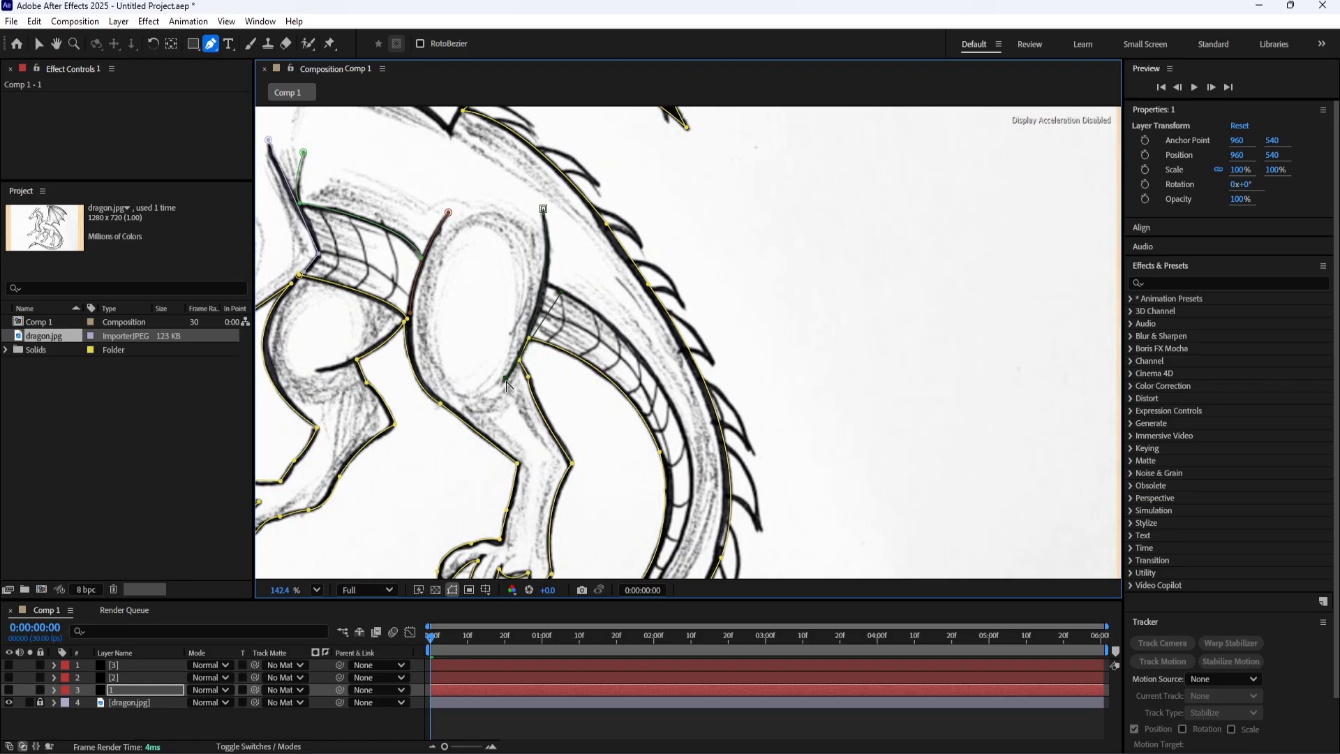
click(124, 690)
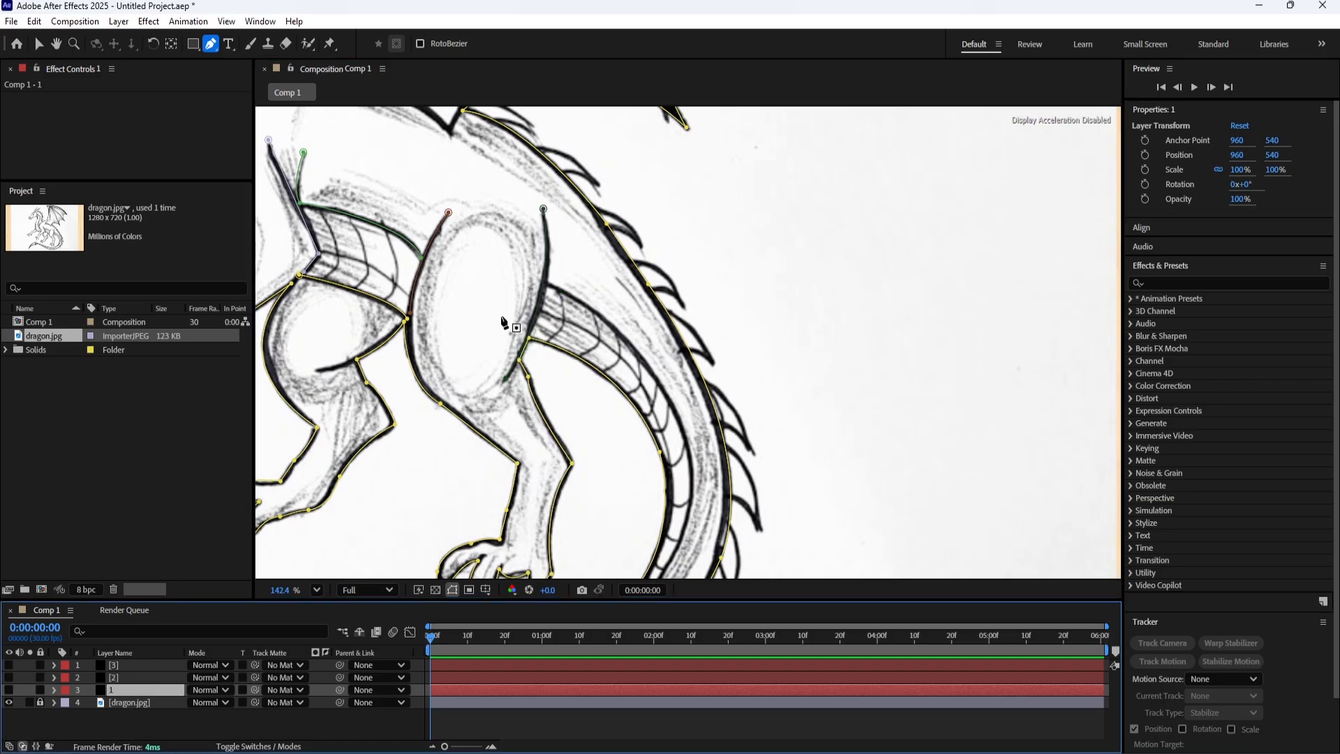
Trace the outer edge of the tail scales from the hind thigh down to the tail's lower bend on layer 1.
click(547, 282)
drag(615, 377, 545, 279)
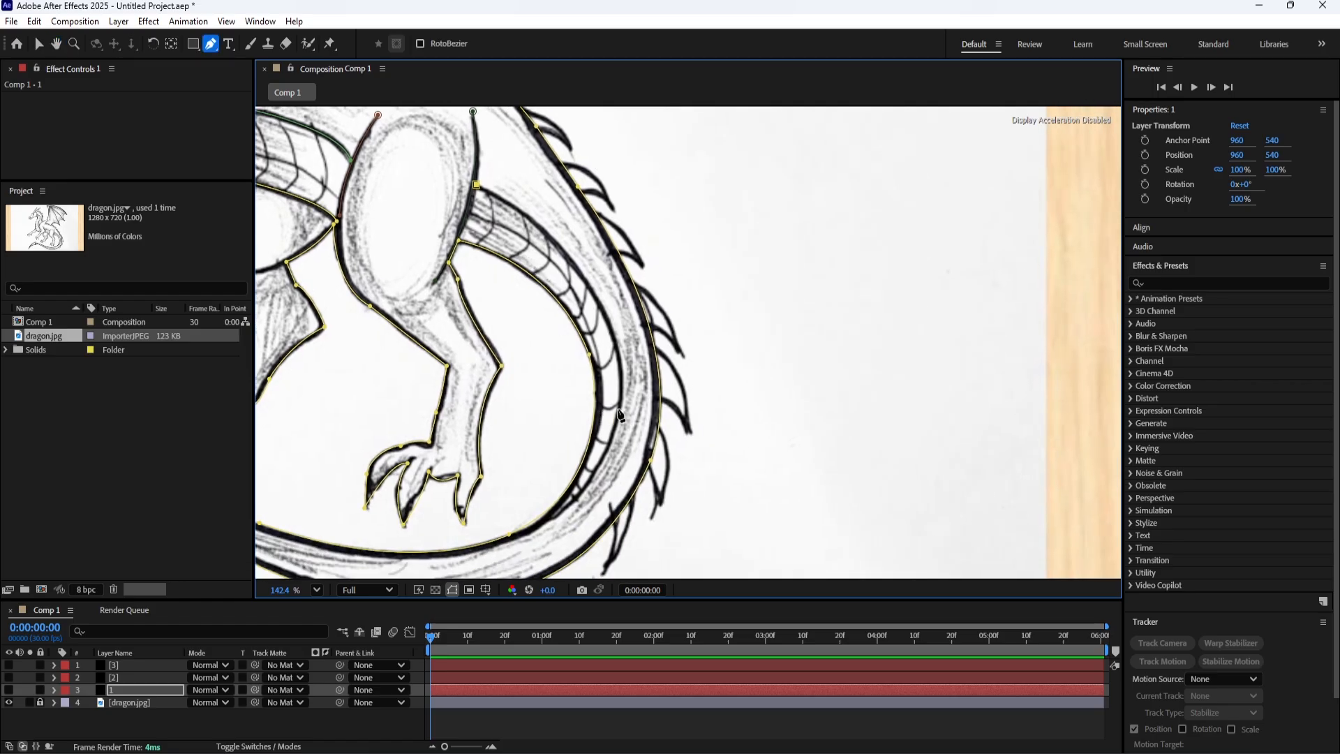
click(618, 409)
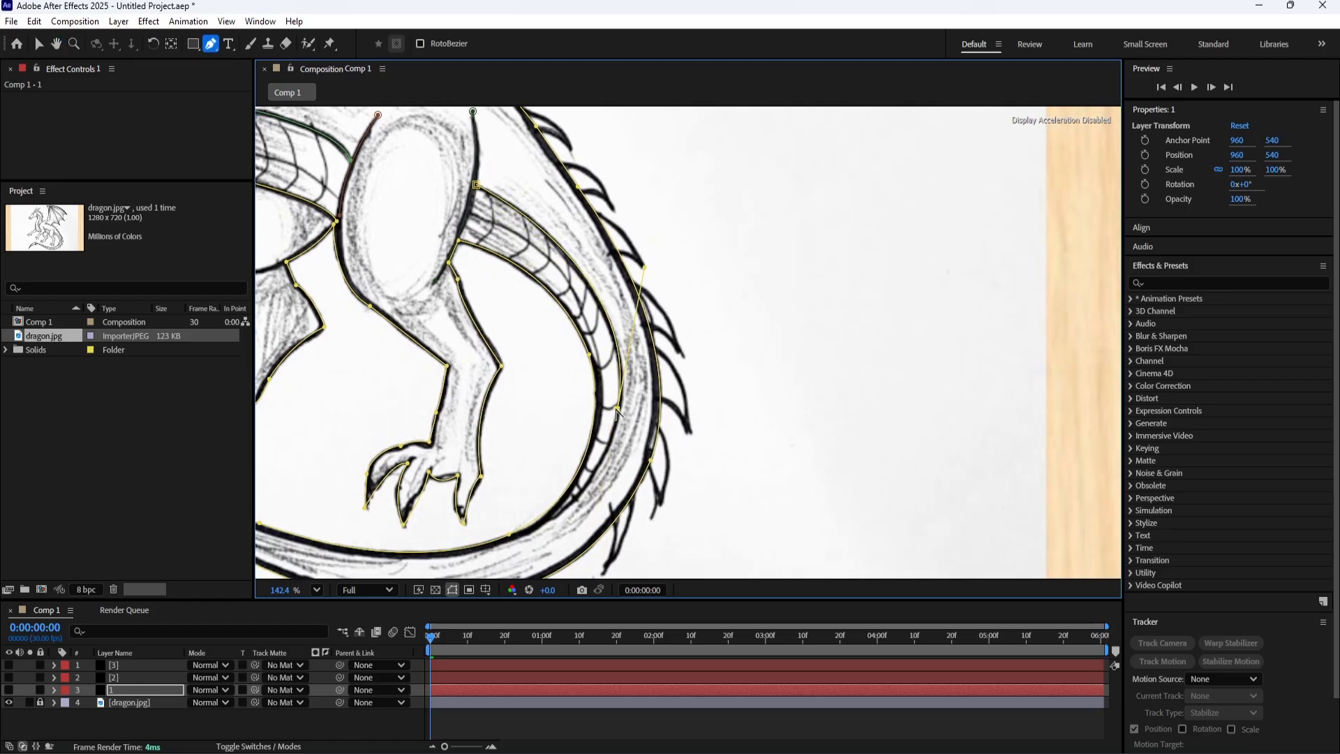
drag(604, 447, 625, 347)
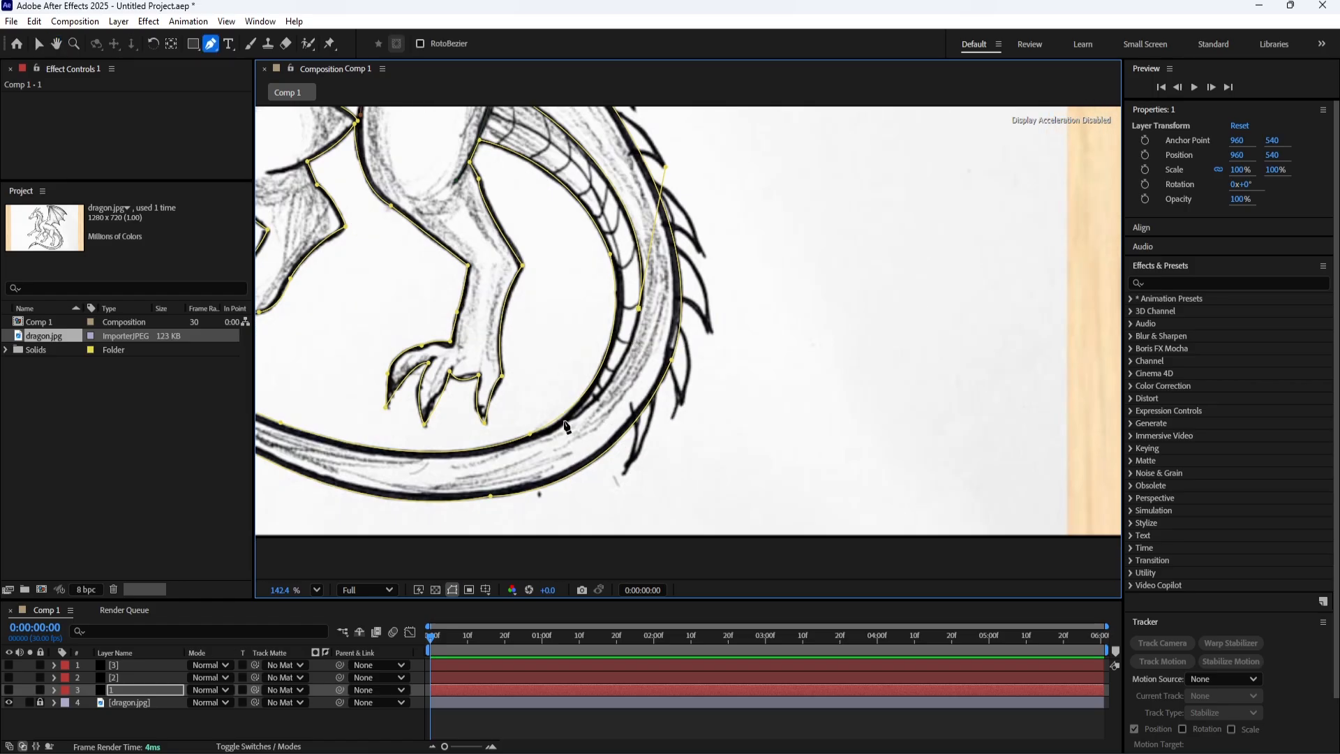
mouse_move(567, 416)
mouse_down()
mouse_move(511, 458)
mouse_move(567, 417)
mouse_up()
drag(570, 358, 596, 384)
drag(498, 329, 553, 392)
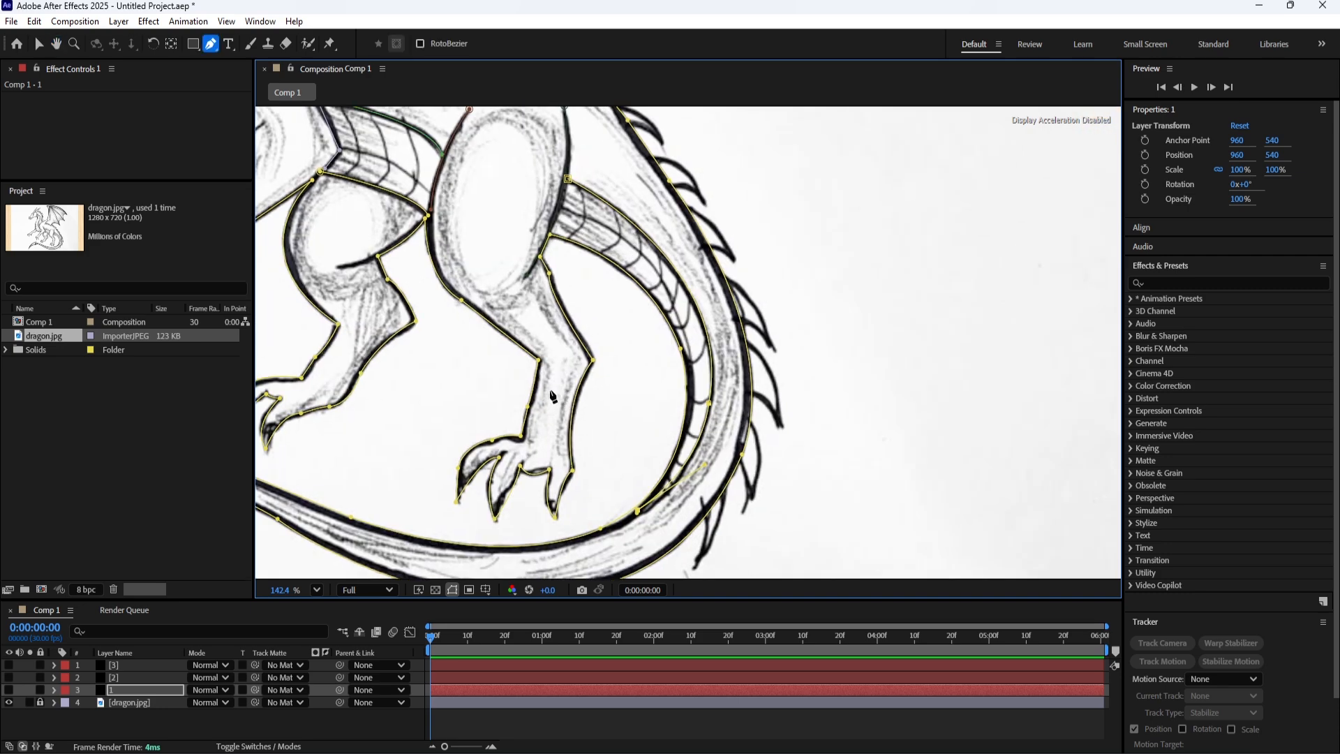
Trace the long line inside the neck scales on layer 3, from under the jaw down to the base of the chest.
drag(374, 233, 541, 560)
click(535, 665)
drag(360, 292, 528, 328)
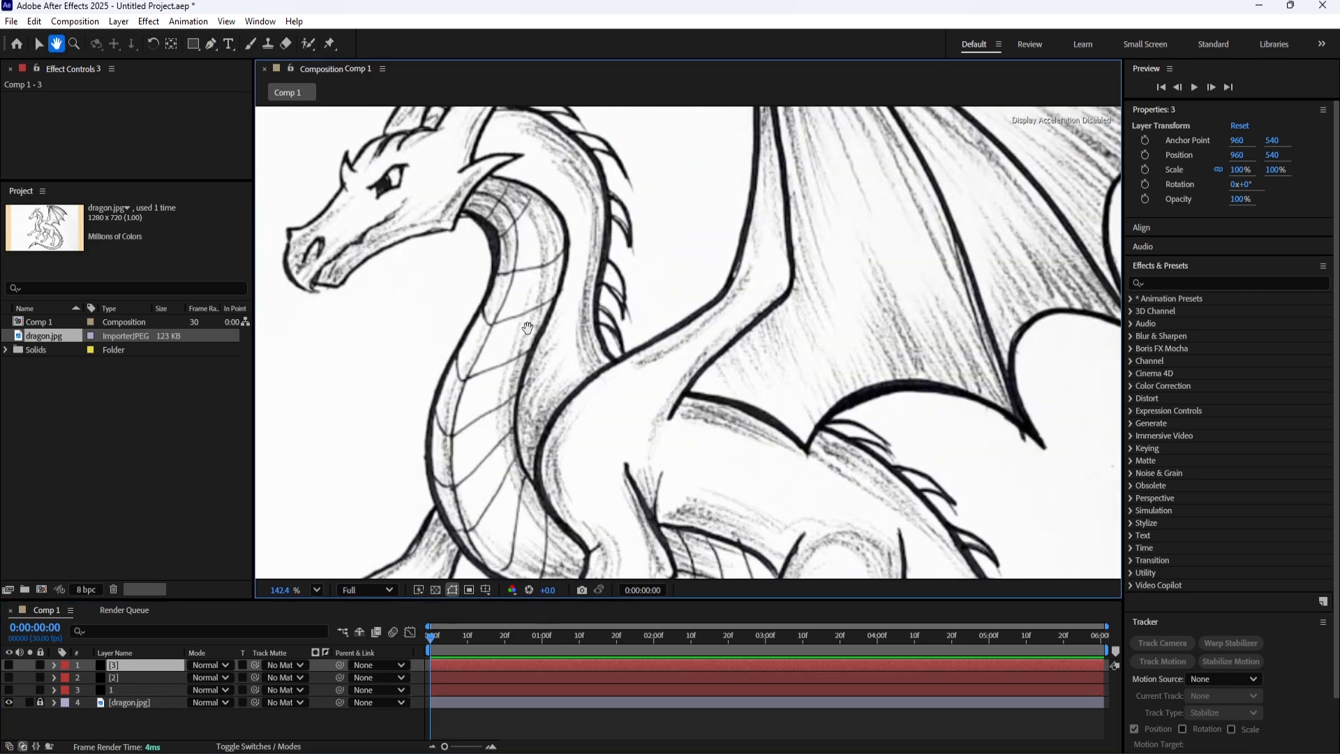
click(471, 193)
drag(515, 269, 496, 340)
drag(496, 340, 524, 195)
drag(465, 343, 463, 350)
key(ctrl+z)
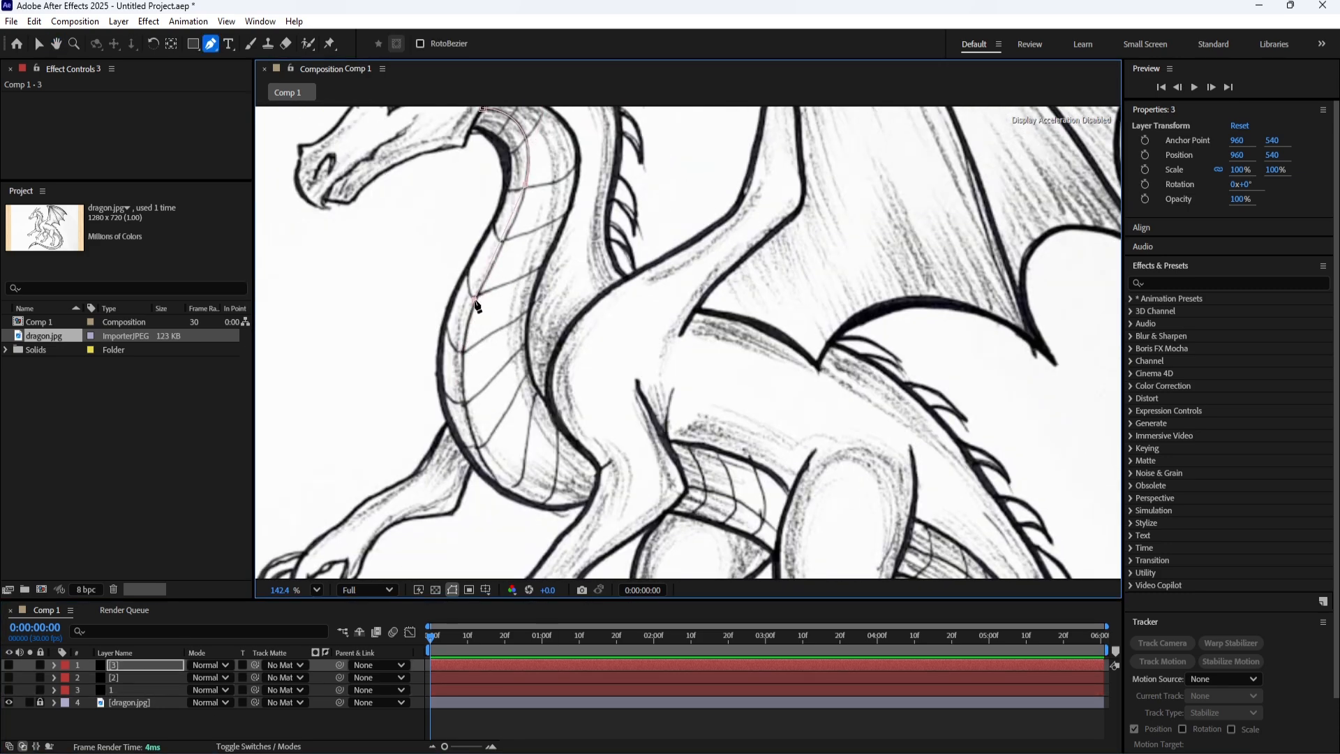
drag(474, 301, 466, 316)
drag(475, 363, 487, 307)
mouse_move(510, 428)
mouse_down()
mouse_move(566, 521)
mouse_move(510, 425)
mouse_up()
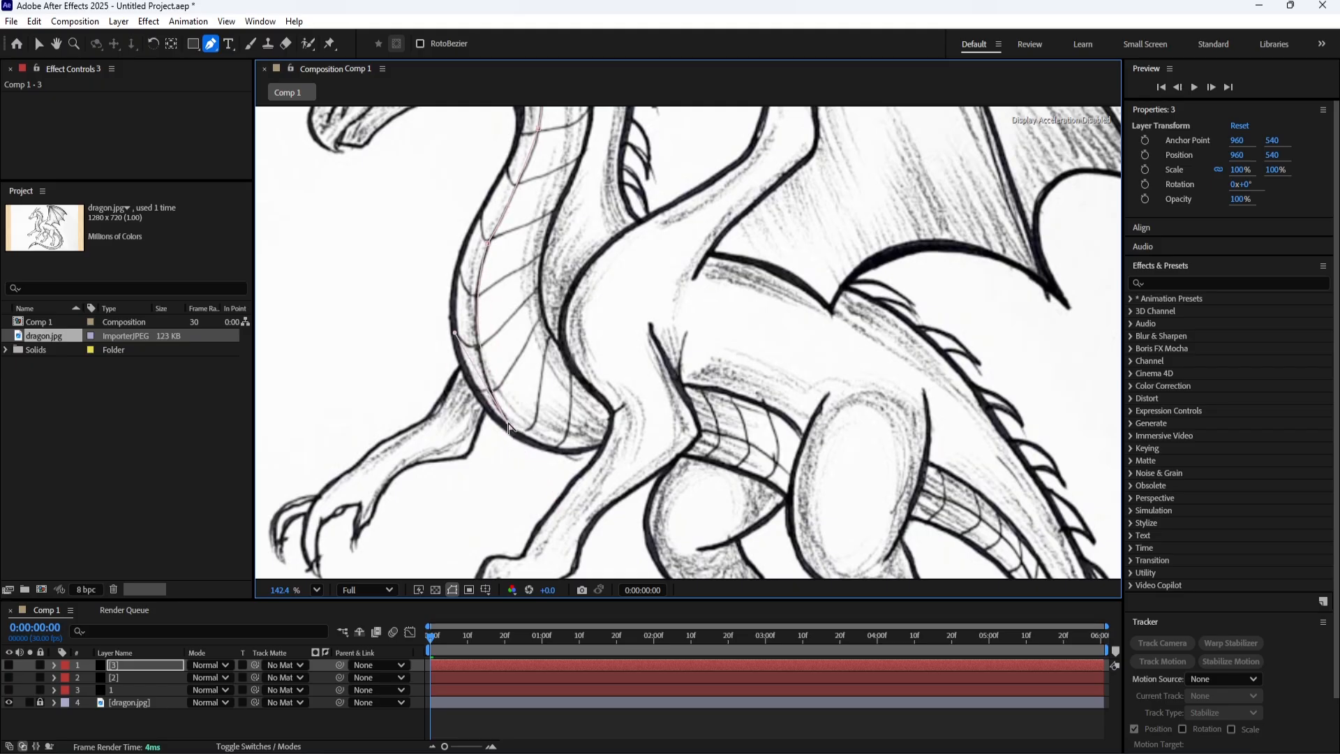
Trace the lengthwise lines inside the belly scales and the tail scales as separate open paths on layer 3.
drag(536, 366, 351, 268)
click(453, 665)
click(517, 332)
drag(607, 379, 521, 203)
key(F2)
click(559, 169)
drag(689, 331, 697, 441)
click(130, 663)
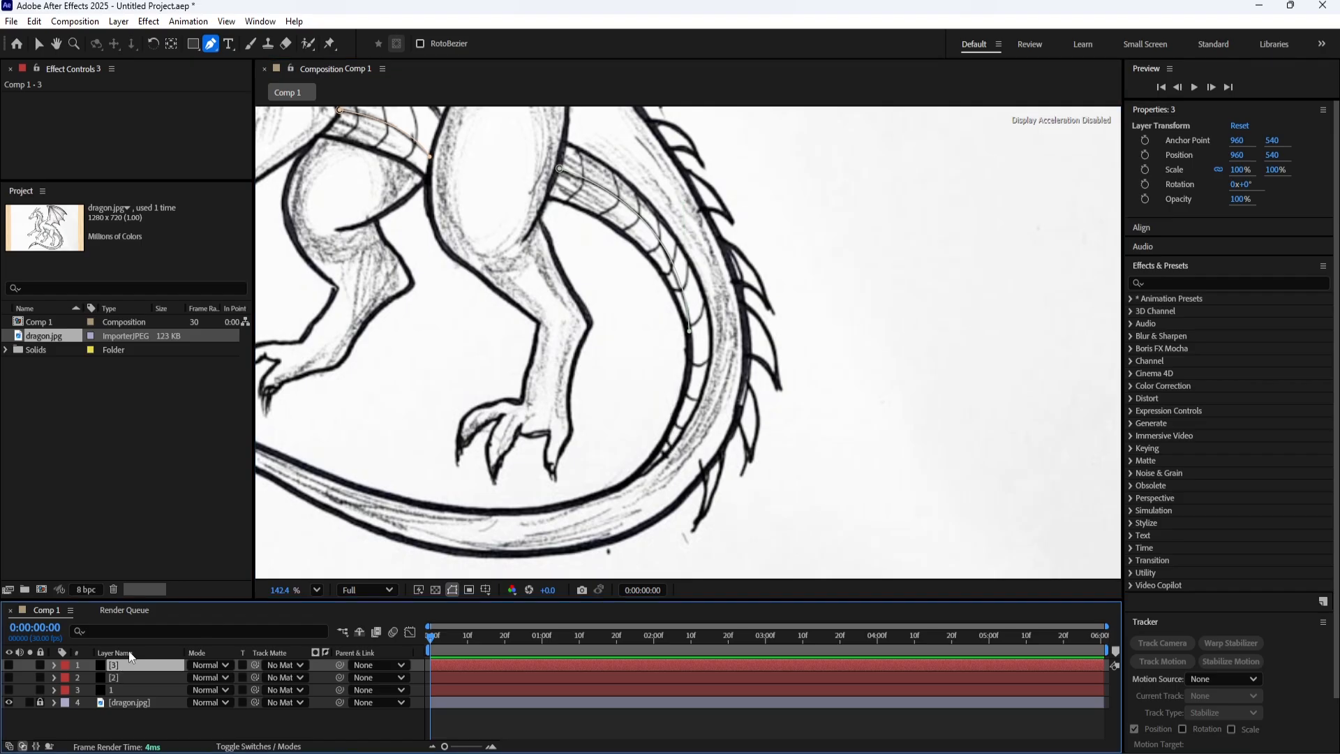
Trace the three lowest cross lines of the tail scales near the lower bend as separate paths on layer 3.
click(672, 421)
click(680, 429)
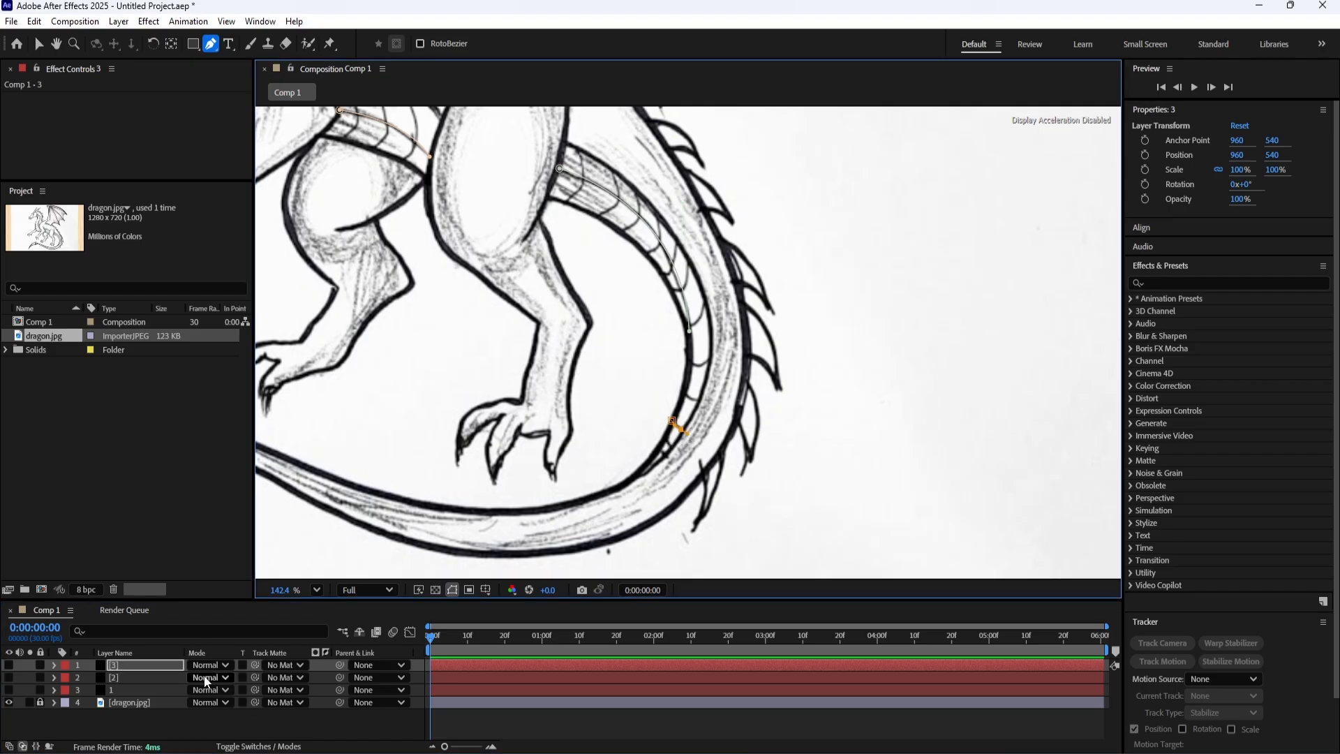
click(139, 665)
click(684, 393)
drag(698, 400, 722, 341)
click(132, 664)
click(688, 358)
click(141, 661)
Trace the next three cross lines up the tail scales as separate curved paths on layer 3.
drag(587, 426, 551, 501)
click(667, 375)
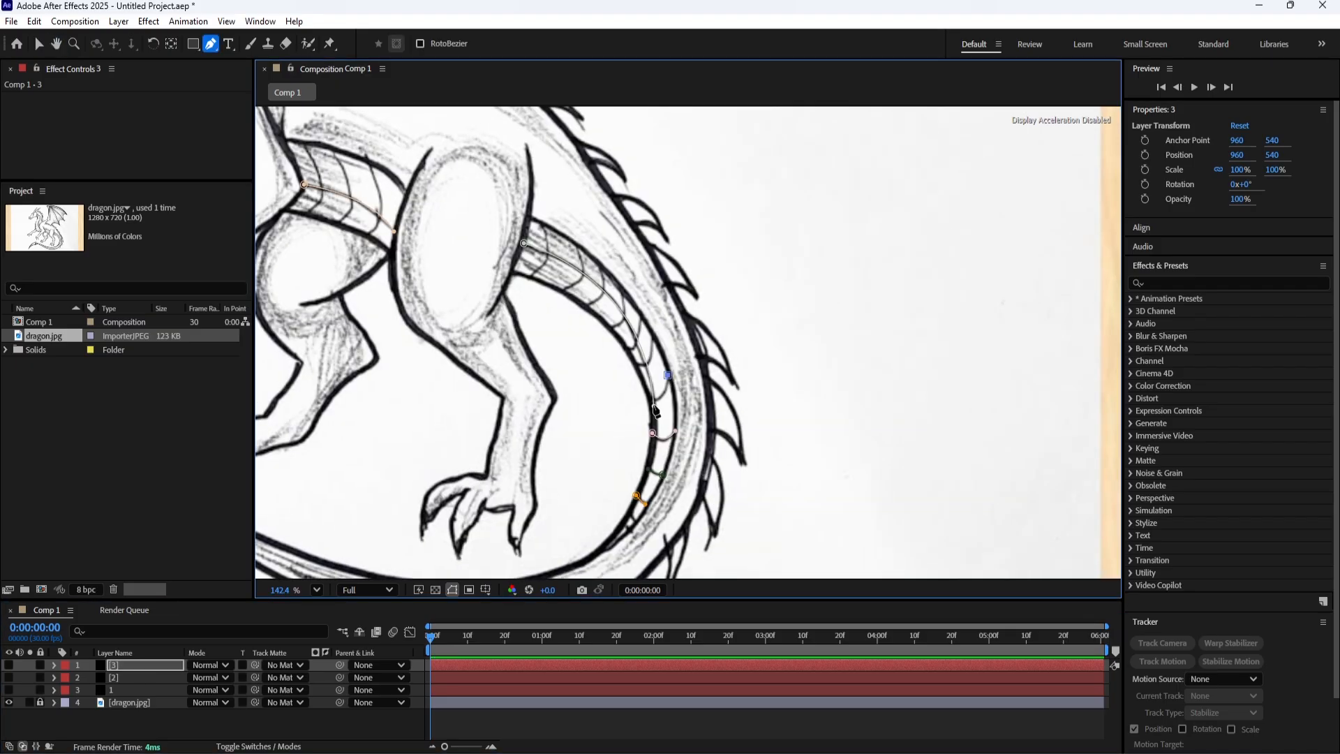
mouse_move(647, 393)
mouse_down()
mouse_move(629, 377)
mouse_move(652, 300)
mouse_up()
click(139, 665)
click(634, 363)
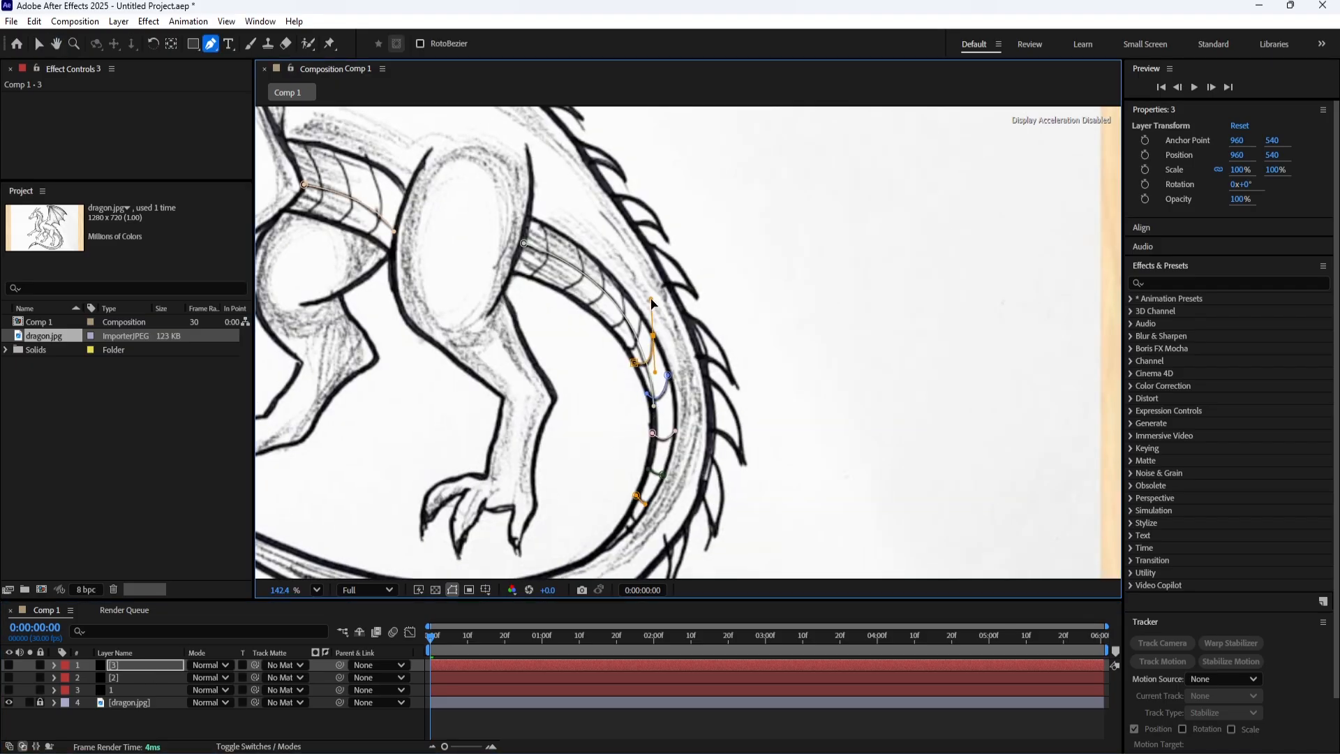
click(135, 667)
click(640, 313)
drag(625, 347, 487, 287)
Trace the remaining four cross lines of the tail scales up to the hind thigh as separate paths on layer 3.
click(137, 665)
click(621, 286)
click(136, 665)
click(599, 264)
click(128, 665)
click(573, 240)
click(137, 665)
click(540, 222)
Trace the three cross lines of the belly scales between the front and hind legs as separate paths on layer 3.
drag(364, 294, 589, 416)
click(135, 665)
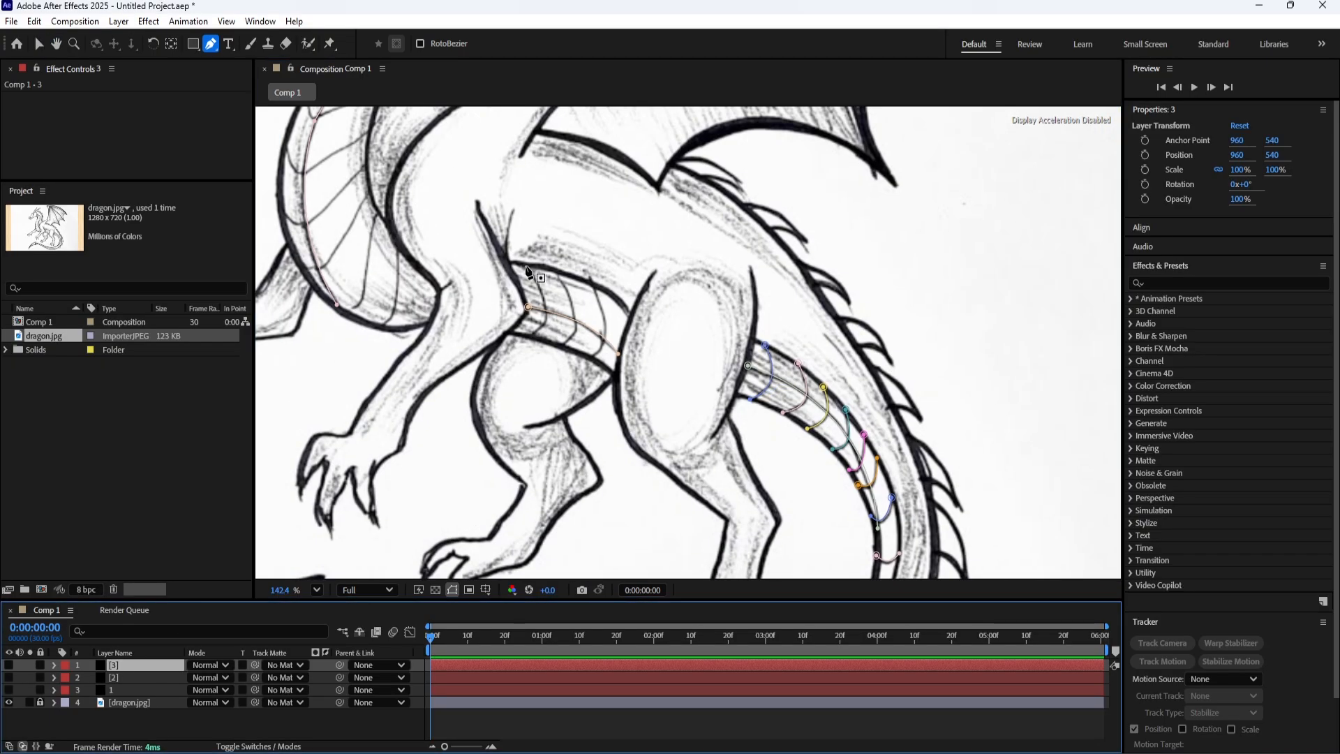
click(525, 265)
mouse_move(529, 336)
mouse_down()
mouse_move(494, 362)
mouse_move(557, 375)
mouse_up()
click(137, 665)
click(556, 271)
click(137, 665)
click(592, 281)
Trace the three lowest cross lines of the chest scales as separate curved paths on layer 3.
drag(458, 299, 708, 491)
click(137, 665)
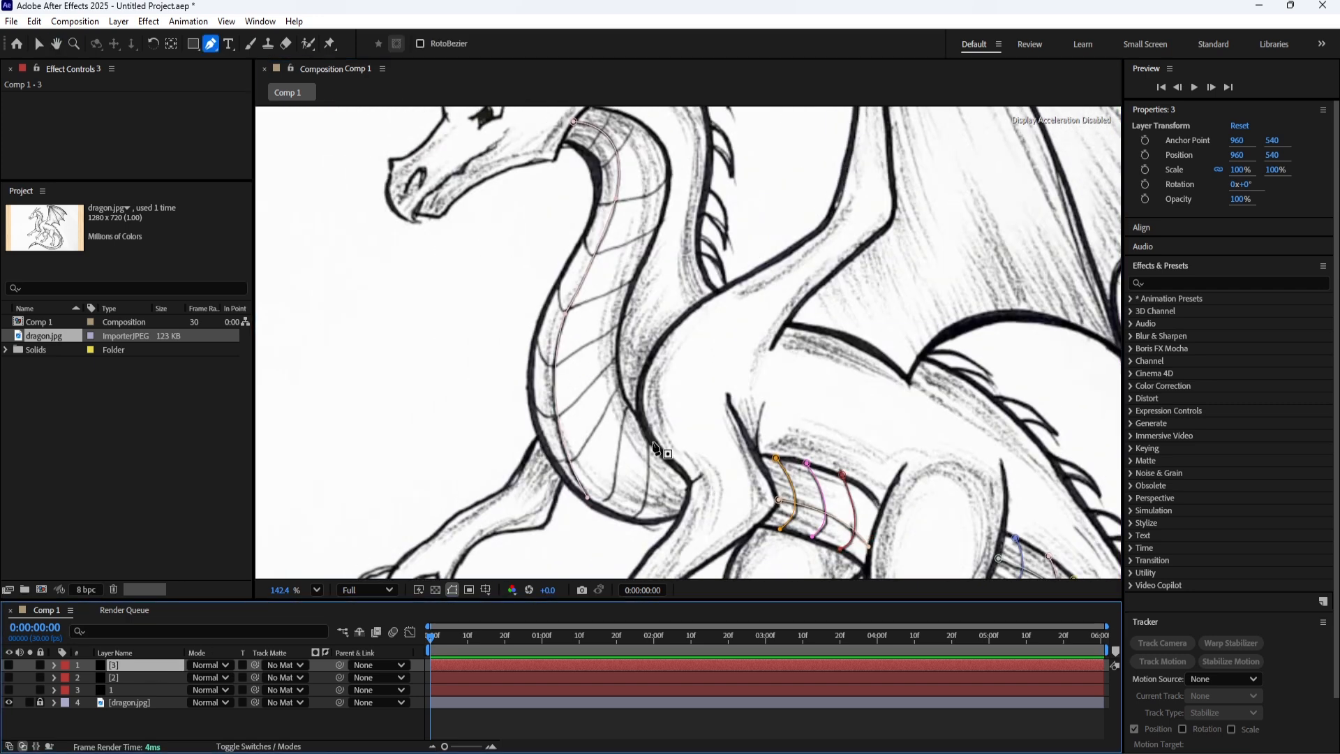
click(645, 443)
drag(630, 522, 596, 504)
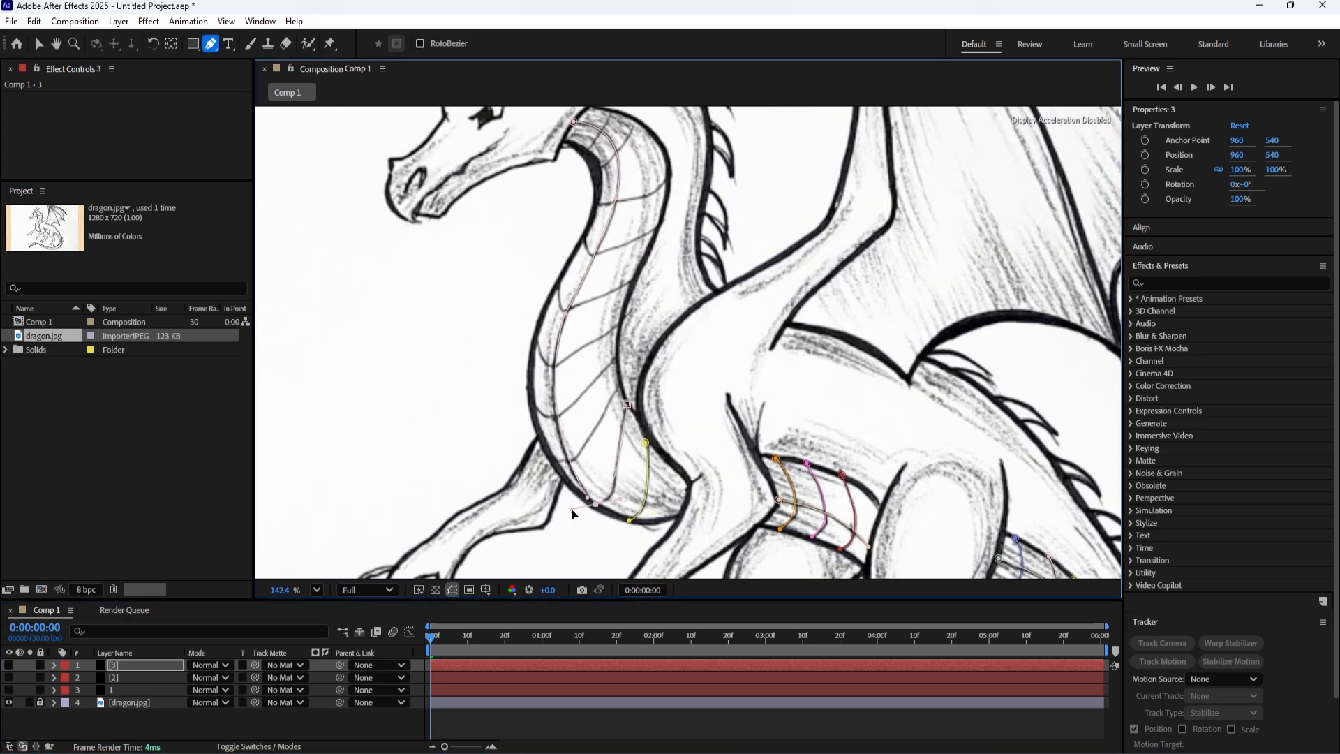
click(620, 383)
click(555, 461)
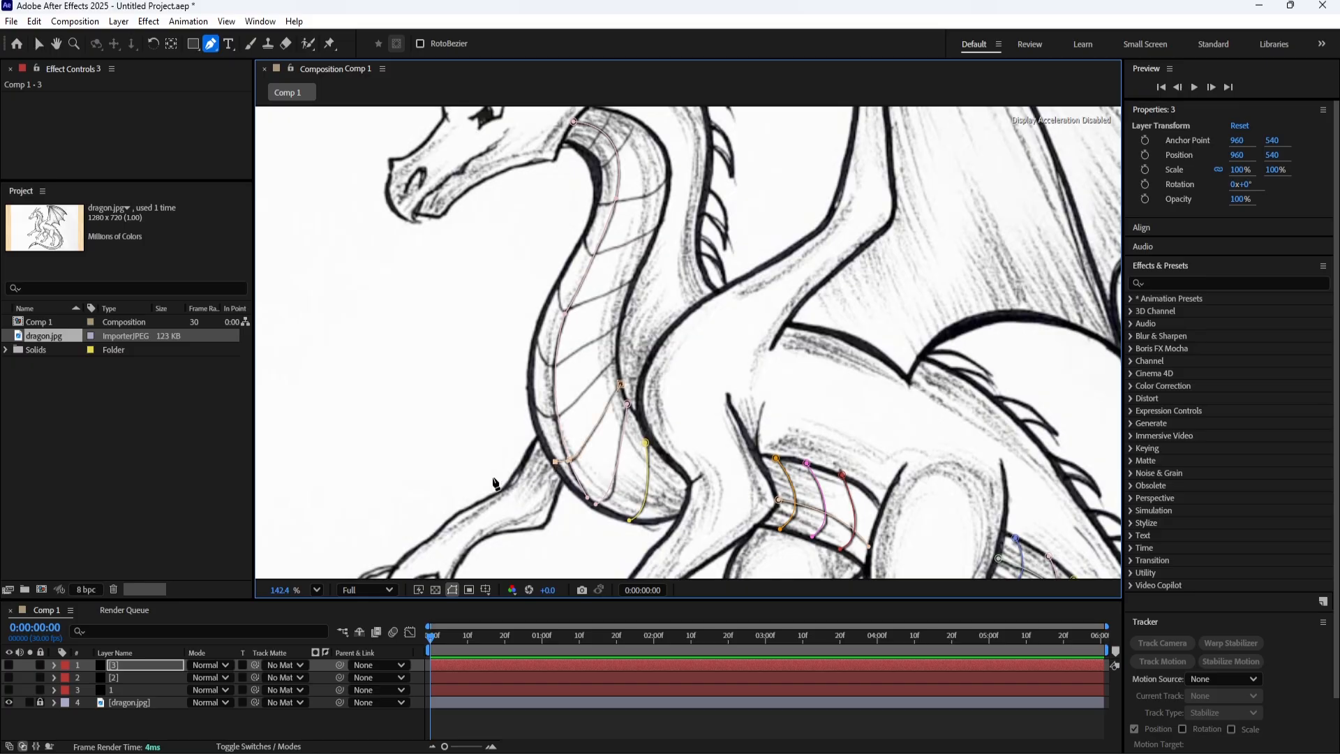
Trace the fourth cross line up the chest scales on layer 3, running across to the chest's front outline.
click(143, 665)
drag(623, 364, 634, 437)
click(626, 430)
click(567, 488)
drag(542, 475, 538, 463)
click(157, 665)
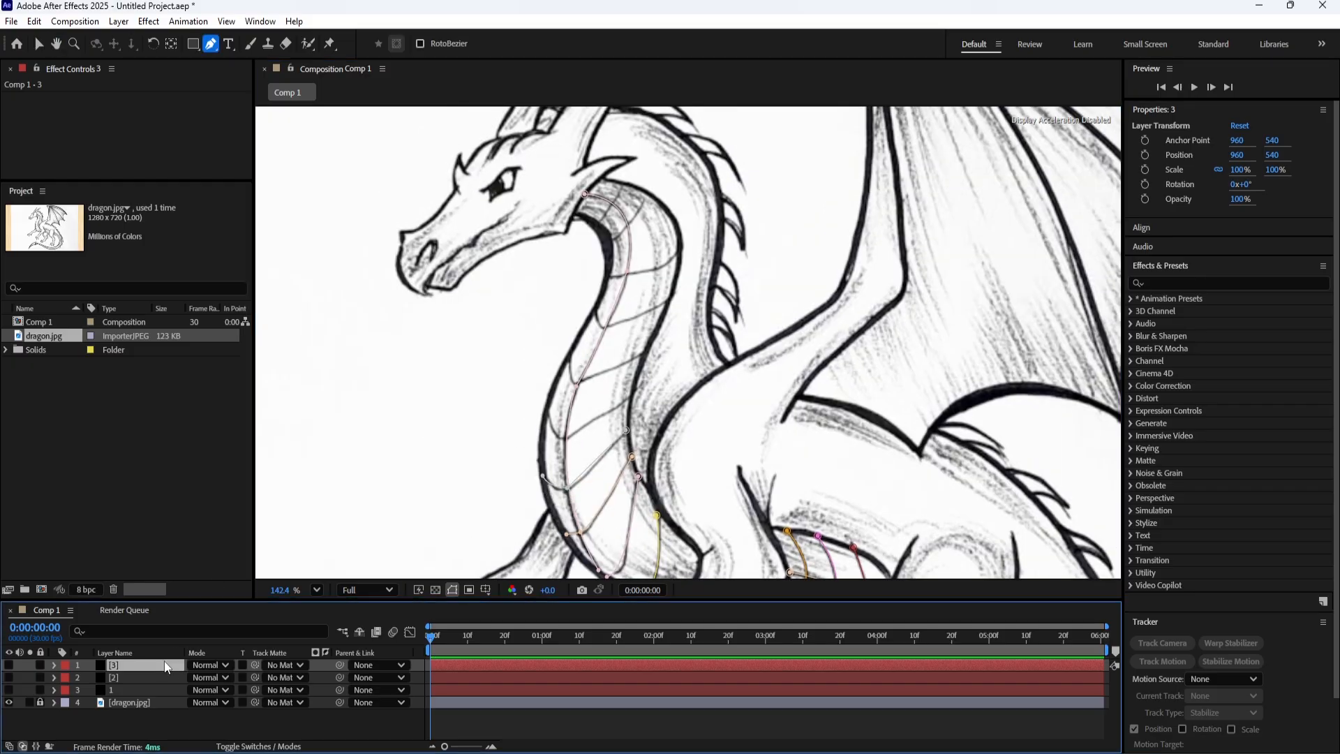
Trace the next two cross lines up the neck scales on layer 3, each bending up to the neck's front outline.
drag(625, 398, 636, 432)
click(638, 431)
click(573, 471)
drag(555, 443, 555, 432)
click(153, 665)
click(654, 385)
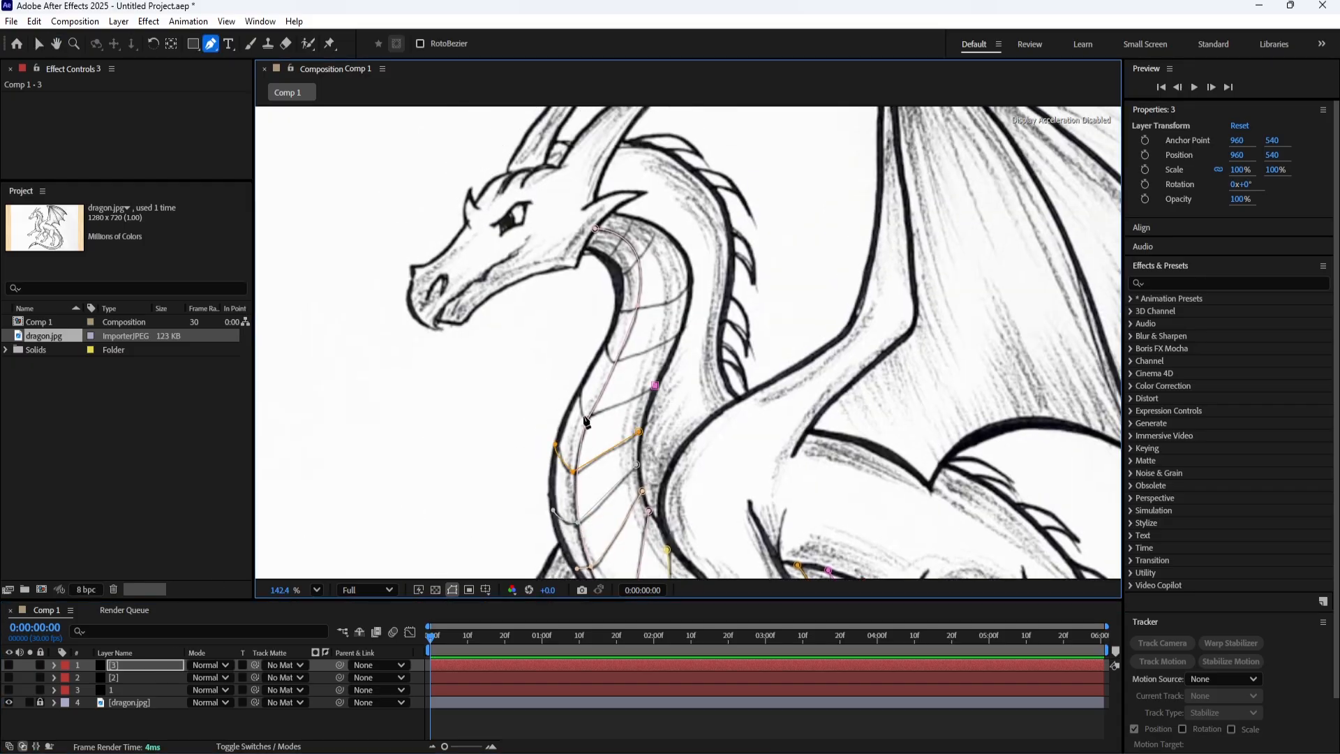
click(584, 418)
click(578, 393)
Trace the remaining four cross lines of the neck scales up to the throat as separate paths on layer 3.
click(124, 663)
drag(530, 382, 523, 459)
click(670, 409)
click(605, 439)
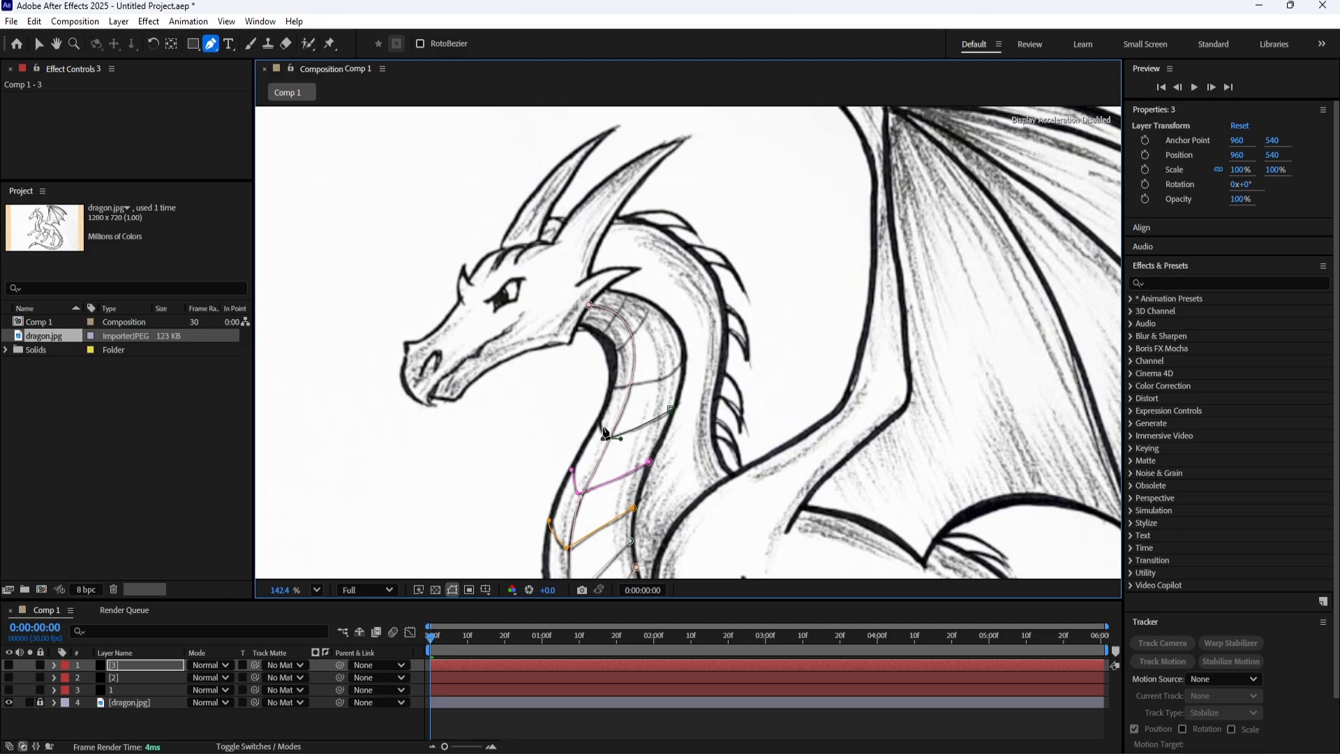
click(598, 420)
click(143, 665)
click(683, 361)
mouse_move(611, 386)
mouse_down()
mouse_move(584, 337)
mouse_move(521, 384)
mouse_move(451, 498)
mouse_up()
click(143, 665)
click(649, 302)
click(143, 665)
click(625, 293)
Trace the back edge of the head on layer 1, curving from the large horn's base down to the ear.
click(143, 691)
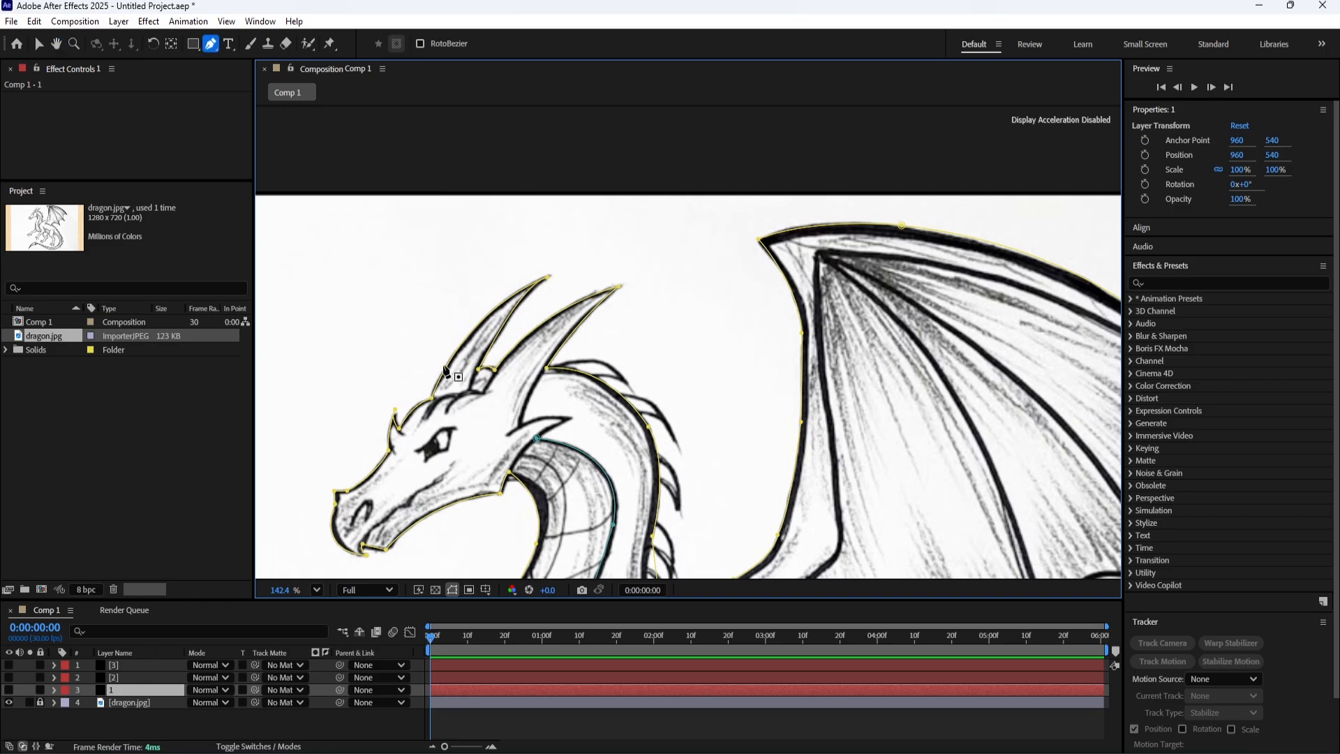
click(547, 372)
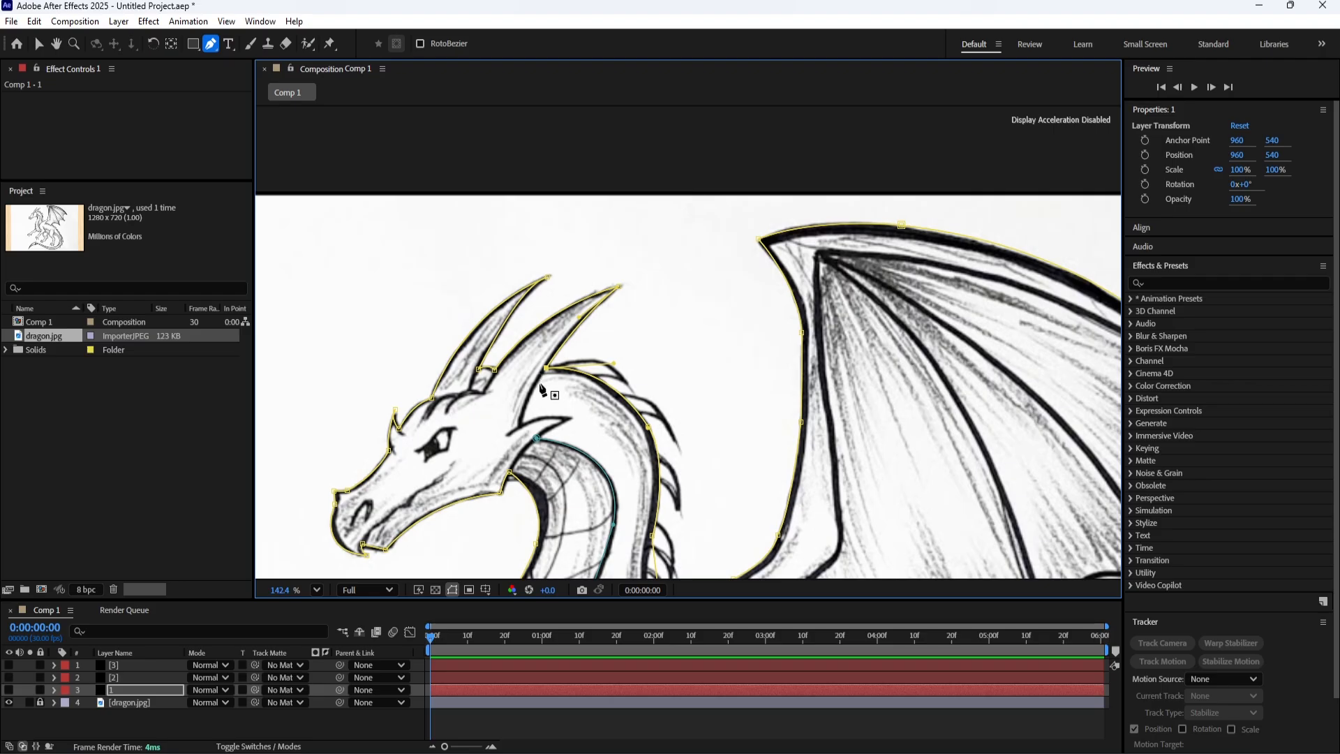
click(539, 376)
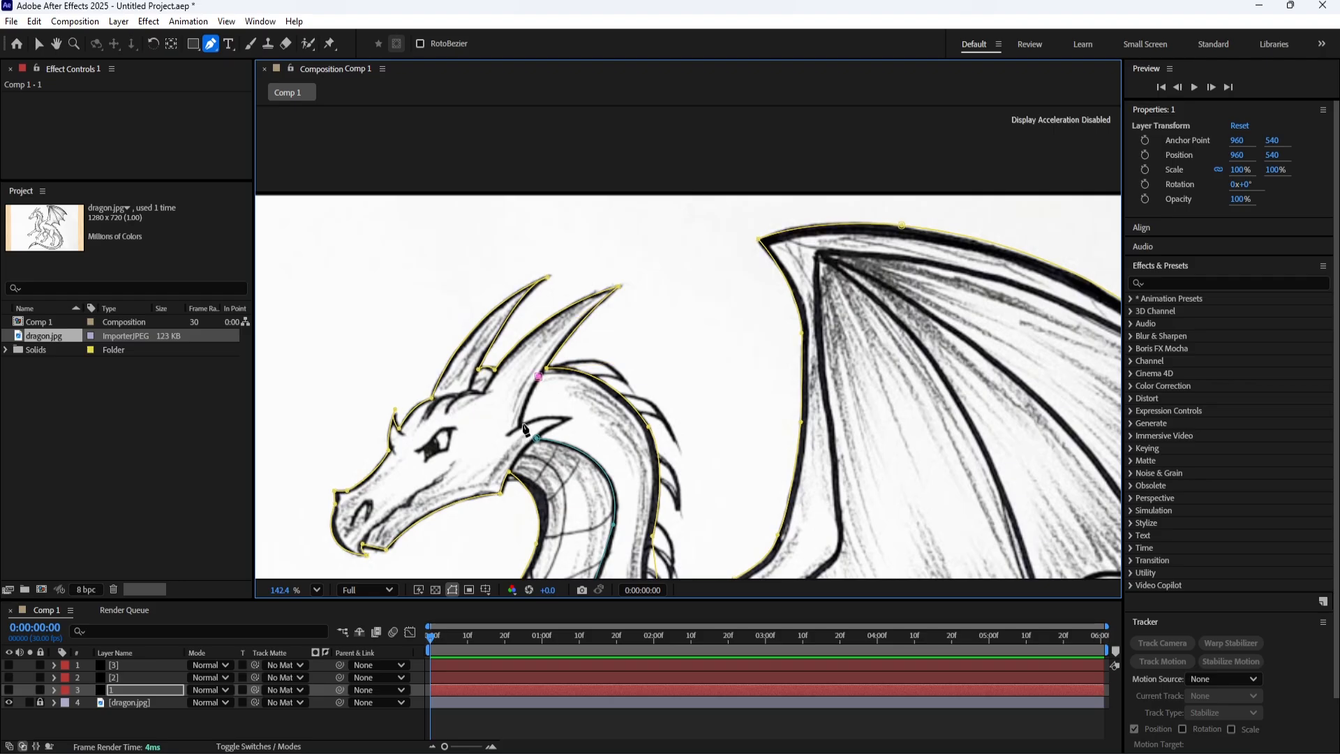
click(521, 425)
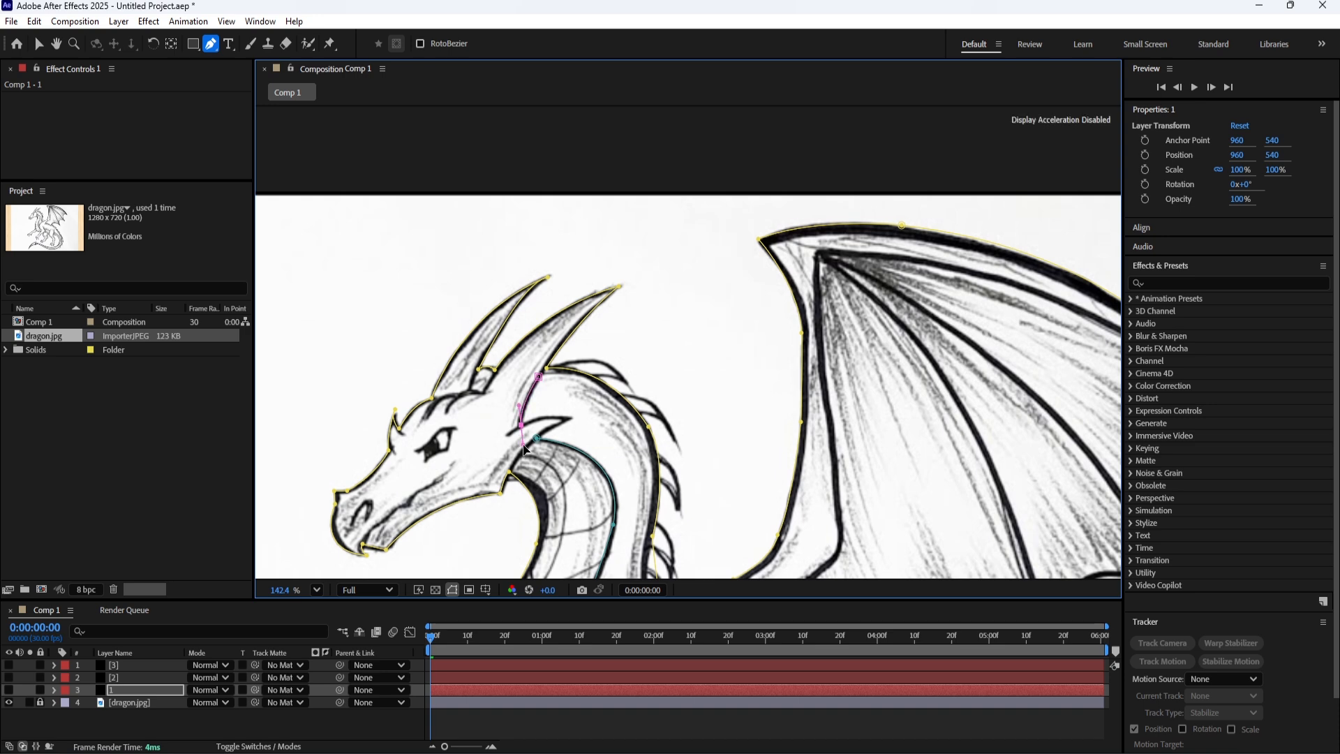
drag(525, 448, 524, 421)
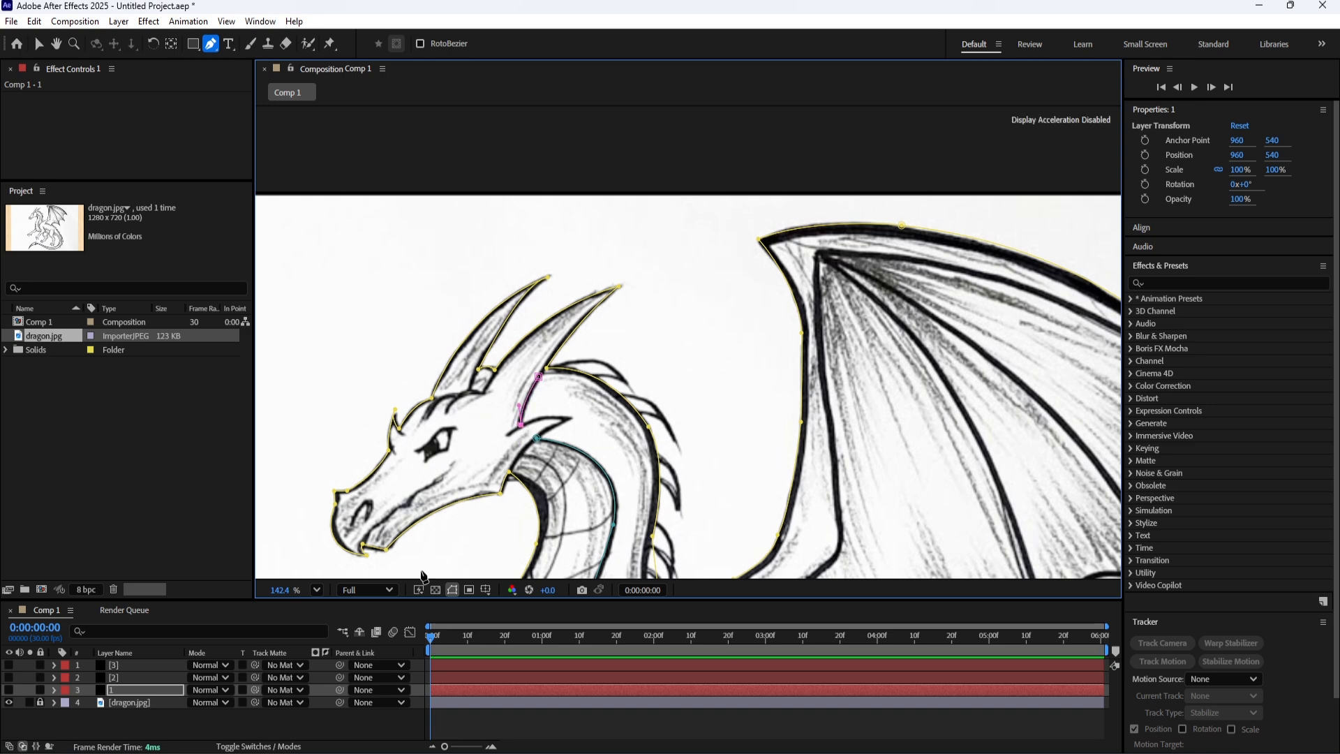
Trace the pointed ear behind the jaw on layer 1, out to its tip and back along its lower edge.
click(140, 690)
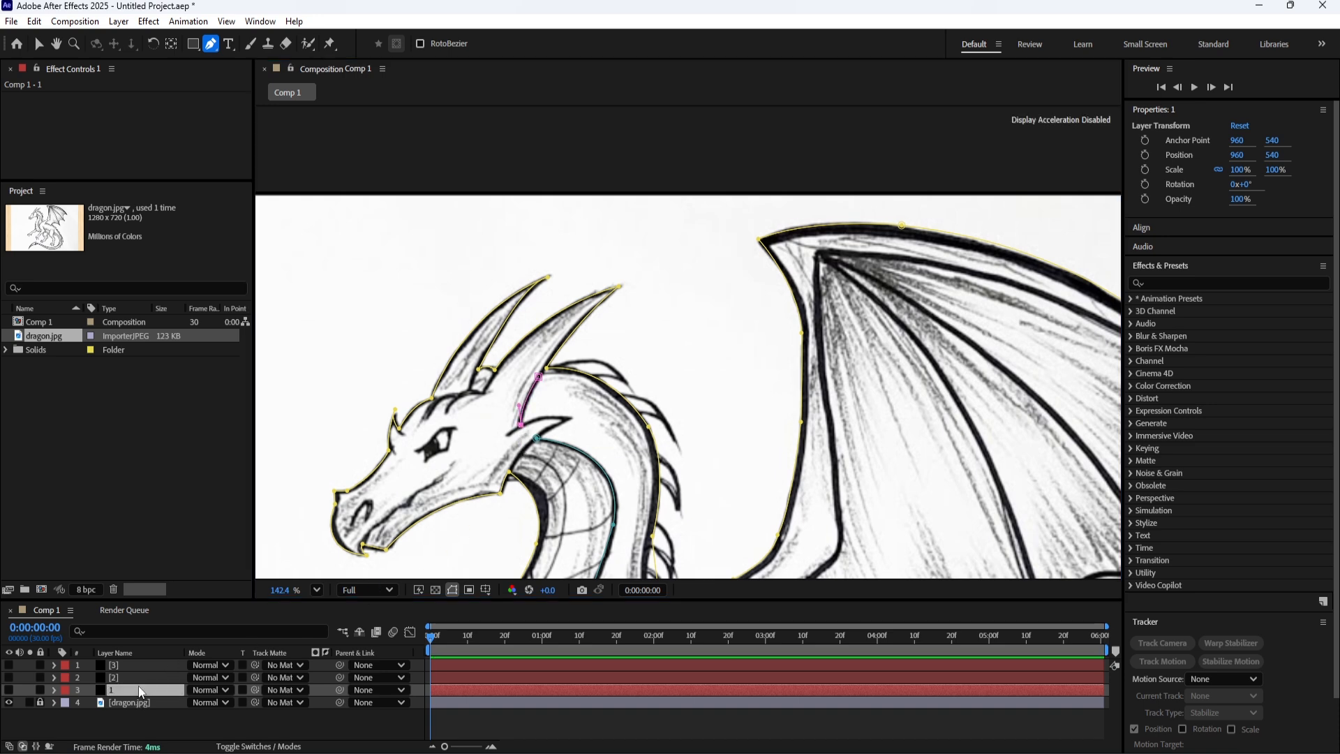
click(507, 432)
mouse_move(572, 417)
mouse_down()
mouse_move(600, 431)
mouse_move(573, 423)
mouse_up()
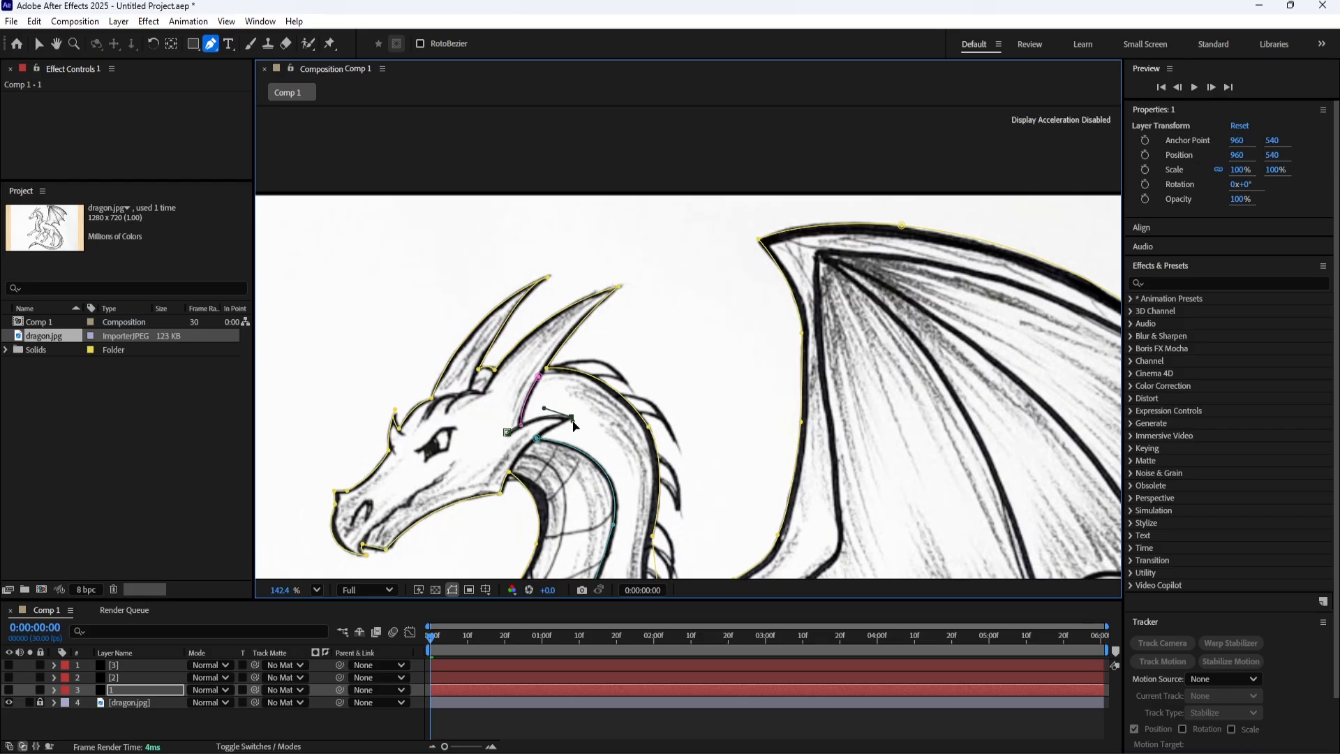
click(539, 433)
drag(460, 447, 539, 361)
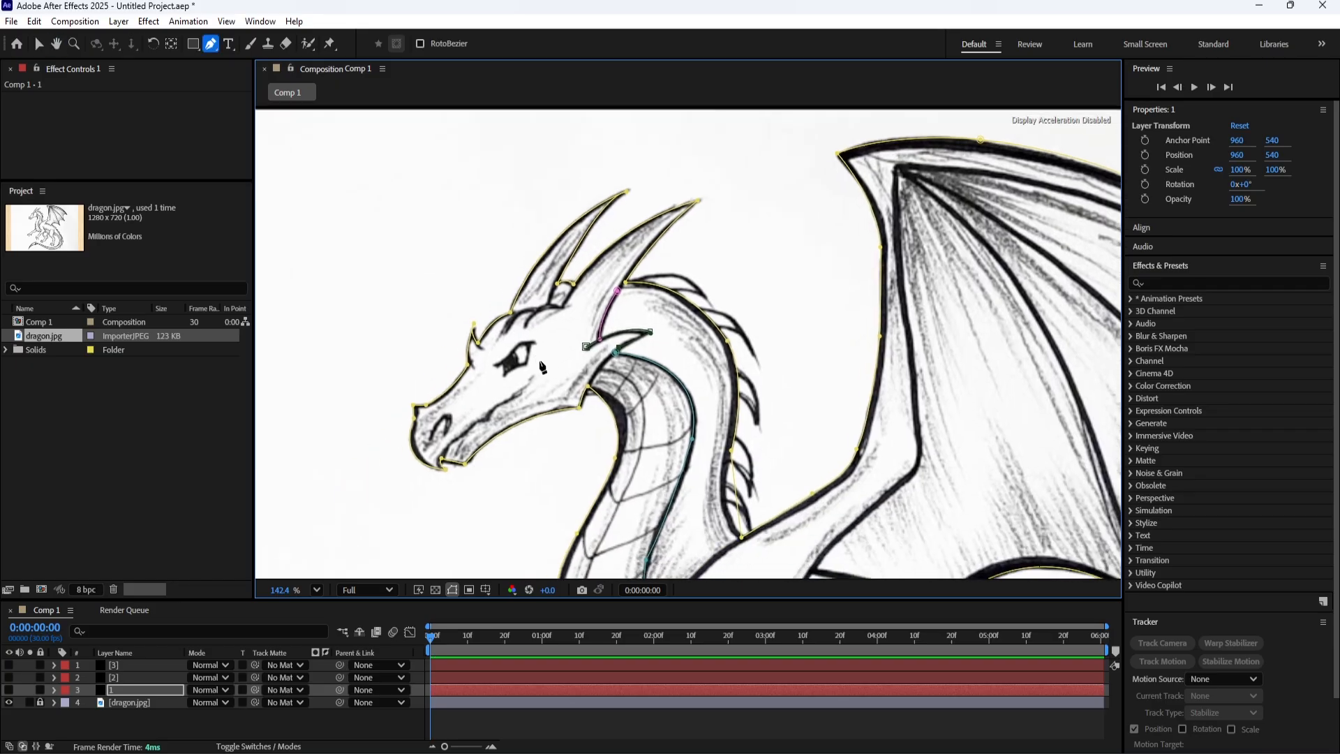
key(Return)
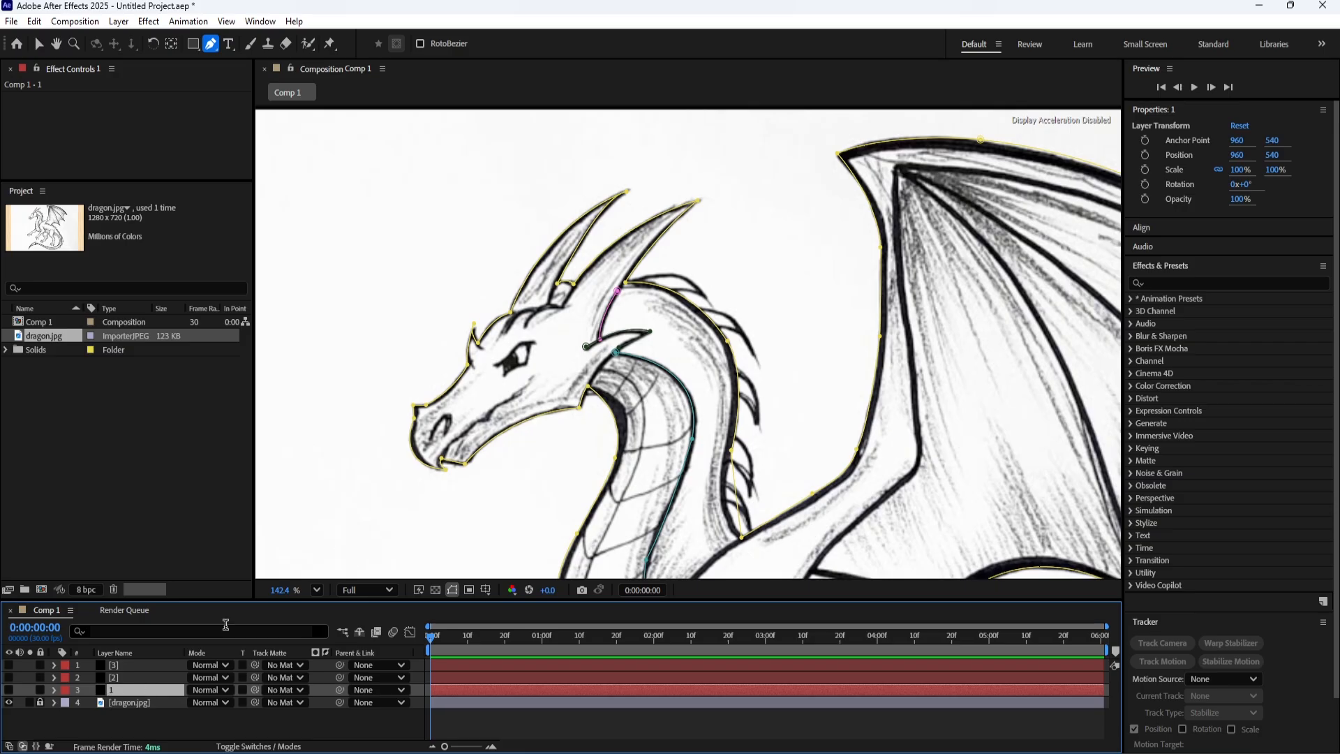
Trace the mouth line on layer 1 from the cheek forward to the snout.
click(442, 461)
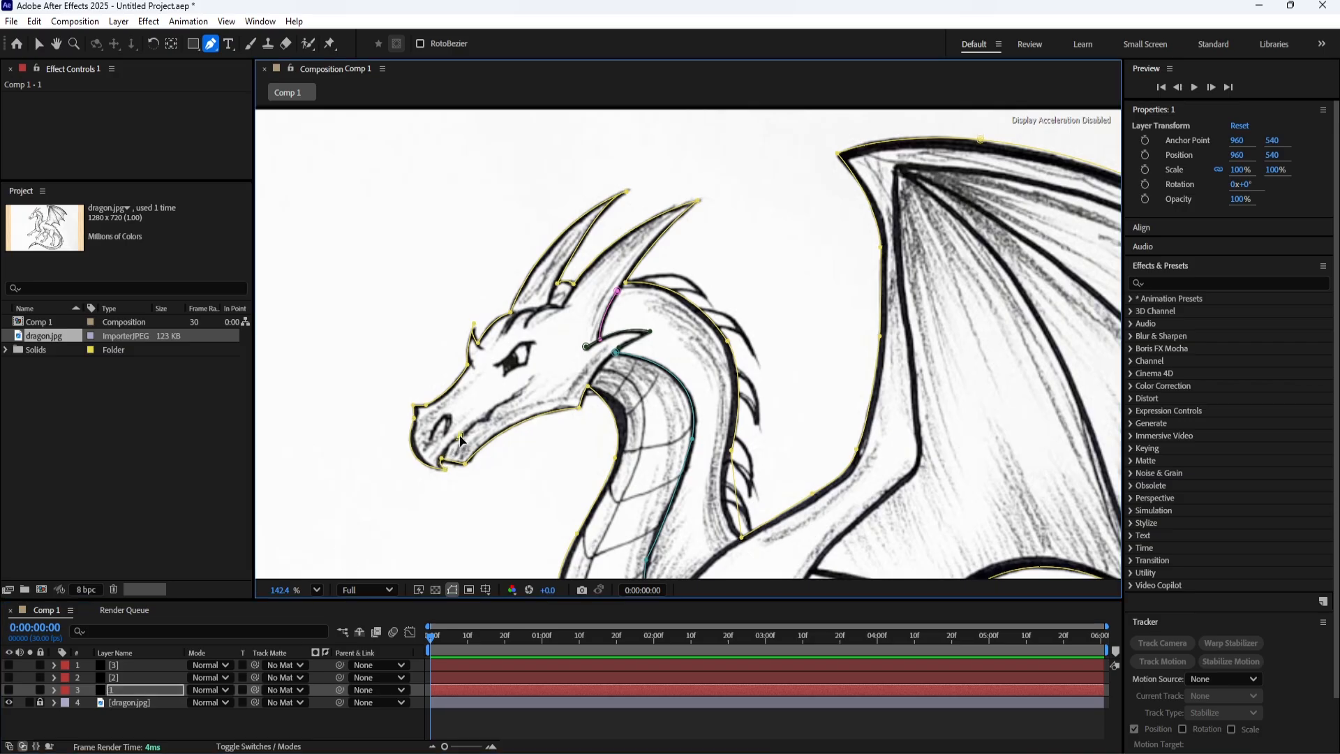
key(ctrl+z)
click(531, 377)
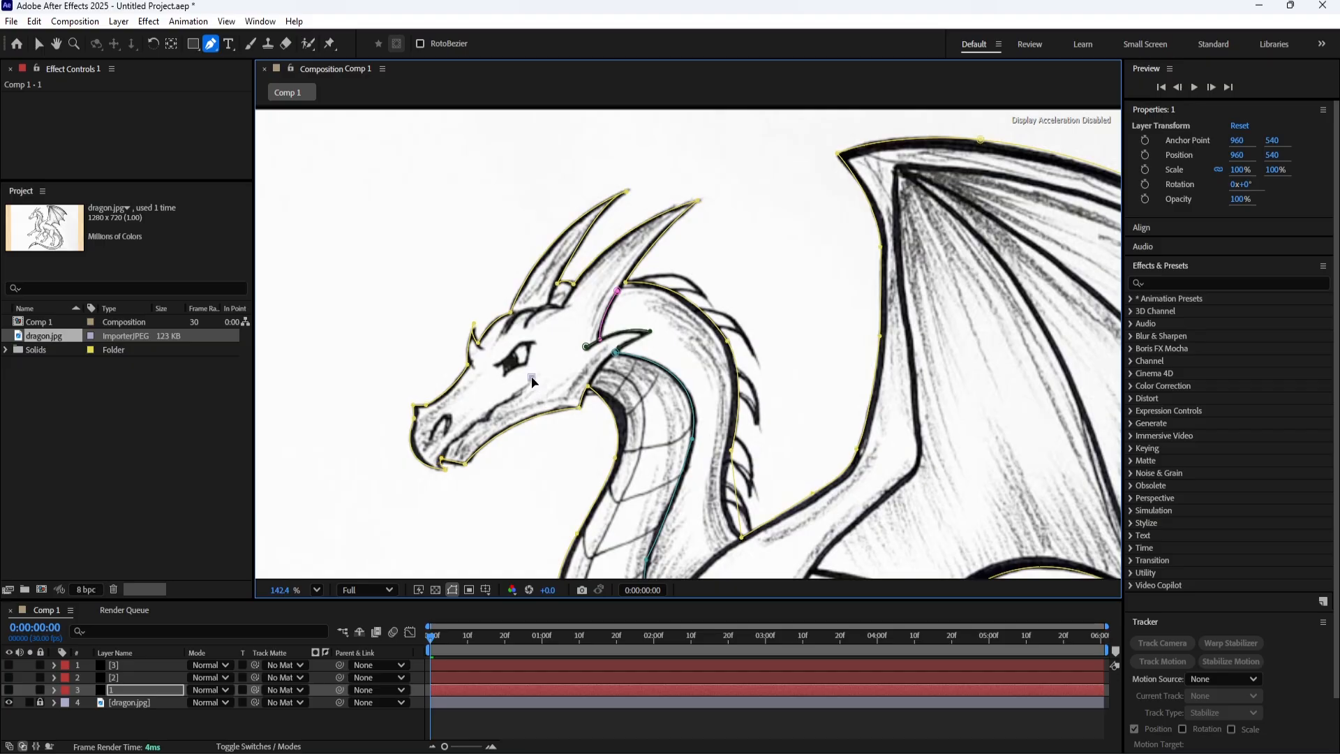
drag(441, 454, 424, 469)
key(ctrl+z)
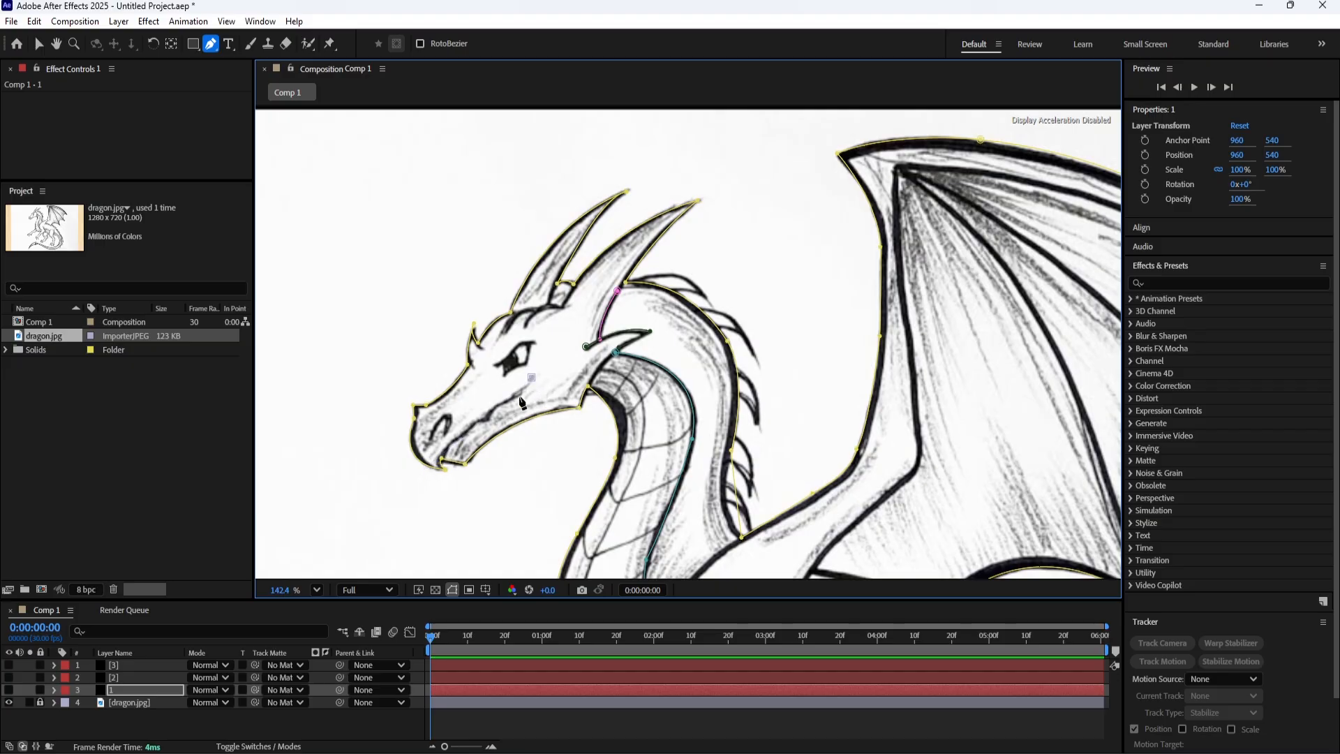
click(494, 404)
key(ctrl+z)
click(487, 414)
click(471, 426)
Trace the nostril on the snout as a separate path on layer 1.
click(110, 690)
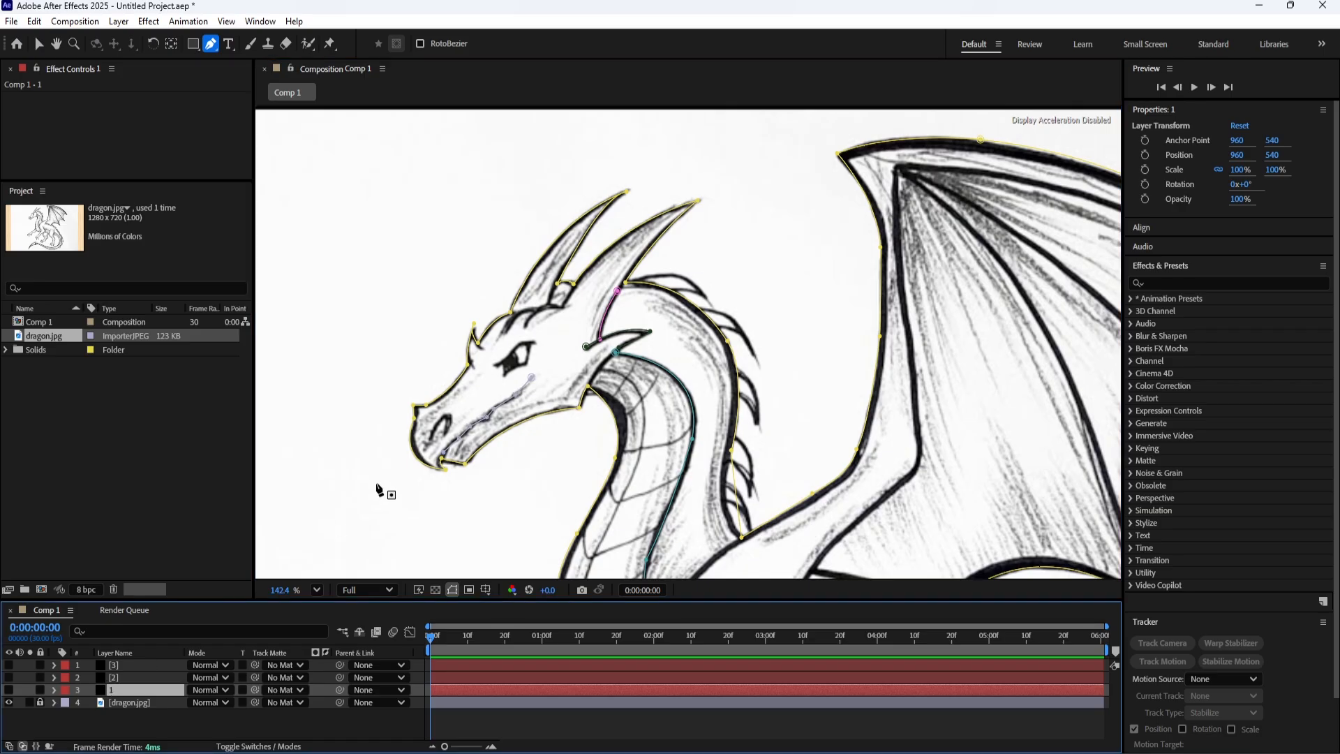
drag(447, 429, 441, 474)
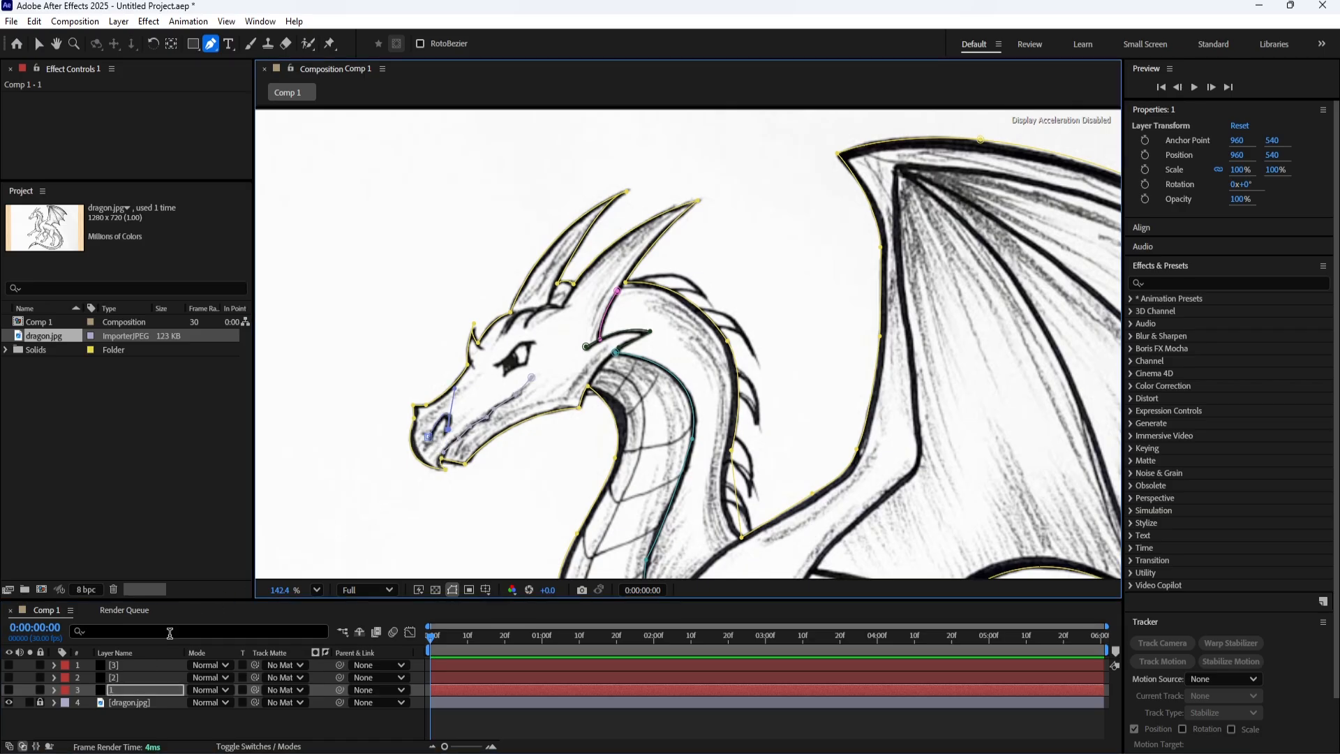
click(147, 690)
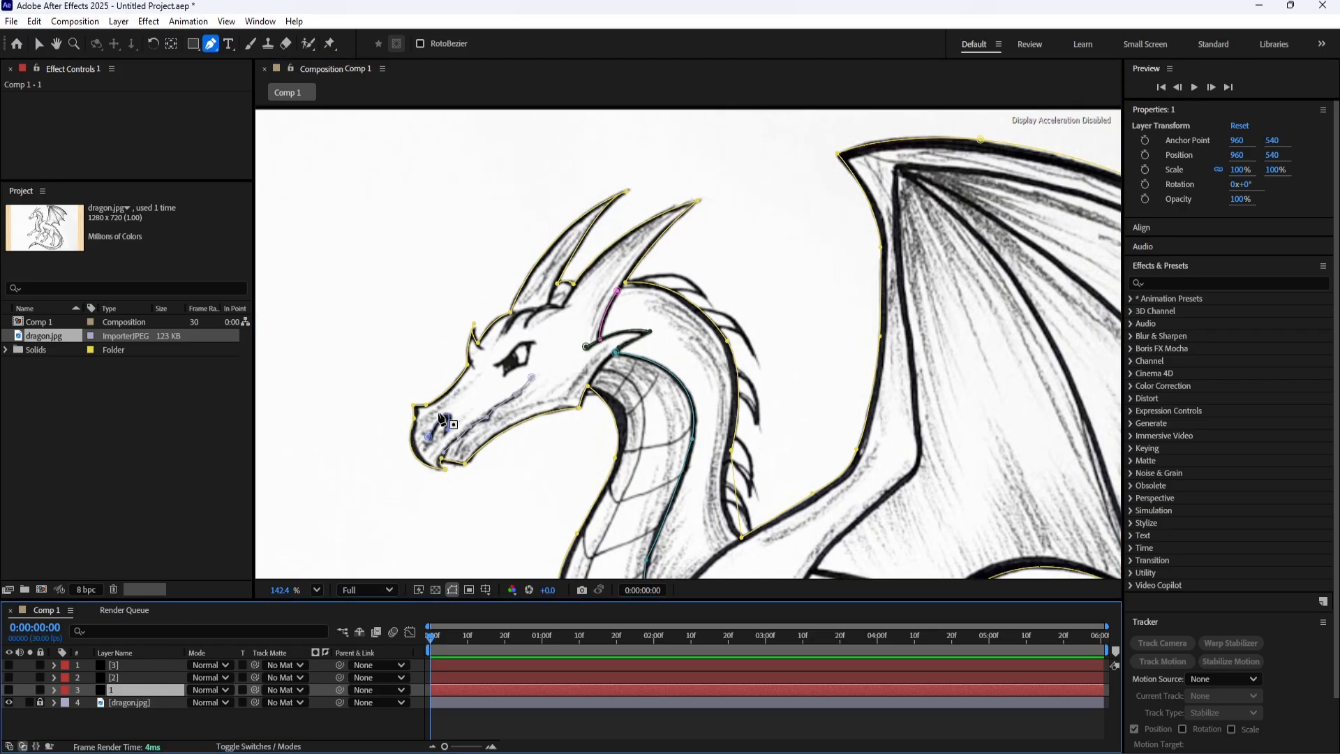
click(536, 341)
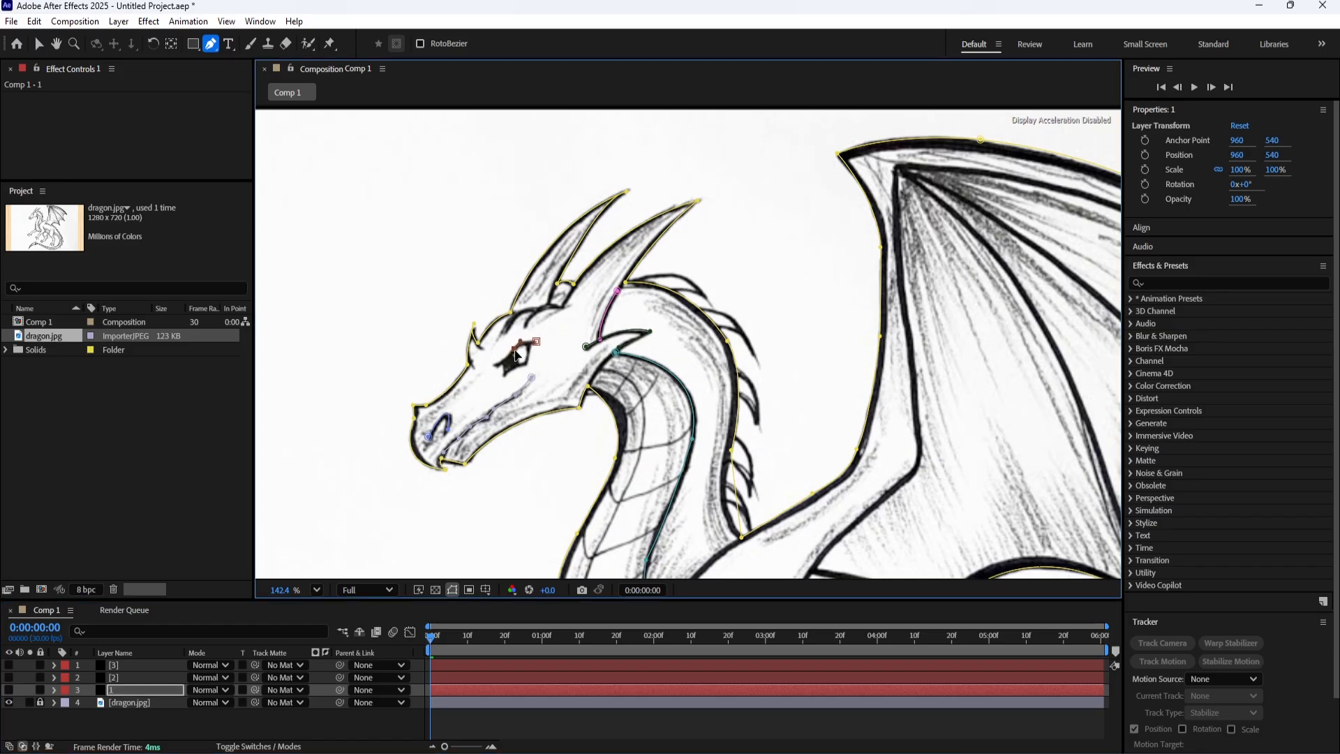
key(ctrl+z)
key(ctrl+z)
key(ctrl+z)
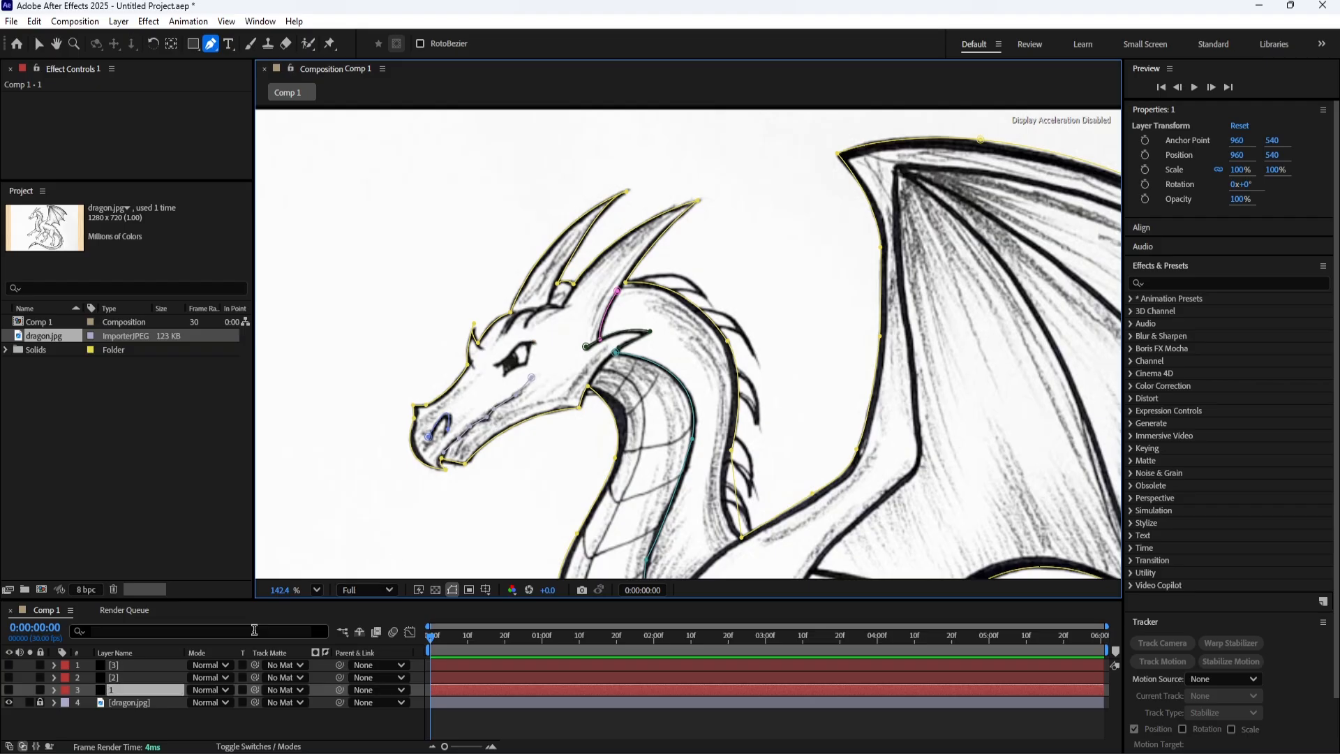
Trace the dragon's eye on layer 1, starting from its upper back corner and going around the front corner.
click(534, 341)
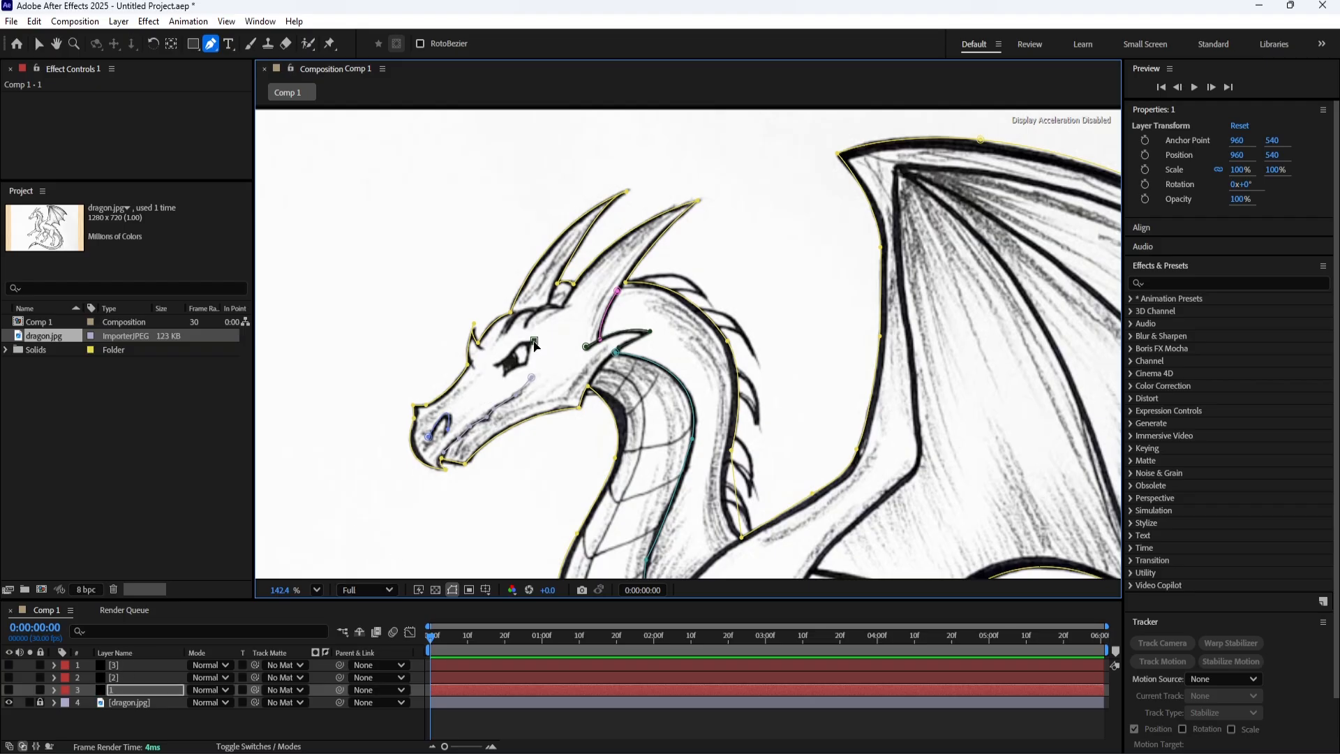
click(495, 372)
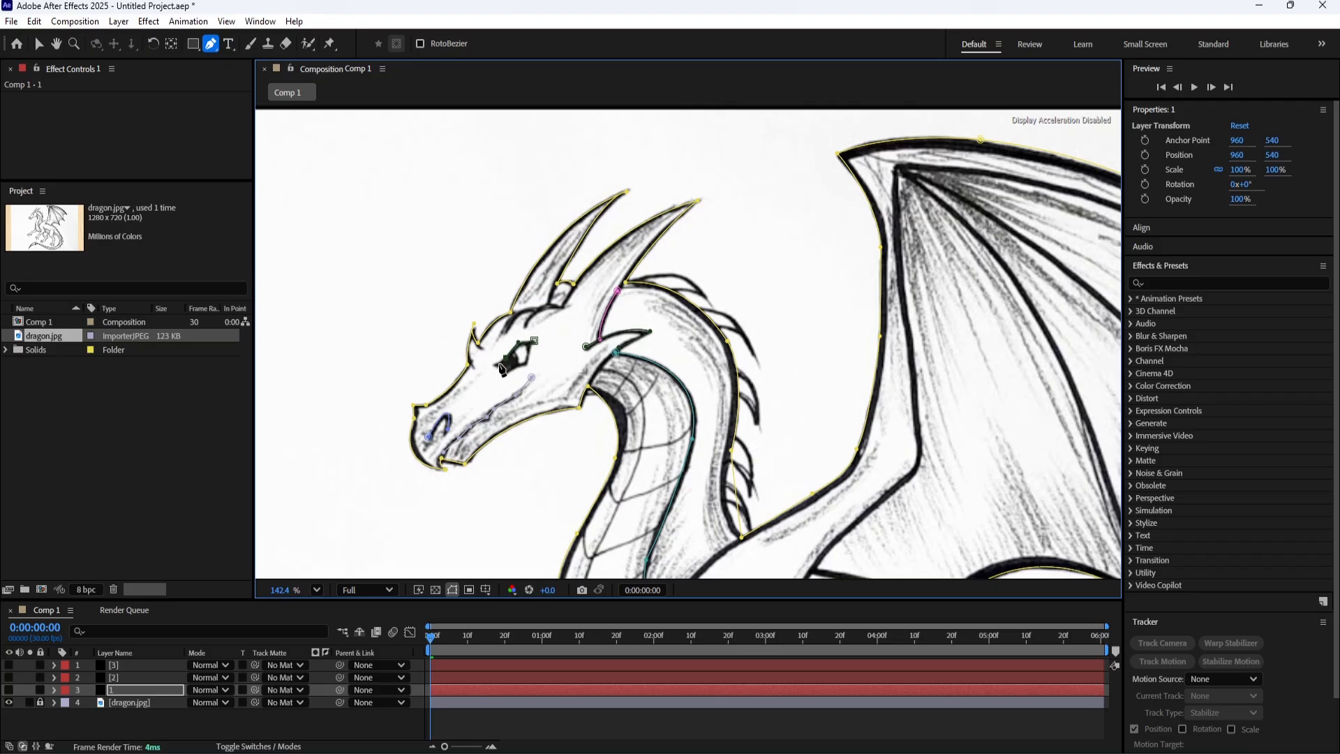
click(488, 365)
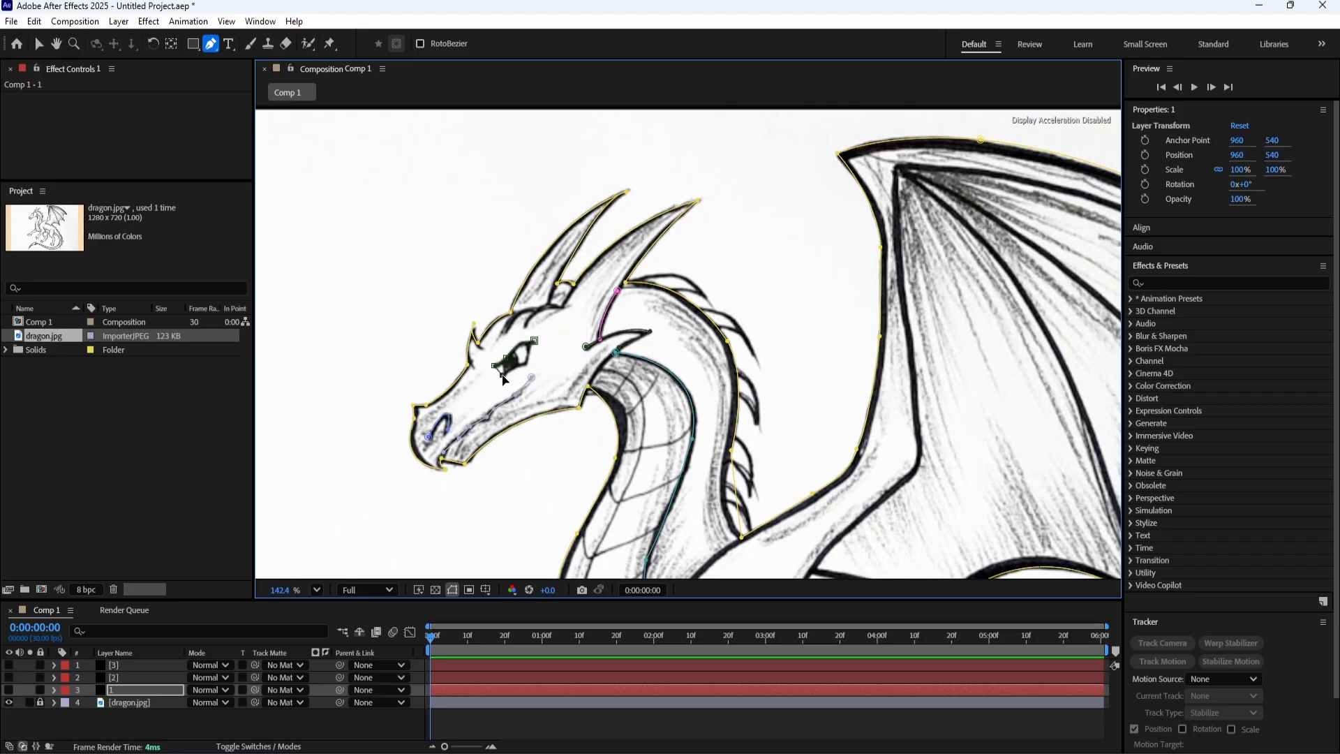
click(530, 364)
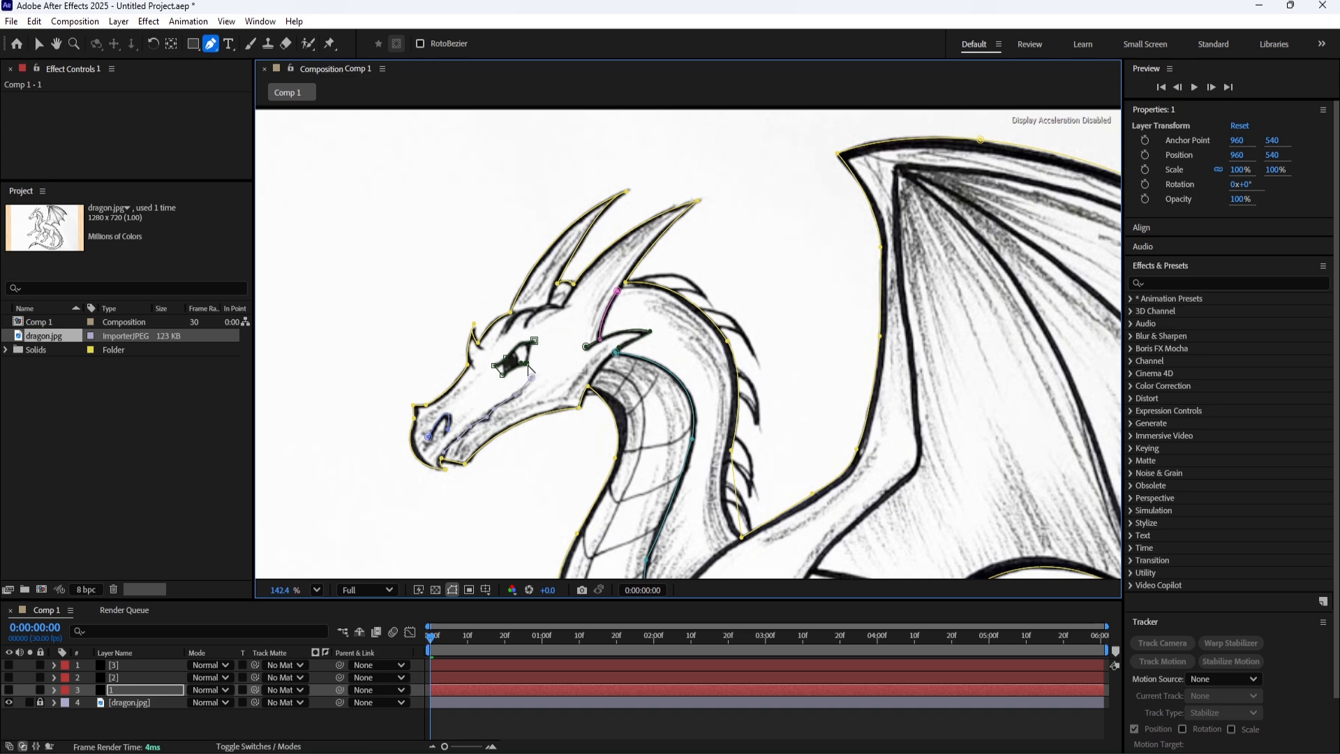
Examine the paths on layers 2 and 3 against the sketch, temporarily showing the solids to check the coverage.
drag(684, 365, 374, 286)
scroll(466, 359, down, 3)
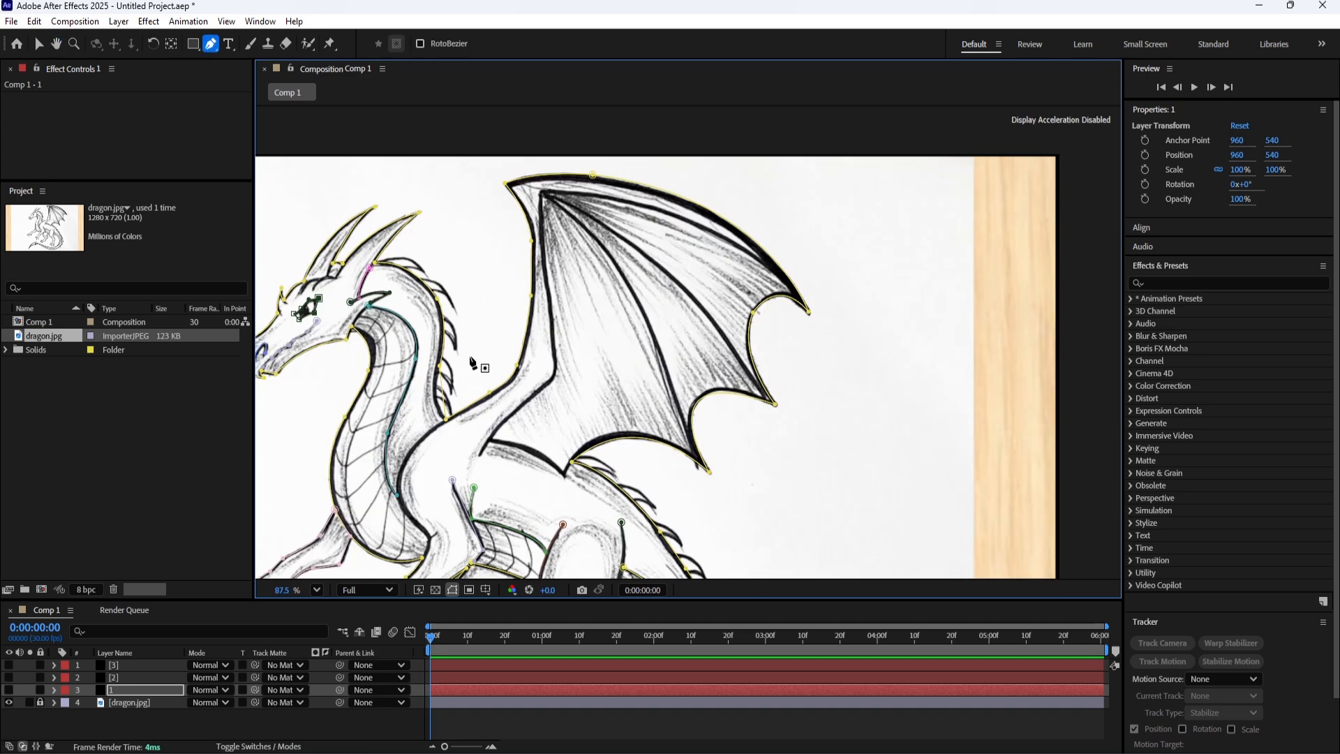
drag(466, 408, 564, 306)
click(115, 677)
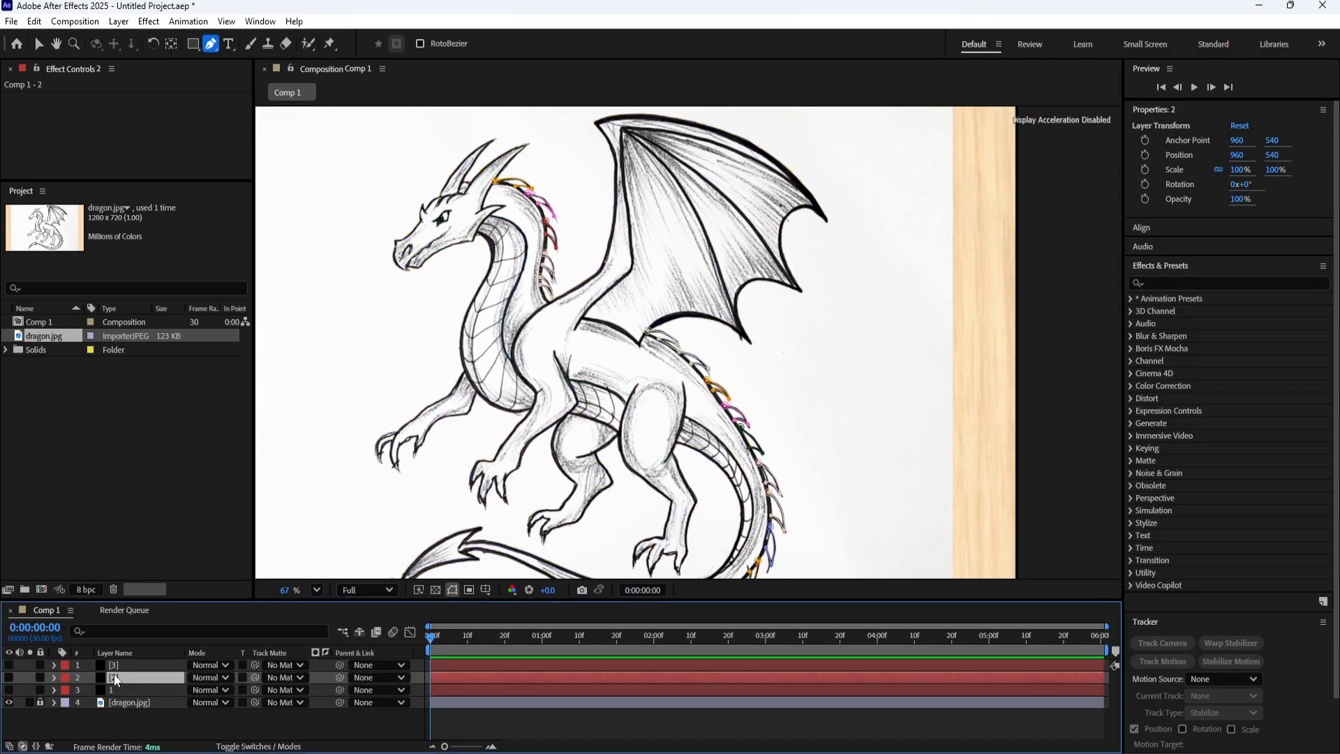
click(10, 688)
click(10, 679)
click(119, 666)
click(10, 665)
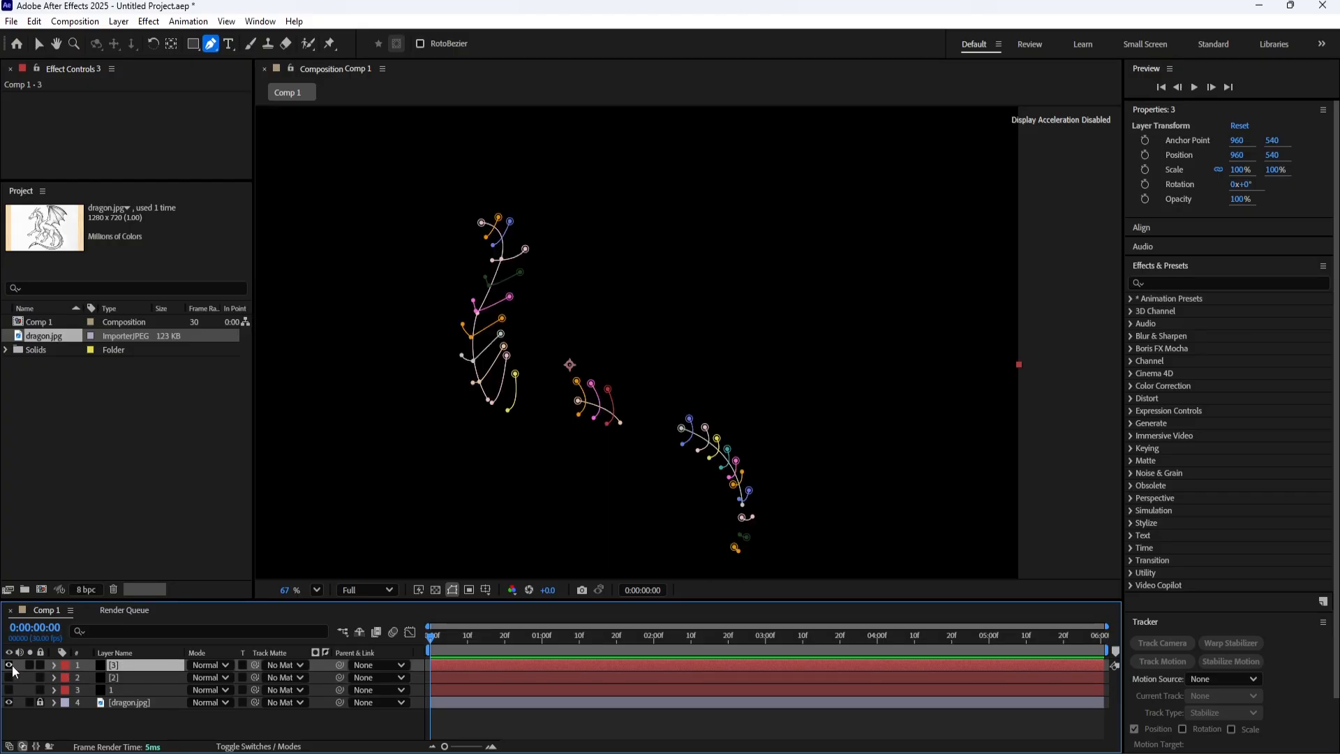
click(10, 664)
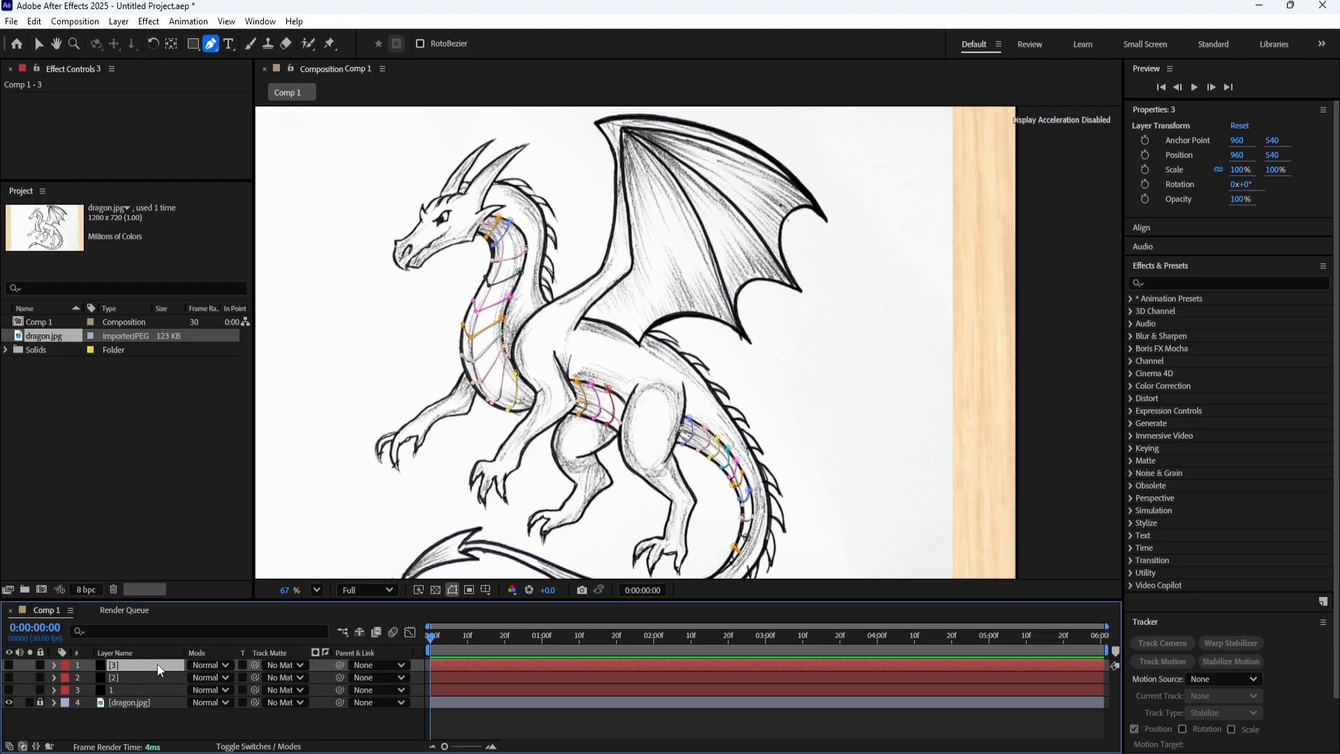
Trace the wing's inner edge on layer 3 from near the outer tip to the top joint and down the arm to the shoulder.
middle_click(596, 276)
drag(595, 276, 547, 396)
key(g)
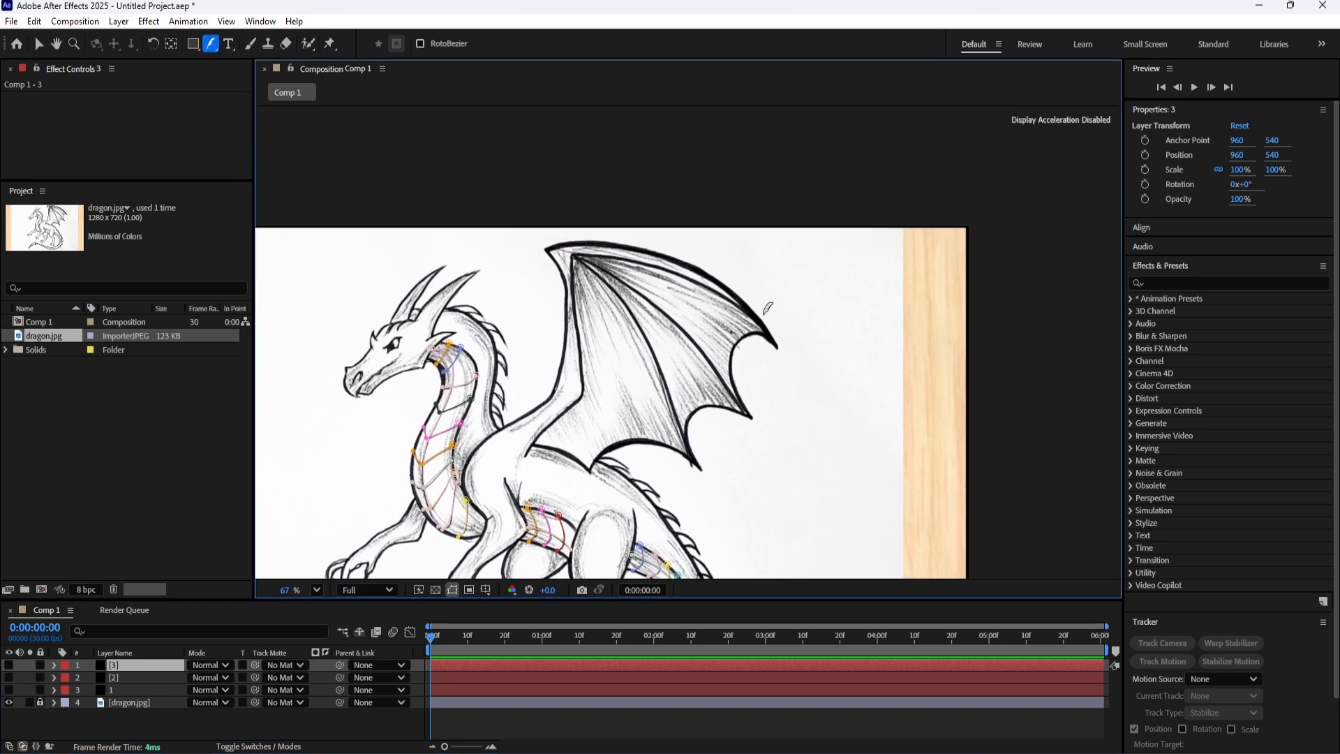
click(213, 47)
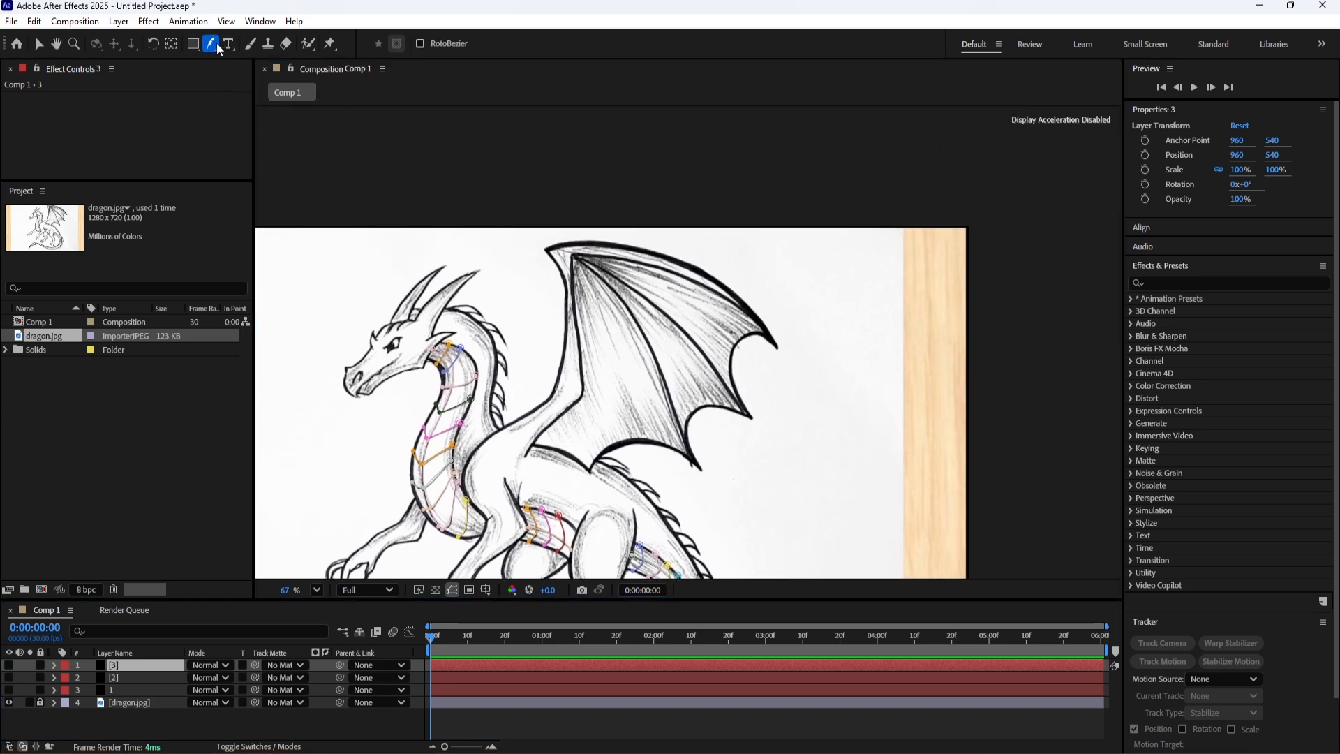
click(258, 49)
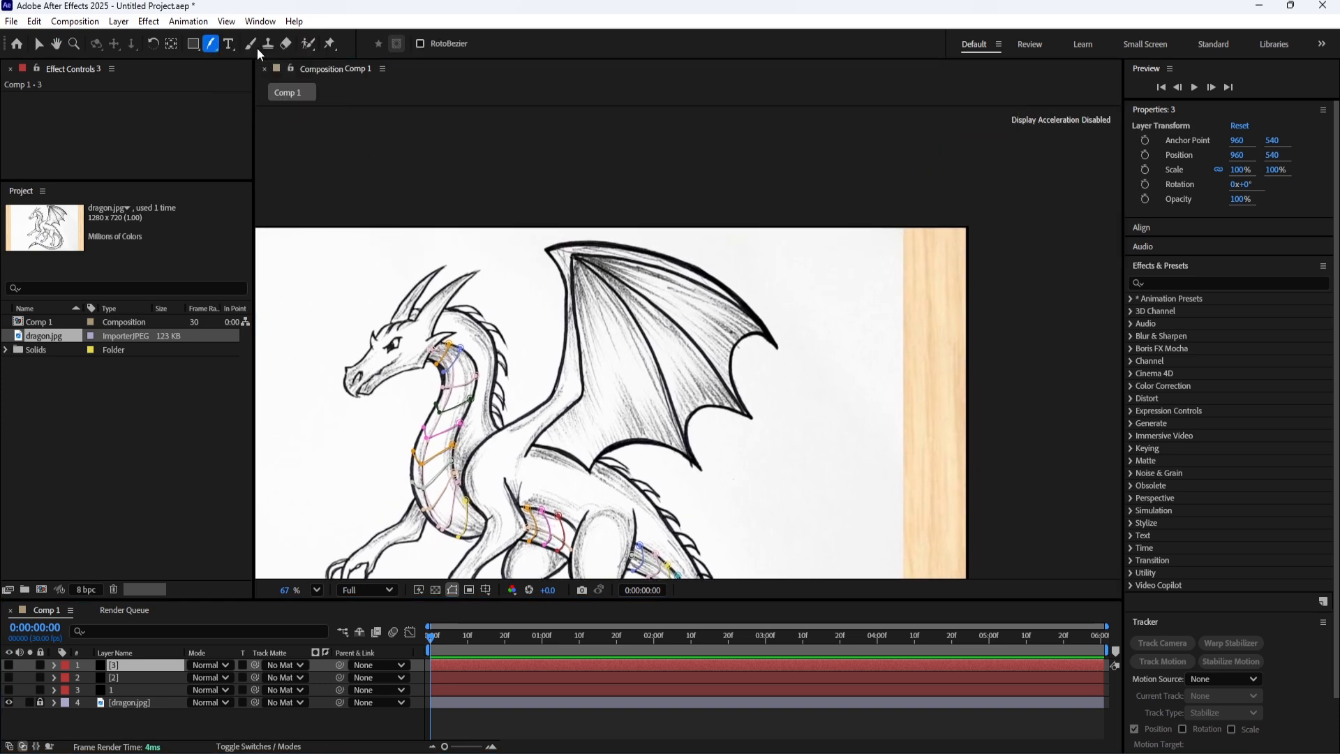
click(747, 308)
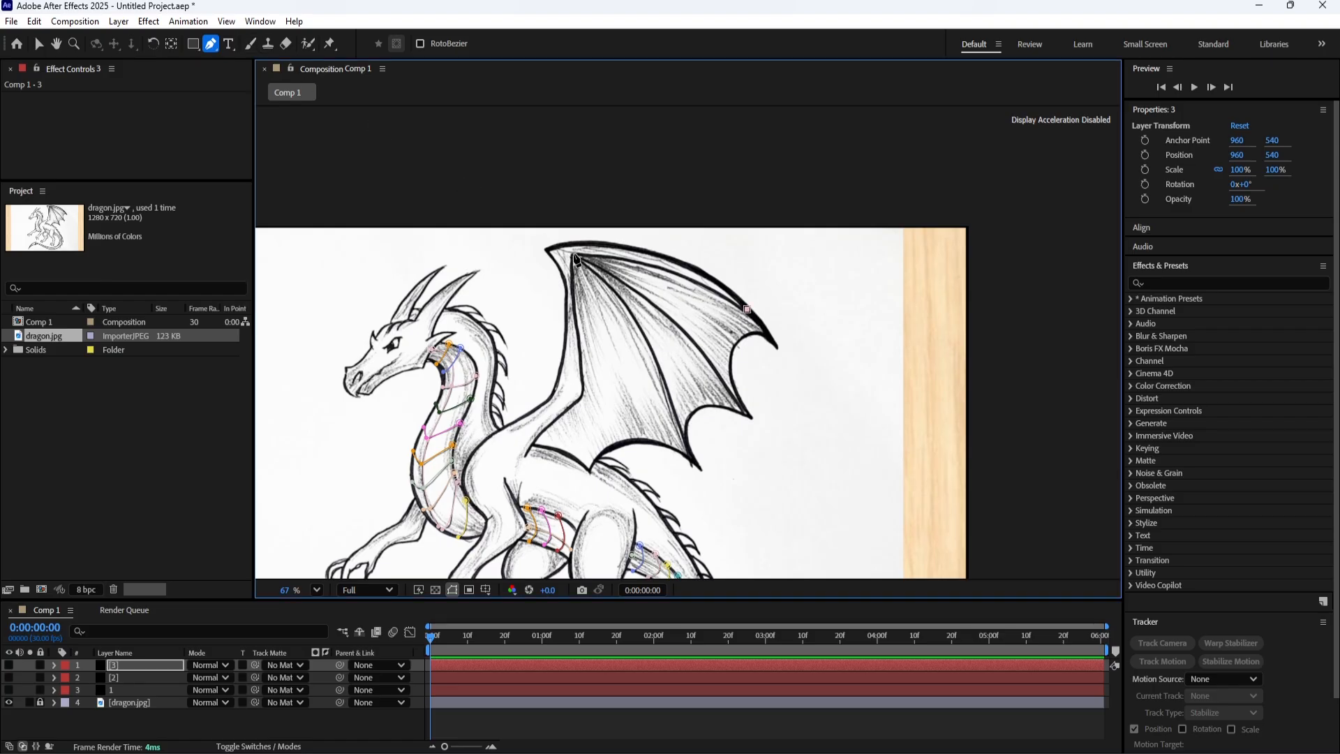
mouse_move(572, 255)
mouse_down()
mouse_move(543, 269)
mouse_move(487, 263)
mouse_move(574, 257)
mouse_up()
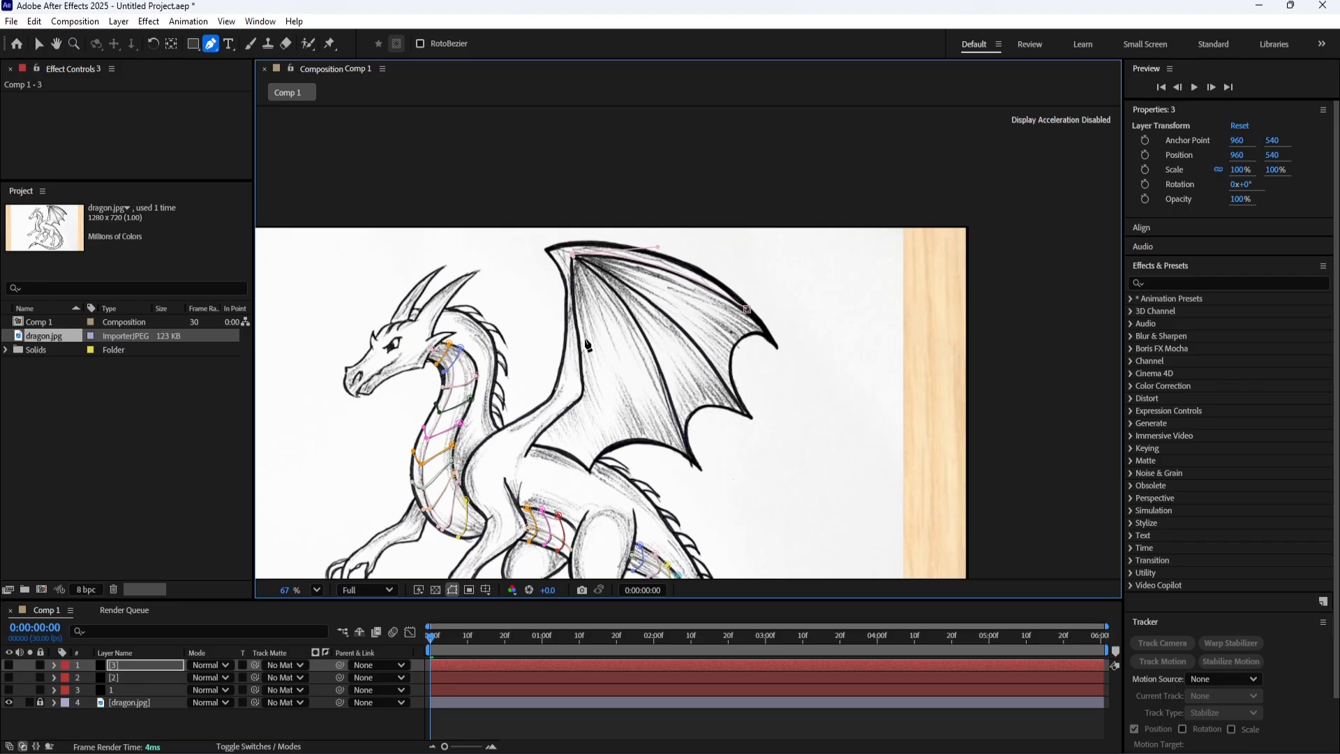
click(582, 376)
drag(573, 402, 559, 408)
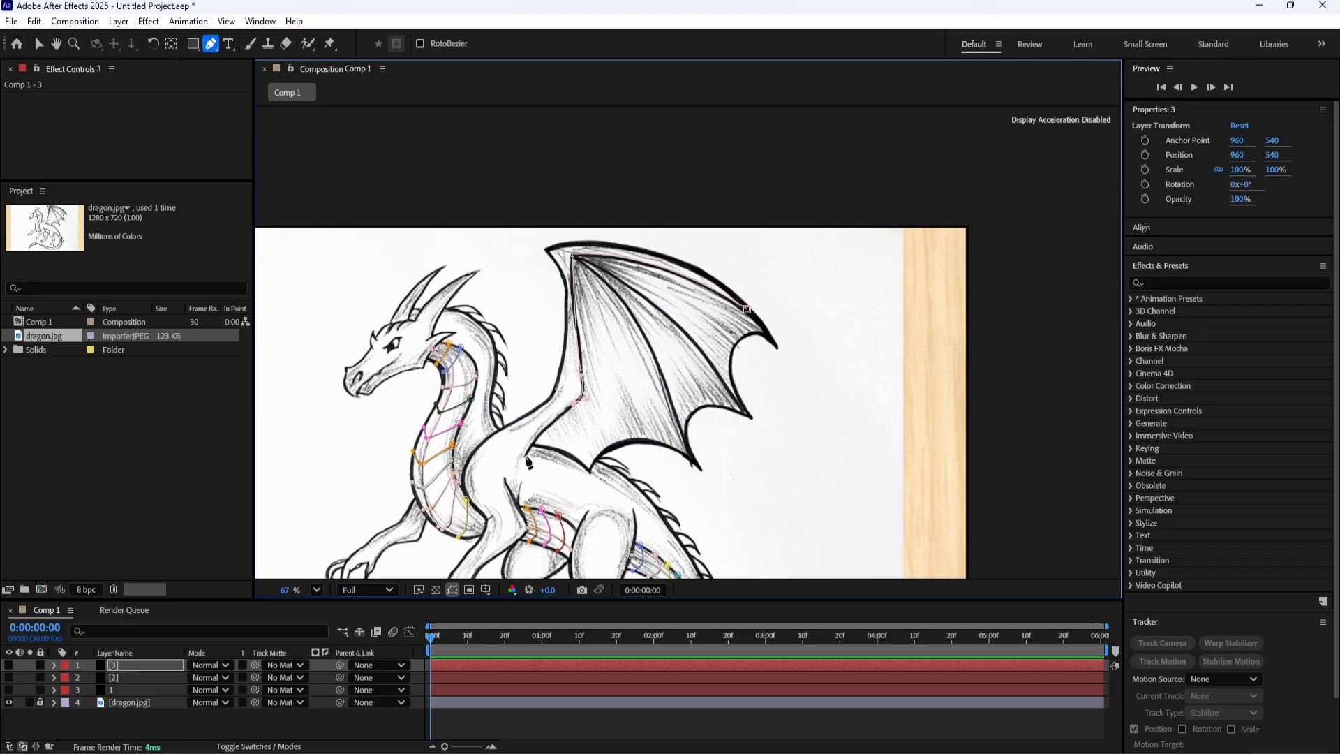
mouse_move(525, 455)
mouse_down()
mouse_move(506, 482)
mouse_move(525, 455)
mouse_up()
Trace the curved wing rib on layer 3 from the wing's lowest point up to the top joint.
click(175, 669)
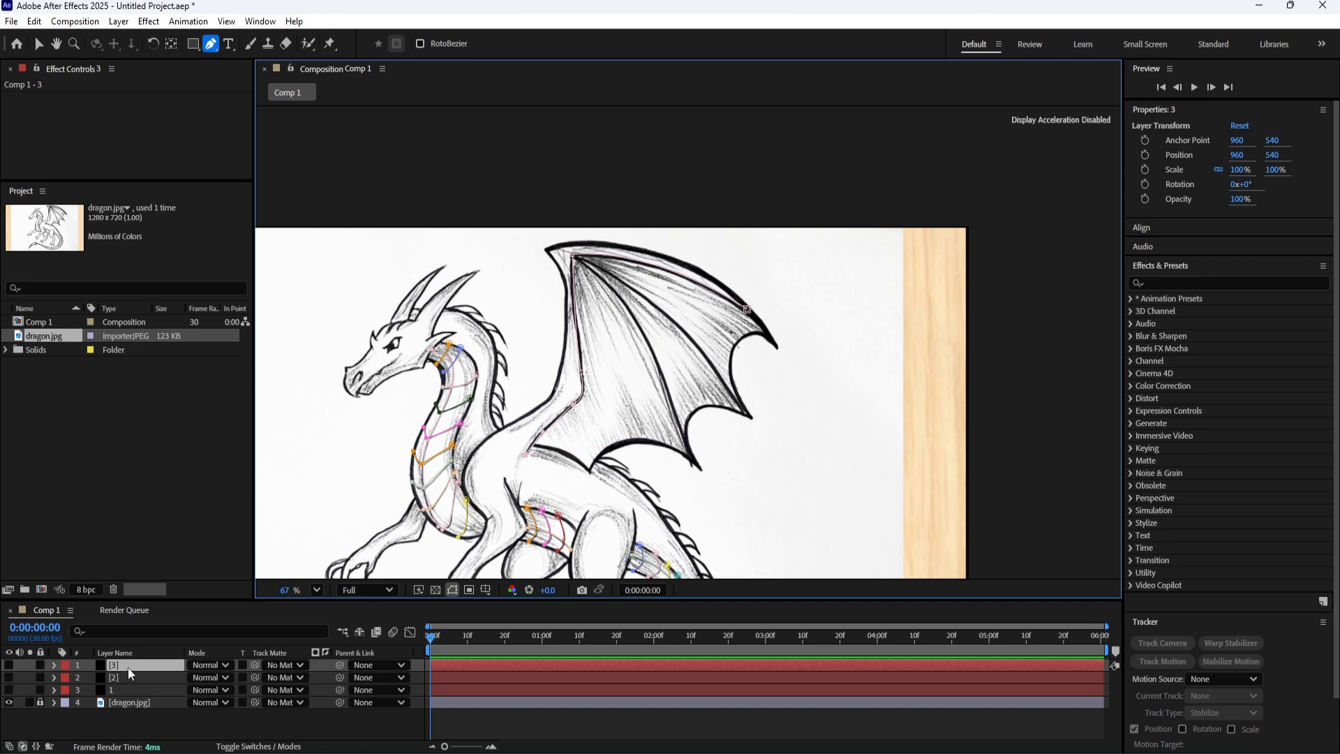
click(683, 438)
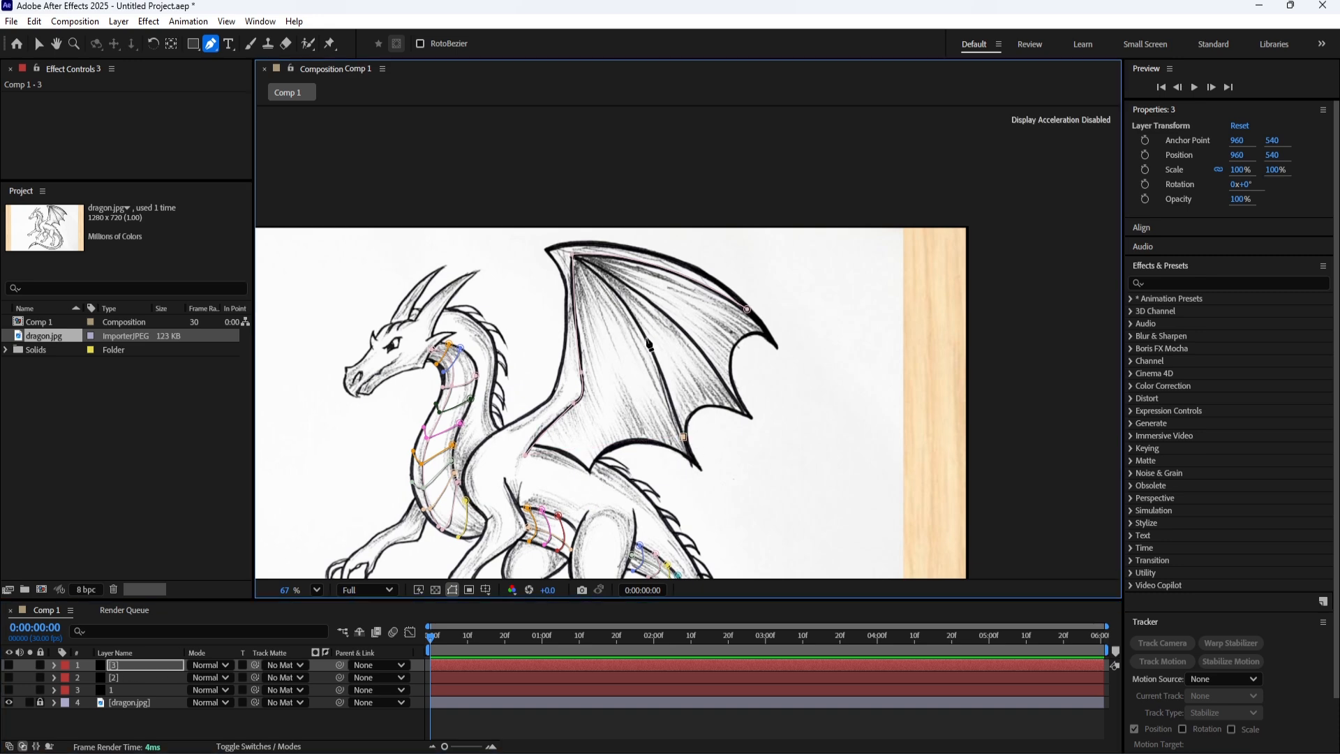
drag(644, 333, 631, 317)
mouse_move(575, 259)
mouse_down()
mouse_move(528, 230)
mouse_move(575, 263)
mouse_up()
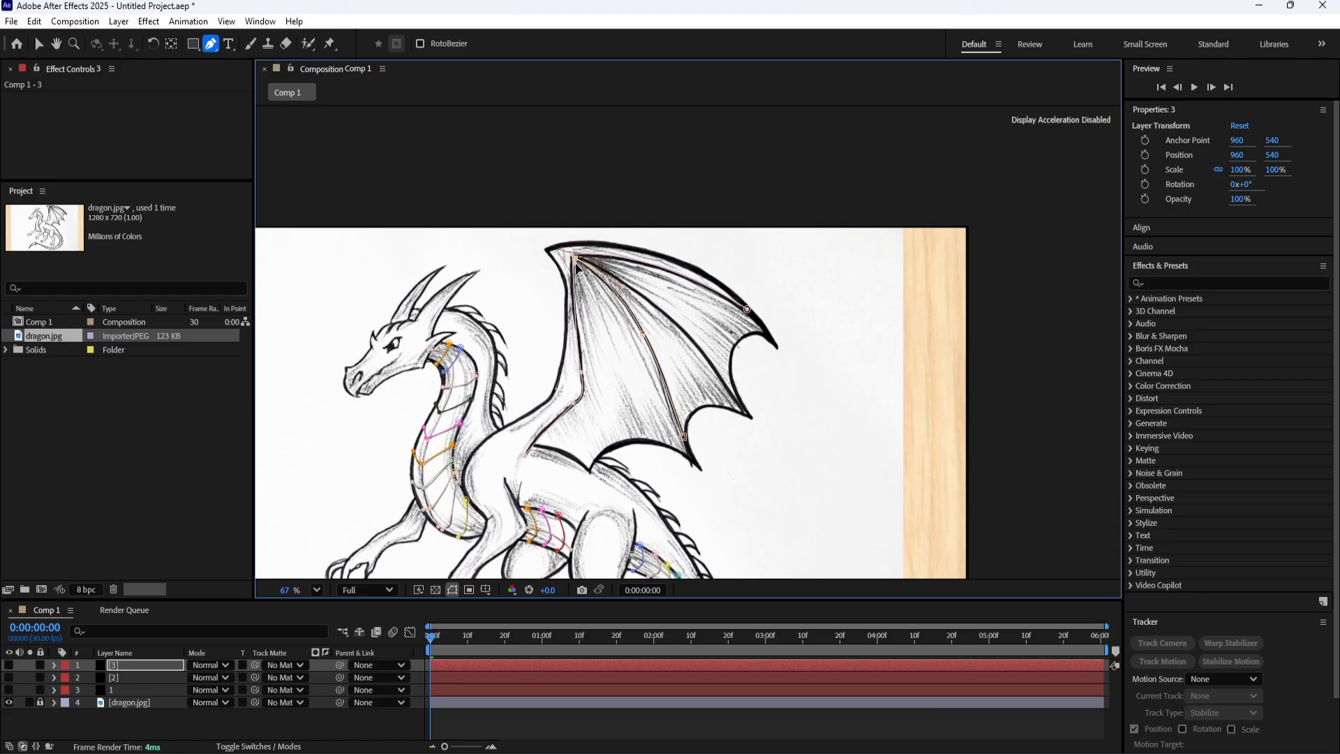
click(129, 665)
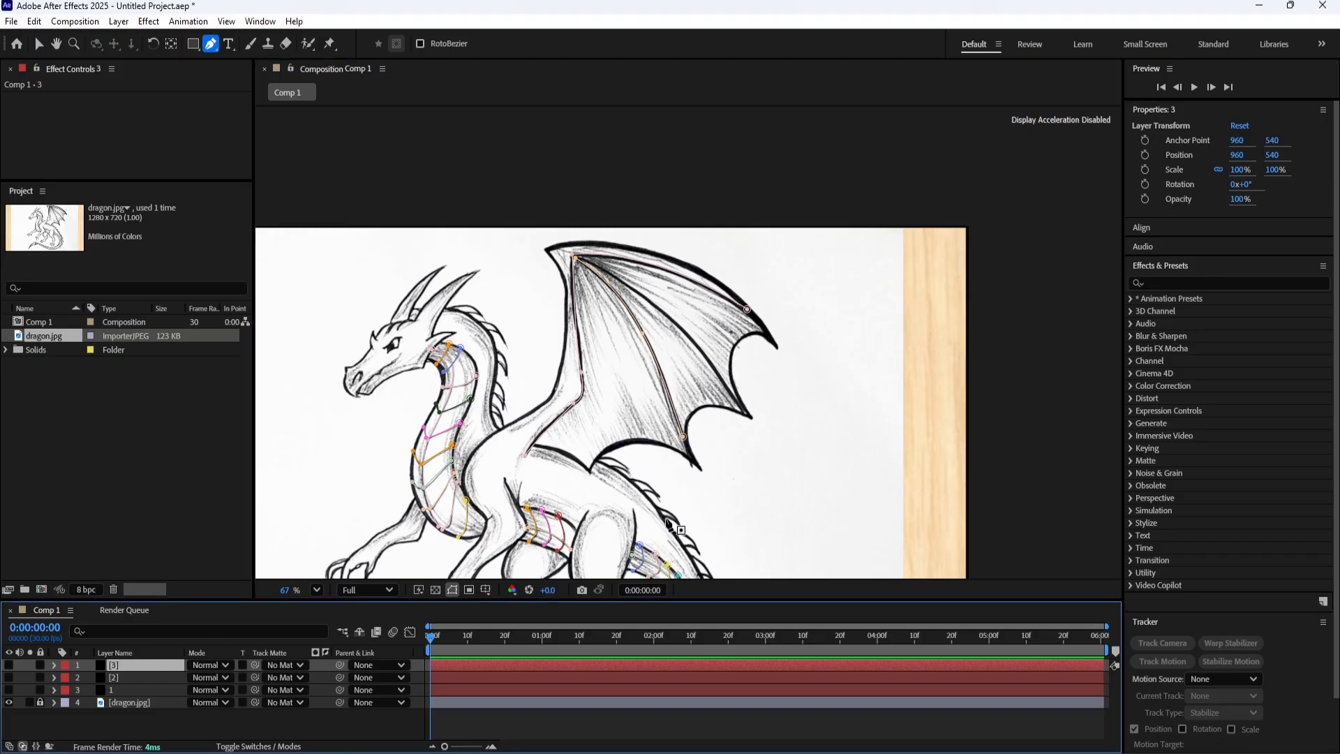
Trace the outer curved wing rib on layer 3 from the middle wing point on the outer edge up to the top joint.
click(748, 414)
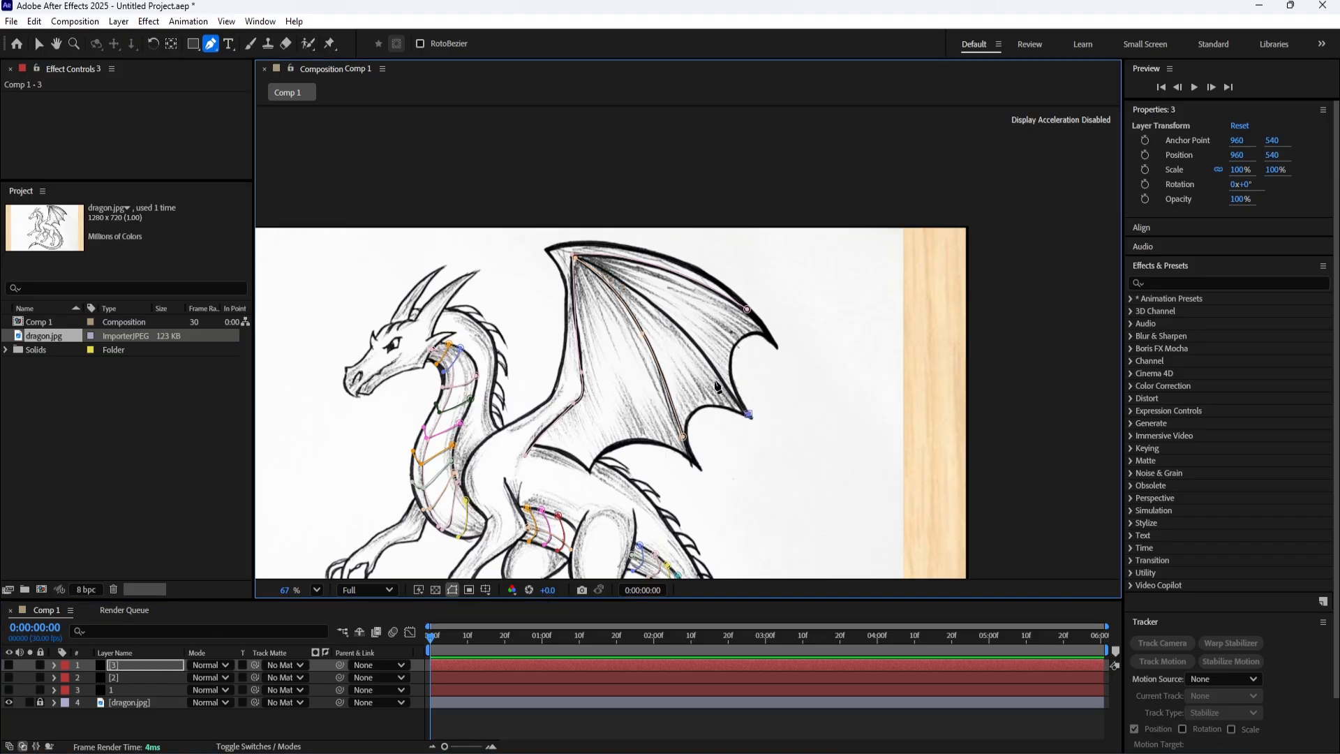
click(668, 315)
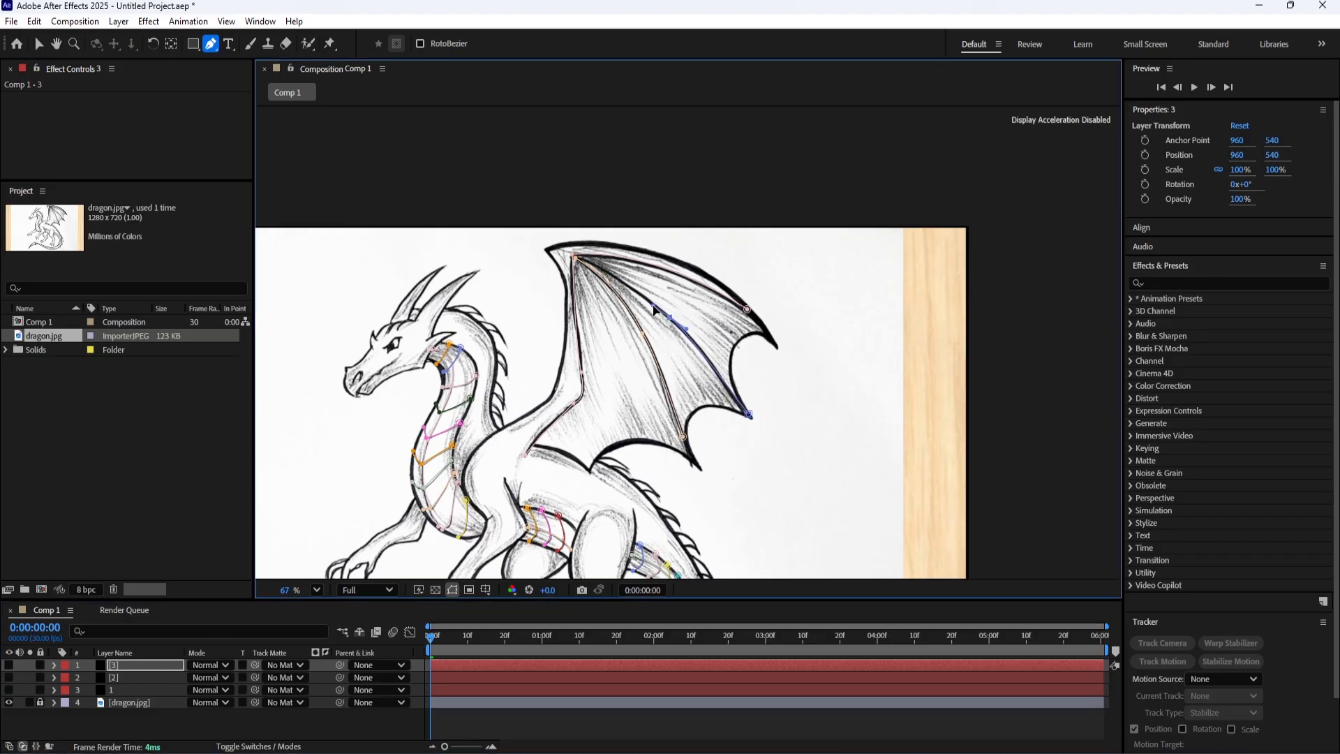
click(574, 257)
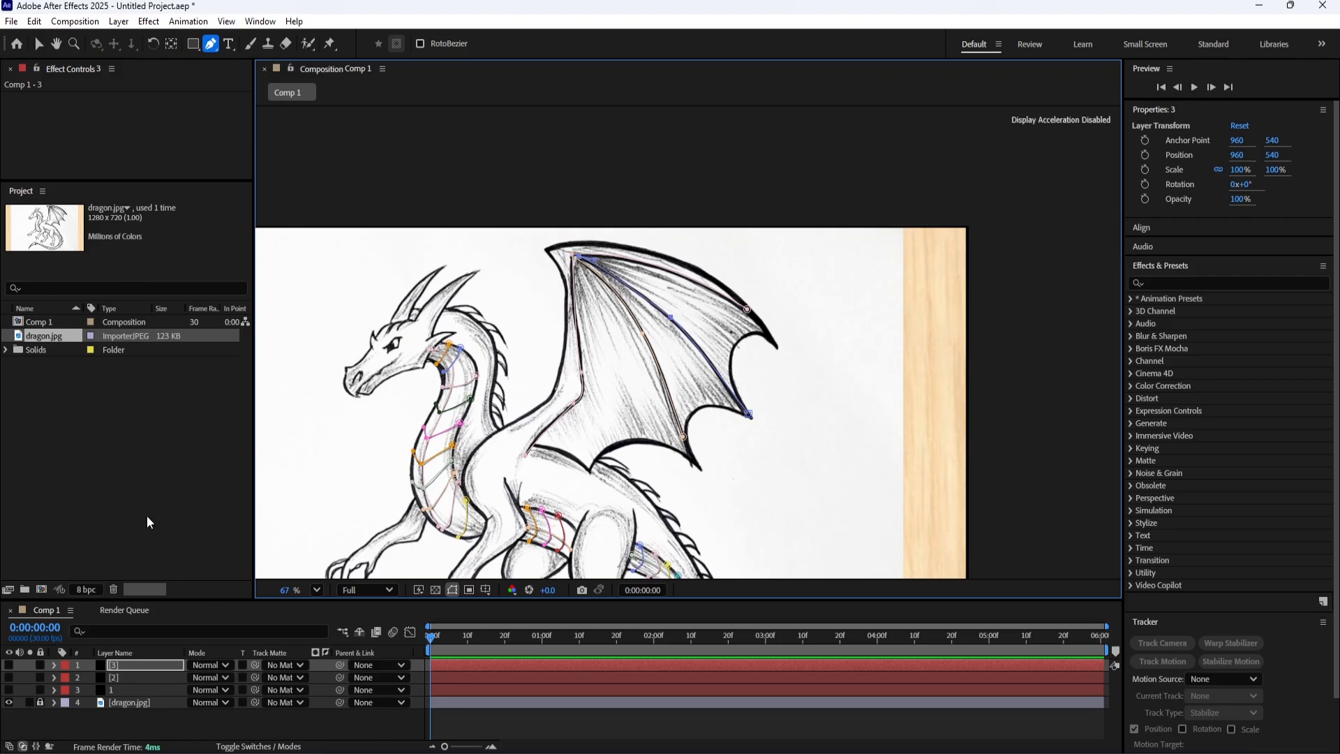
click(40, 44)
drag(458, 392, 540, 231)
scroll(557, 286, down, 2)
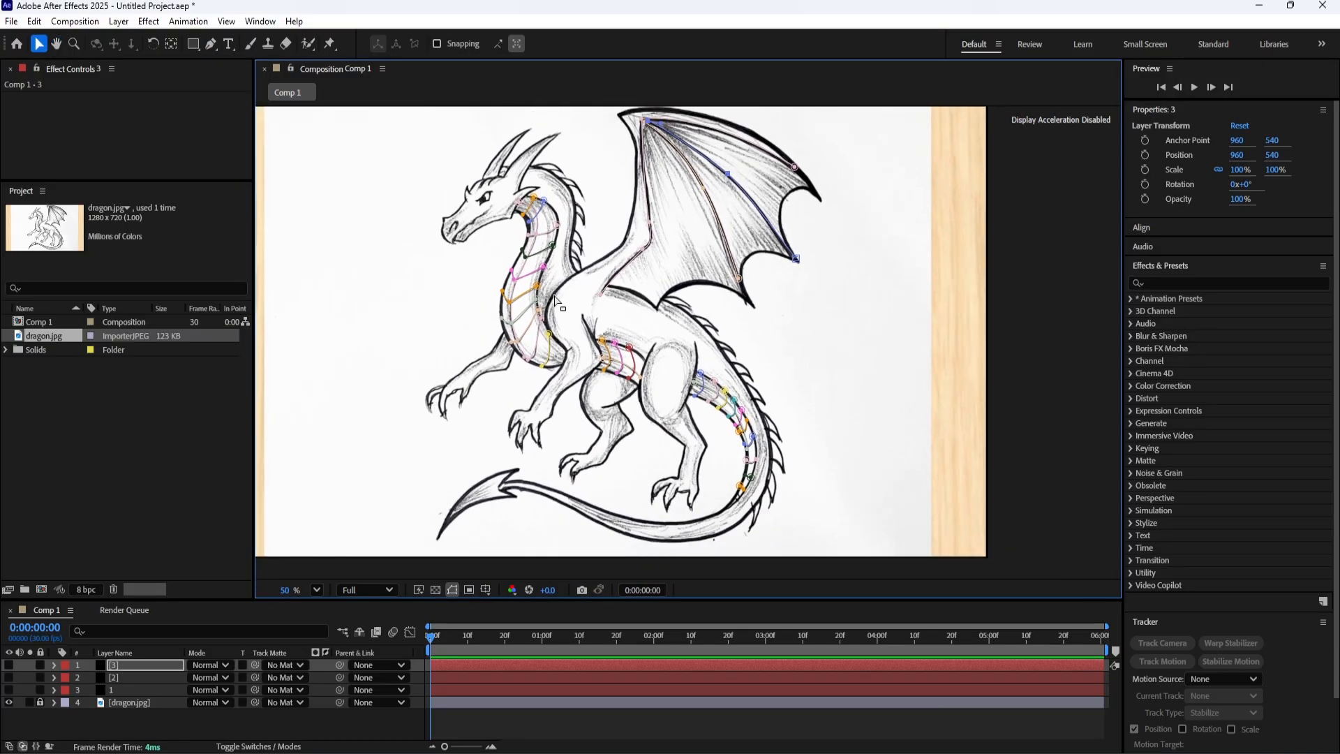
scroll(614, 346, down, 2)
Make solids 1, 2 and 3 visible again and check the masks drawn on each layer.
drag(8, 664, 8, 689)
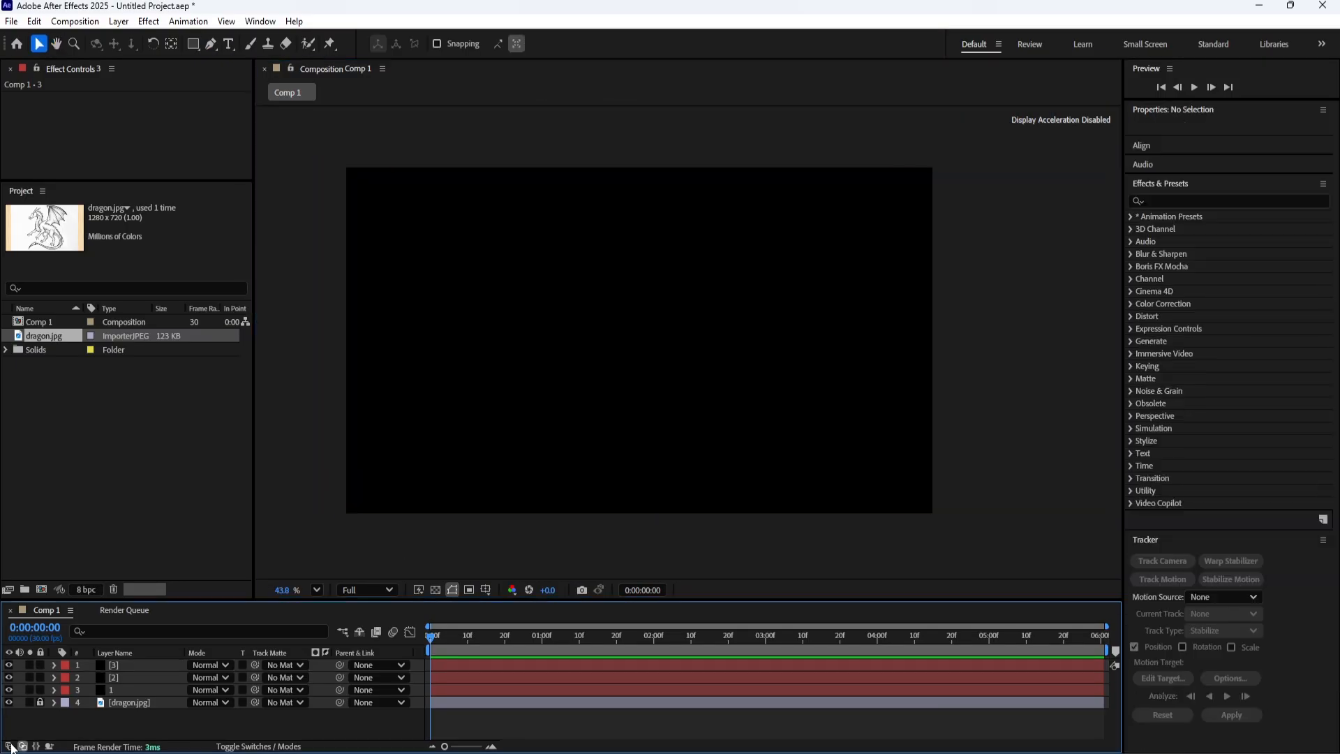
click(126, 689)
shift+click(124, 681)
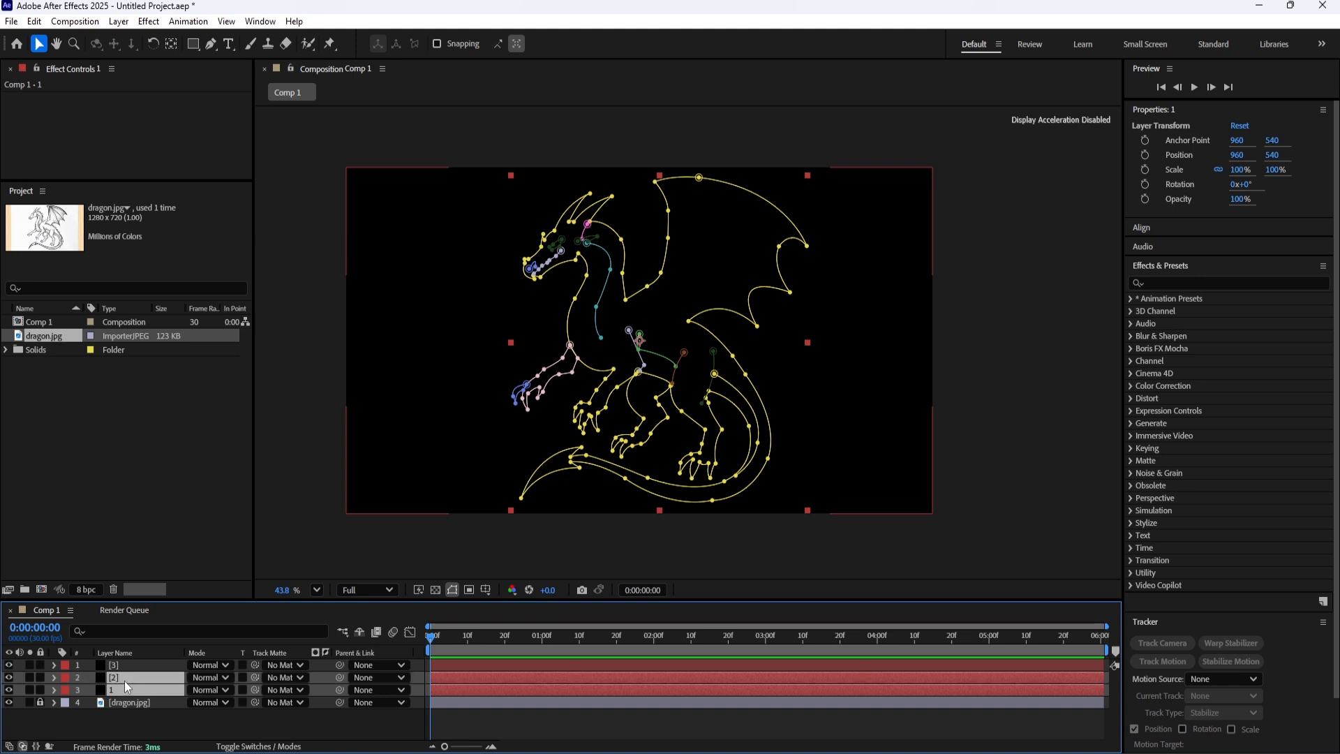
shift+click(128, 665)
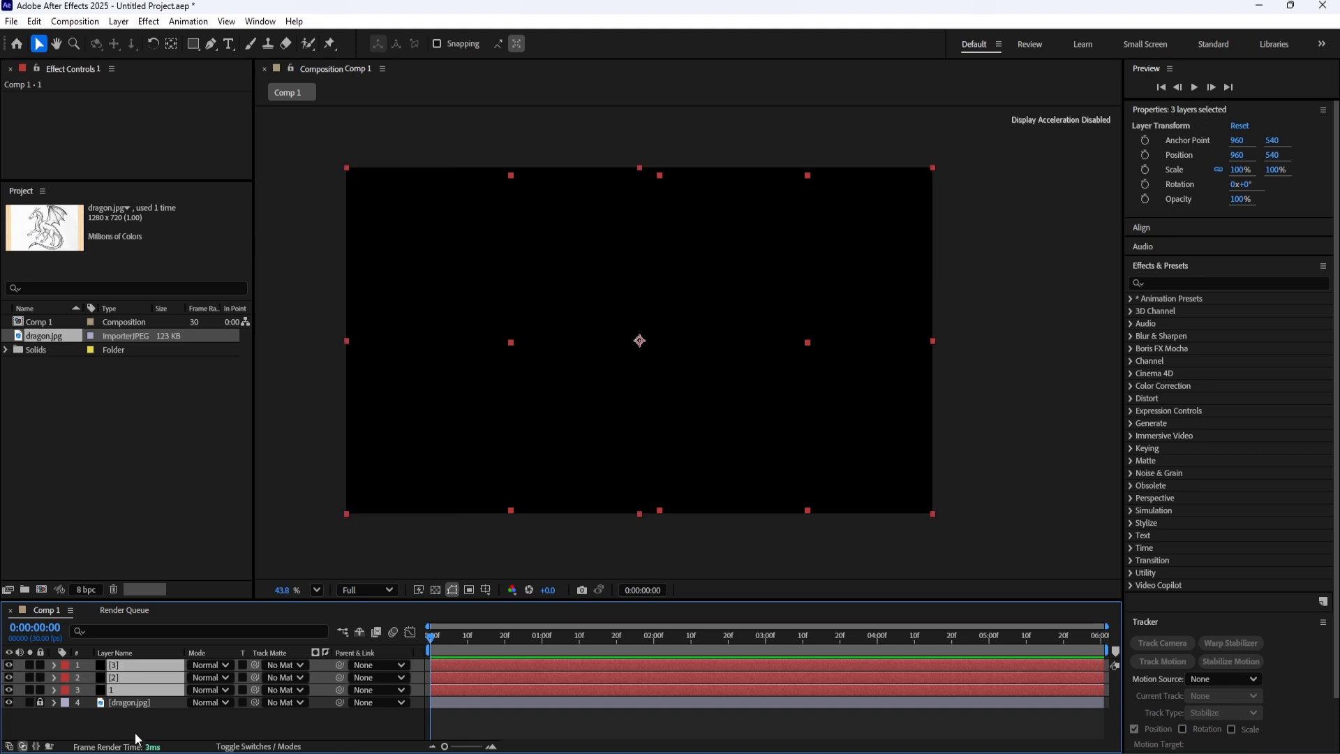
click(136, 732)
click(132, 667)
click(131, 678)
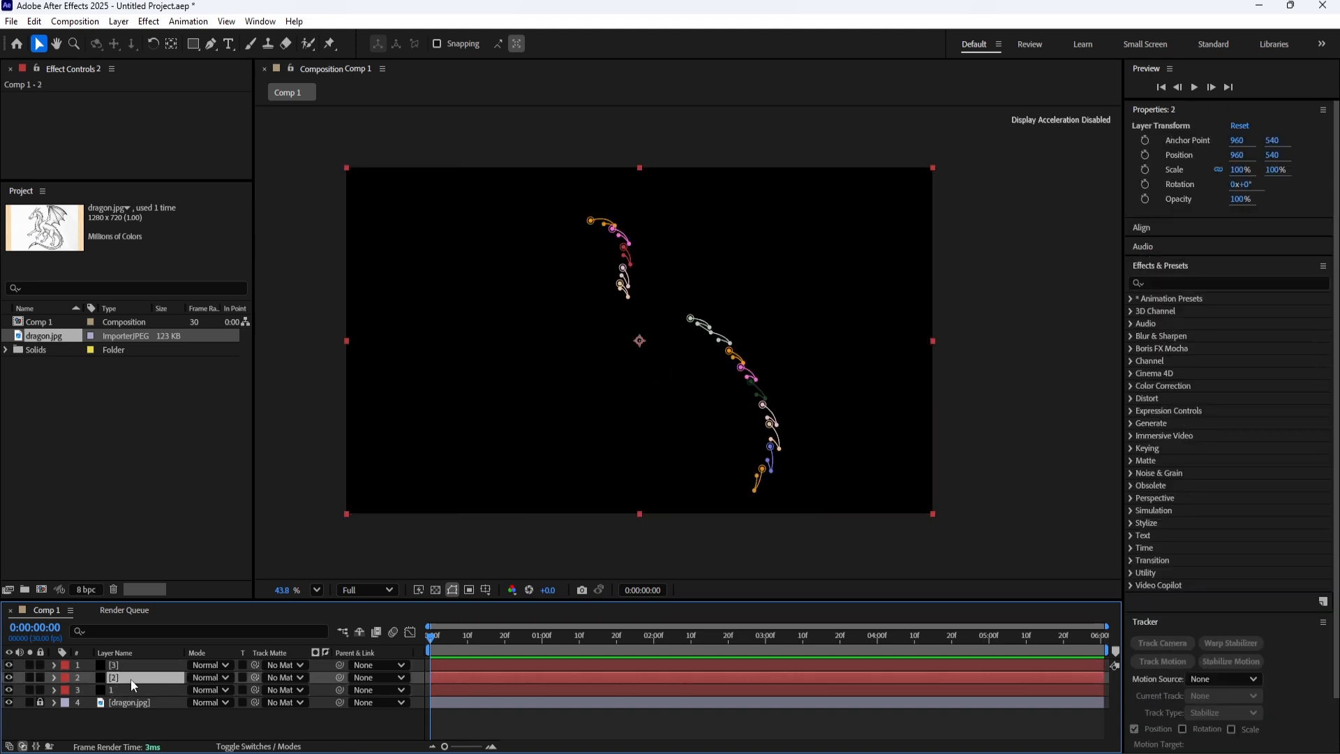
Apply the Saber effect to layer 1.
click(133, 689)
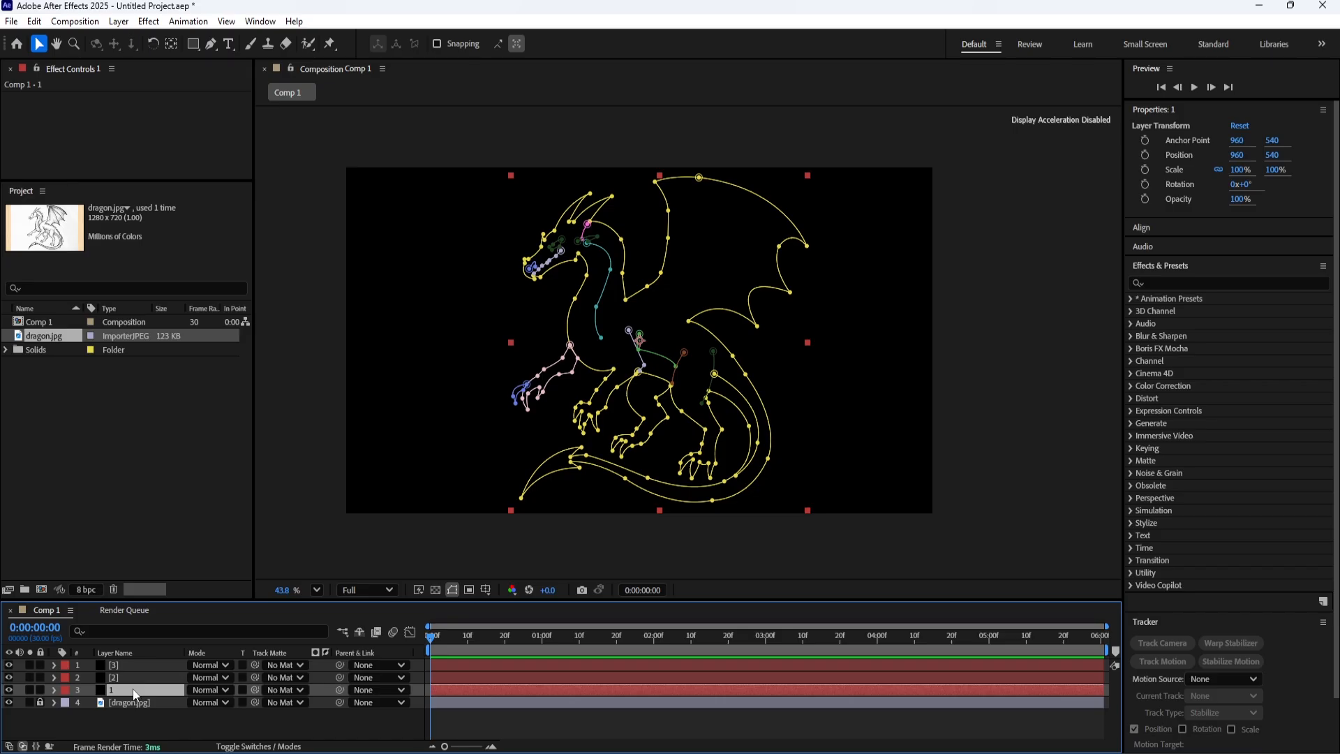
key(ctrl+space)
text(sa)
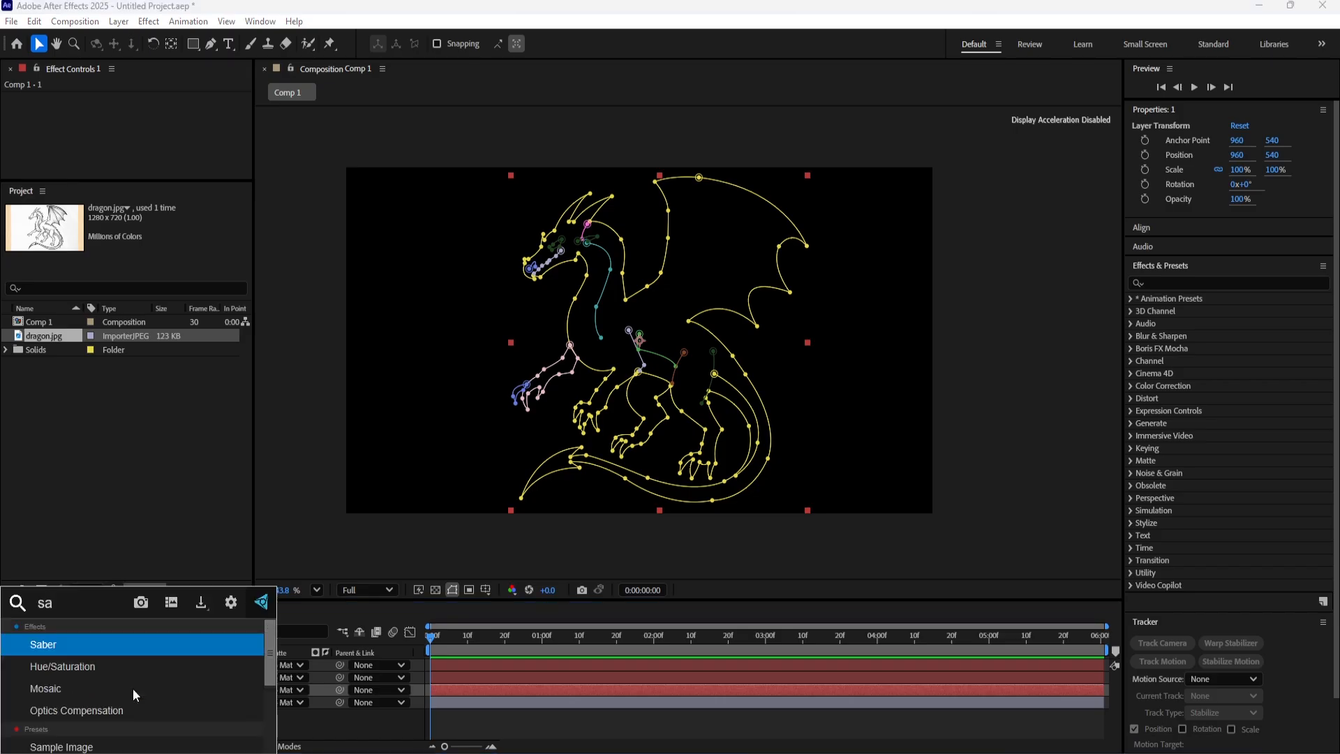
text(ber)
key(Return)
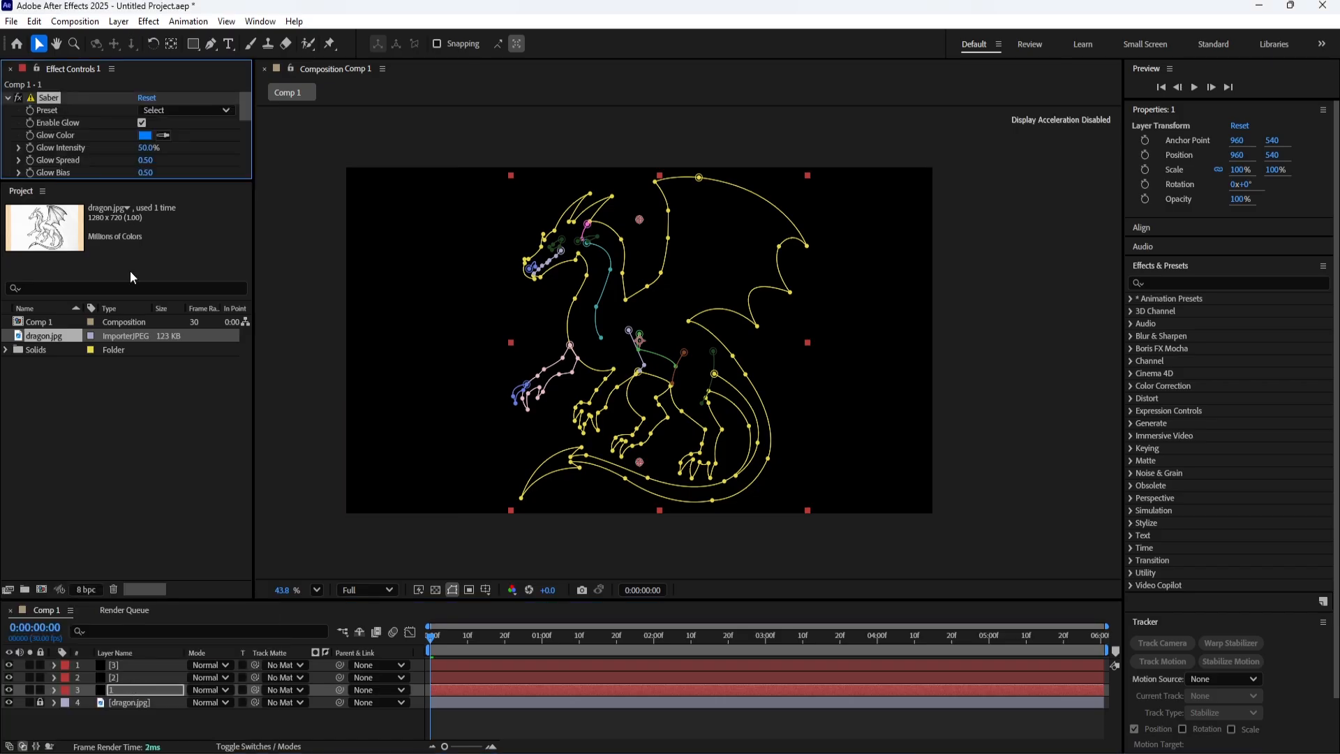
Enlarge the effect settings area and set layer 1's Saber core type to Layer Masks.
drag(146, 180, 153, 420)
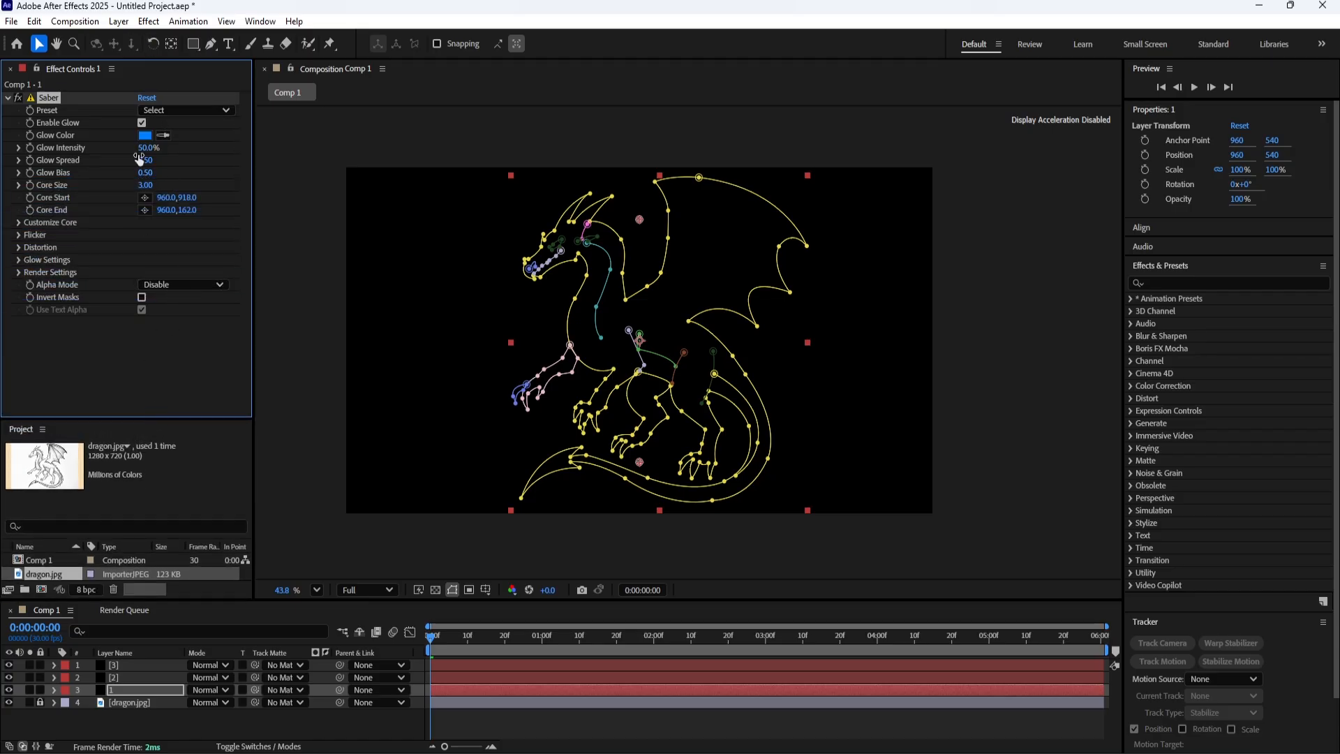
click(19, 223)
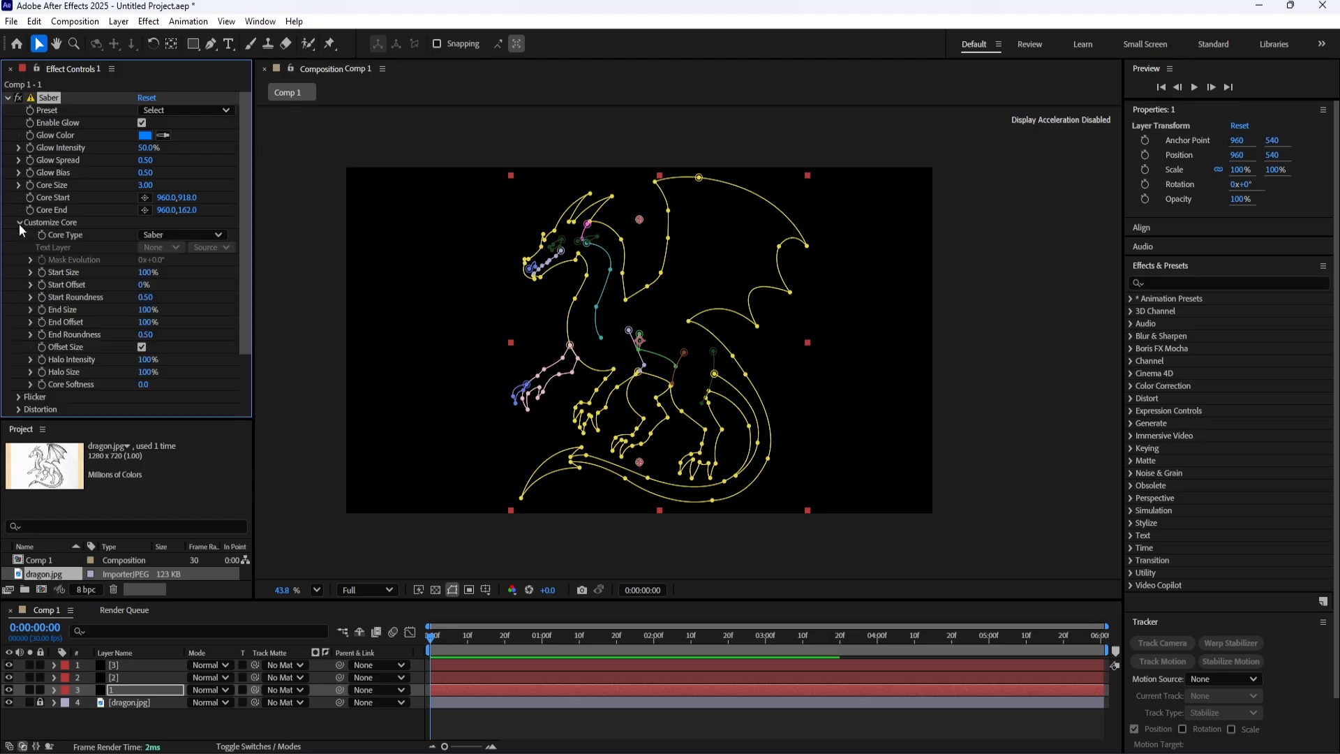
click(192, 235)
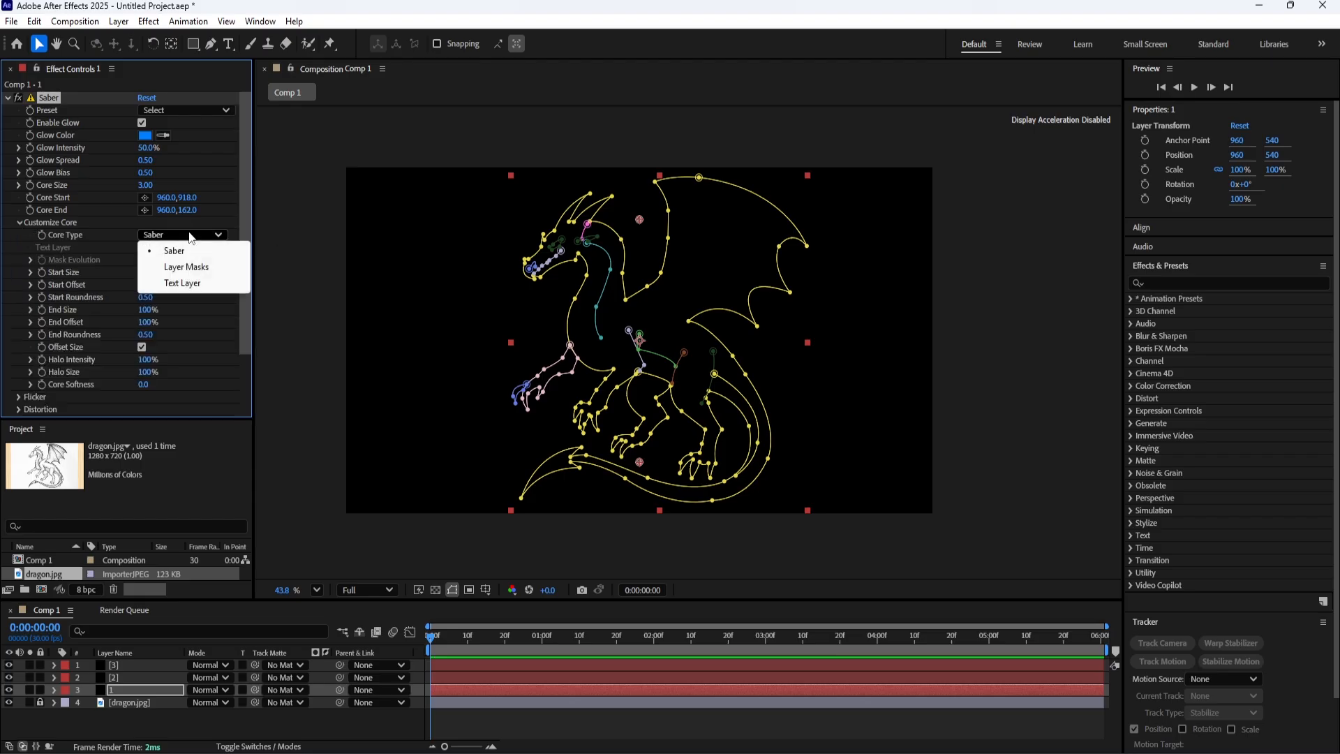
click(196, 272)
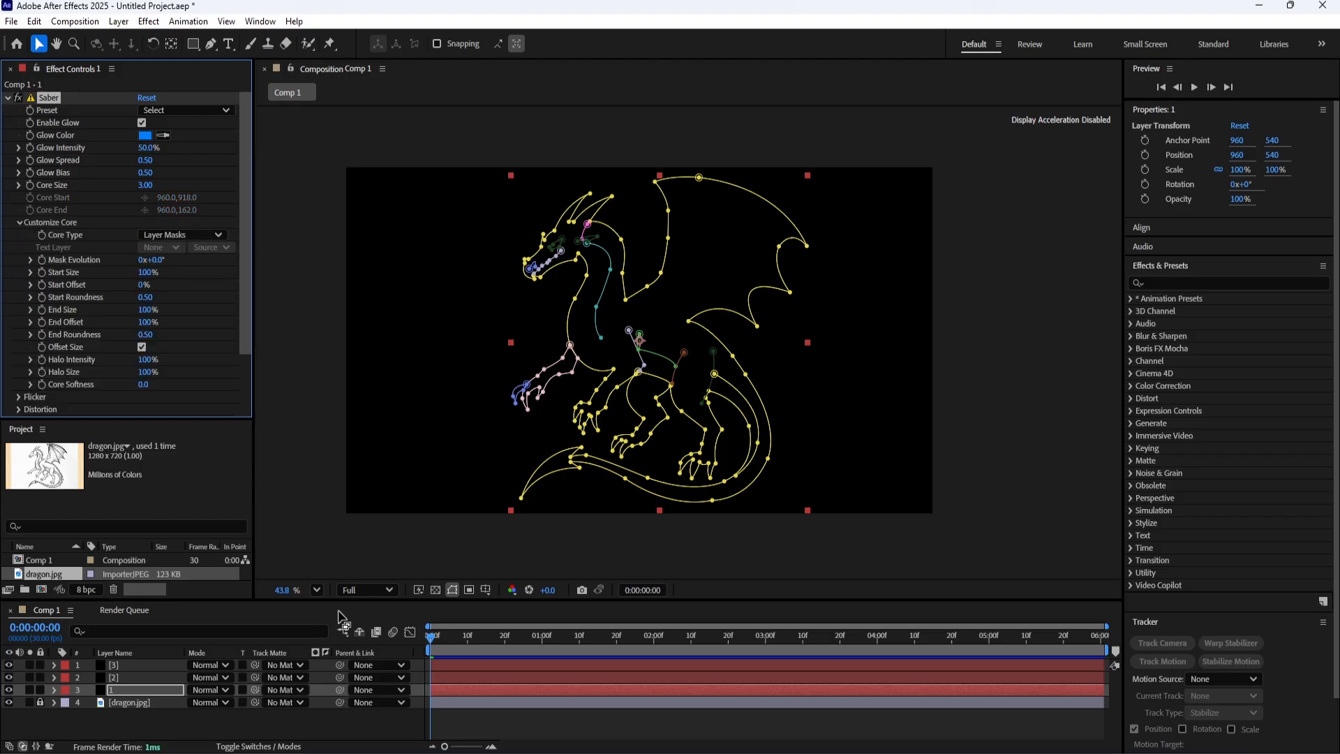
Move the current time to 0:00:01:00 and choose Layer Masks again as Saber's core type.
drag(461, 640, 546, 641)
click(393, 715)
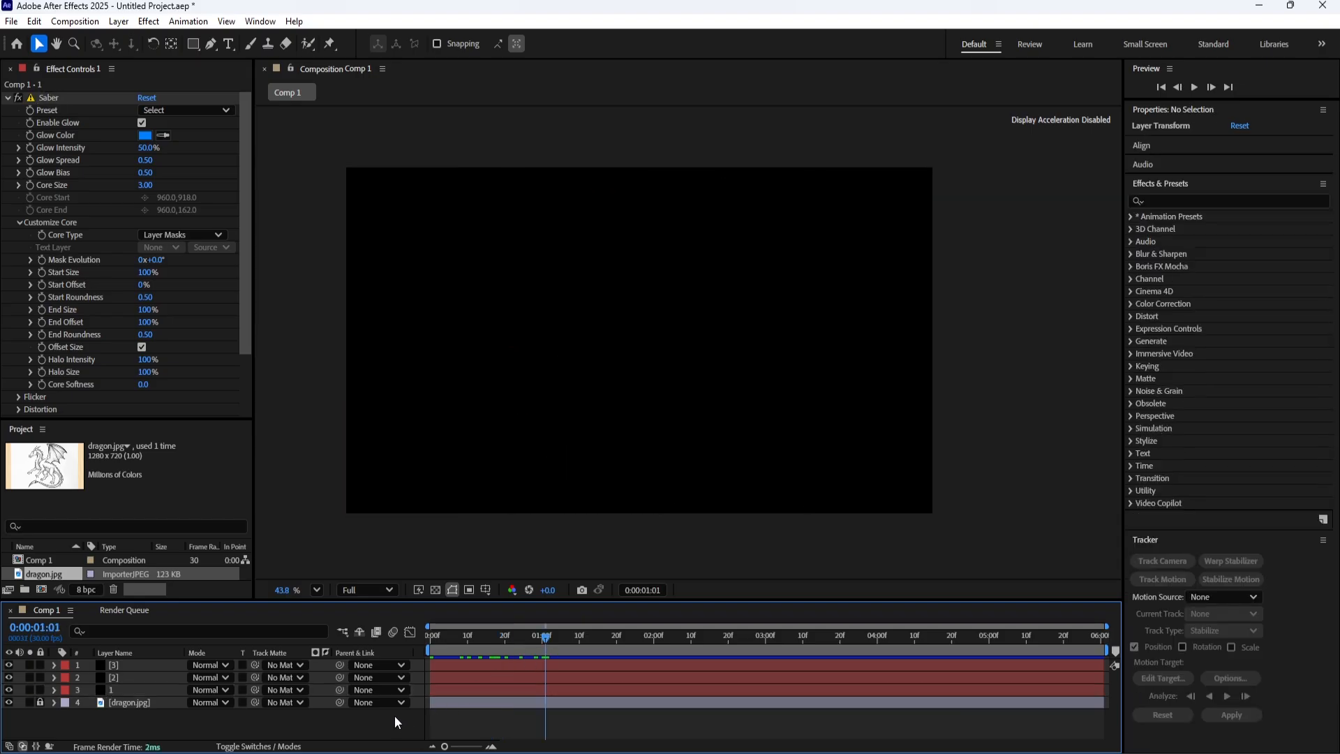
drag(558, 642, 542, 638)
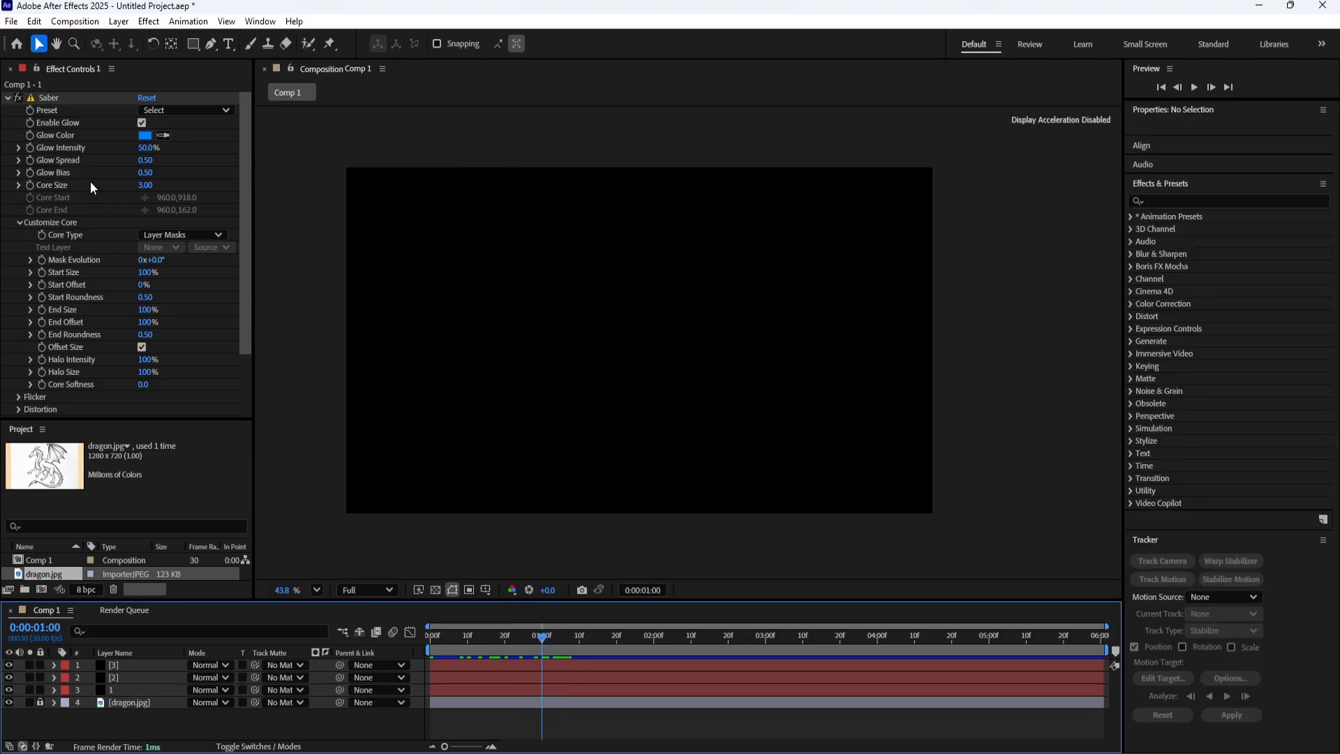
click(174, 236)
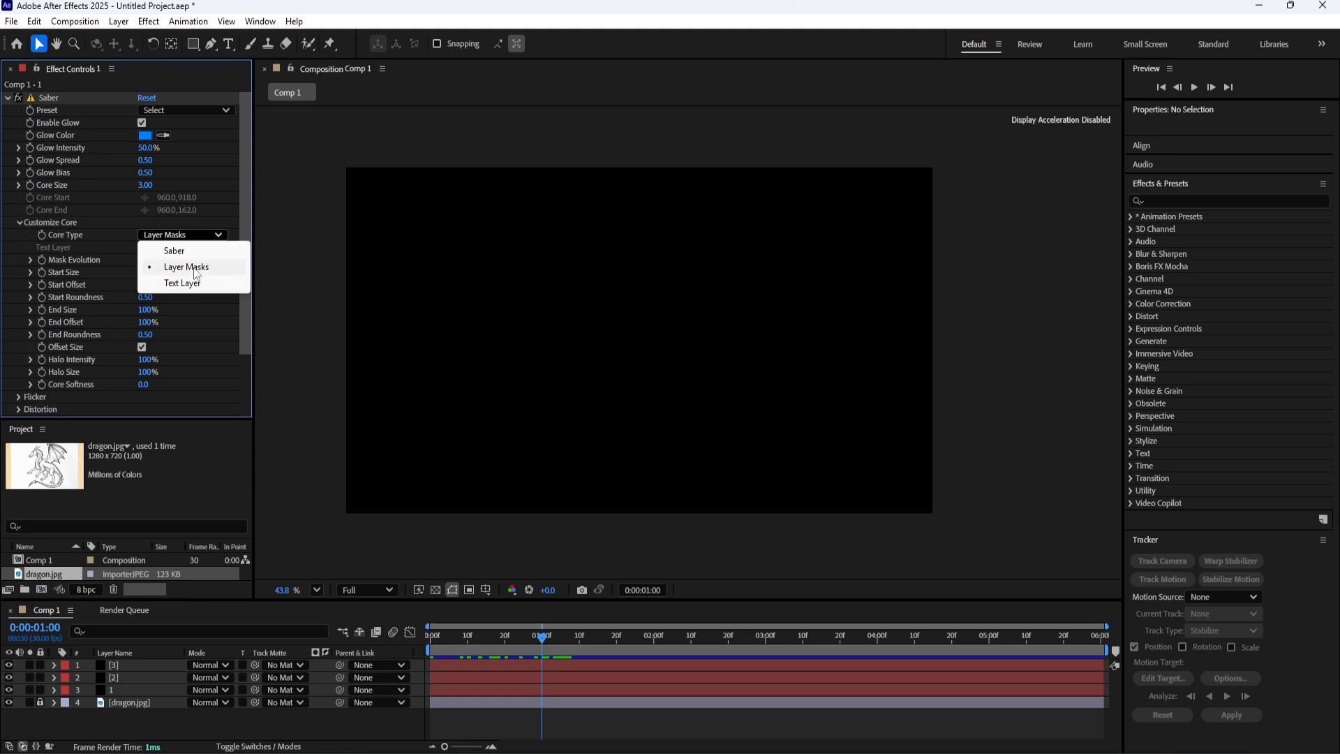
click(190, 266)
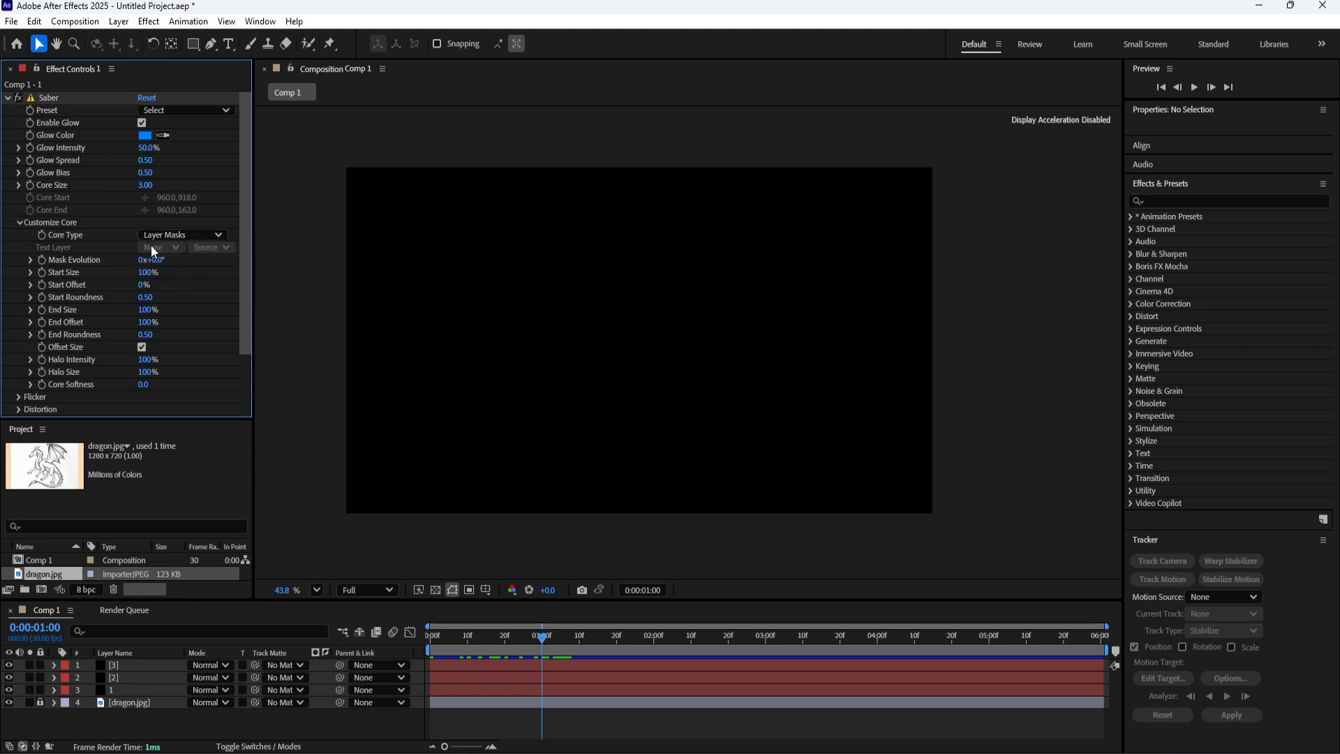
Hide layers 2 and 3, and set layer 1's Saber glow intensity to 7% and glow spread to 0.10.
click(139, 690)
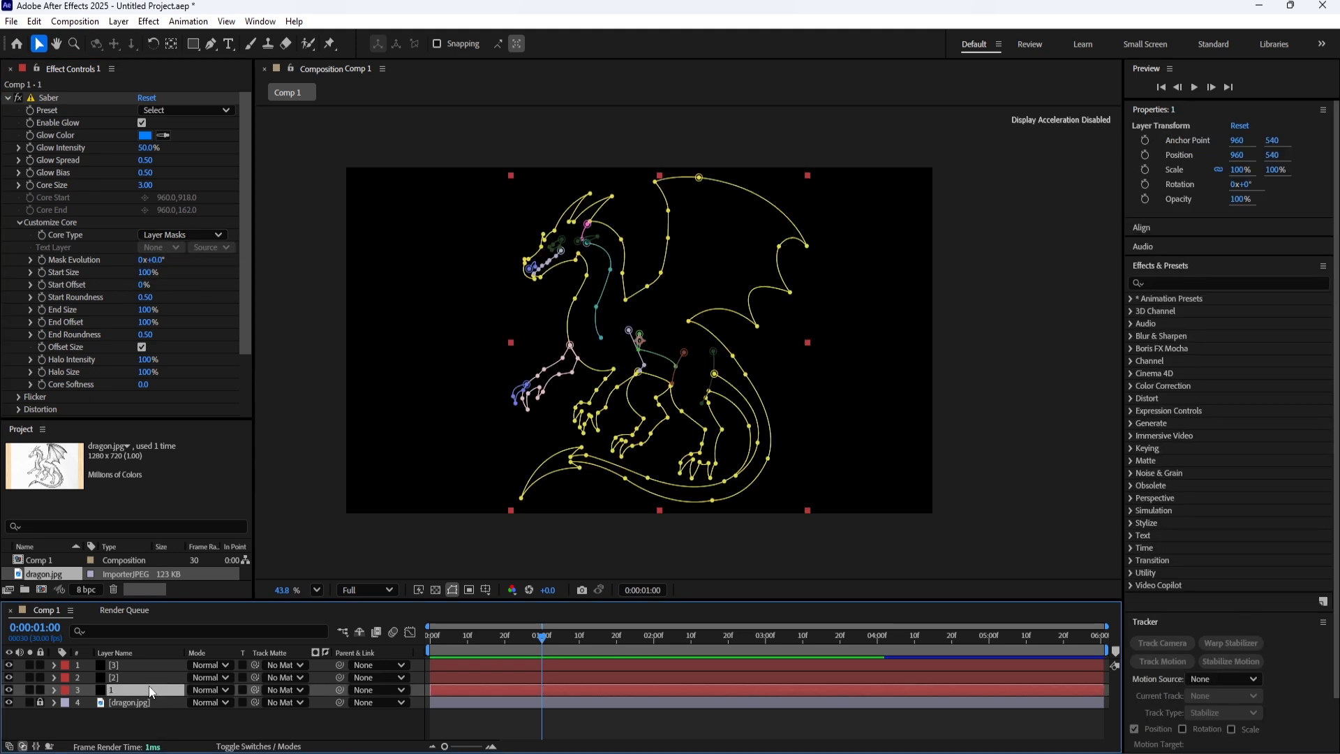
click(8, 665)
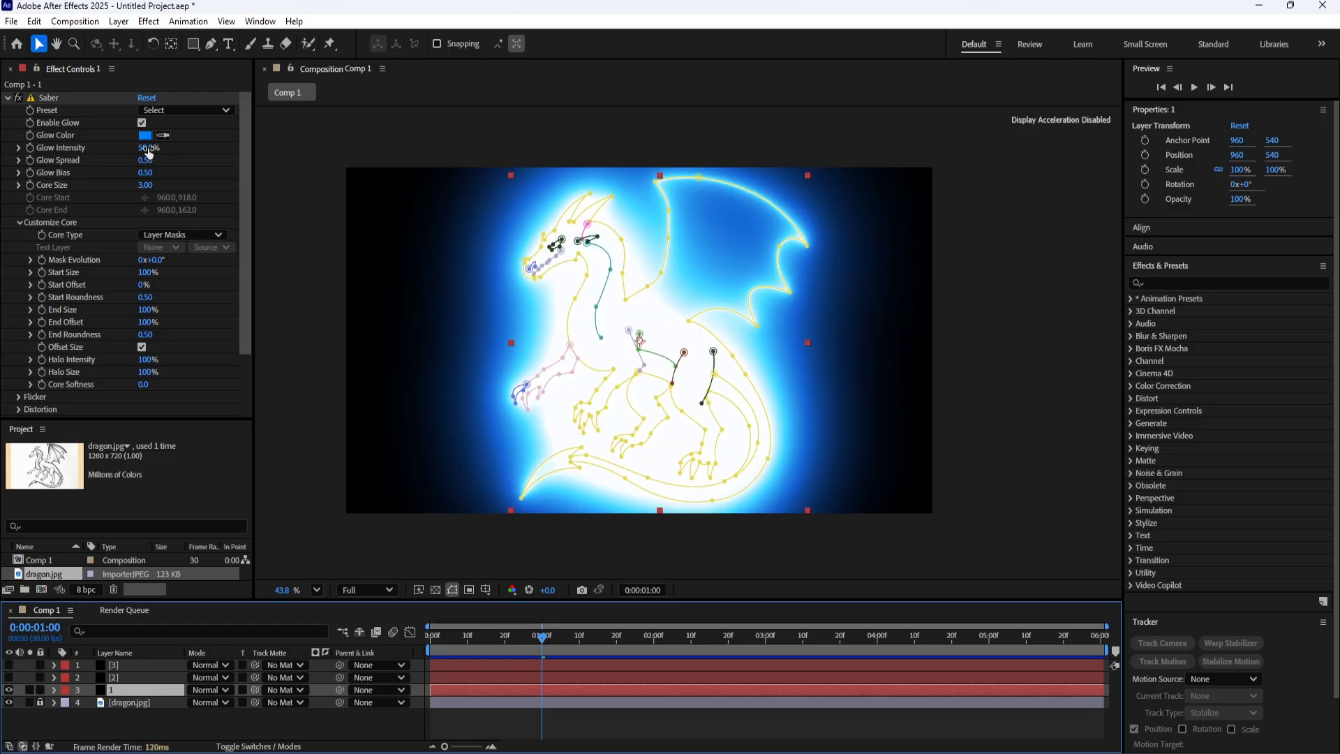
mouse_move(145, 147)
mouse_down()
mouse_move(107, 153)
mouse_move(142, 148)
mouse_up()
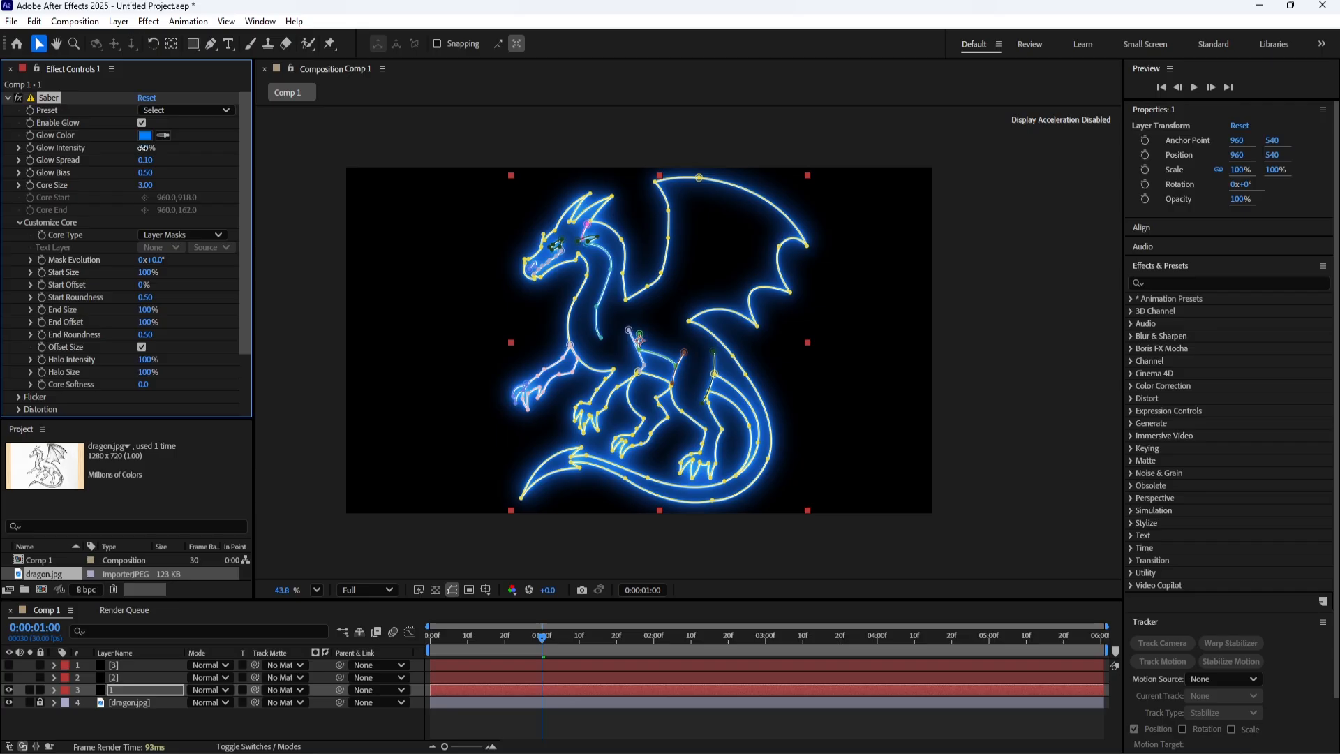
click(354, 724)
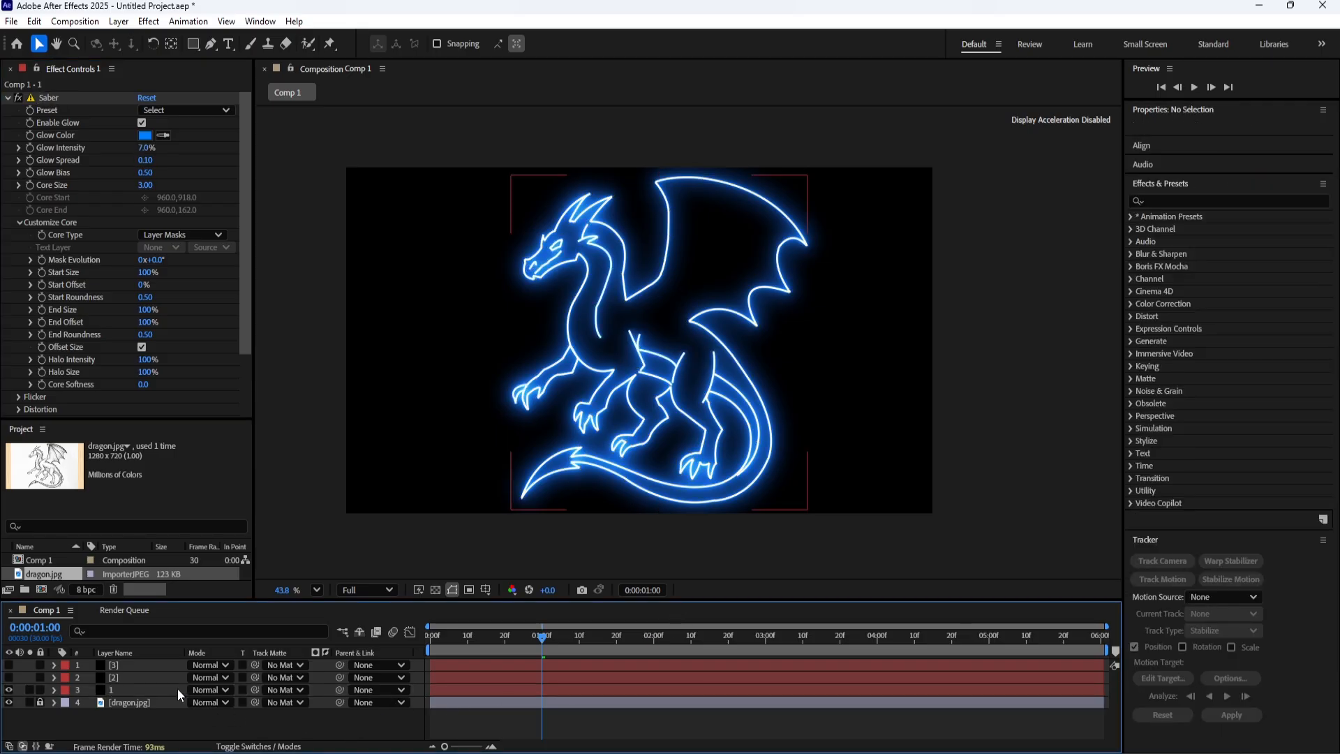
Copy the Saber effect from layer 1 onto layers 2 and 3 and make both layers visible.
click(40, 100)
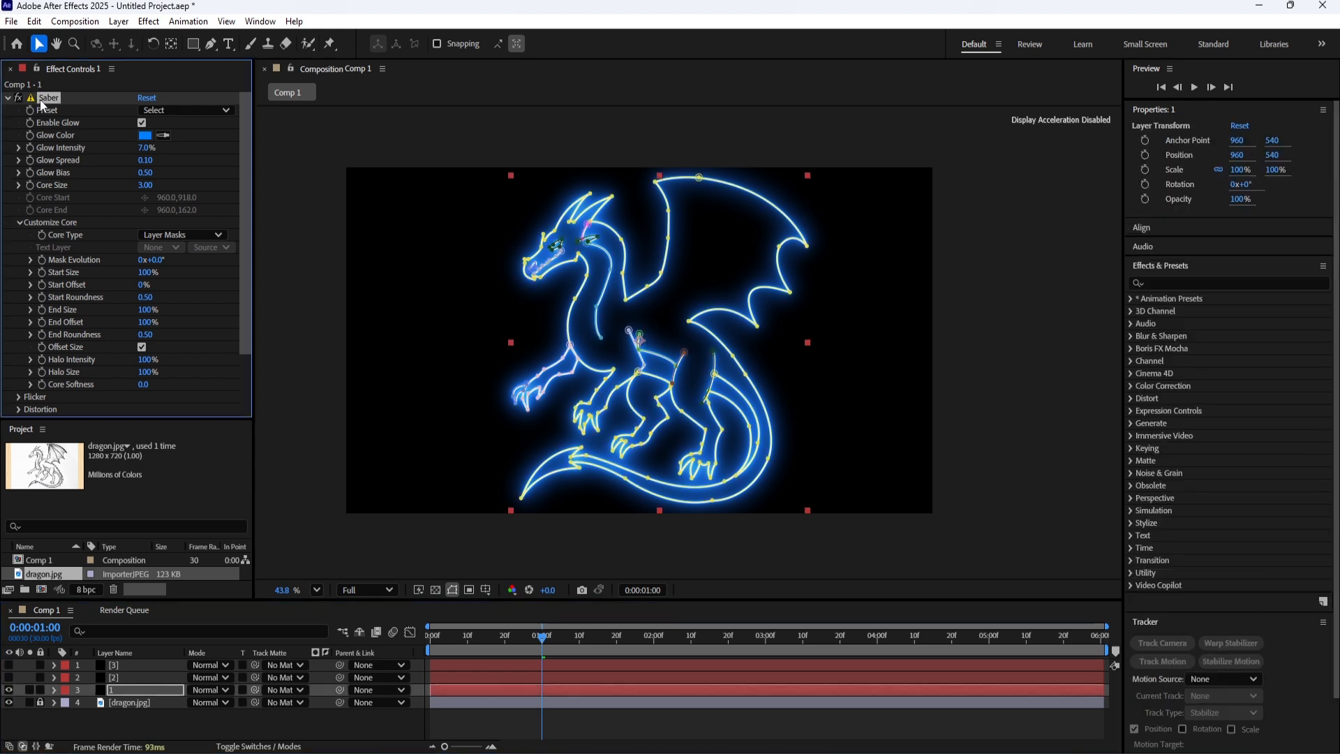
click(131, 678)
click(8, 677)
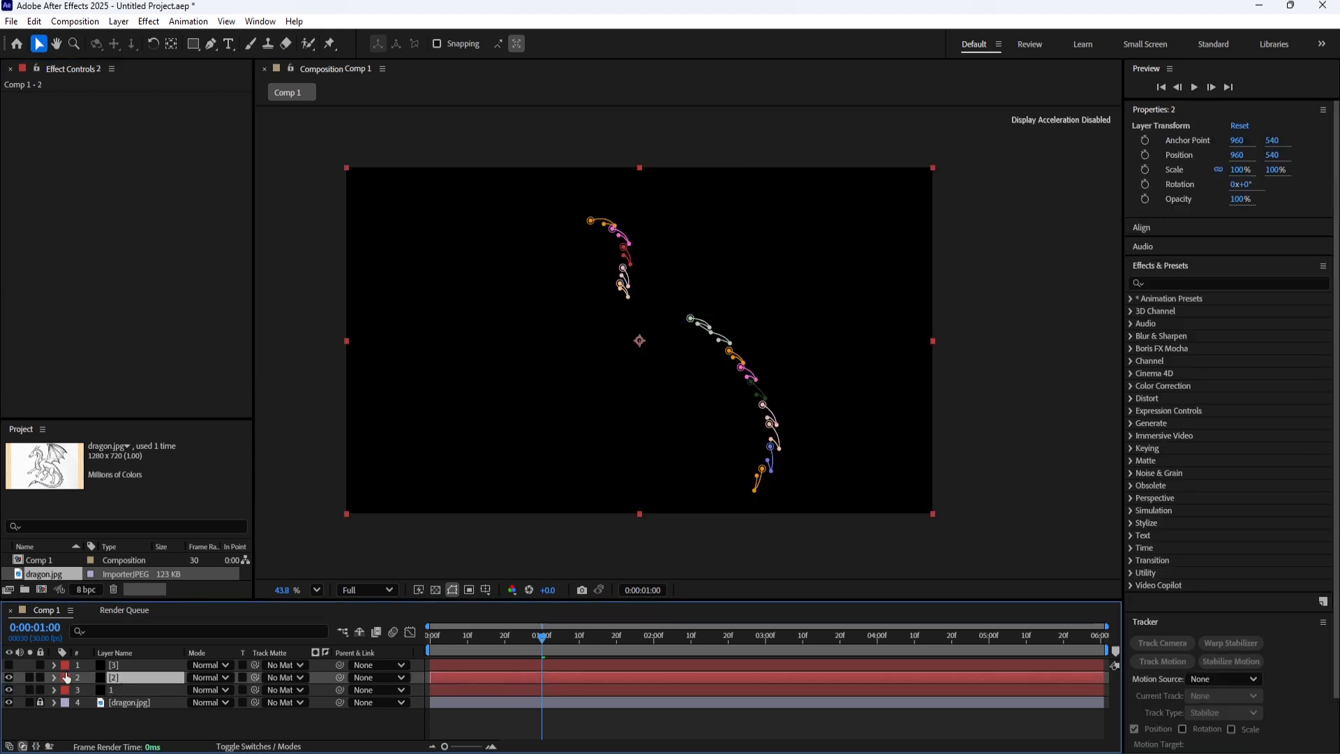
key(ctrl+v)
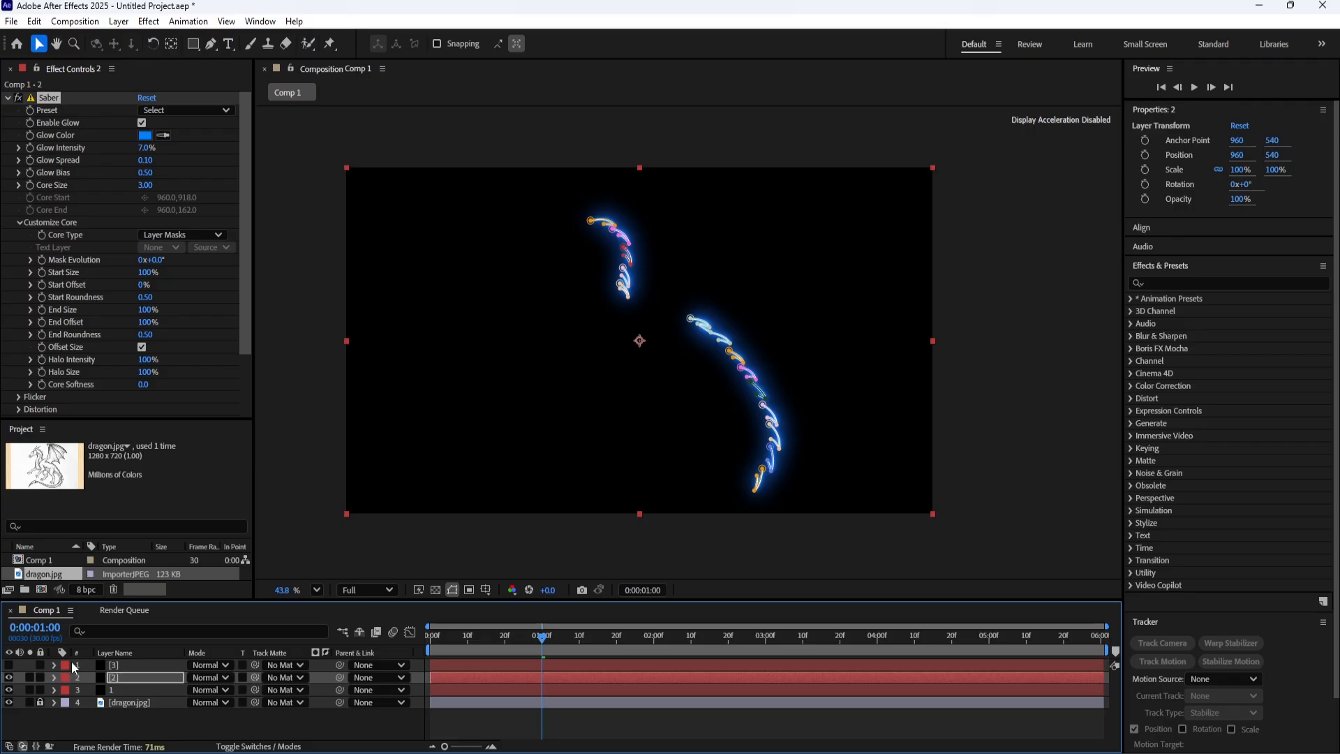
click(139, 665)
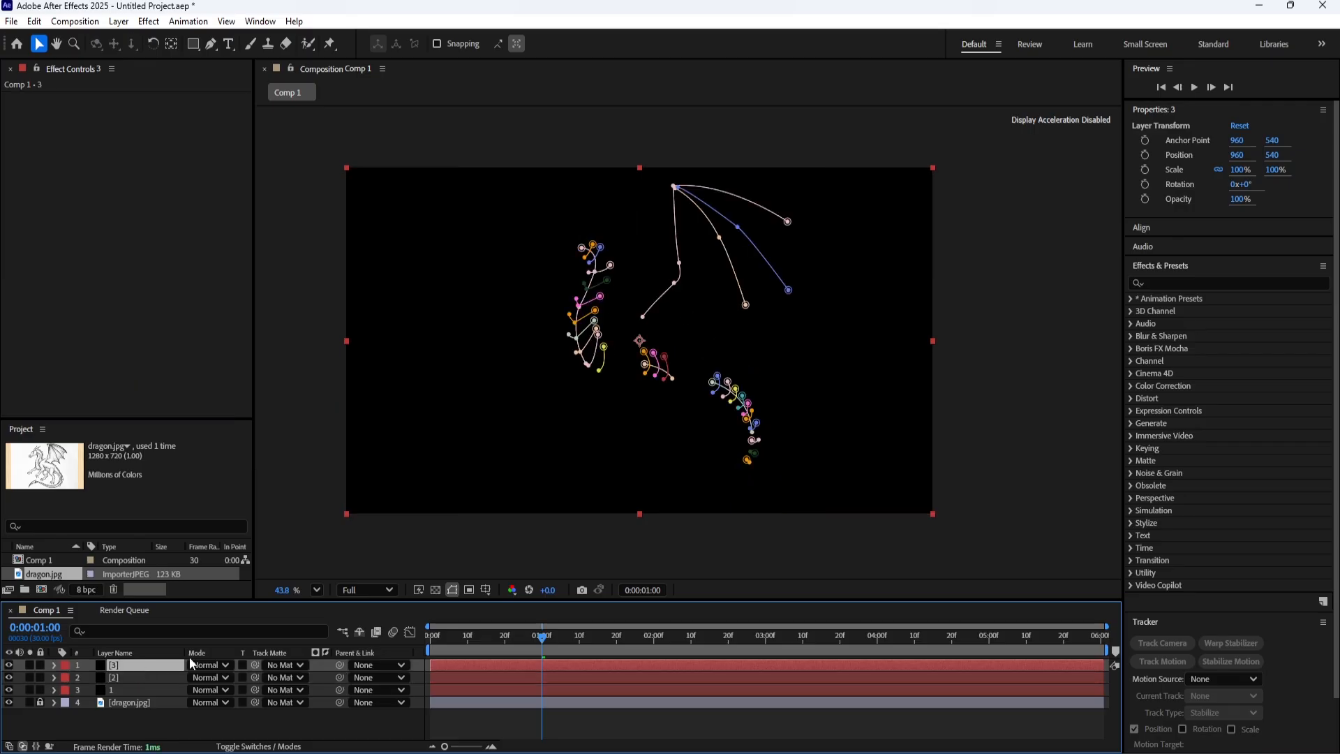
key(ctrl+v)
click(219, 727)
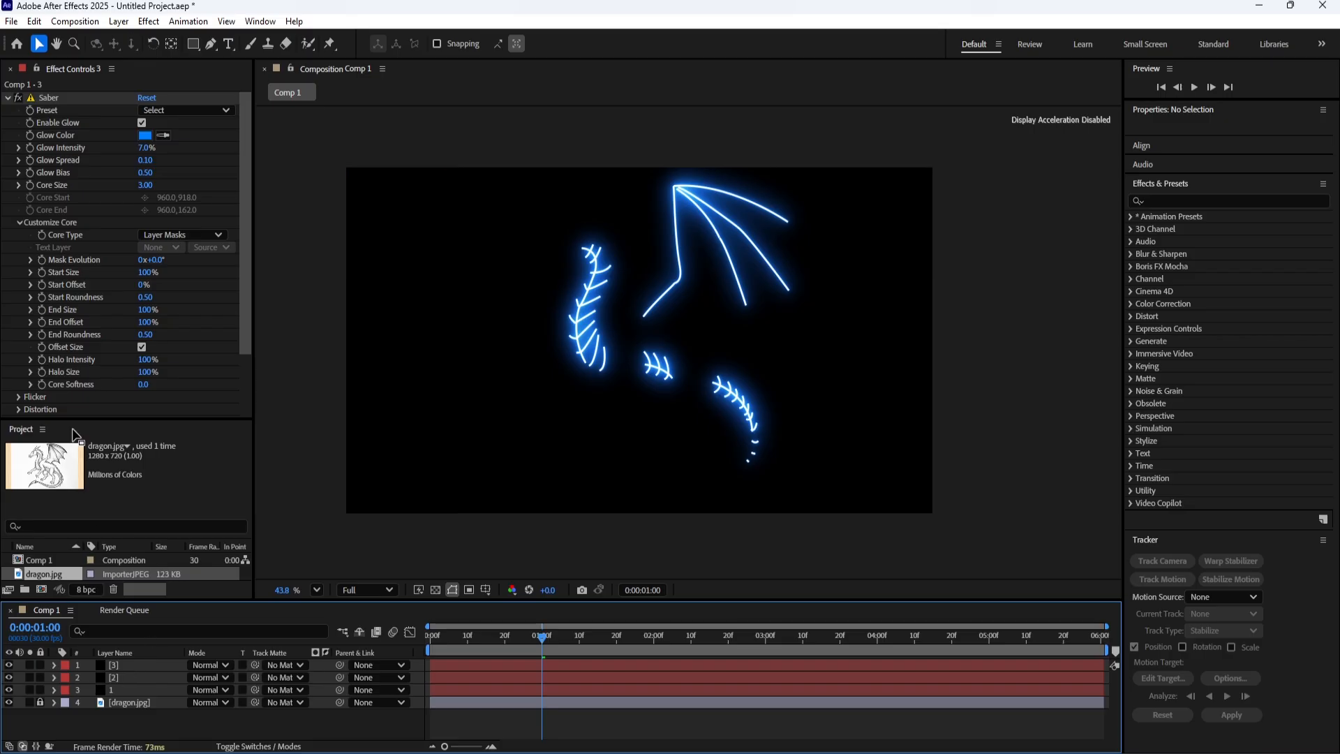
Set the Composite Settings in the Saber render settings of layer 3 to Add.
scroll(67, 311, down, 2)
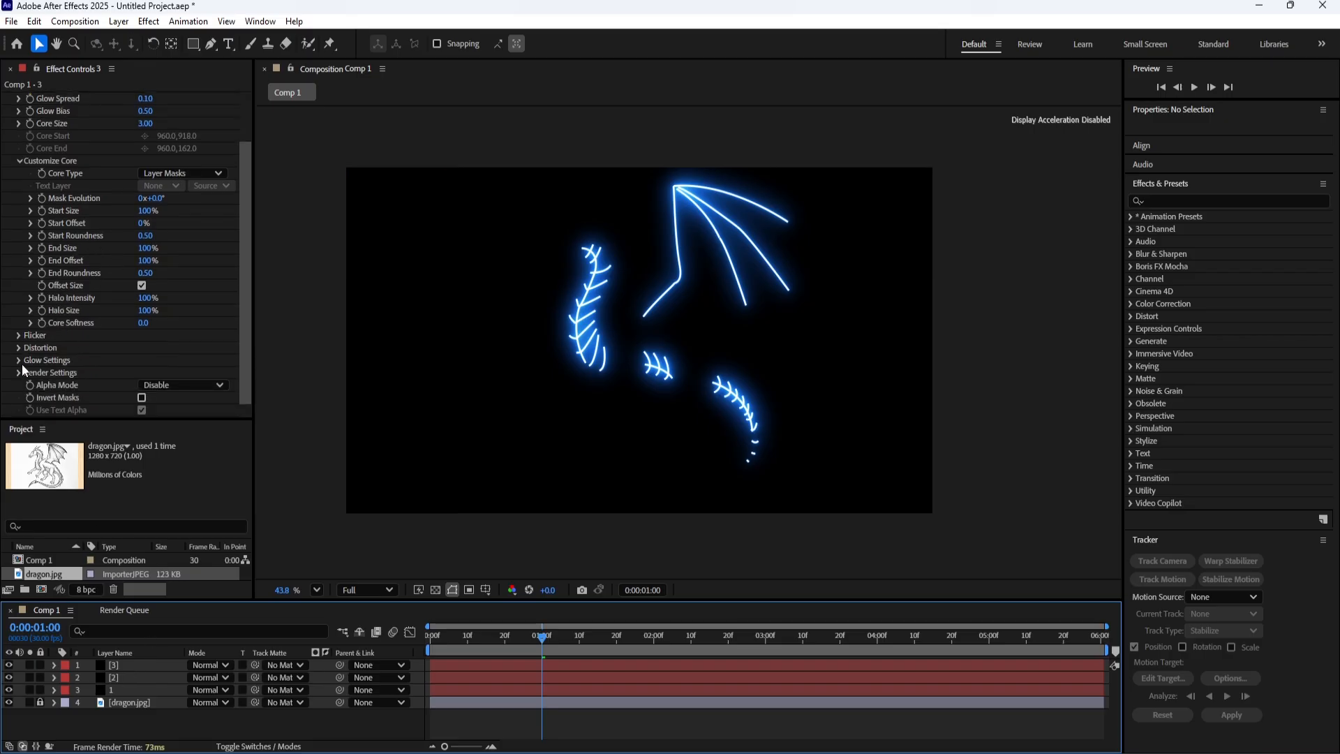
click(18, 373)
scroll(14, 374, down, 3)
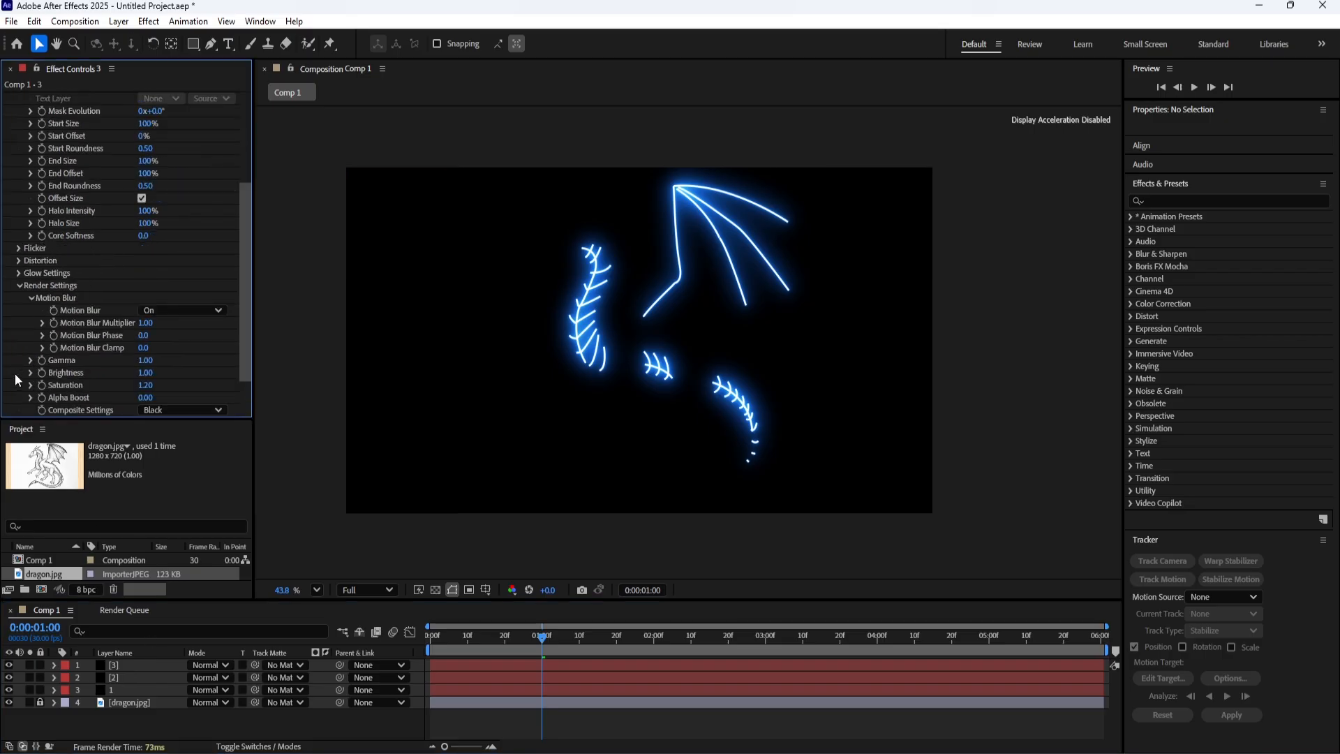
scroll(56, 315, down, 1)
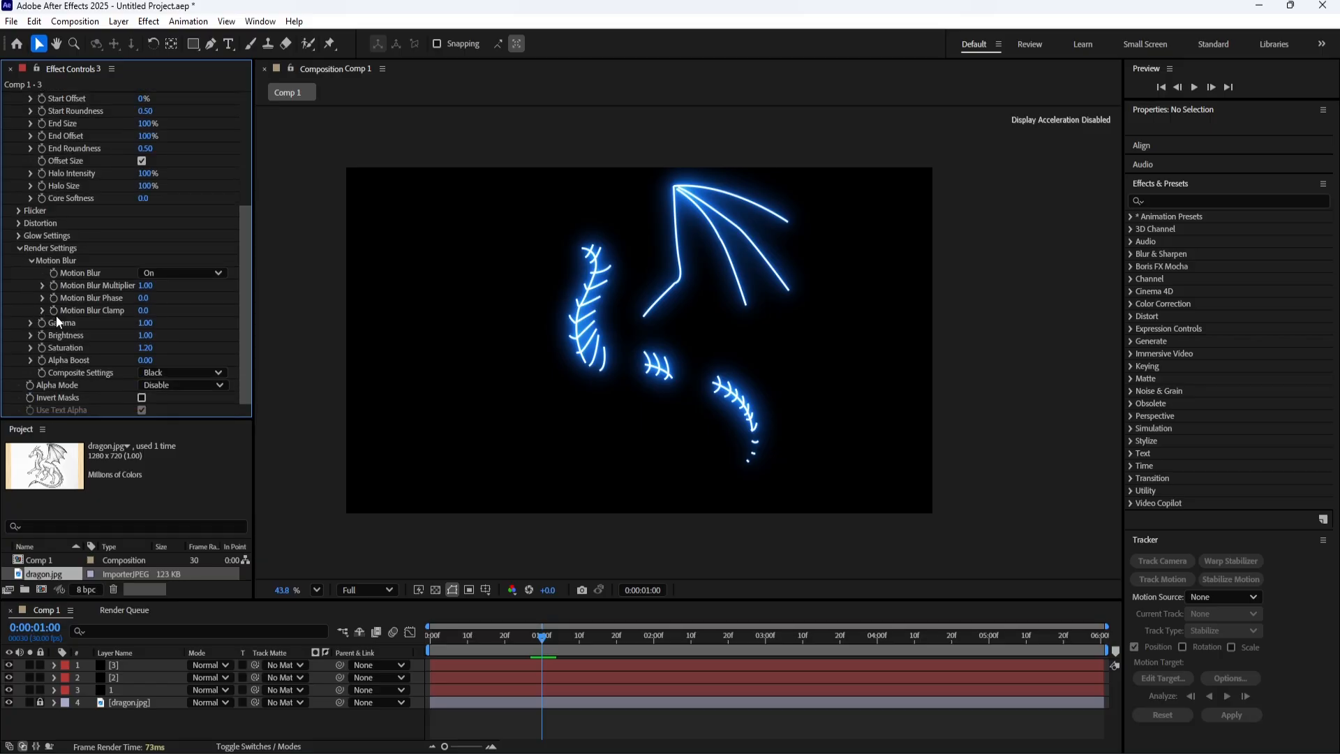
click(179, 372)
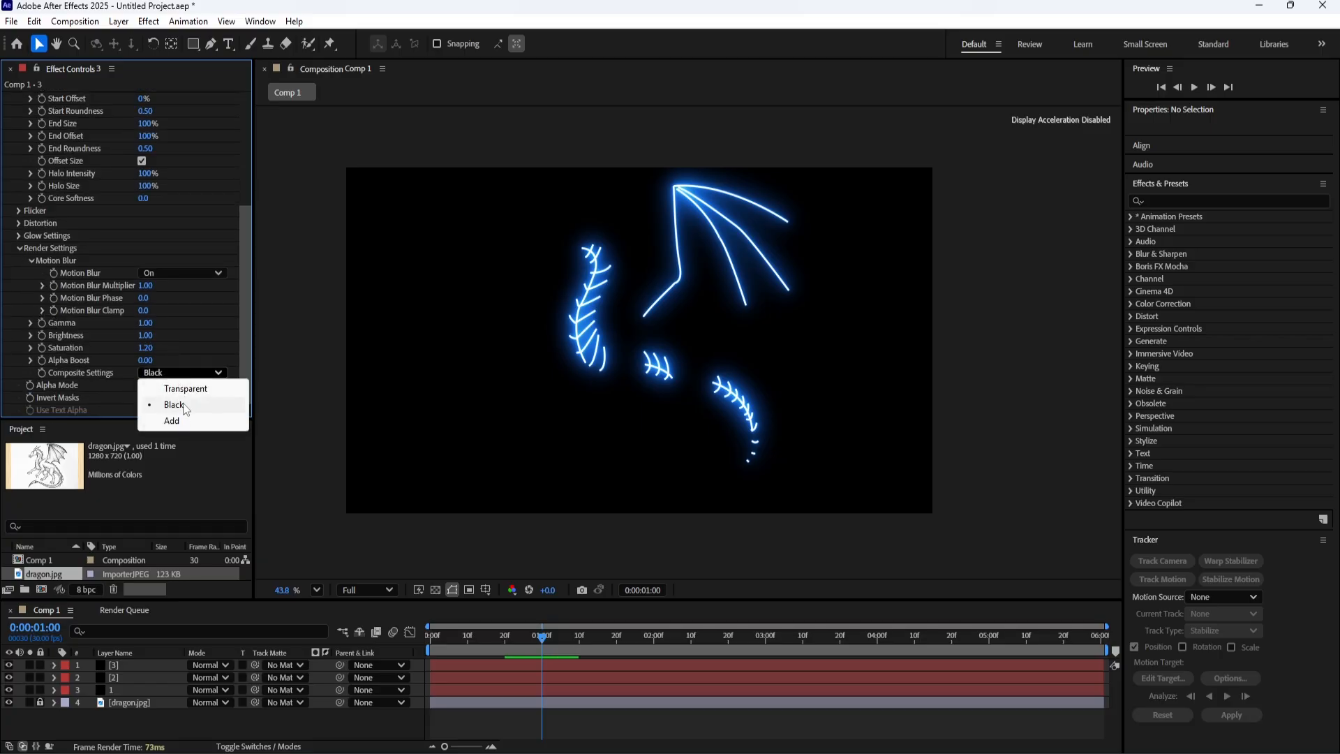
click(180, 420)
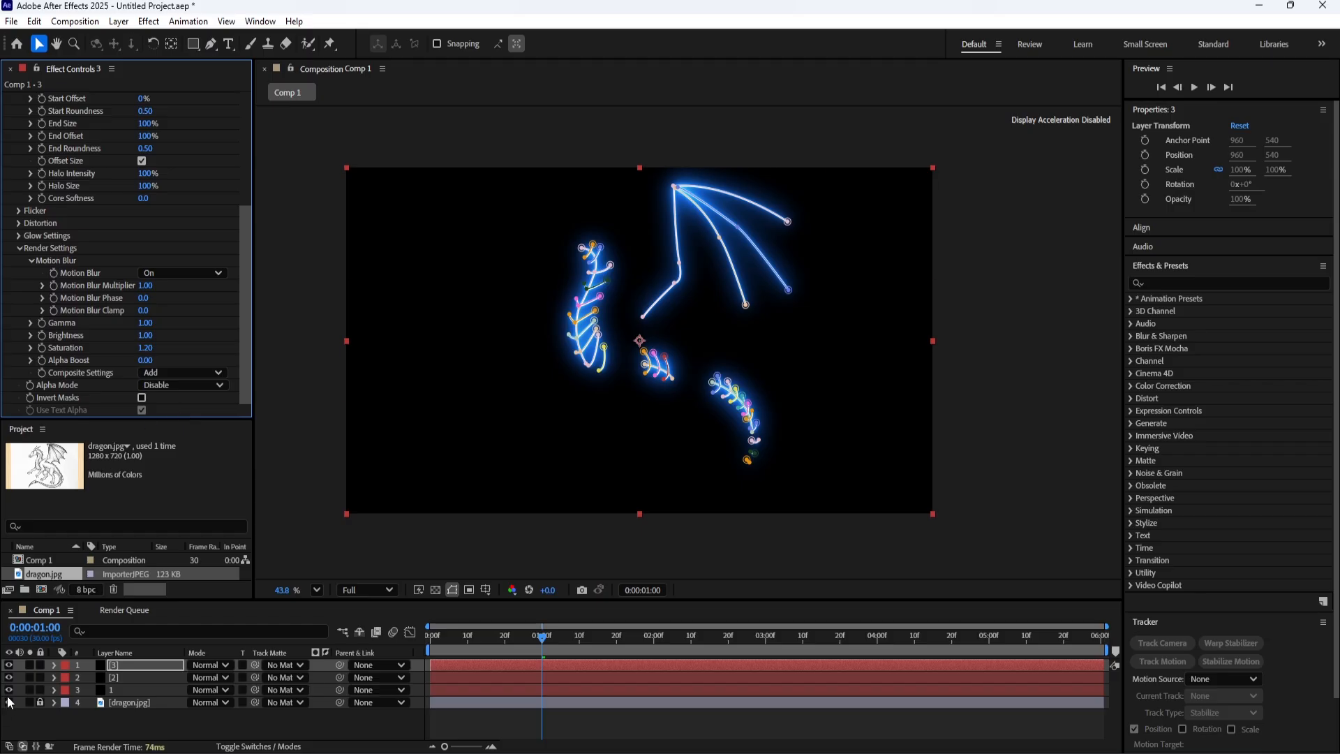
Set the Composite Settings in the Saber render settings of layer 2 to Add.
click(135, 677)
scroll(28, 388, down, 1)
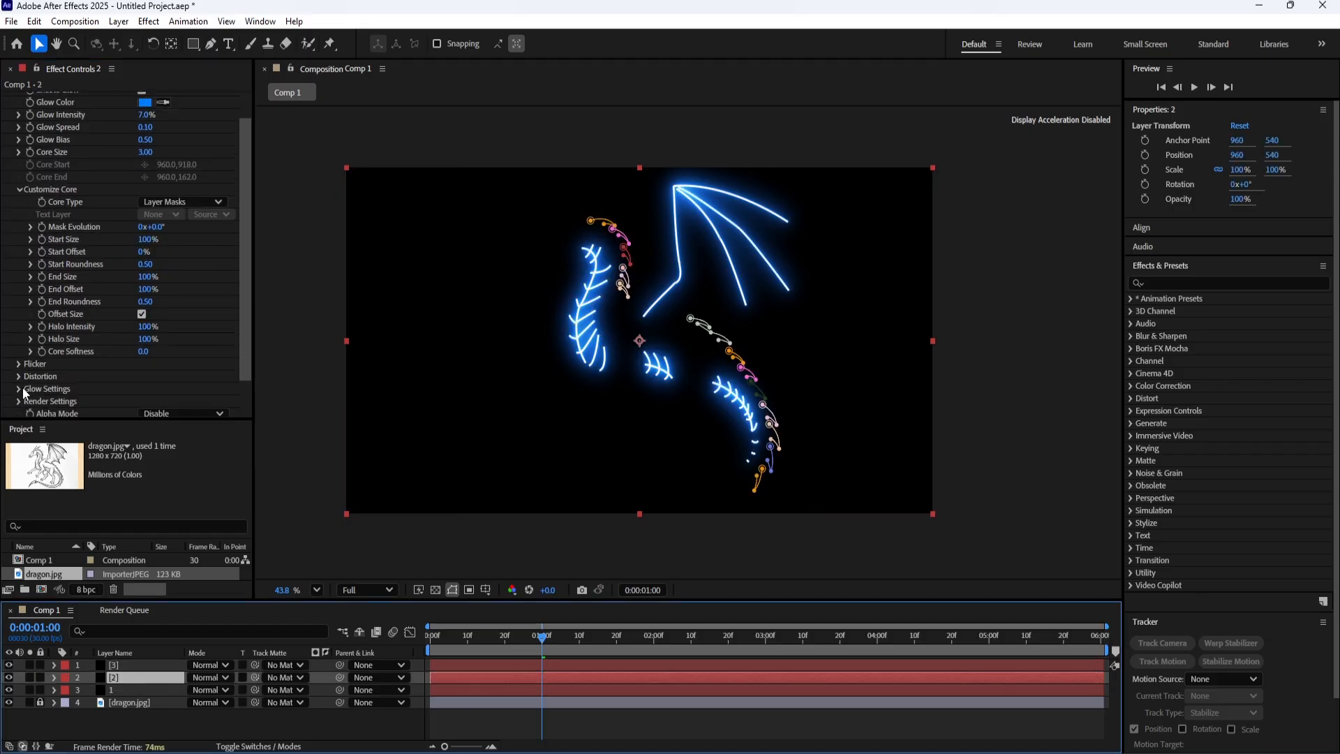
click(18, 401)
scroll(44, 385, down, 4)
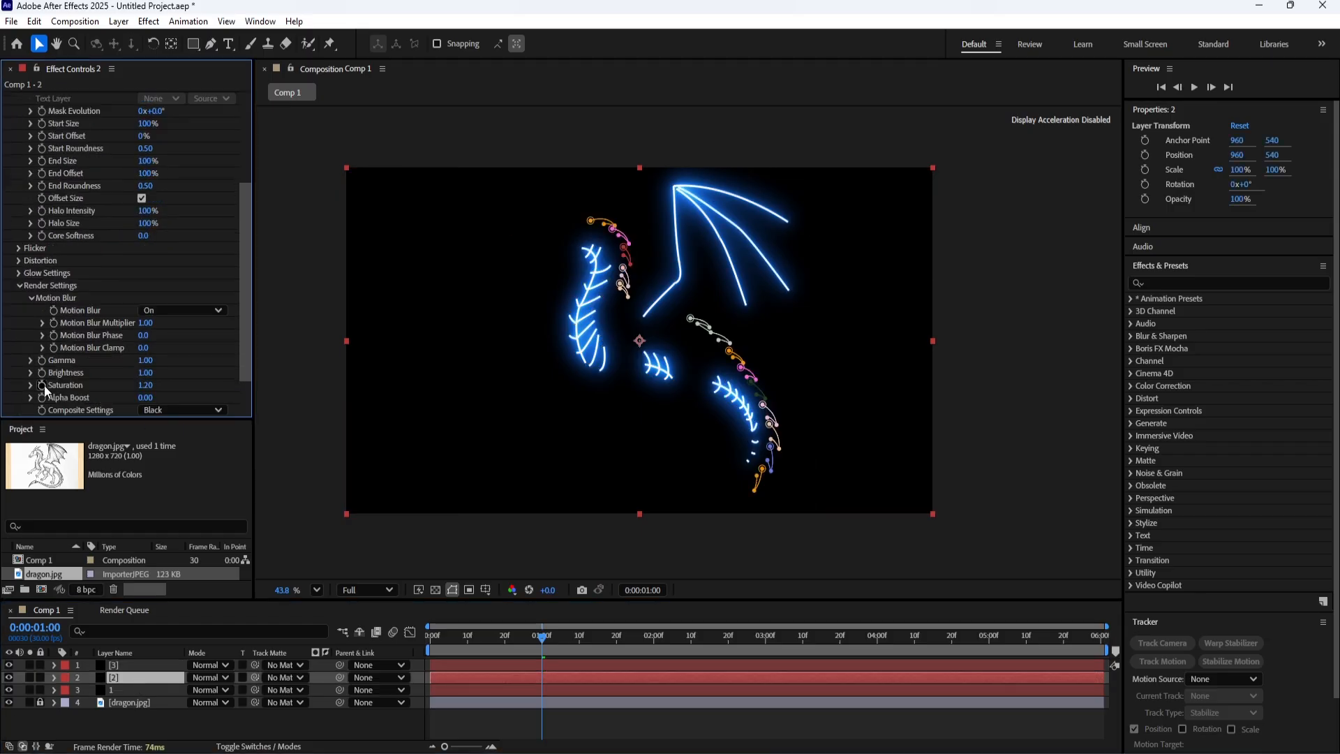
click(182, 376)
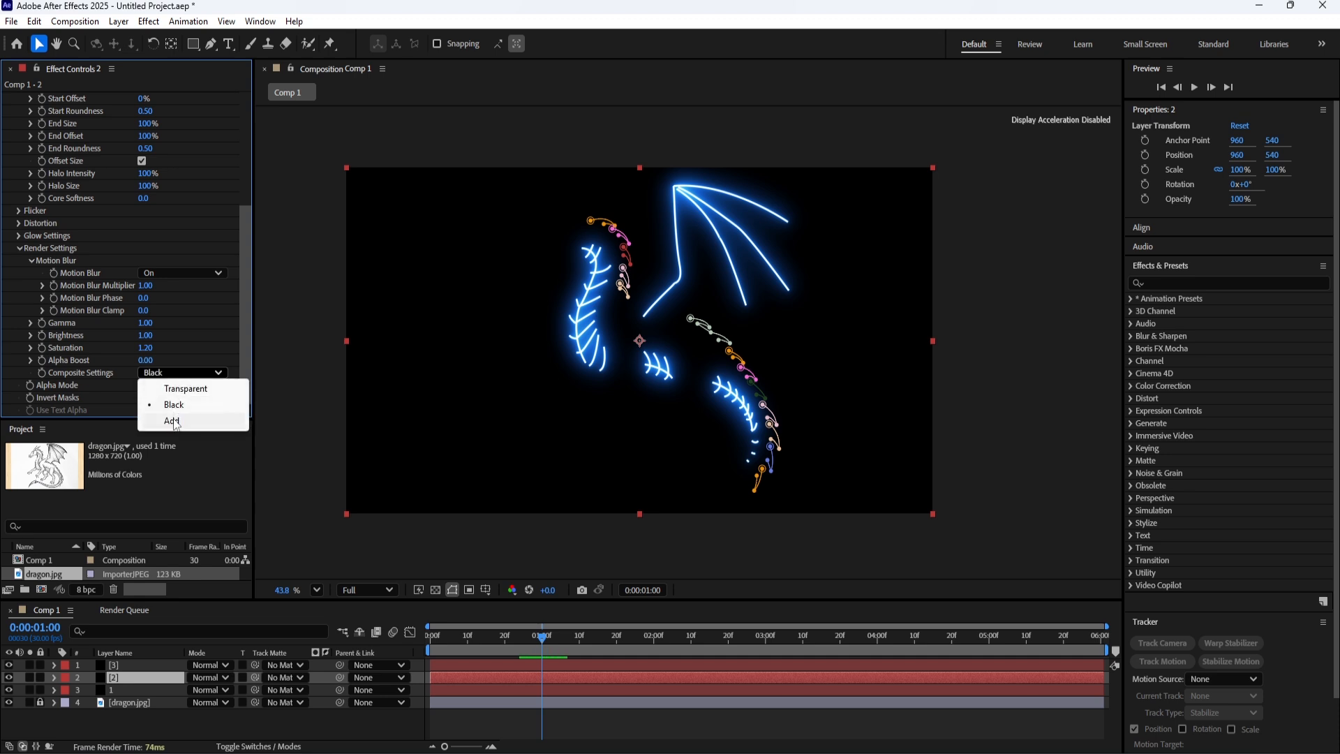
click(180, 421)
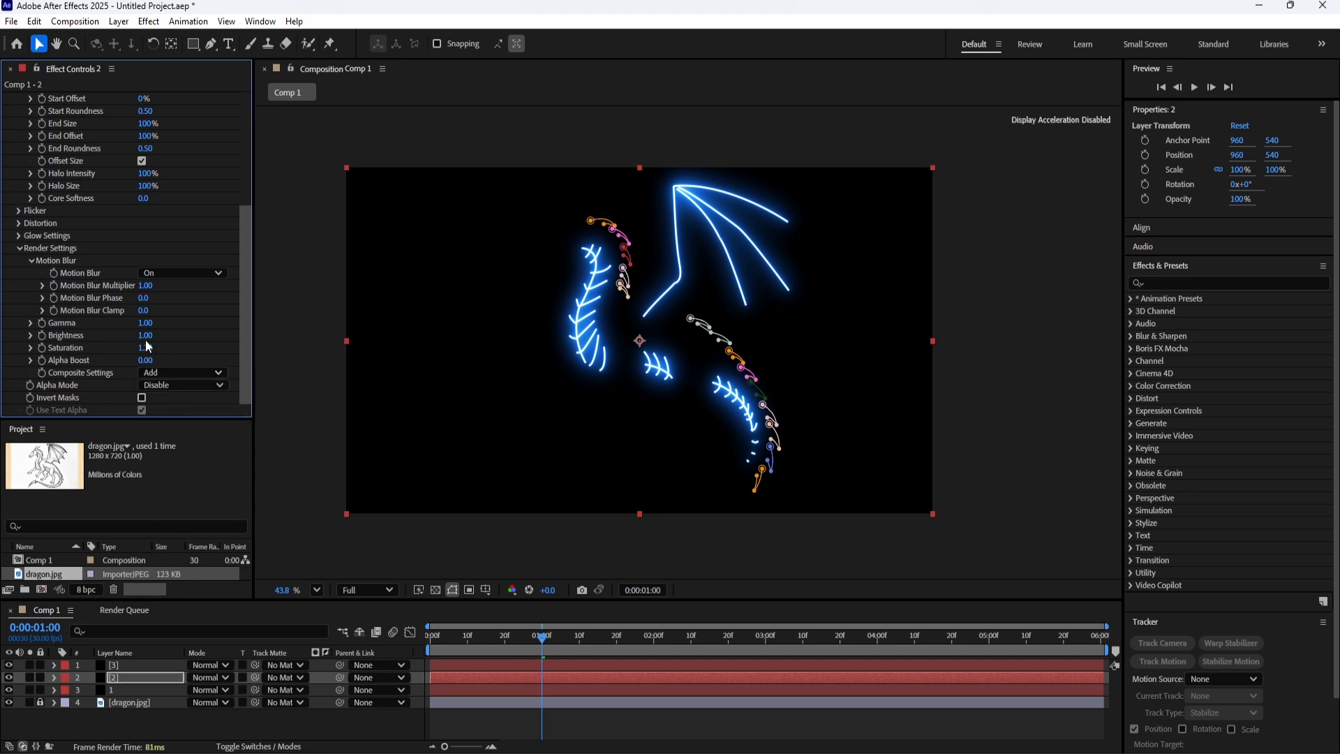
Set the Composite Settings in the Saber render settings of layers 2 and 3 to Transparent.
click(168, 373)
click(171, 389)
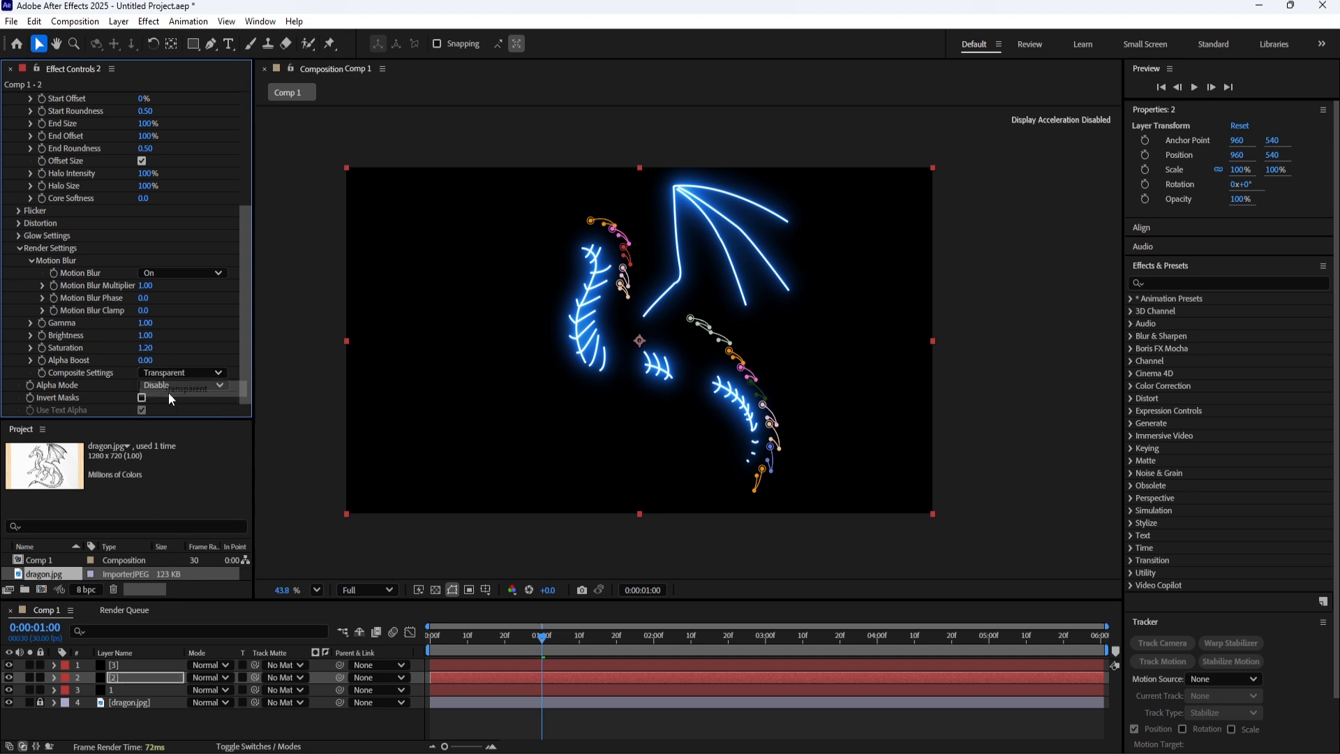
click(124, 665)
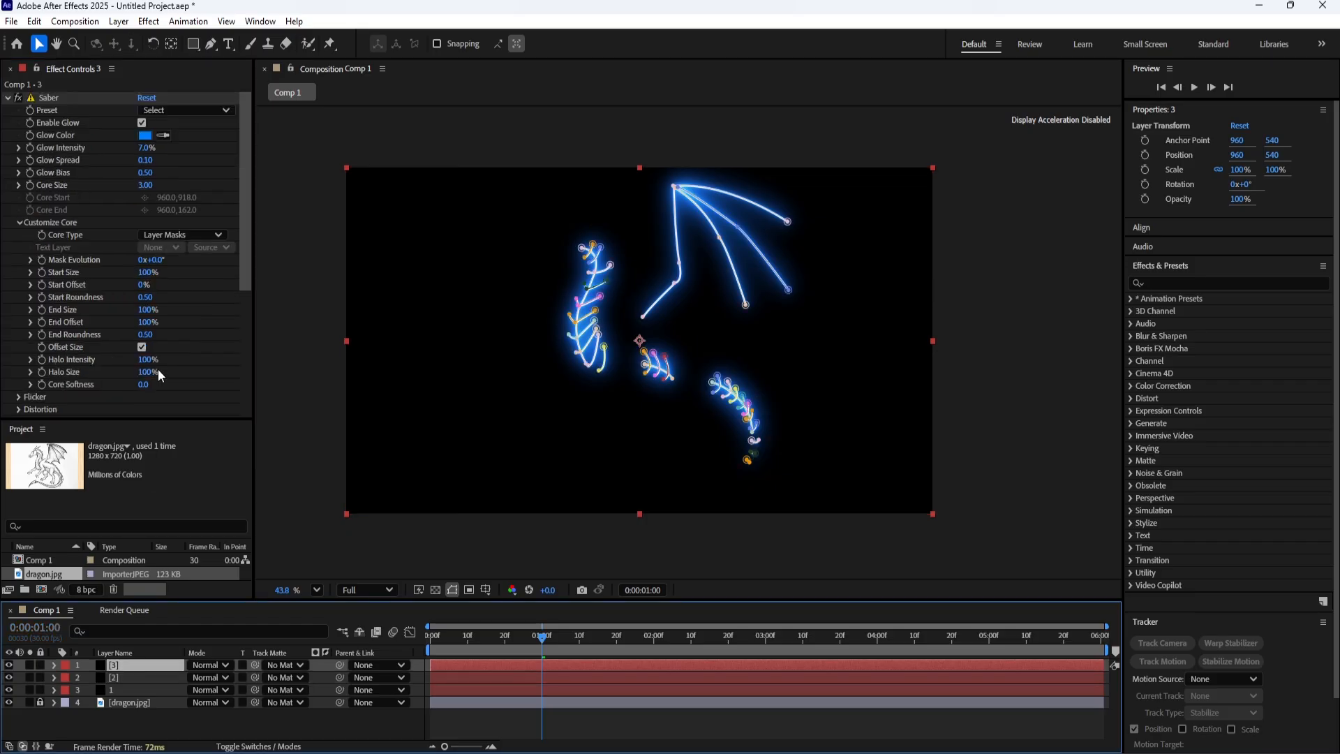
scroll(185, 303, down, 5)
scroll(182, 356, down, 1)
click(179, 372)
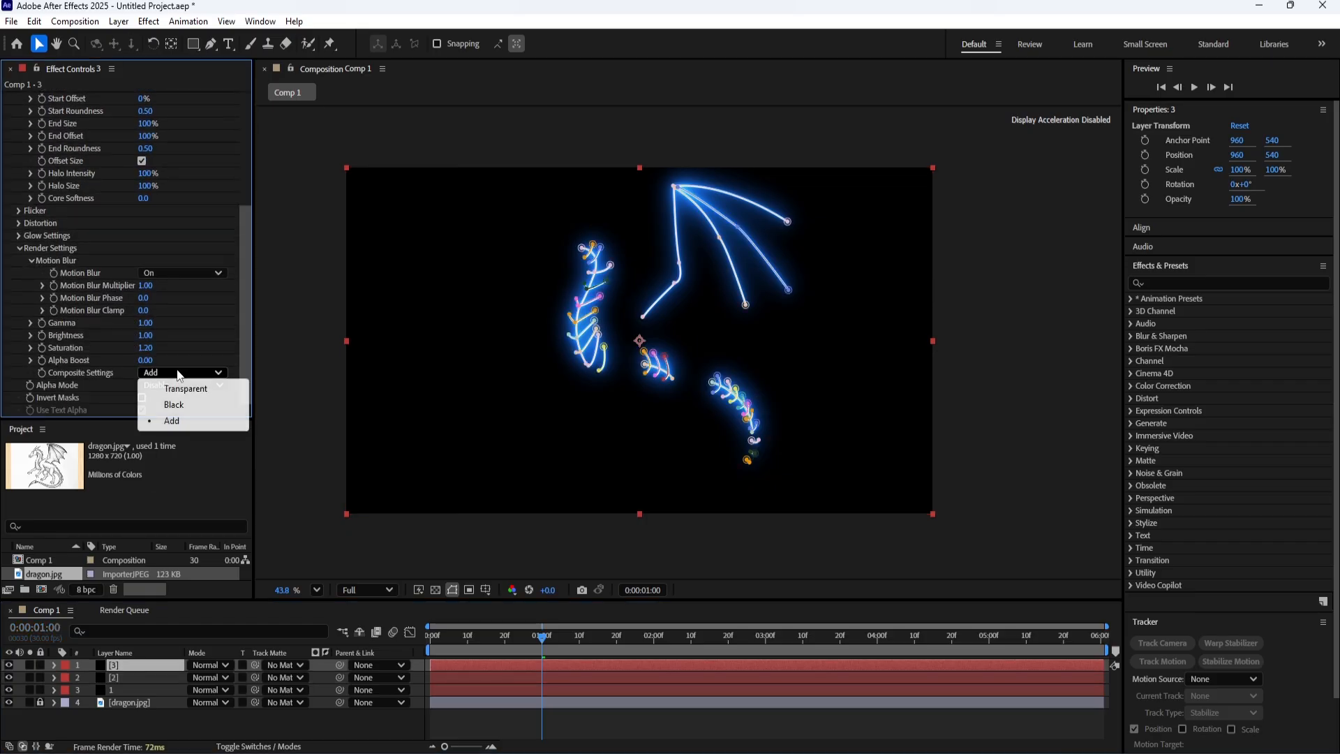
click(174, 384)
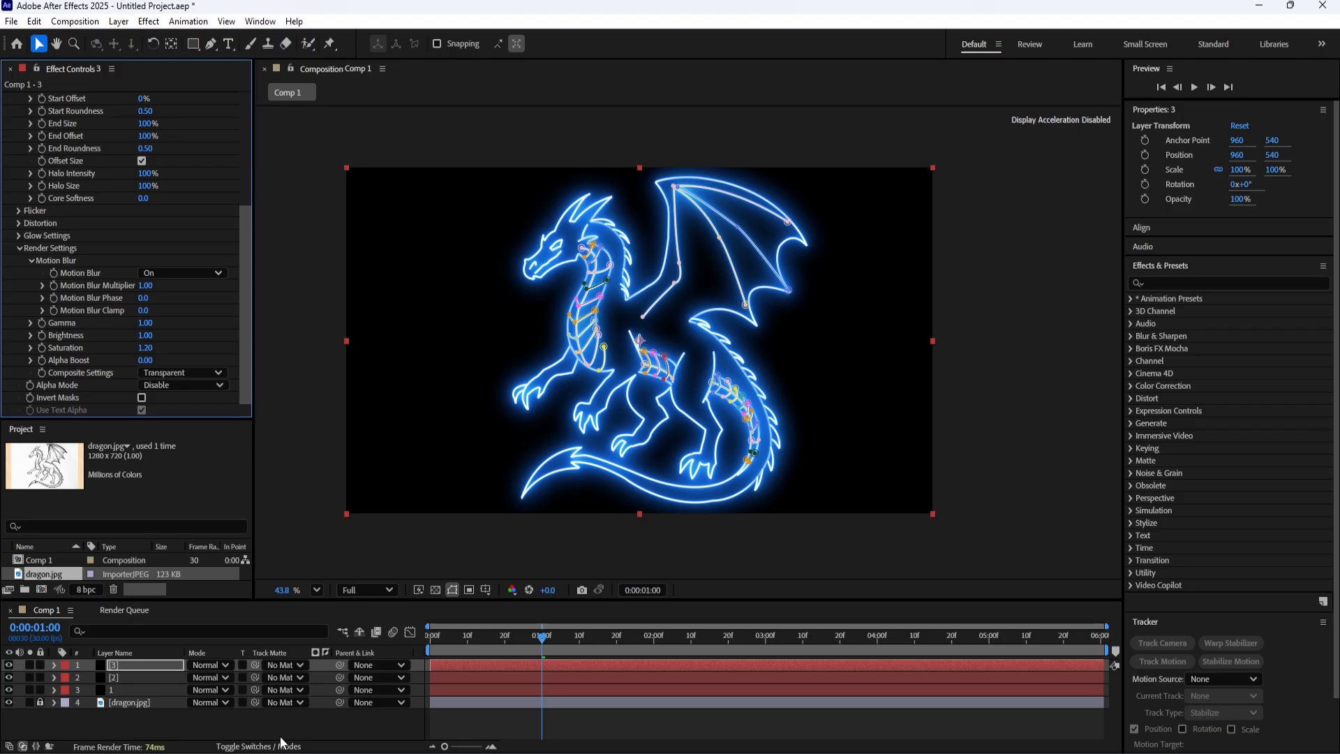
click(268, 718)
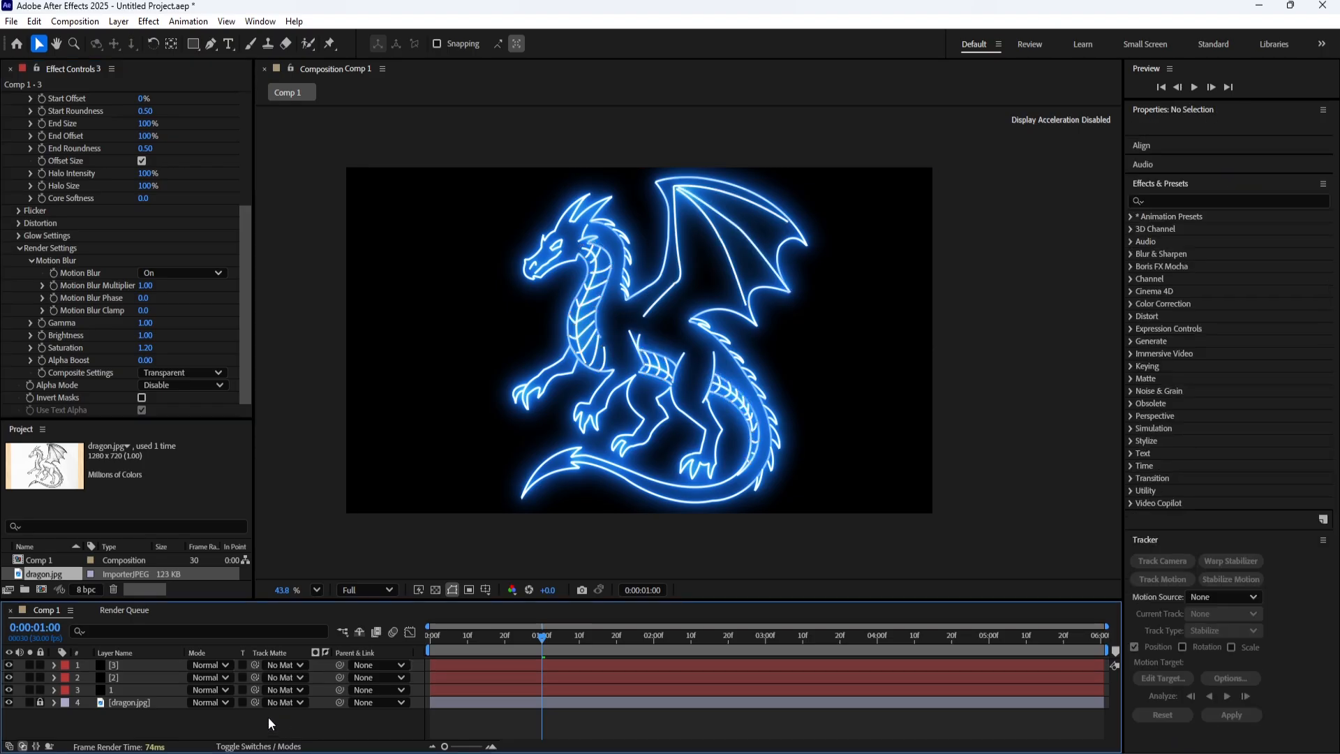
Toggle the visibility of layers 1, 2 and 3 to compare their glowing lines against the dragon sketch.
drag(8, 664, 9, 677)
click(10, 689)
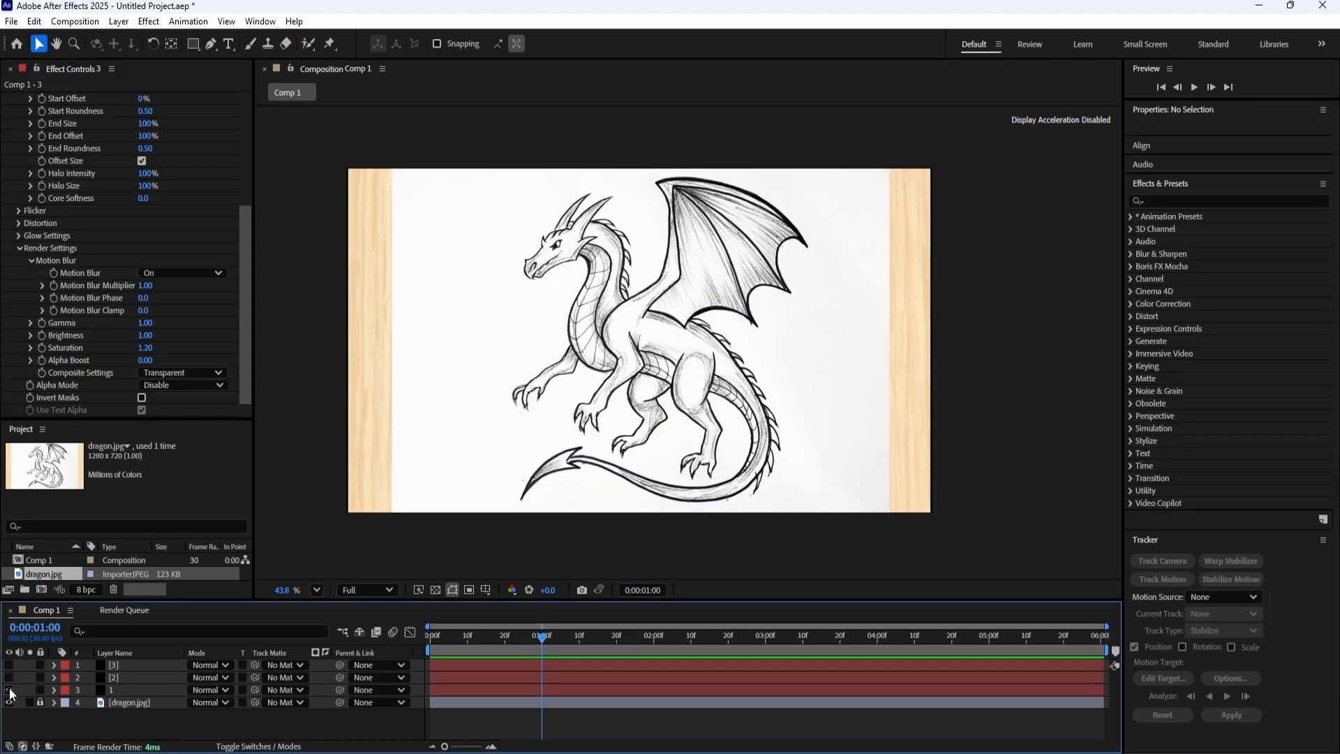
click(9, 690)
click(9, 690)
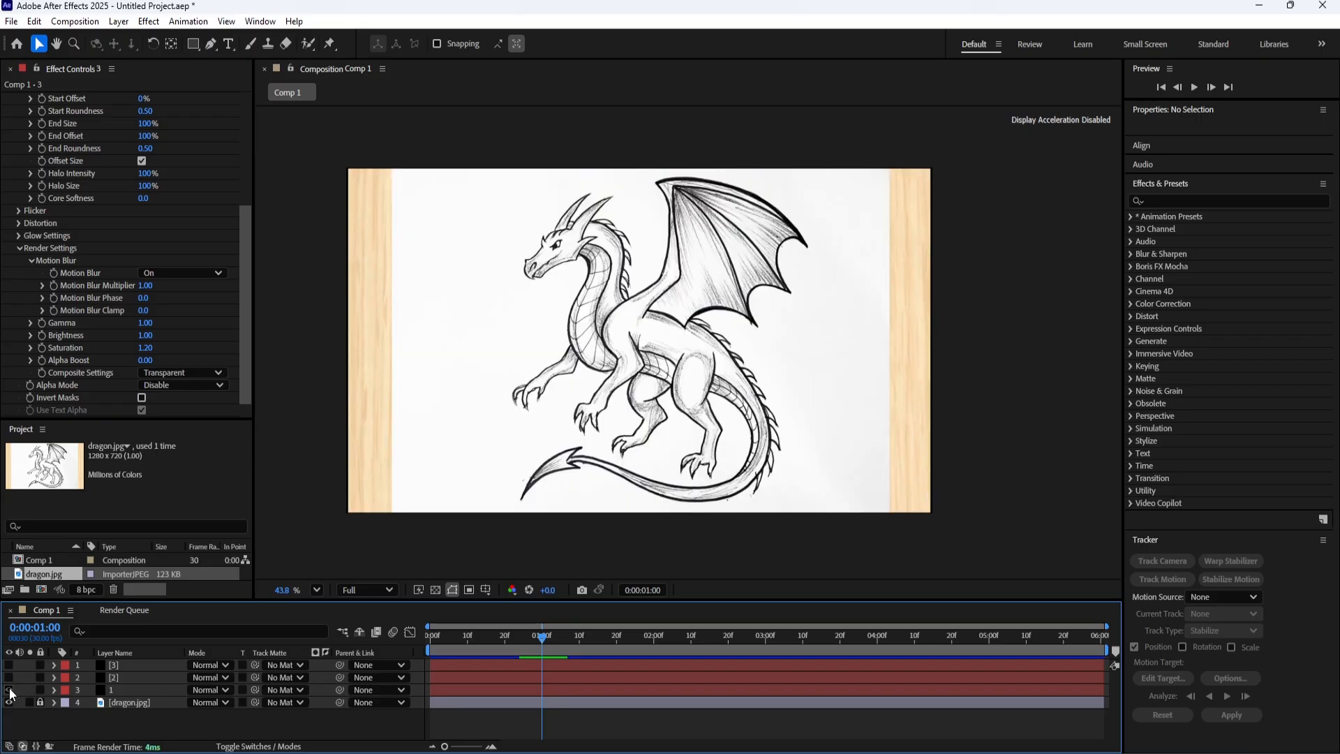
click(9, 689)
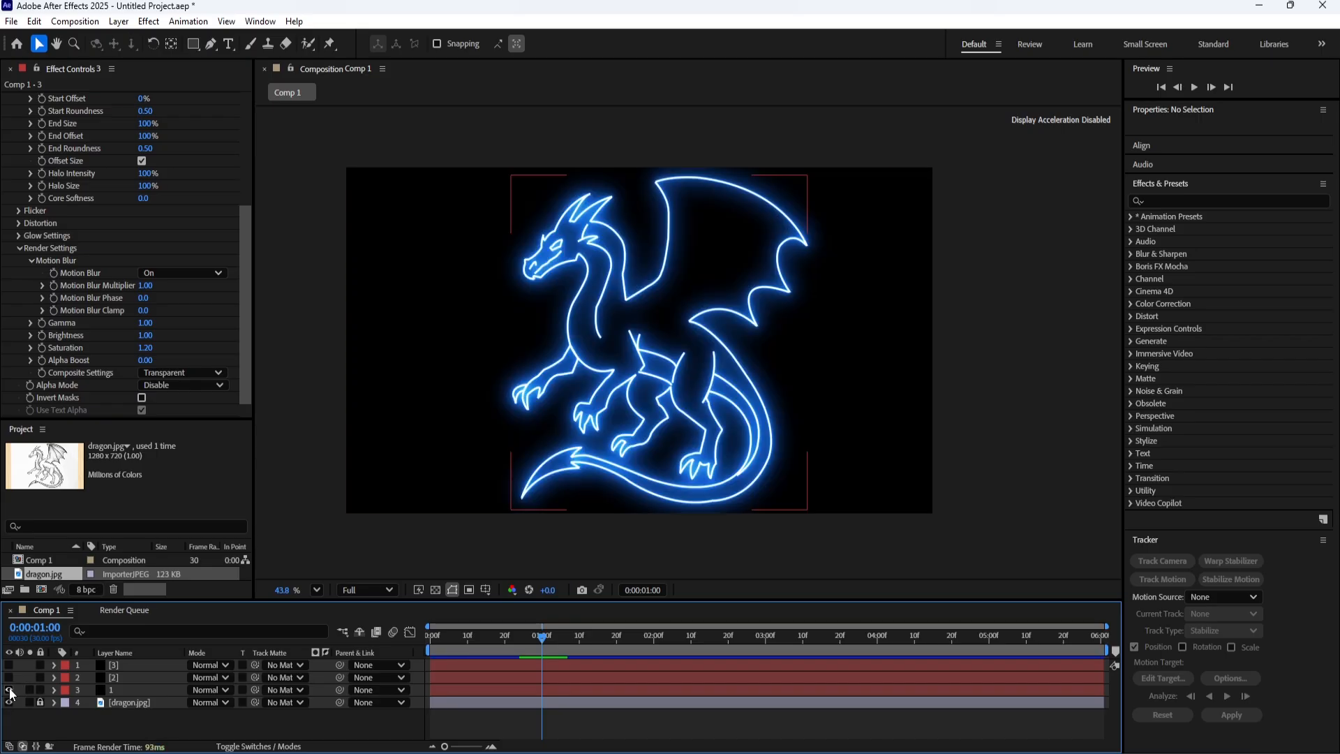
click(9, 690)
click(9, 690)
click(9, 664)
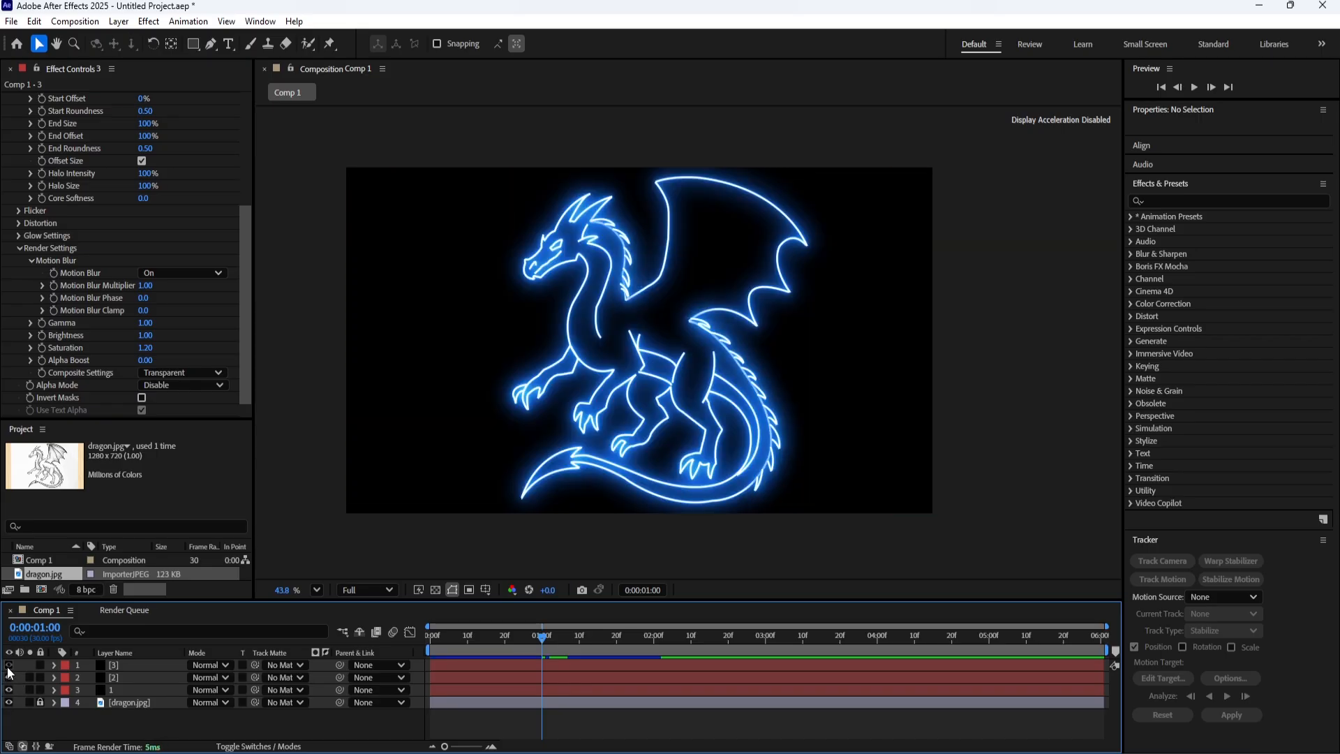
click(8, 666)
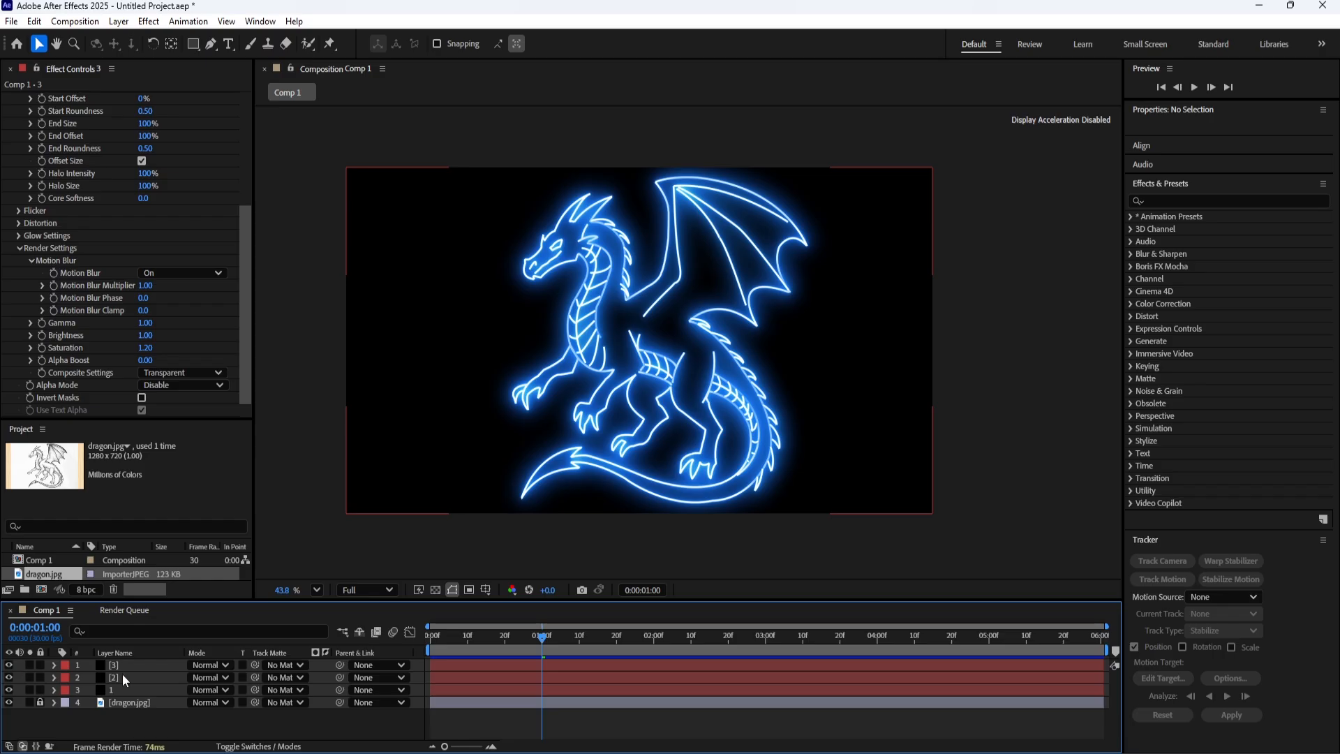
Hide layers 1 and 2 and ready layer 3 for Pen tool tracing over the sketch.
click(8, 677)
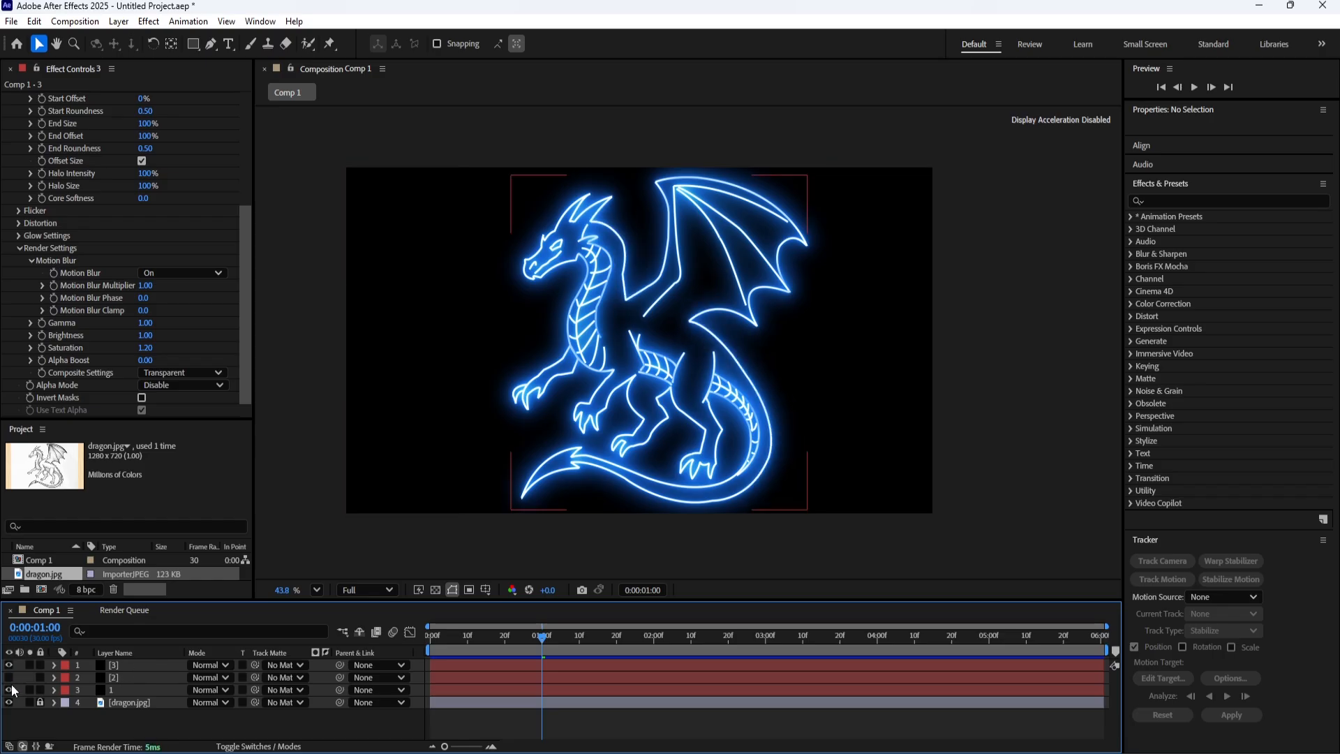
click(11, 691)
click(11, 691)
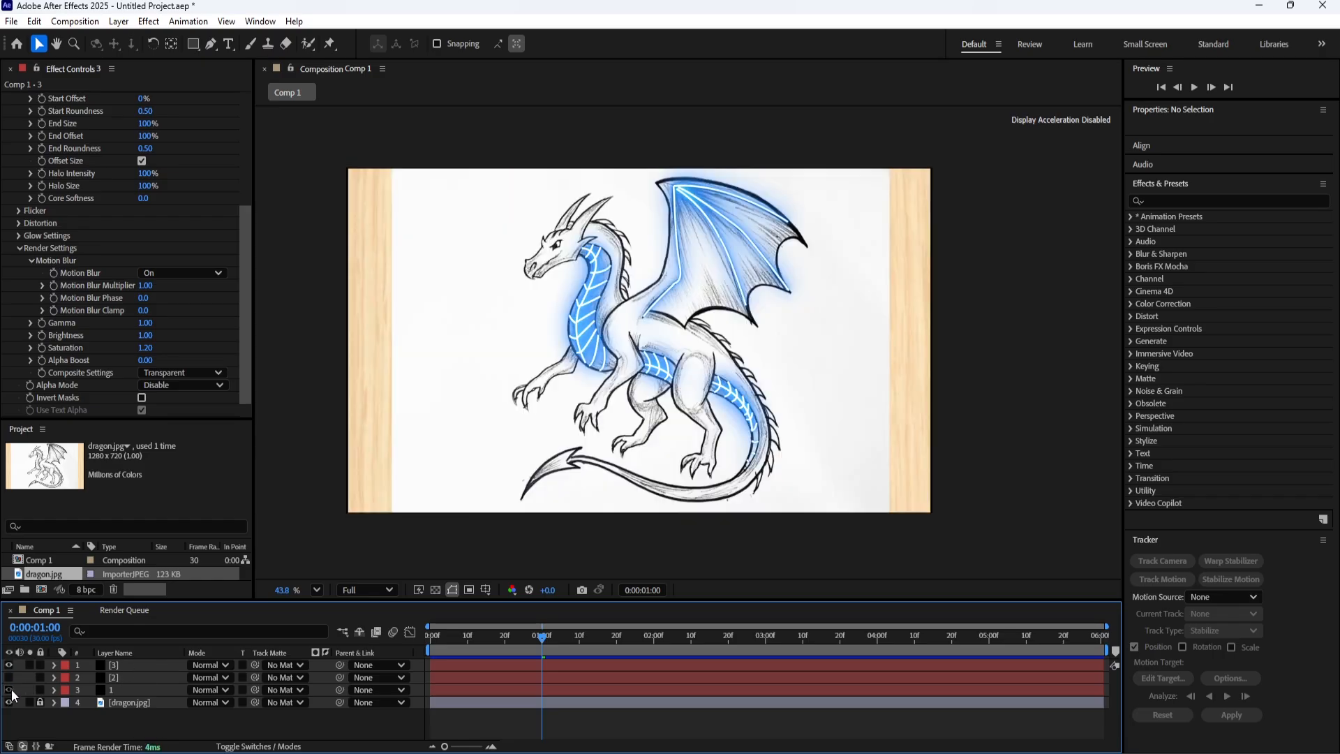
click(113, 666)
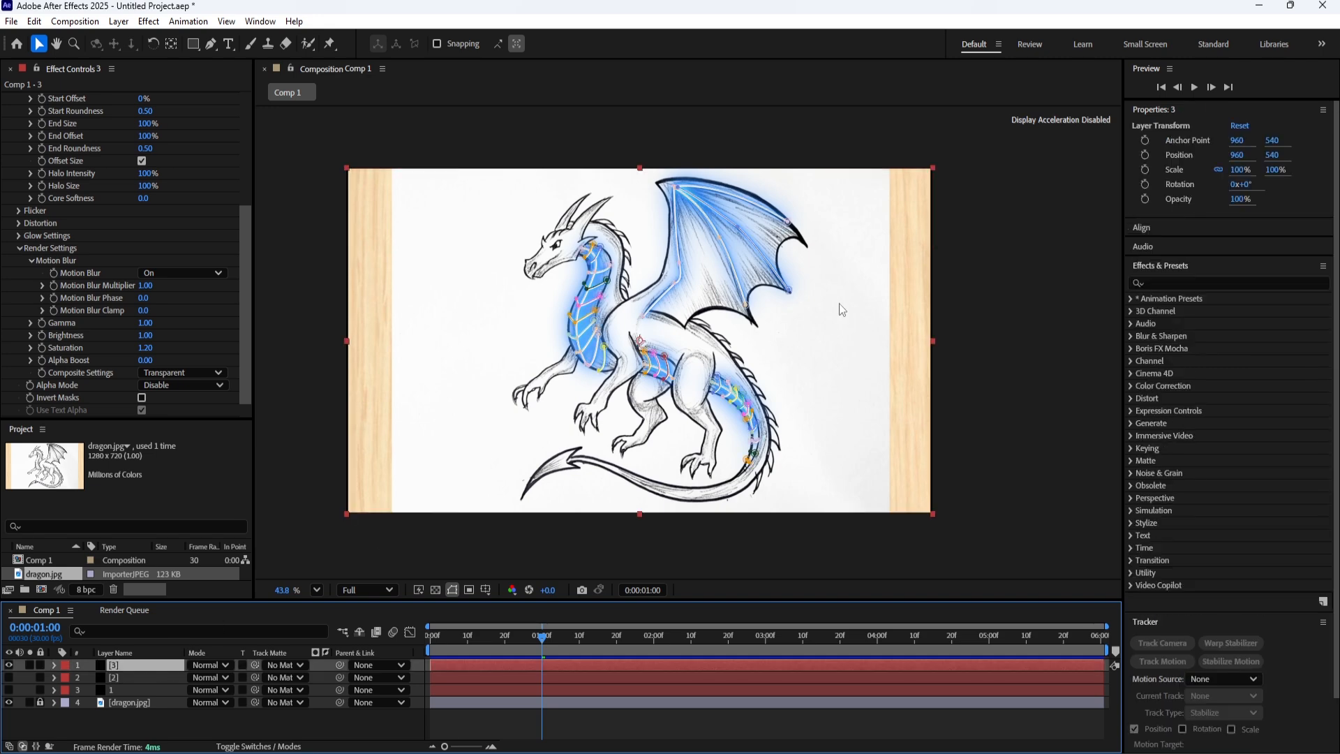
scroll(721, 351, up, 2)
scroll(670, 368, up, 1)
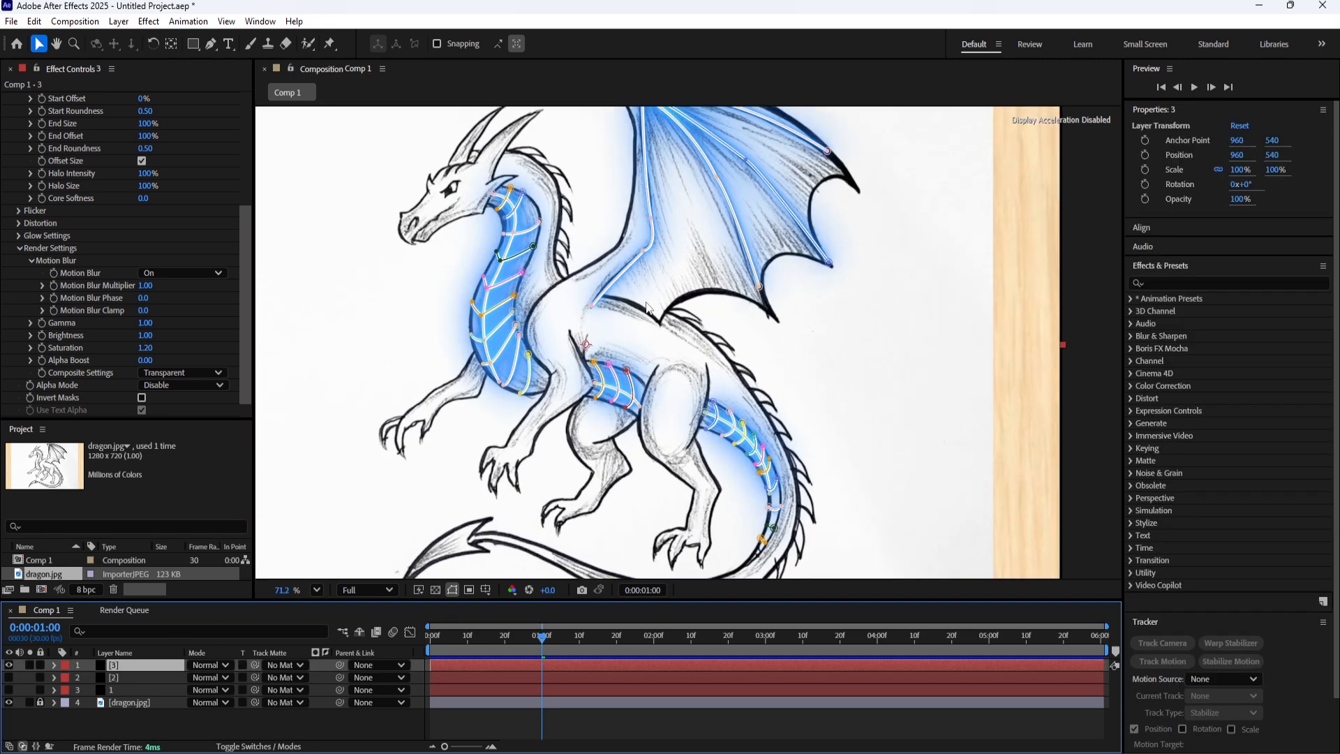
click(210, 44)
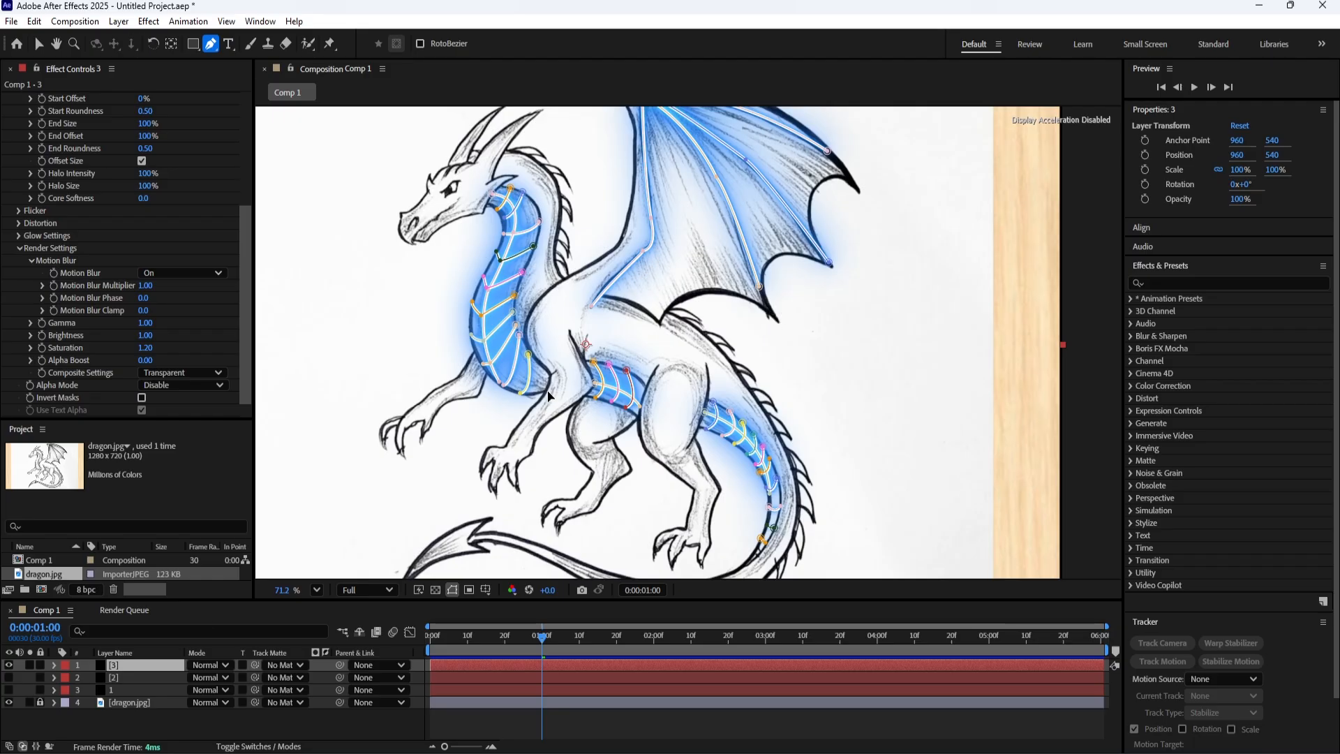
Toggle the visibility of layer 1 and dragon.jpg to check which body lines are still missing from the tracing.
click(7, 701)
click(7, 693)
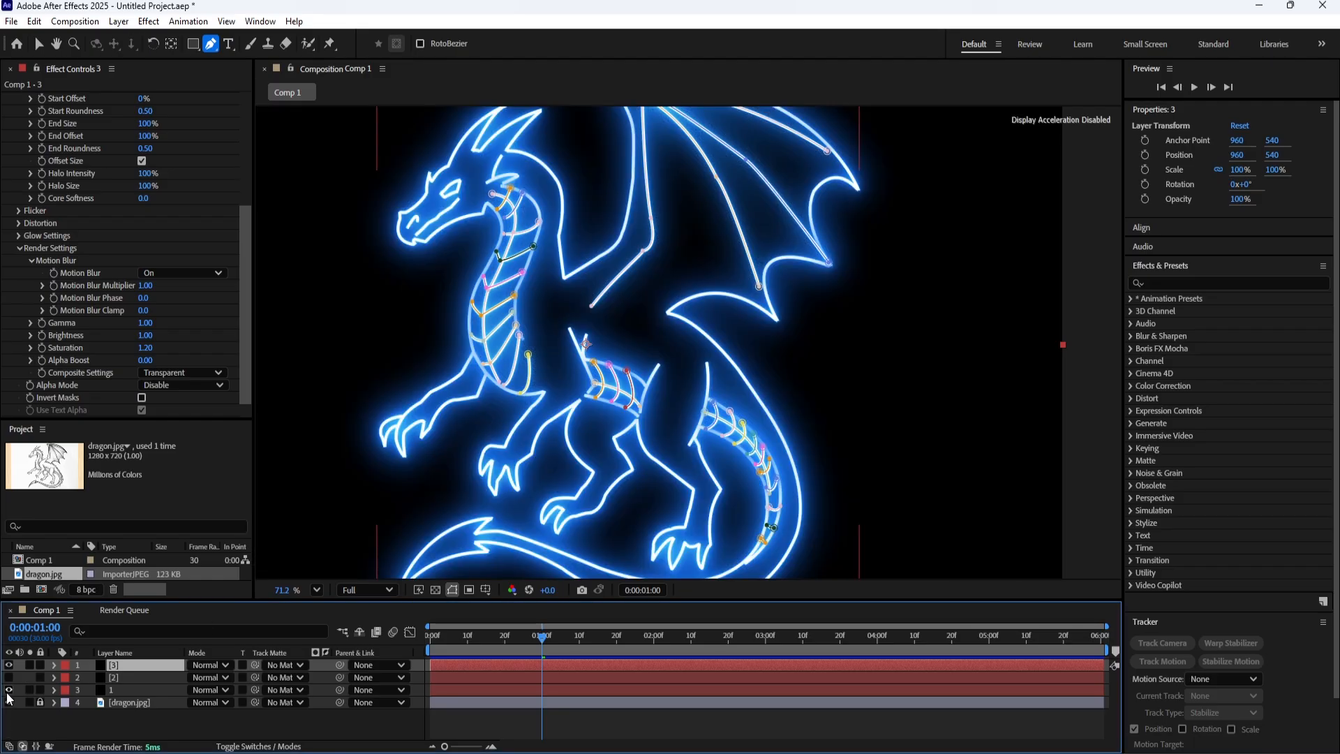
click(9, 689)
click(8, 702)
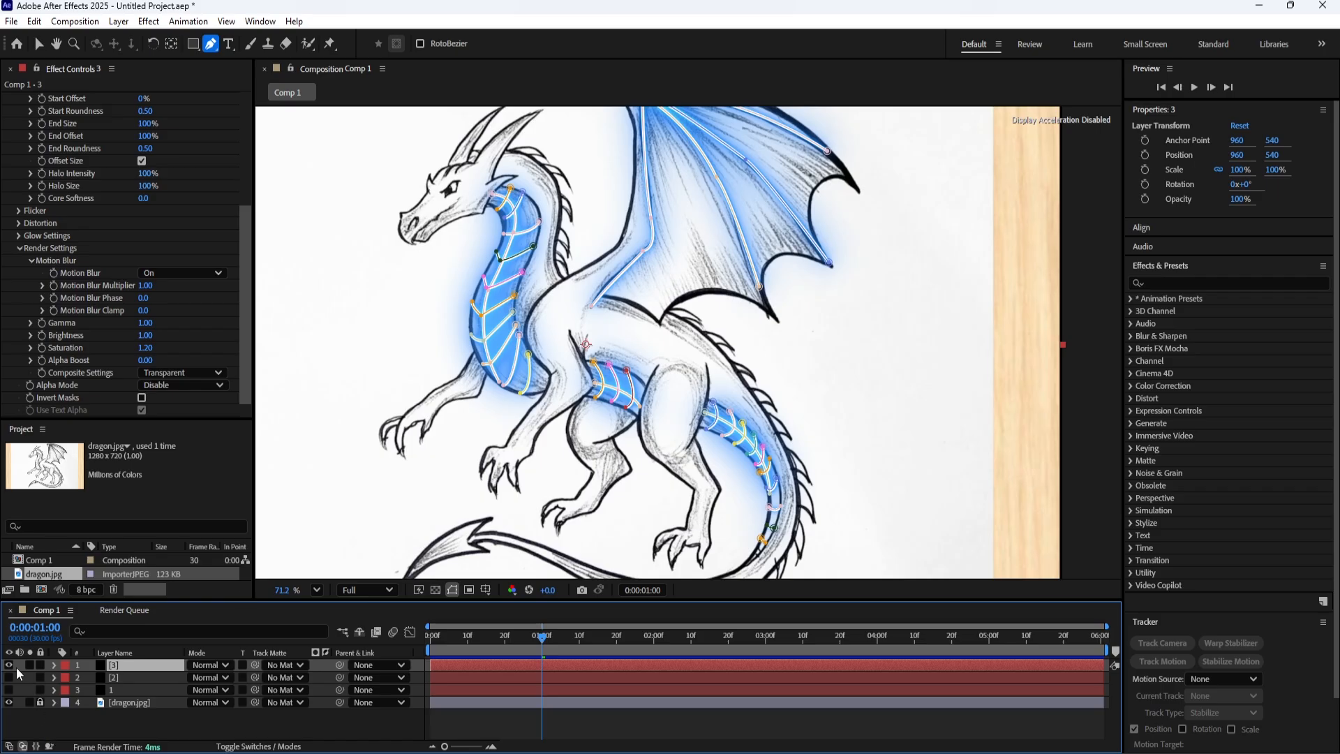
click(9, 690)
click(10, 691)
Trace the inner lower wing edge above the back with a curved open mask on layer 3, and make layers 1 and 2 visible.
click(670, 305)
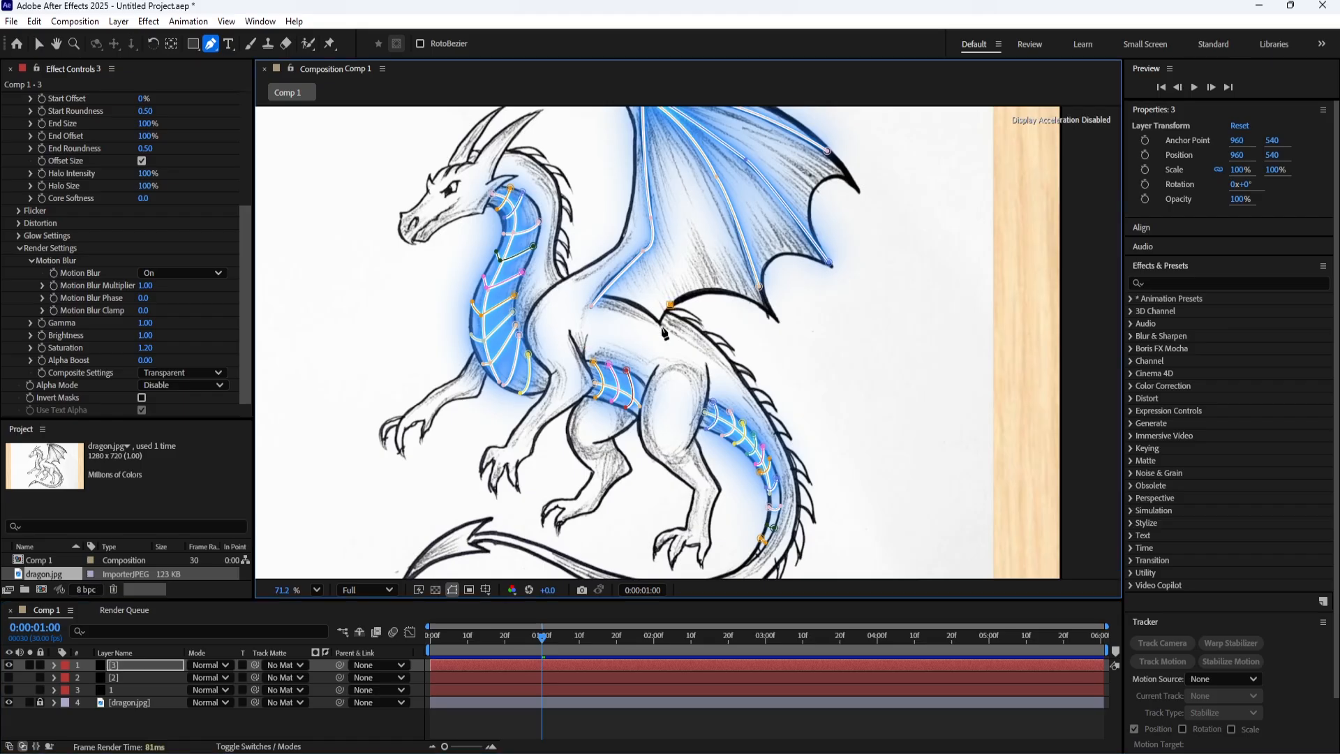
click(661, 325)
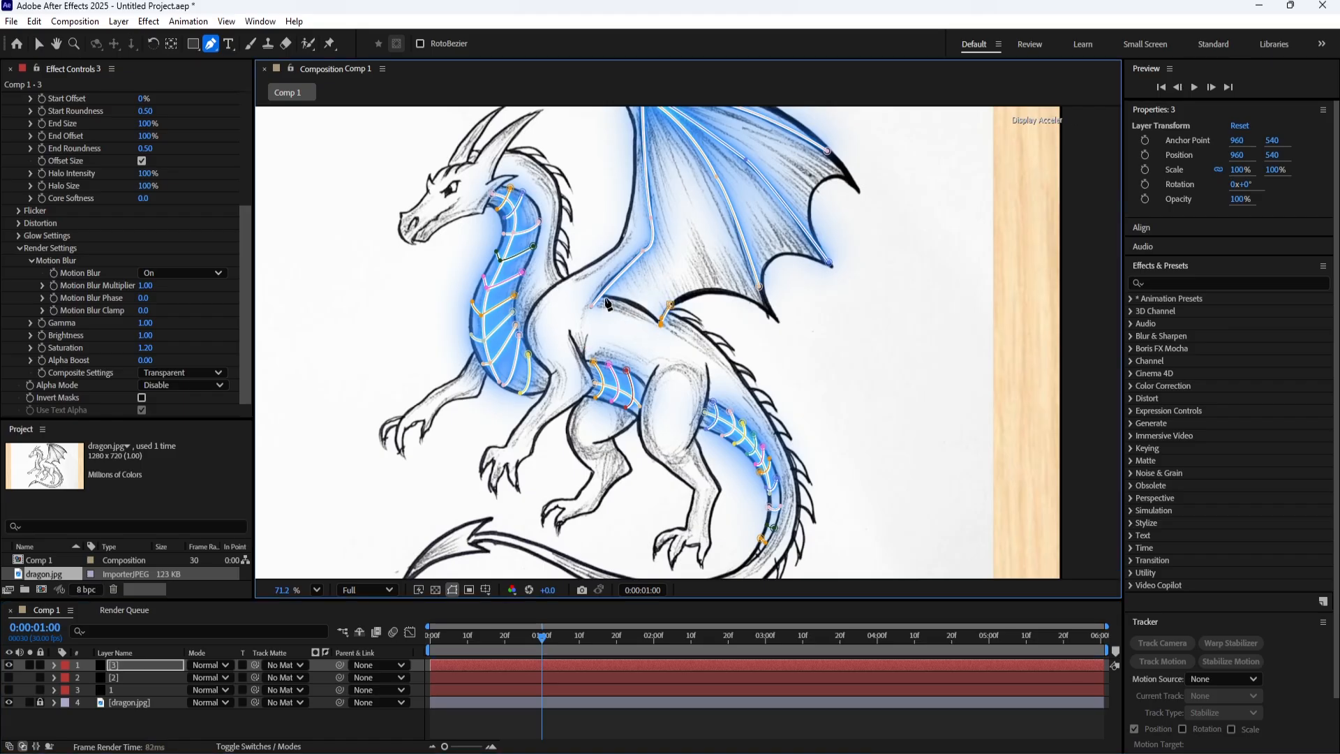
drag(602, 296, 559, 300)
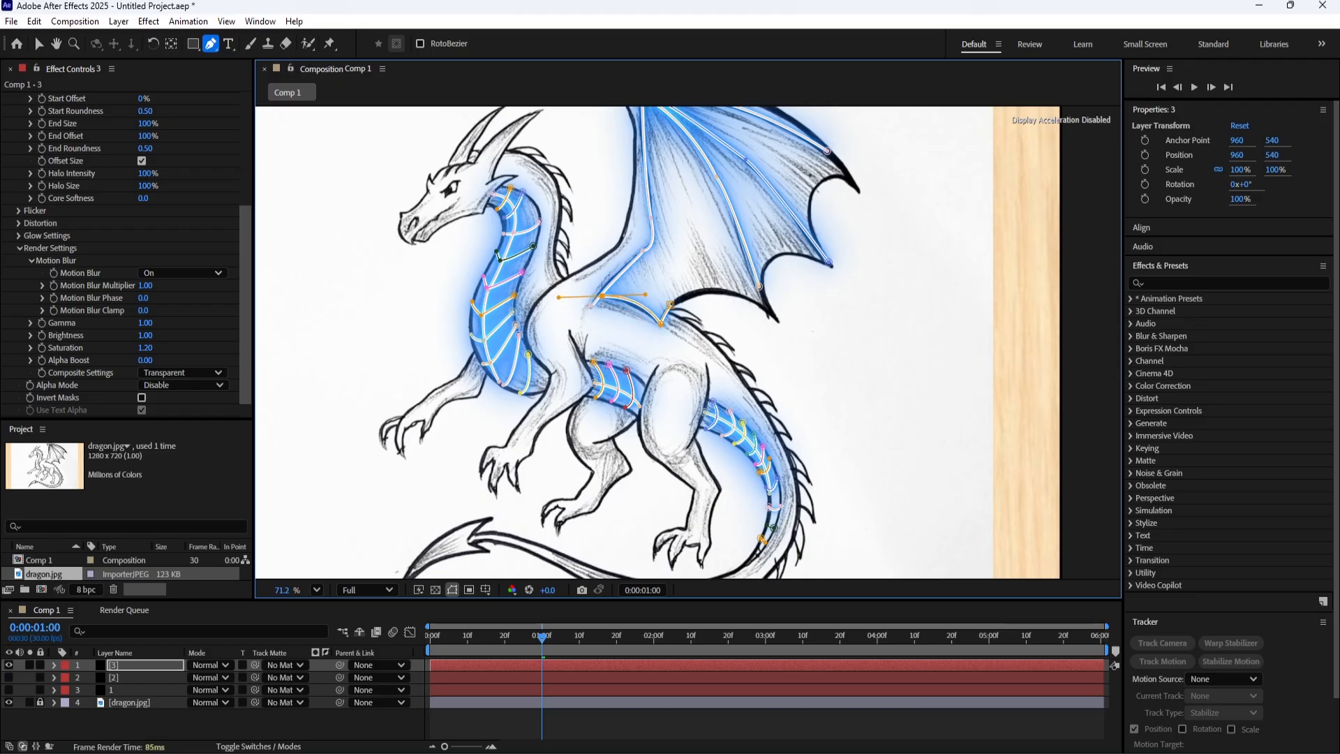
click(245, 731)
scroll(557, 278, down, 2)
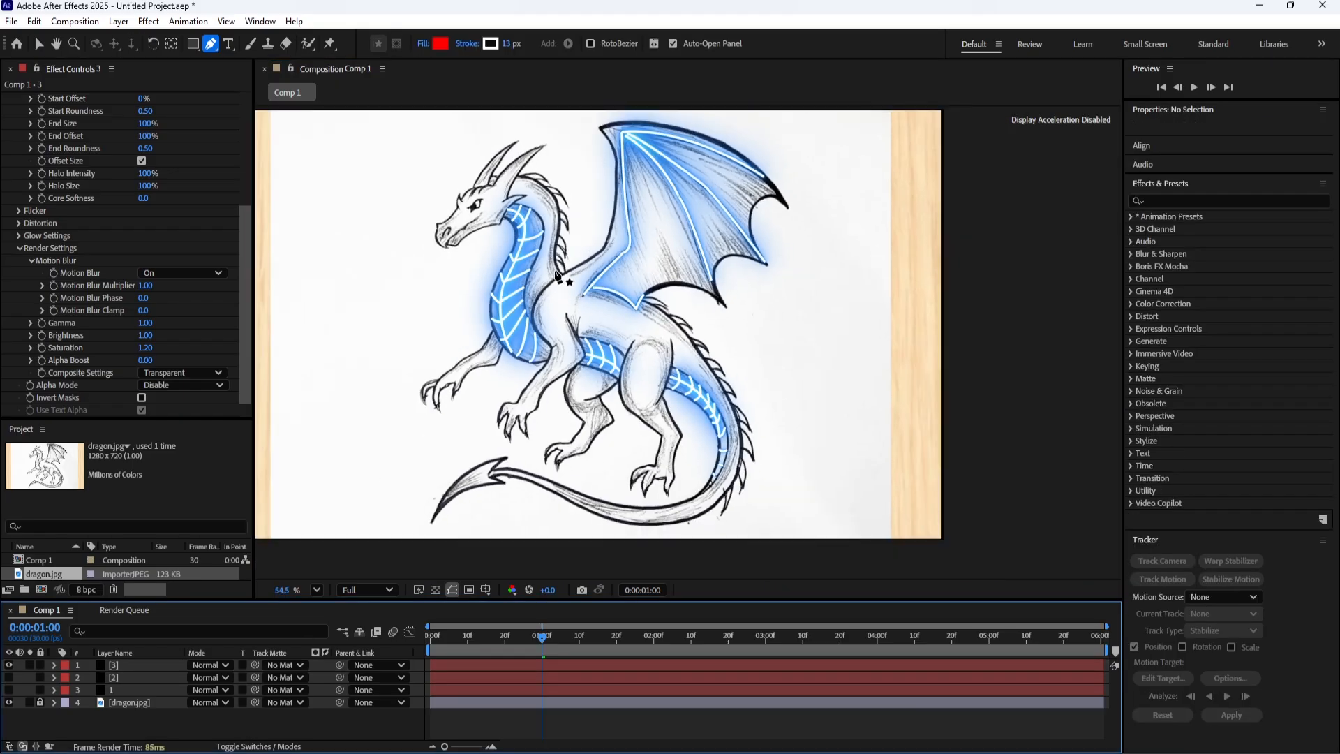
click(9, 690)
click(8, 677)
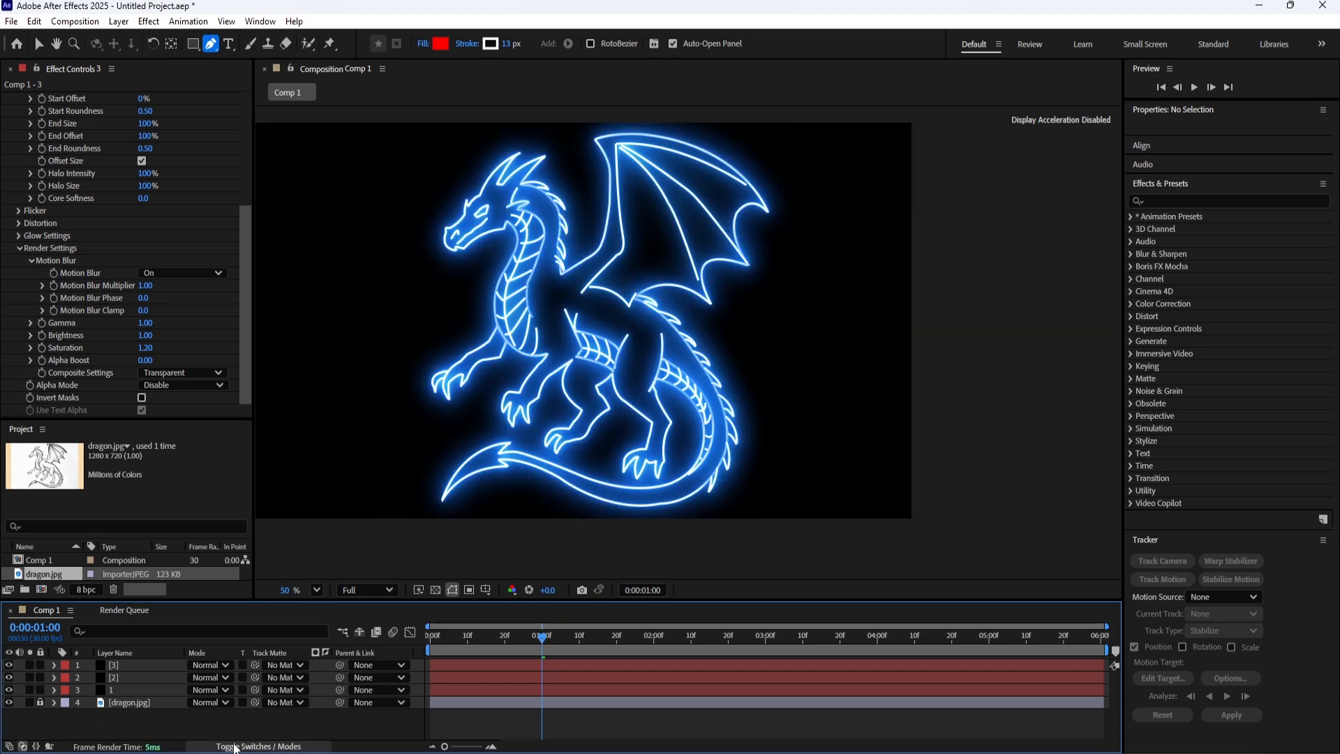
Set the Composite Settings in the Saber render settings of layer 1 to Transparent and collapse the render settings.
click(87, 689)
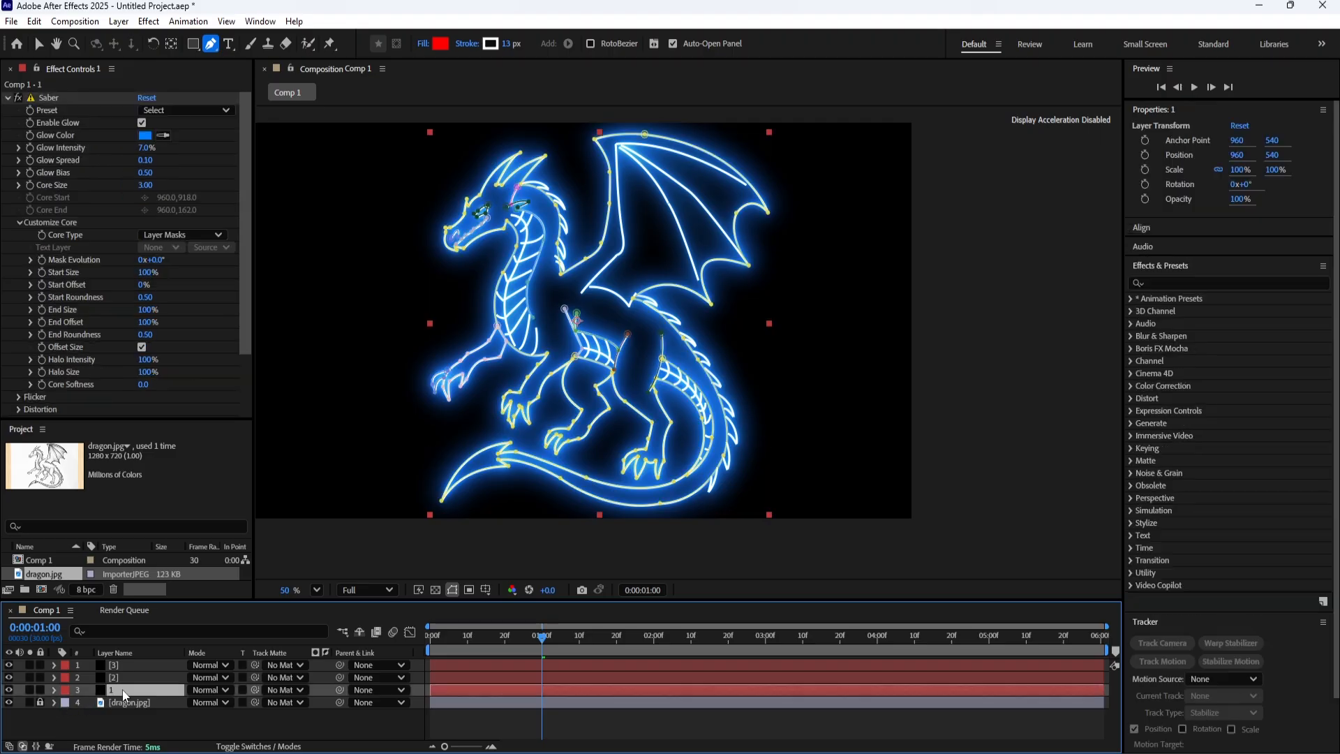
scroll(110, 345, down, 2)
click(18, 373)
scroll(28, 377, down, 2)
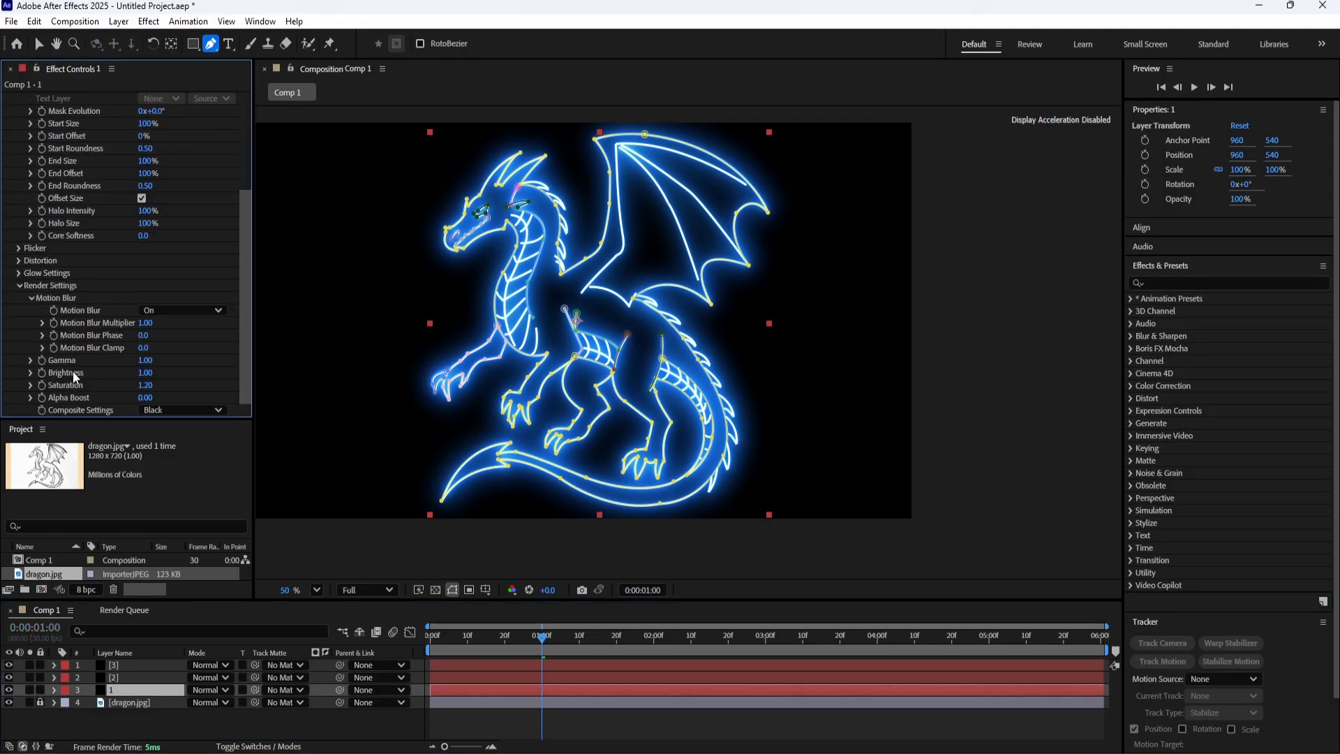
click(182, 309)
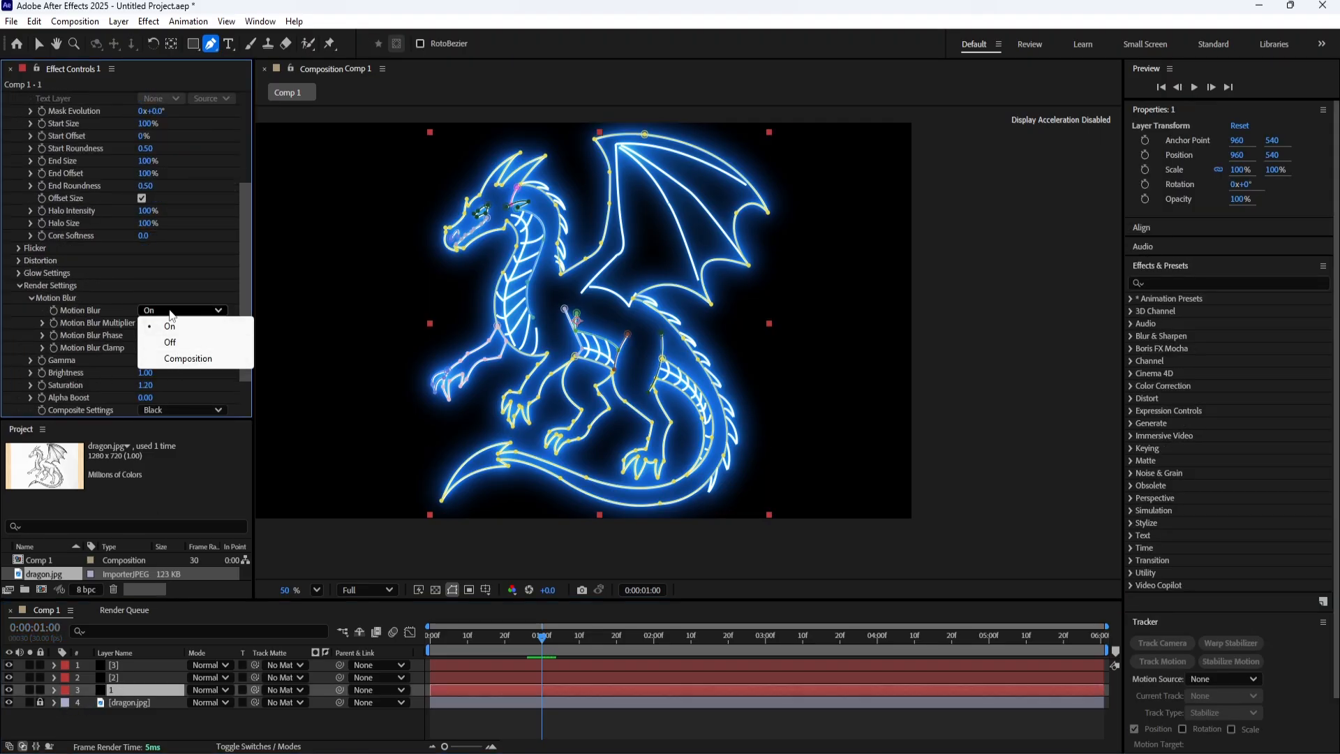
click(166, 410)
click(169, 428)
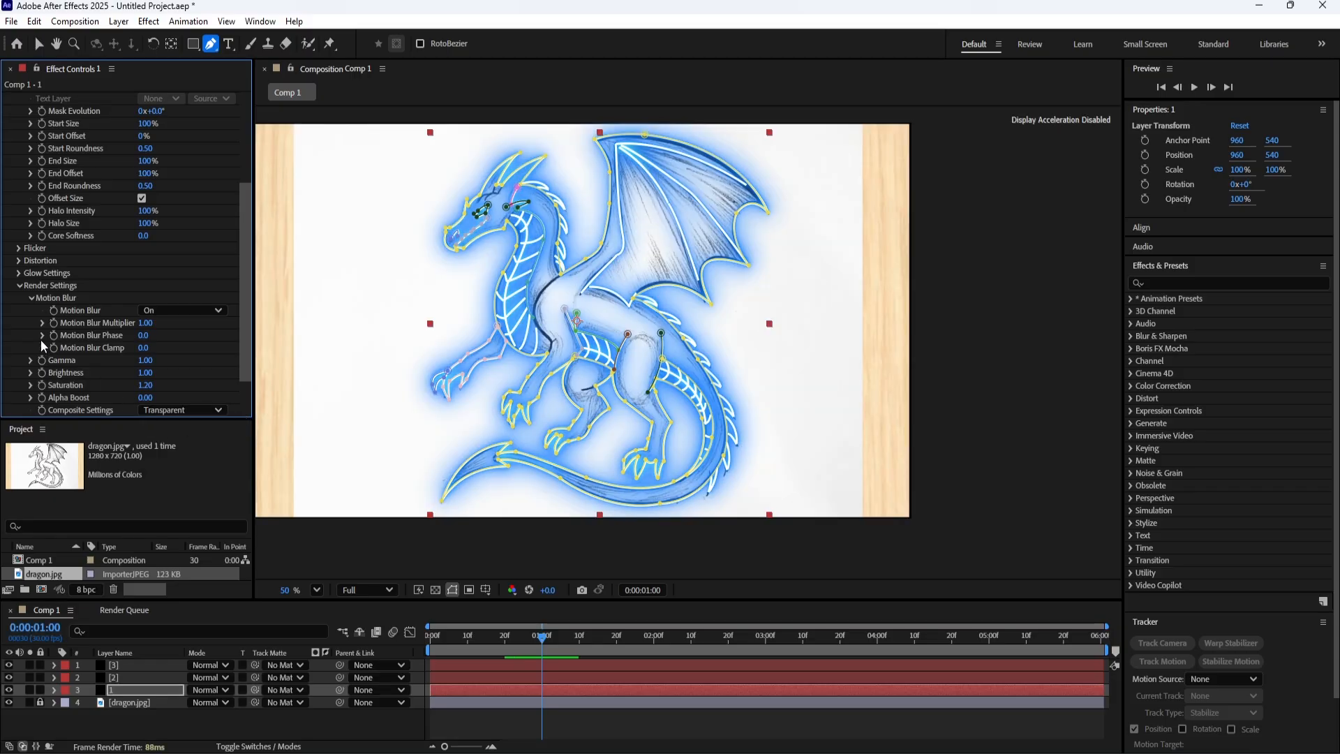
click(21, 286)
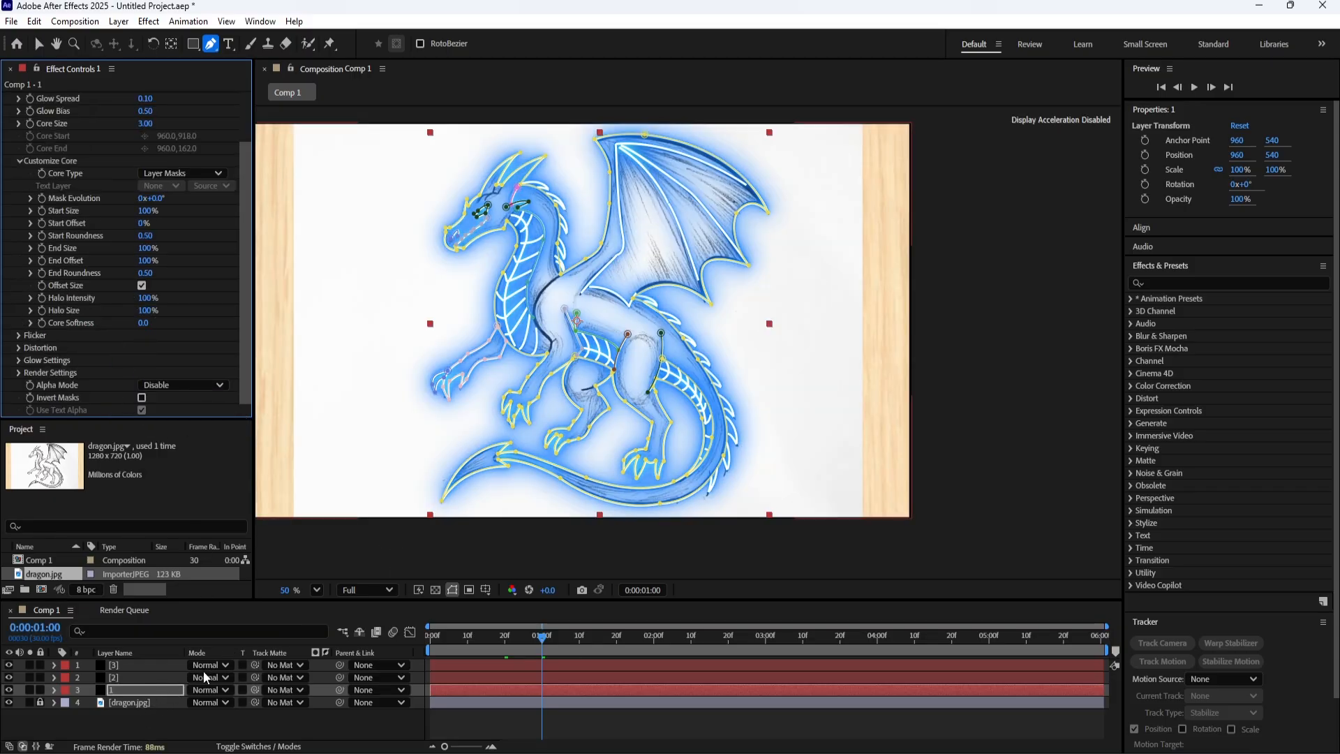
Trace the dragon's shoulder line with a curved open mask on layer 1, from the top of the front leg up to the wing base.
click(128, 678)
click(131, 689)
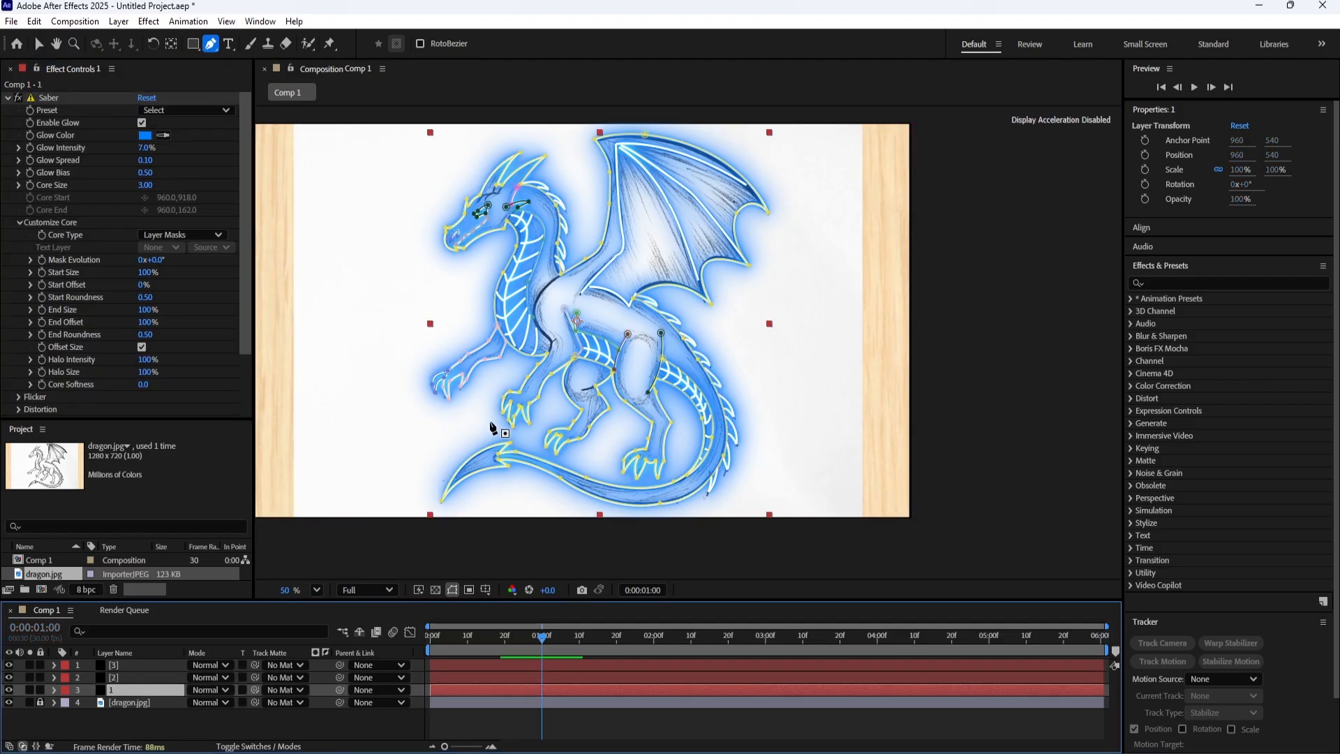
scroll(493, 427, up, 5)
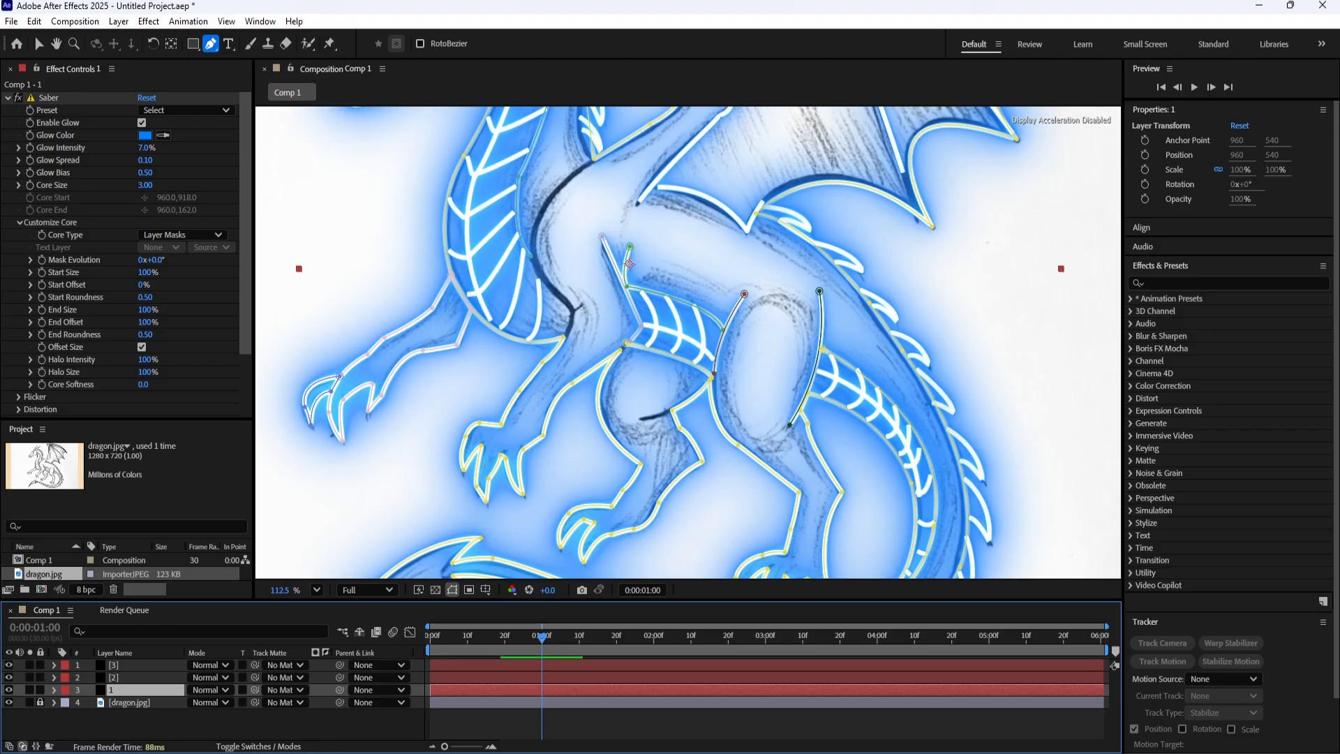
drag(584, 238, 568, 379)
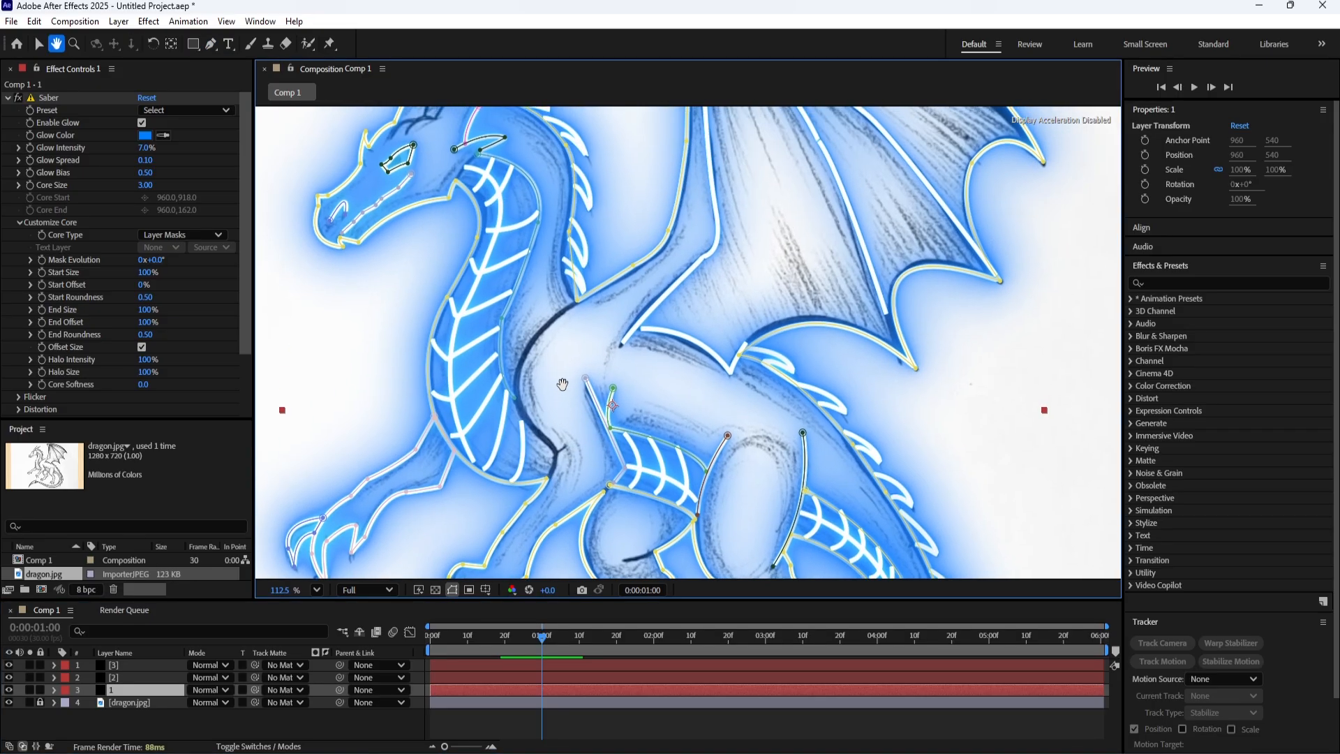
click(573, 305)
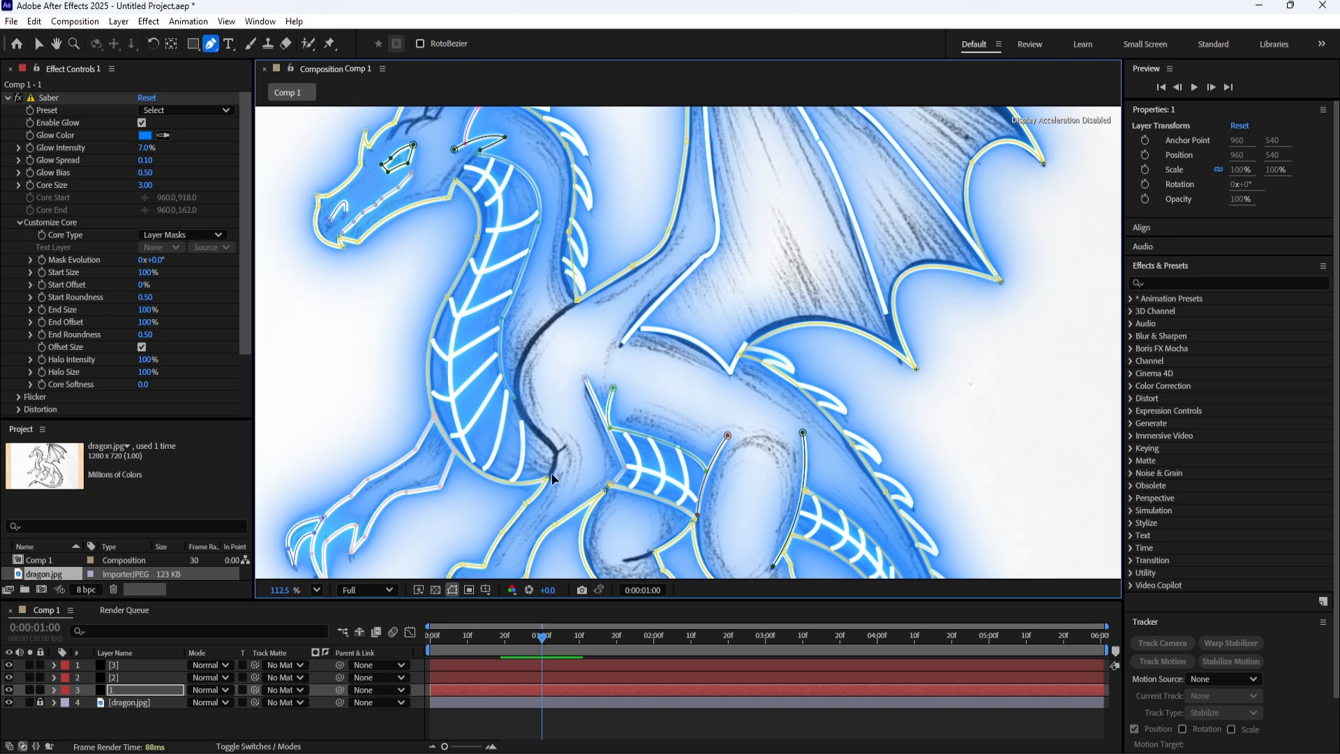
scroll(552, 479, up, 3)
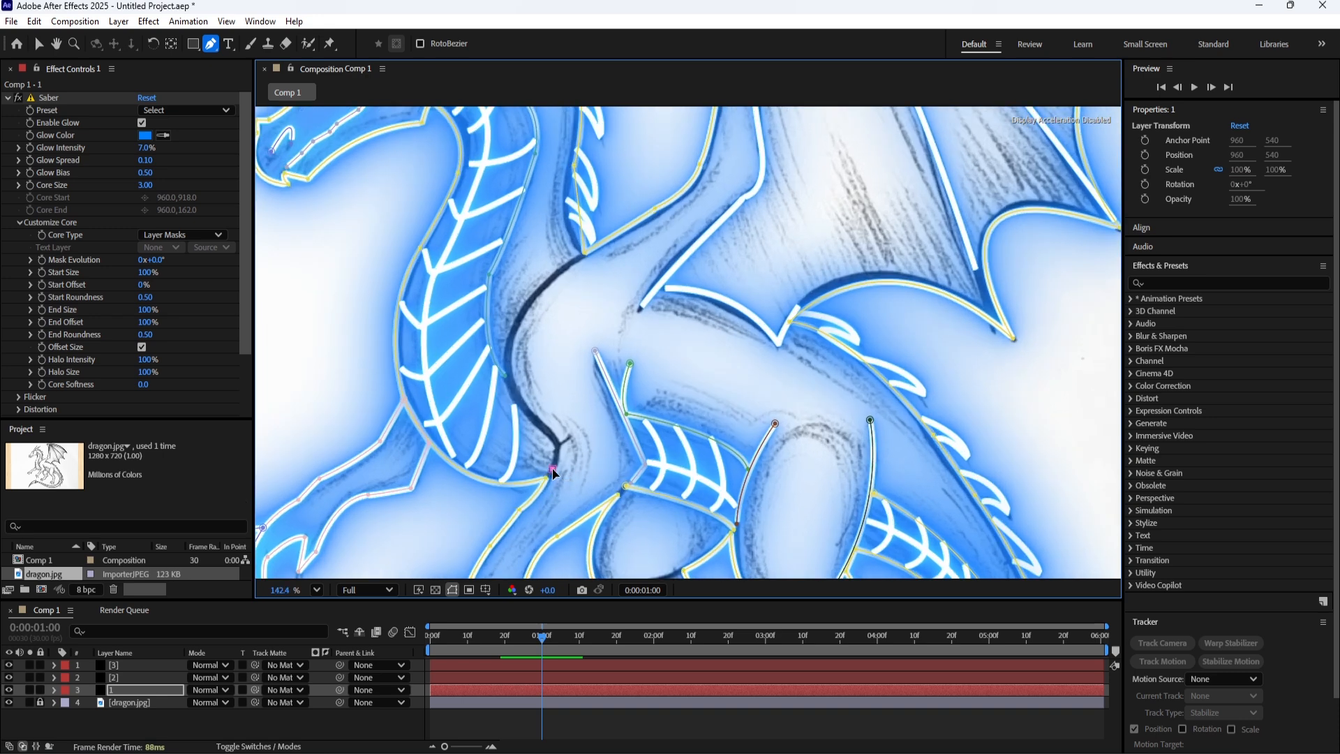
drag(552, 473, 555, 478)
mouse_move(535, 422)
mouse_down()
mouse_move(506, 406)
mouse_move(535, 421)
mouse_up()
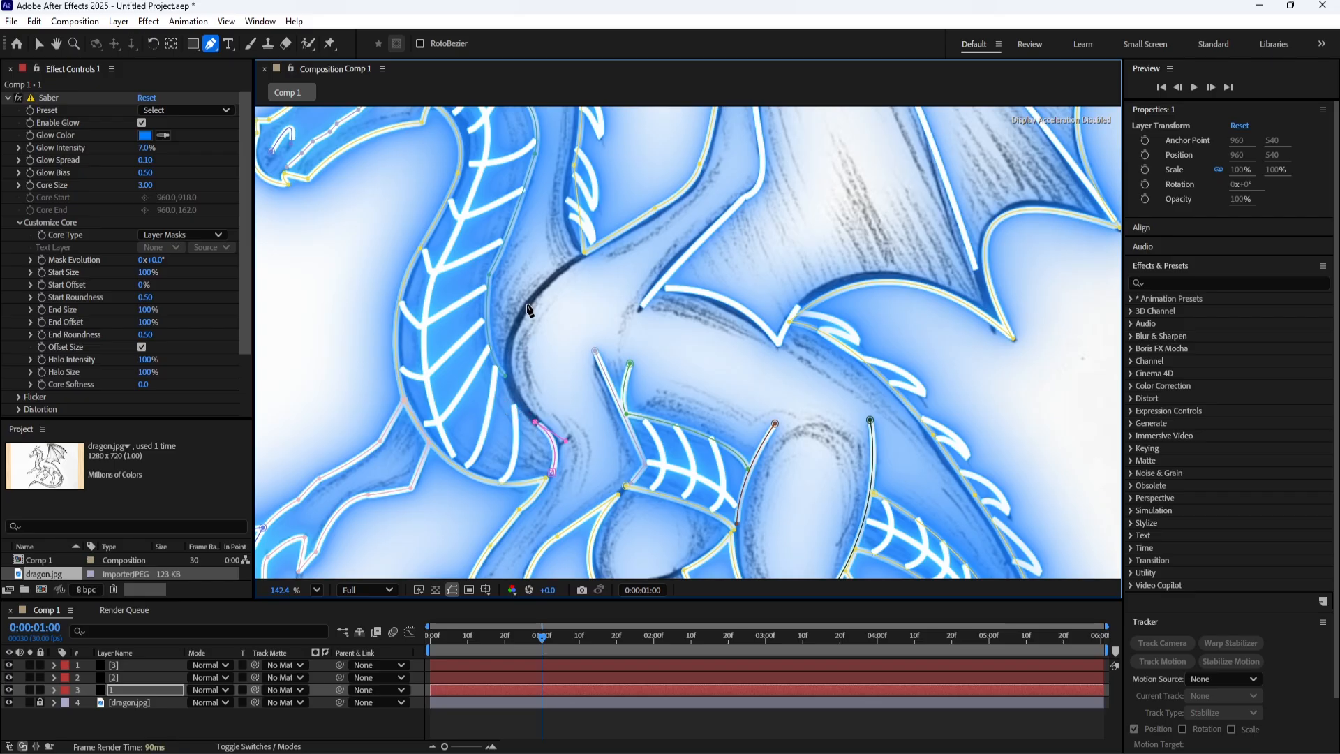
mouse_move(528, 306)
mouse_down()
mouse_move(569, 259)
mouse_move(530, 311)
mouse_up()
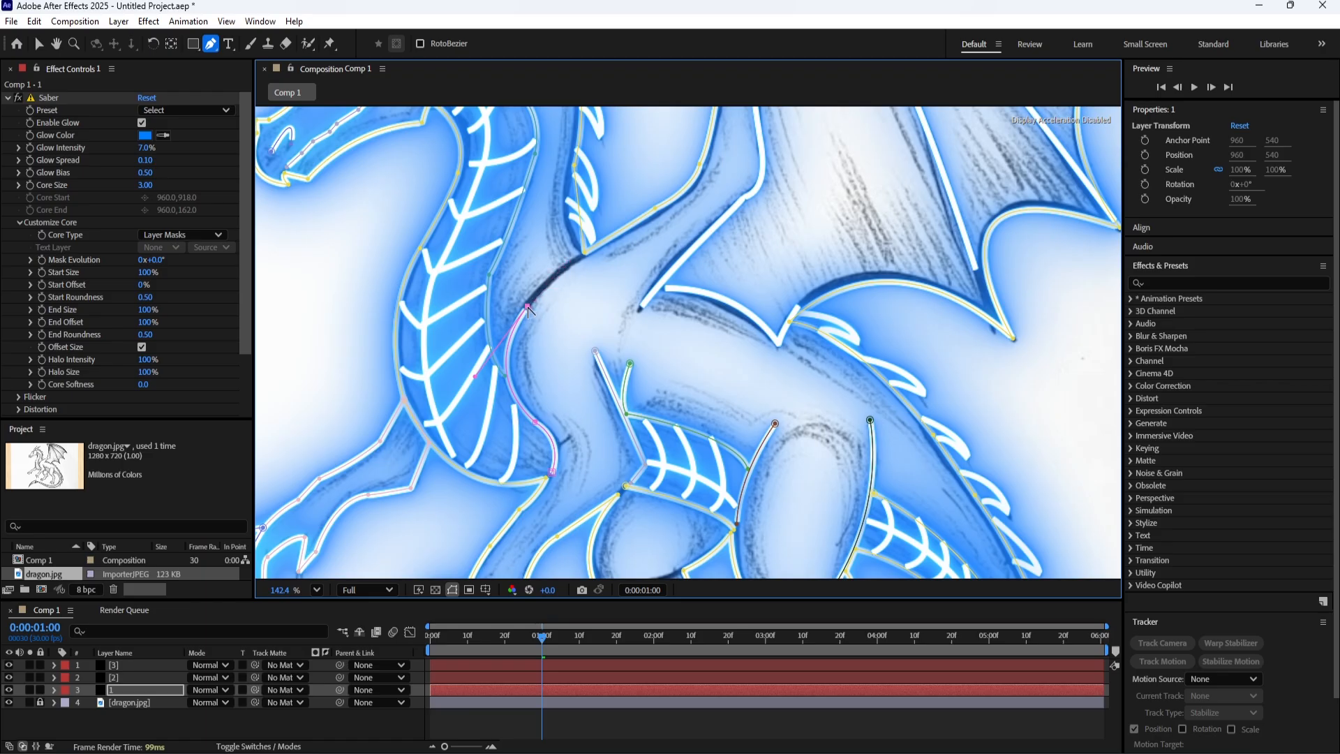
drag(581, 254, 594, 259)
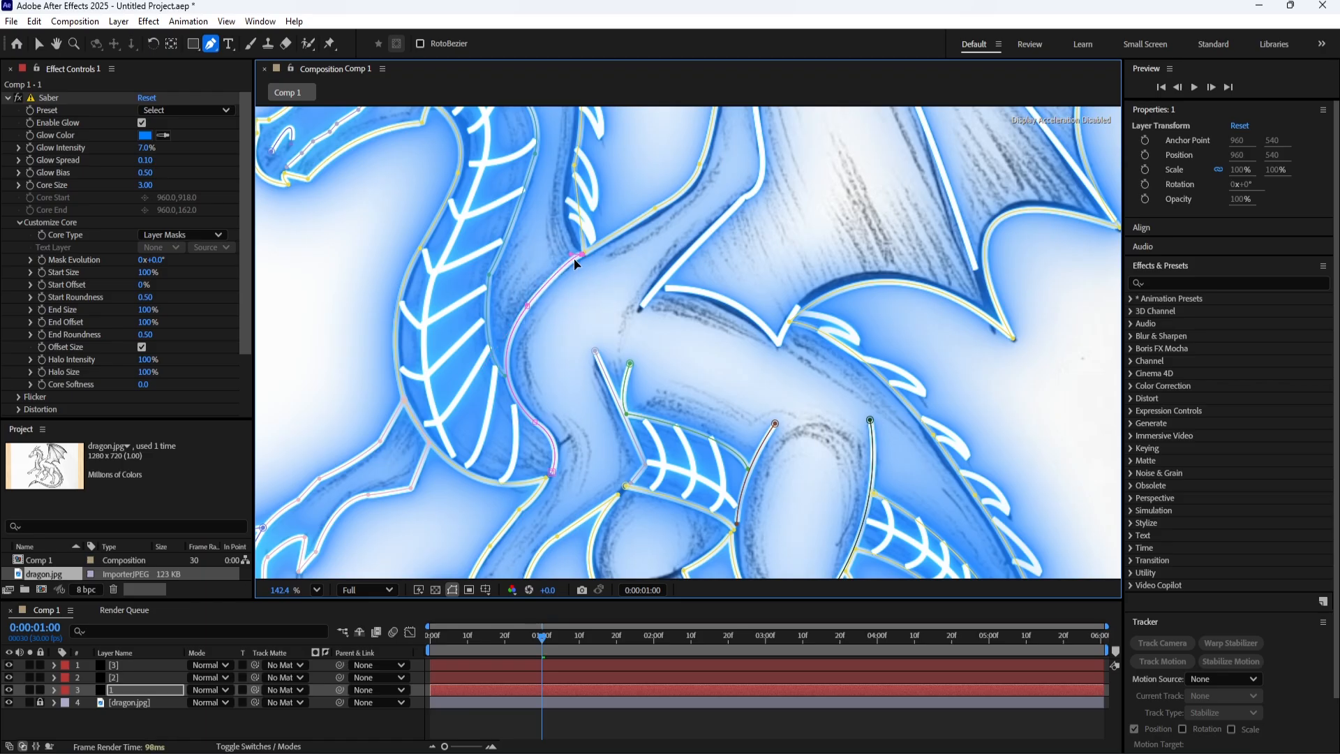
scroll(610, 340, down, 2)
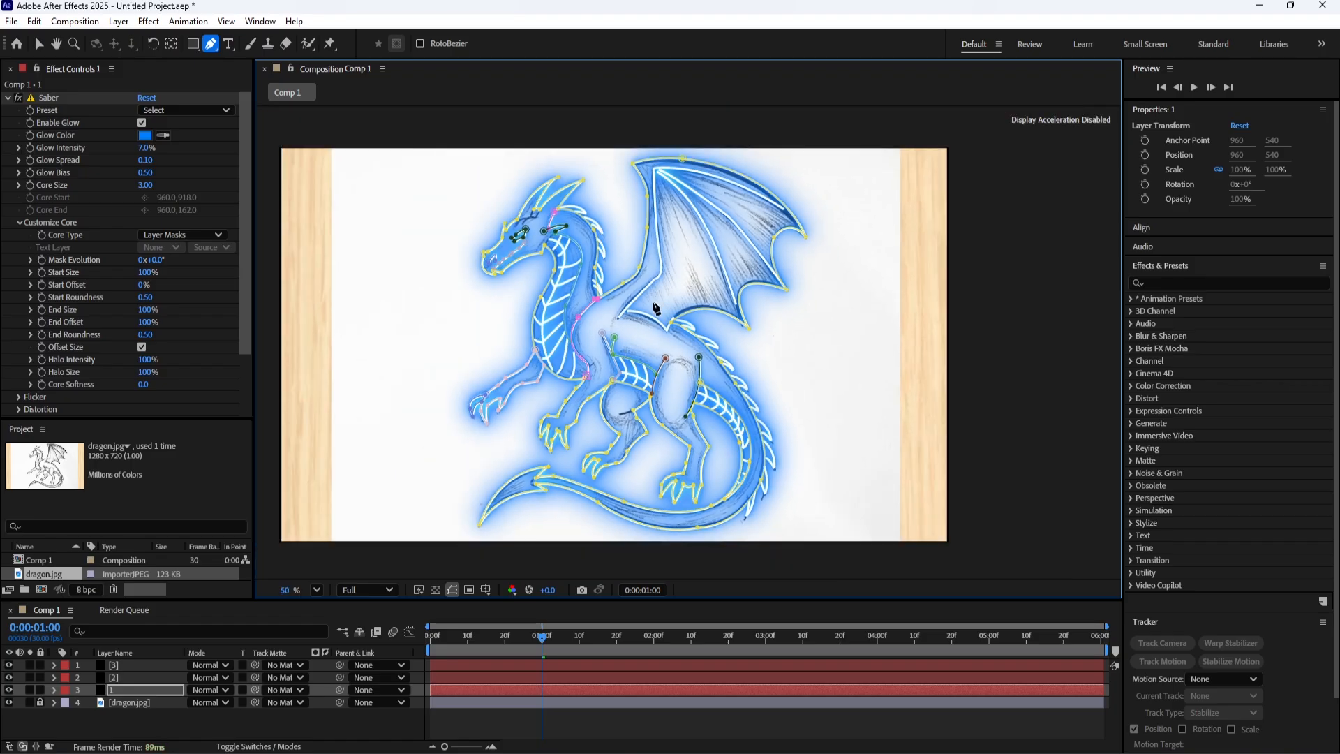
Create a new comp-size 1920 x 1080 px solid named BG with the dark grey colour 1B1B1B.
drag(680, 273, 614, 271)
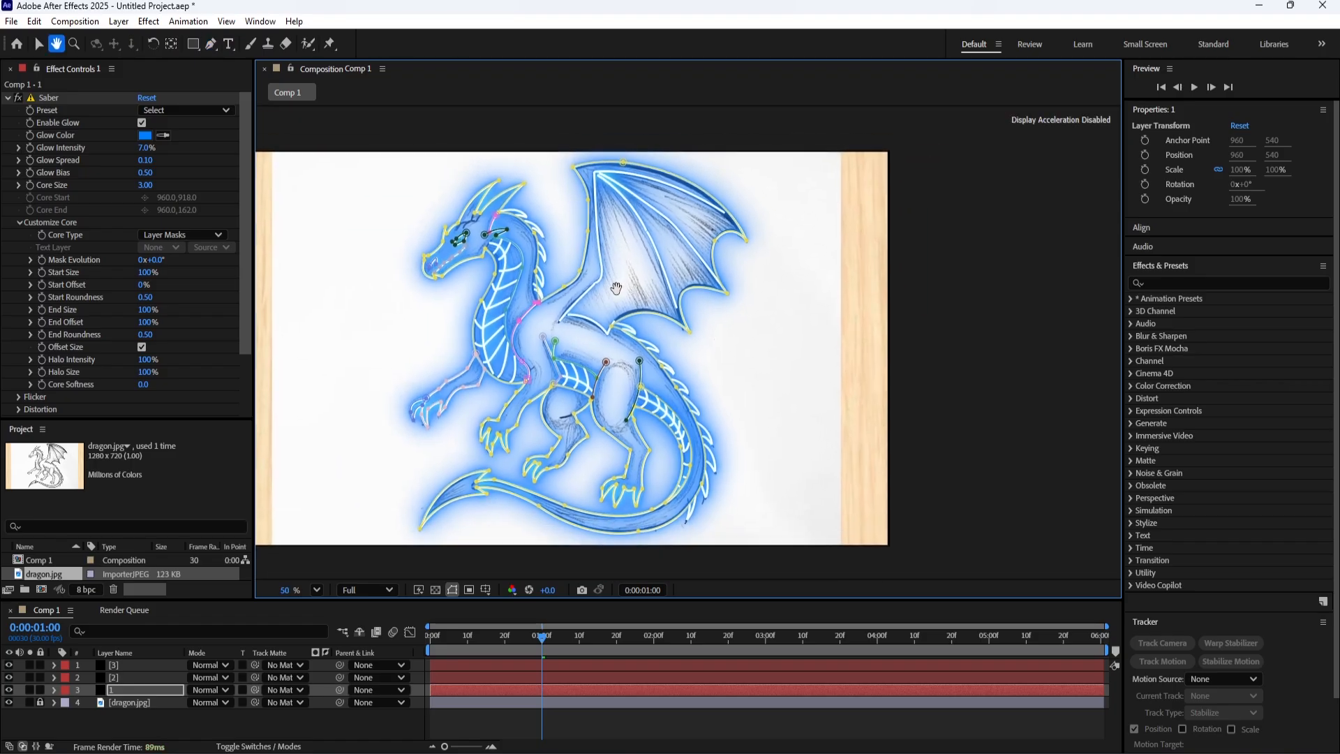
right_click(91, 721)
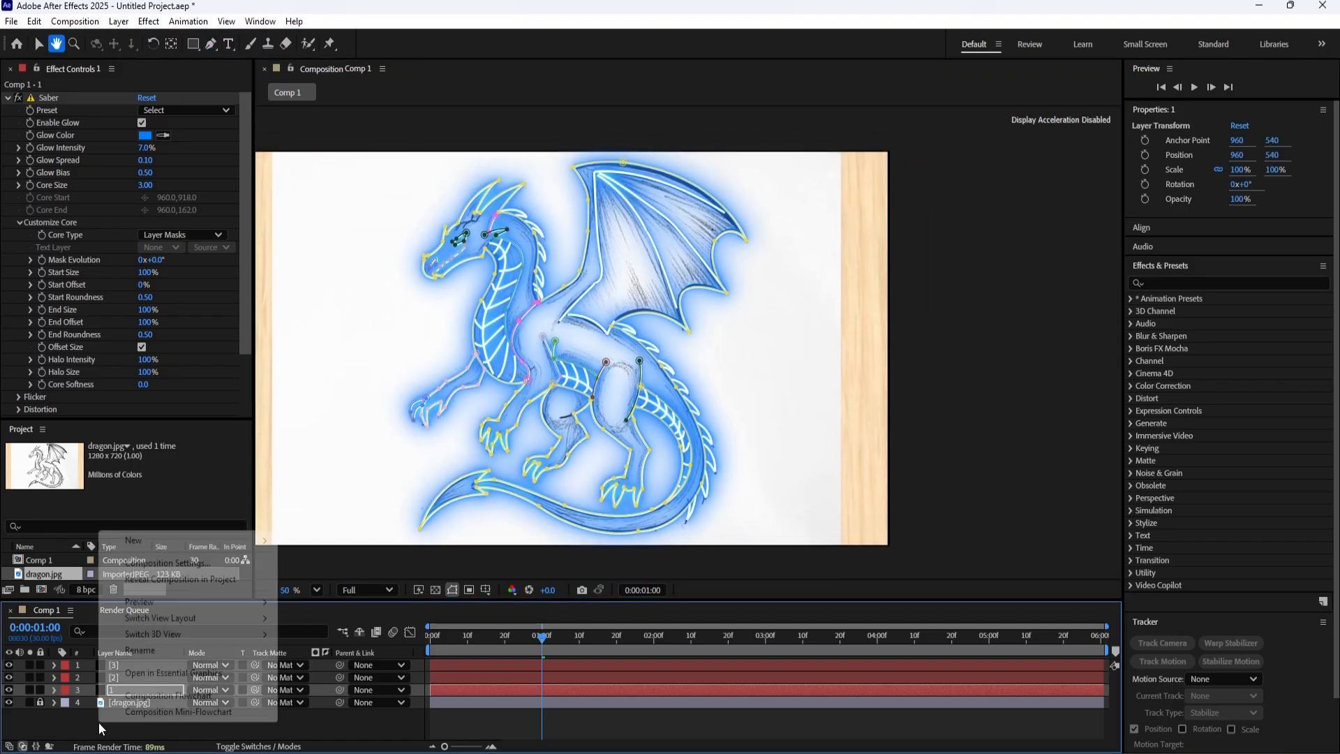
mouse_move(205, 542)
click(354, 578)
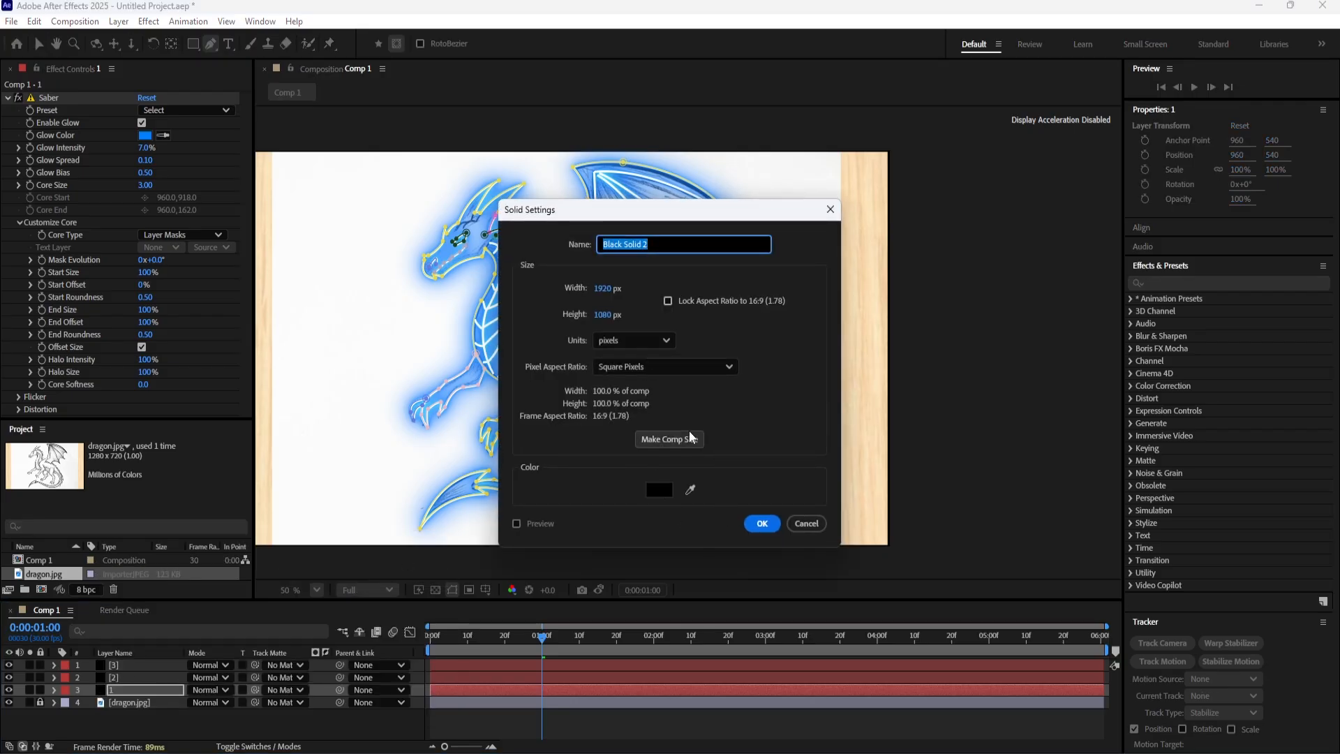
text(V)
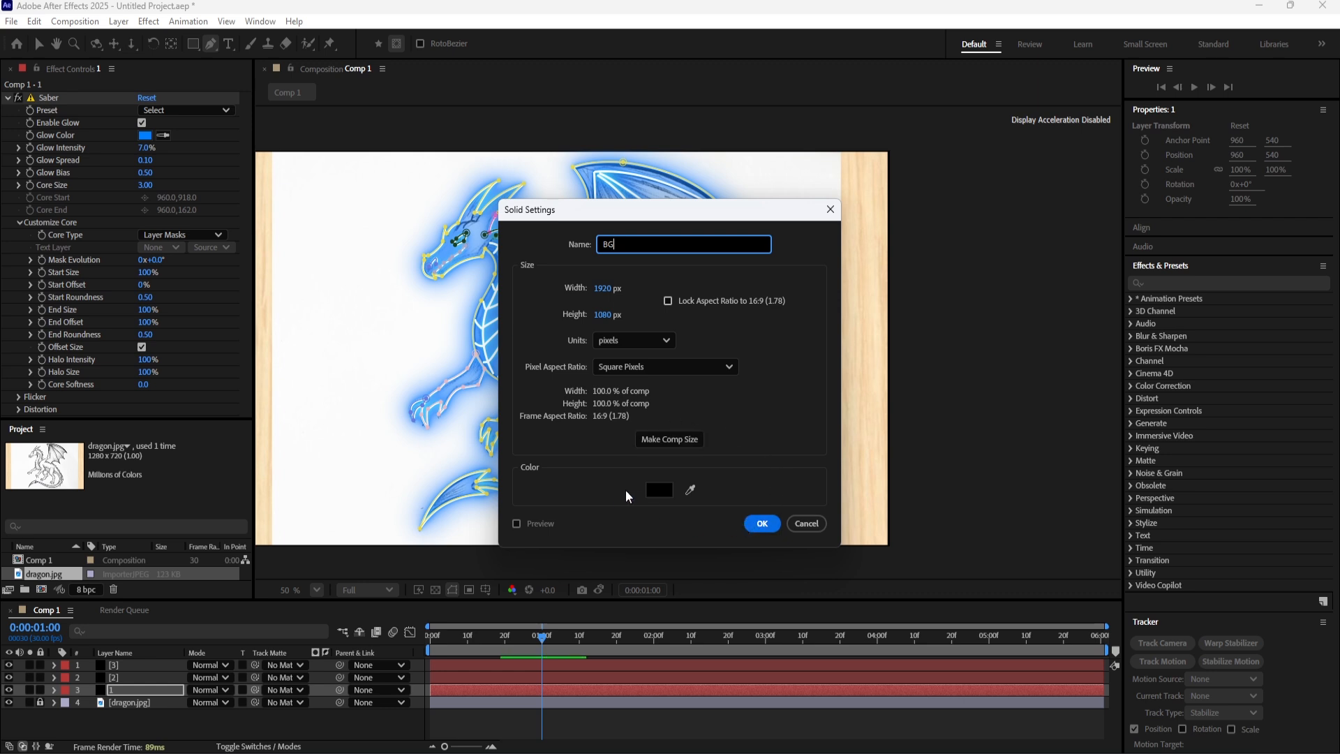
click(656, 490)
drag(521, 460, 499, 457)
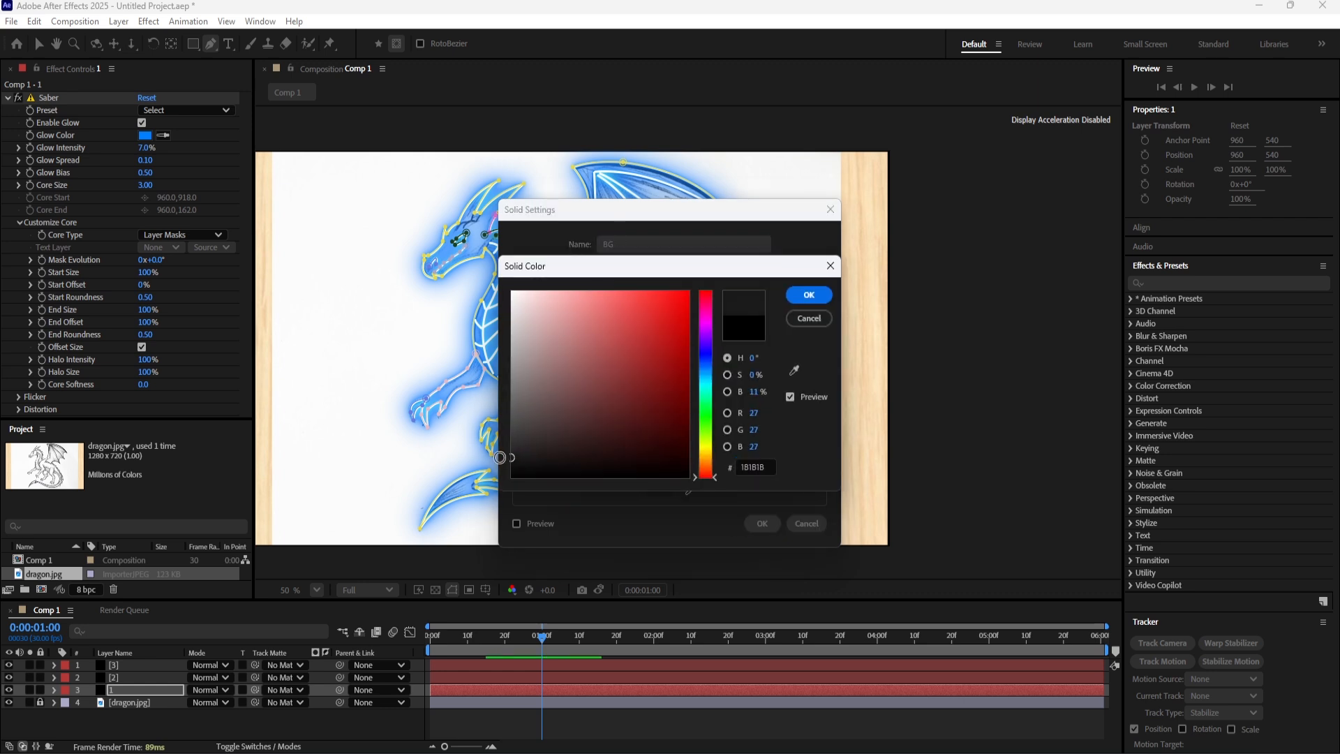
click(808, 295)
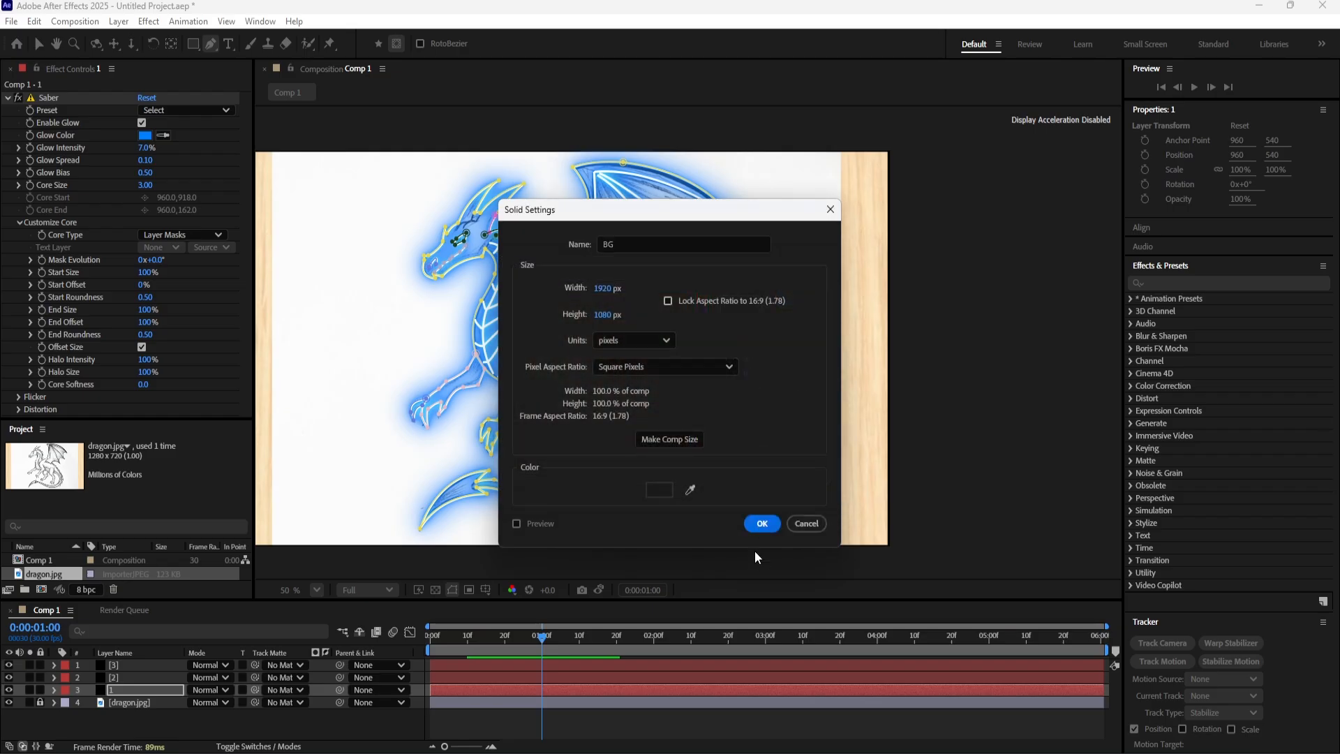
click(760, 522)
Place the BG solid between layer 1 and dragon.jpg in the layer stack and lock it.
drag(150, 690, 146, 709)
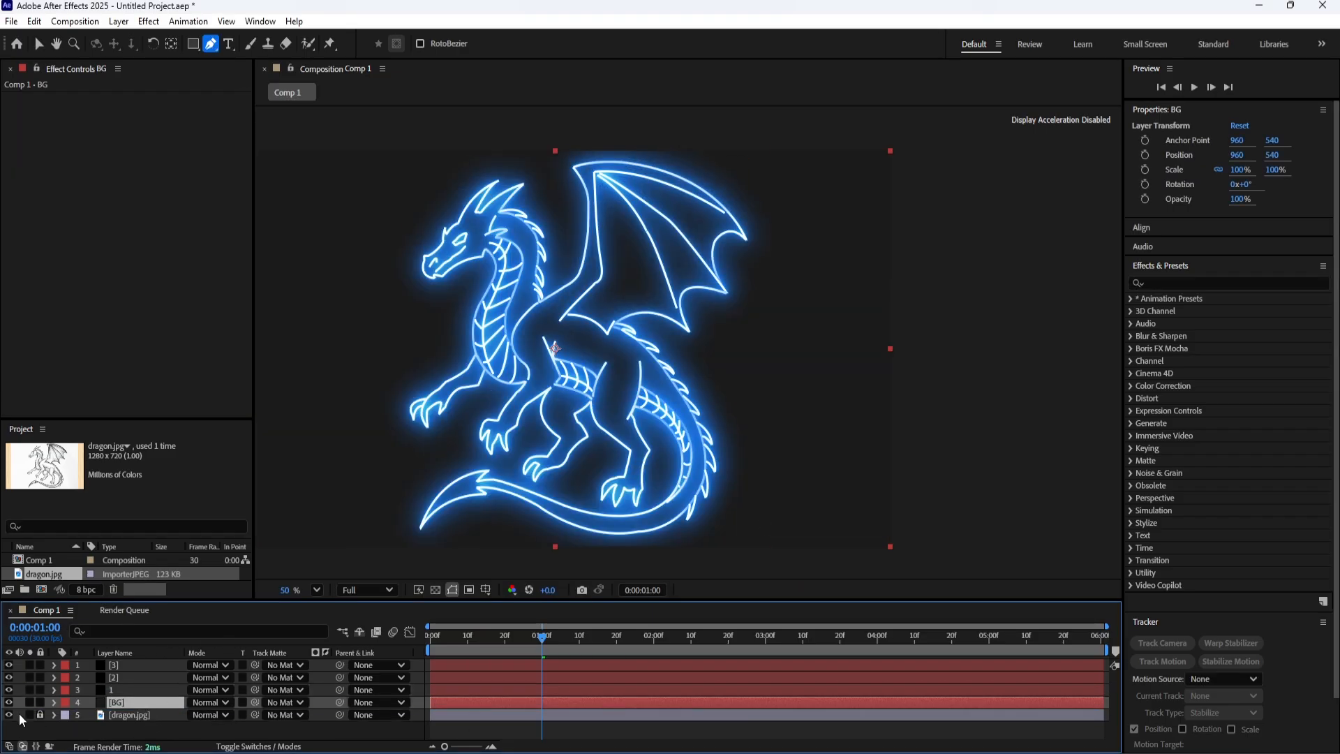
click(40, 702)
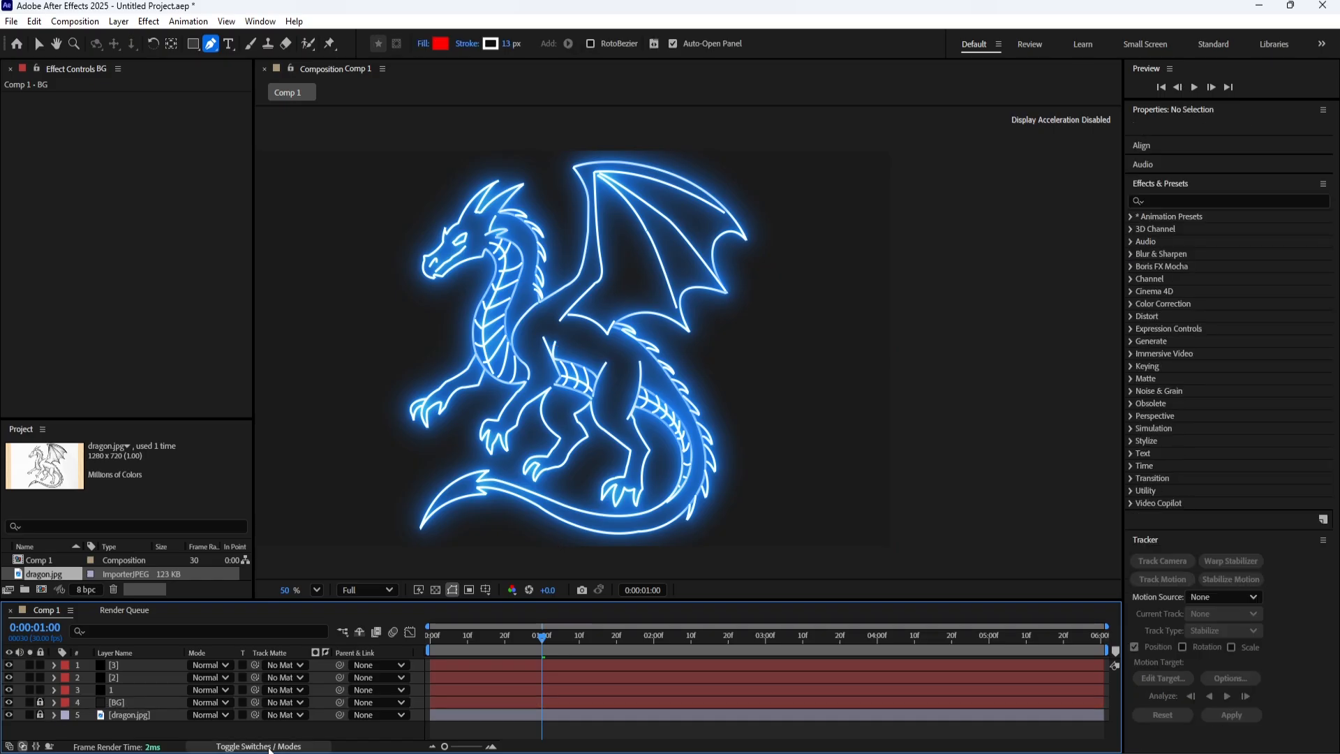
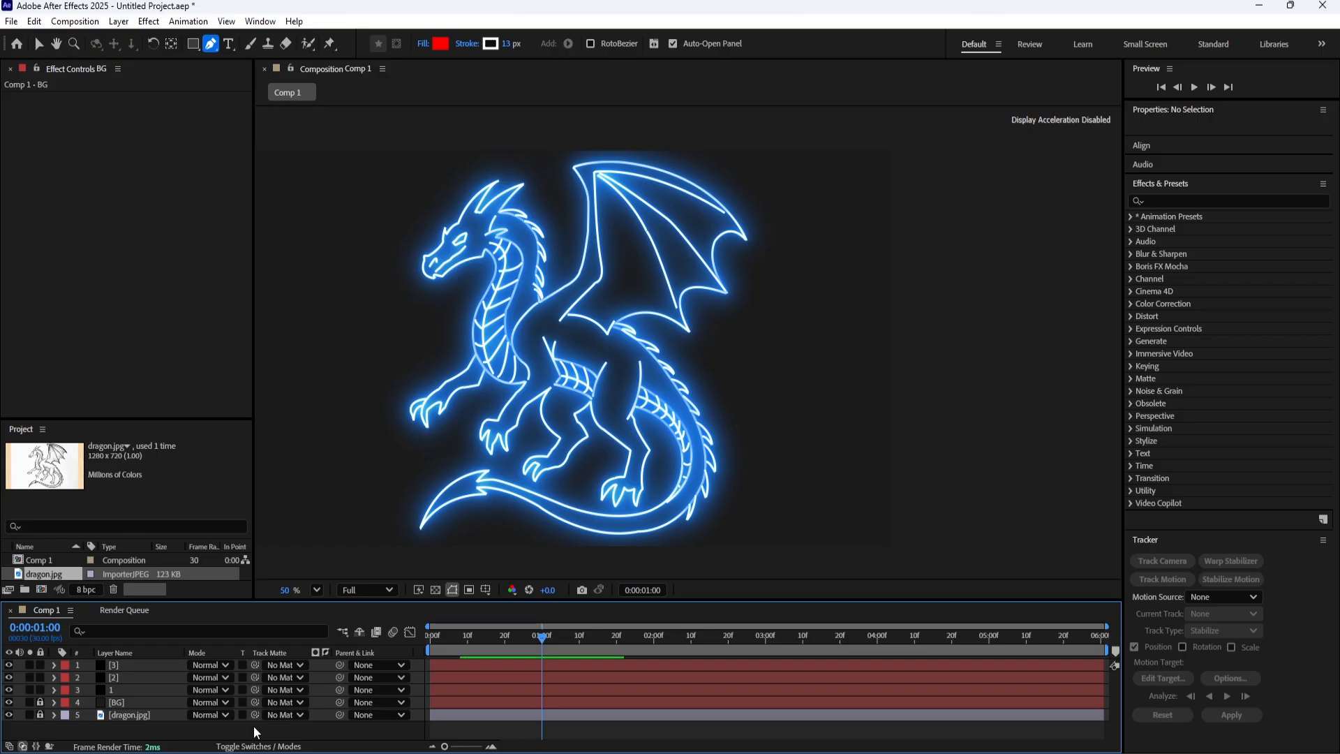
Return the current time to 0:00:00:00 and select layer 1.
drag(534, 638, 434, 652)
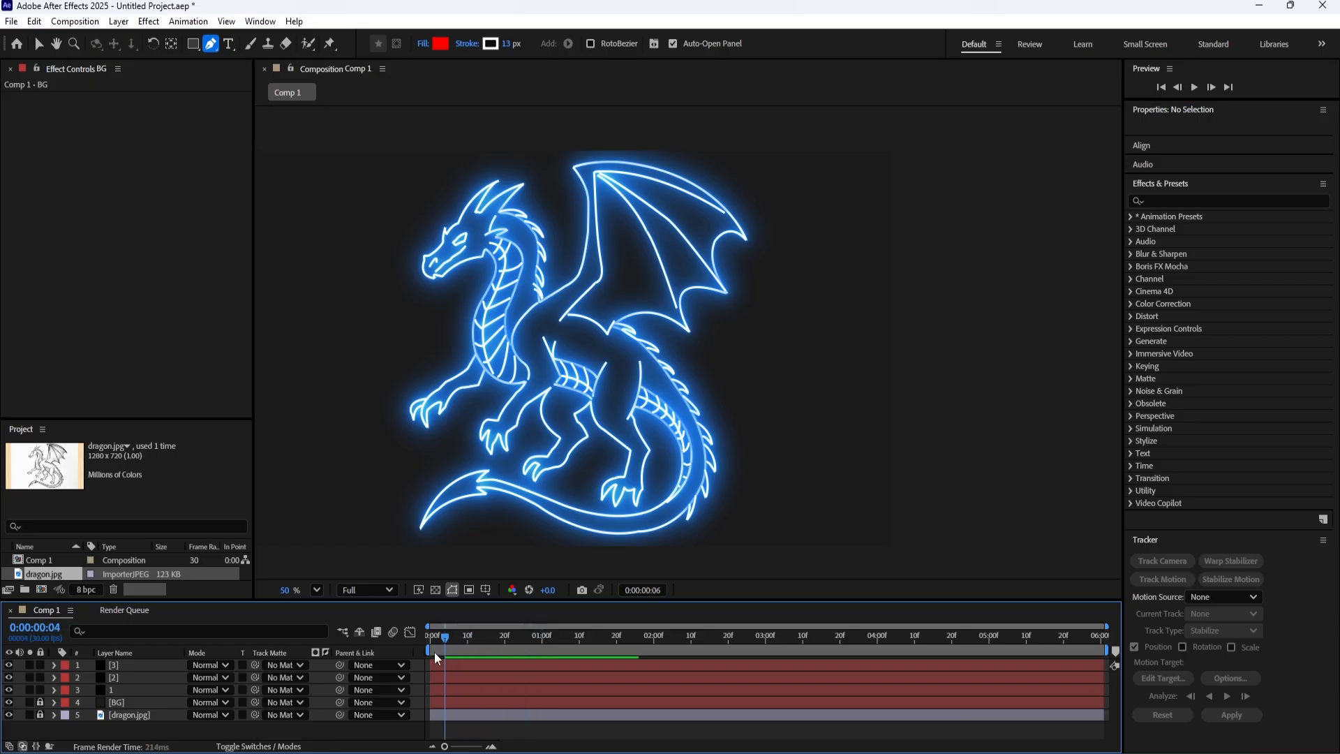
click(112, 689)
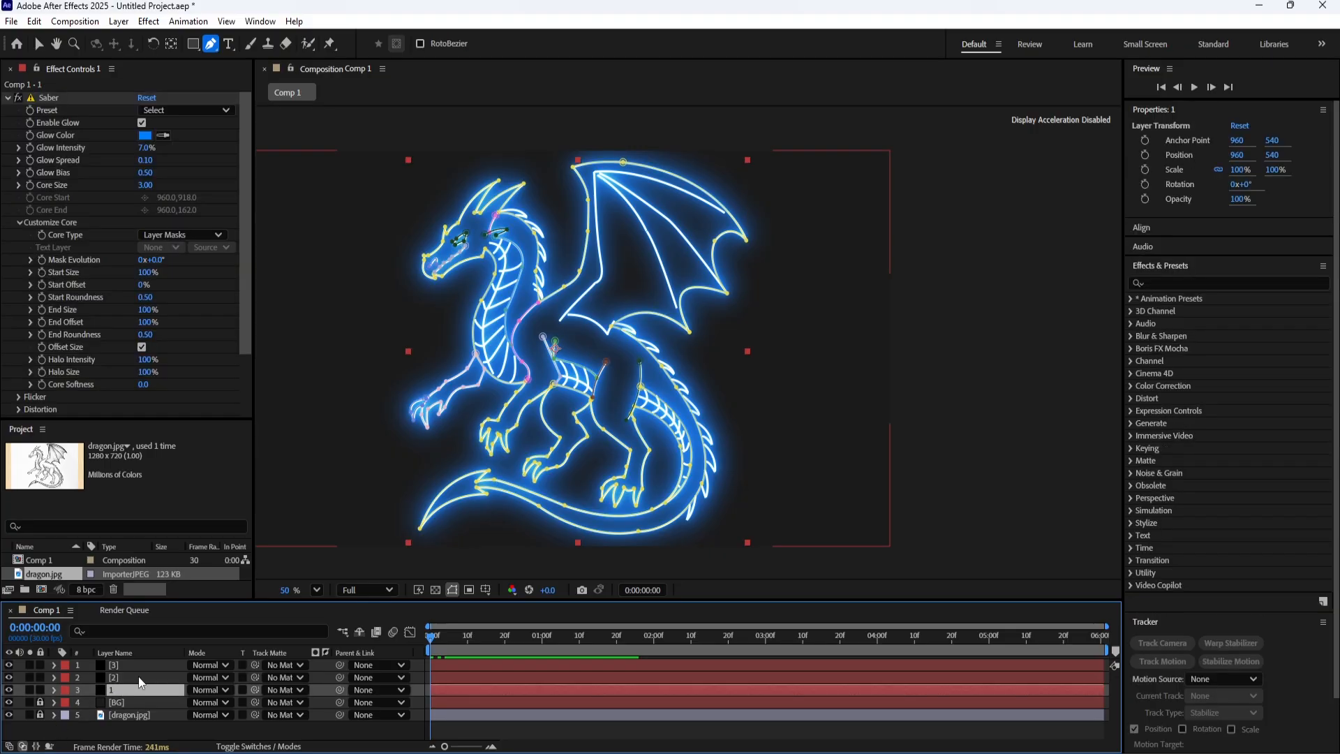
key(h)
drag(486, 397, 438, 445)
scroll(437, 445, down, 1)
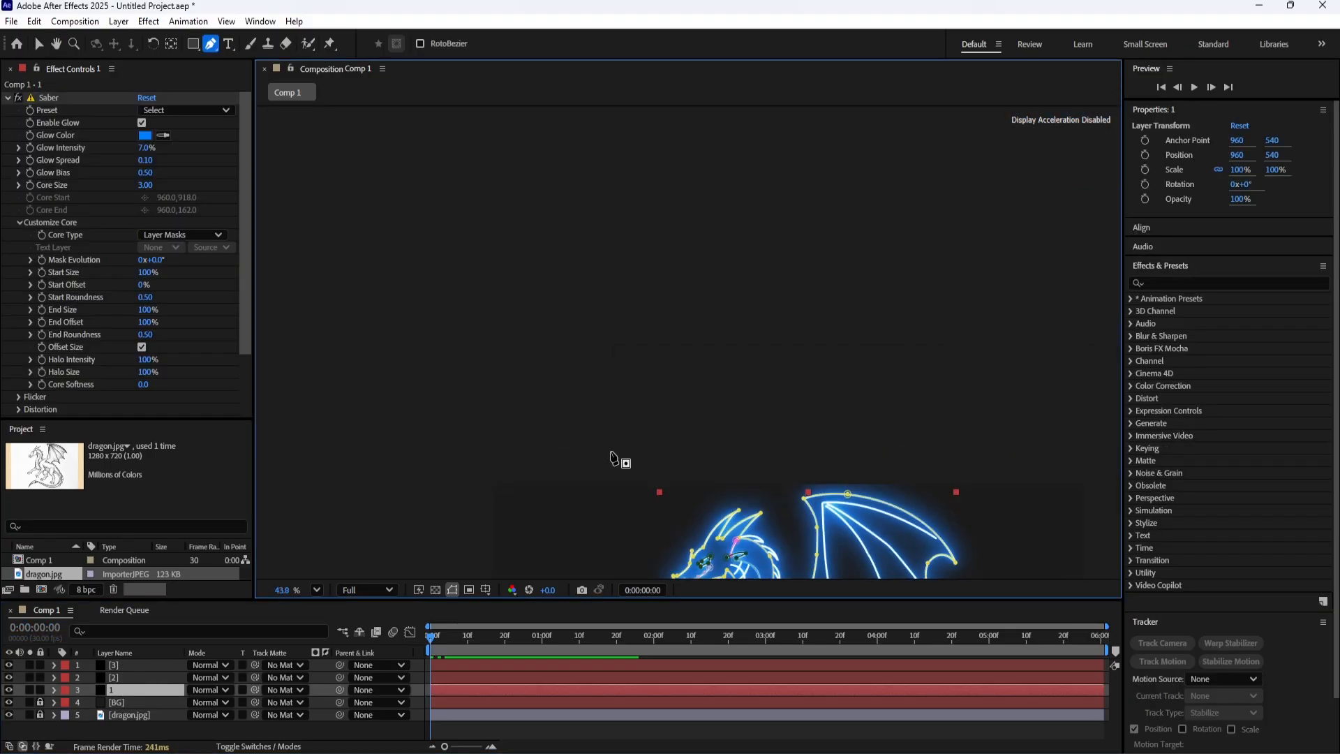
key(space)
drag(832, 530, 732, 195)
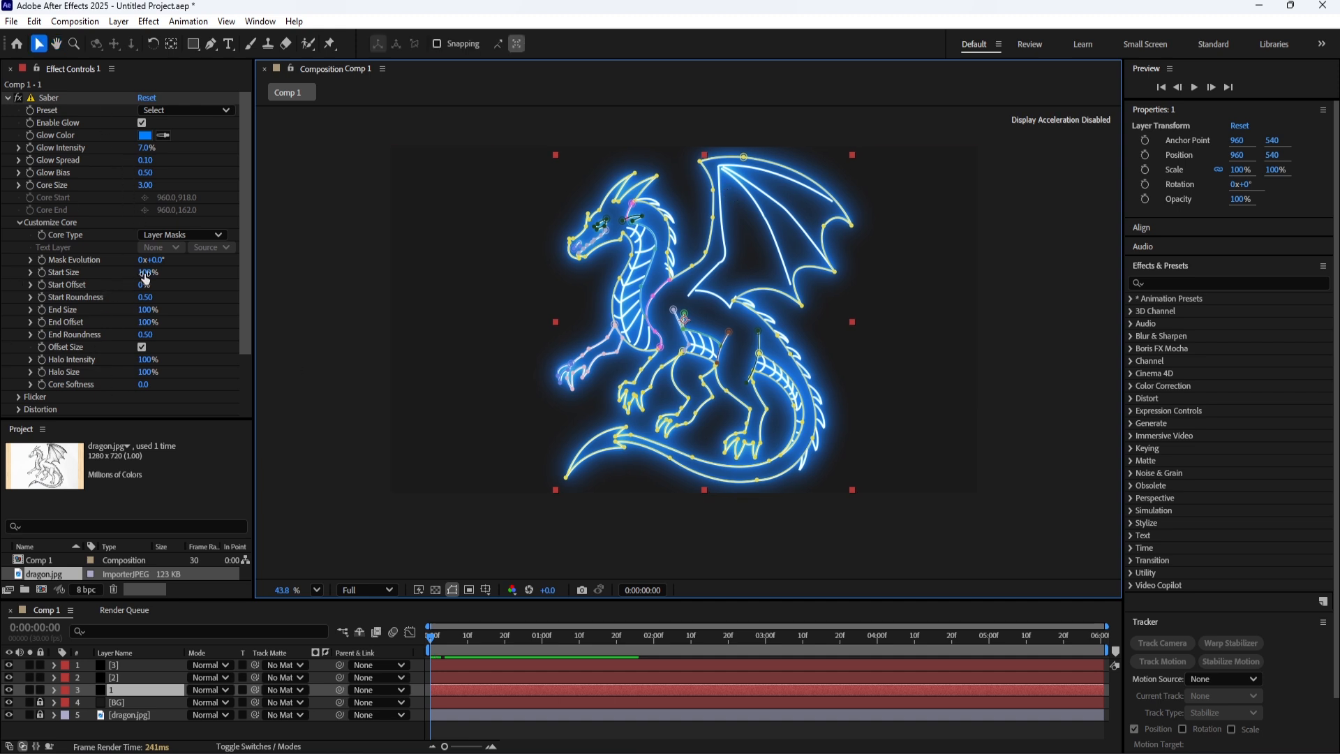
Try a different Start Size and an End Size of 200% in layer 1's Saber effect, undoing each change.
drag(146, 278, 85, 266)
key(ctrl+z)
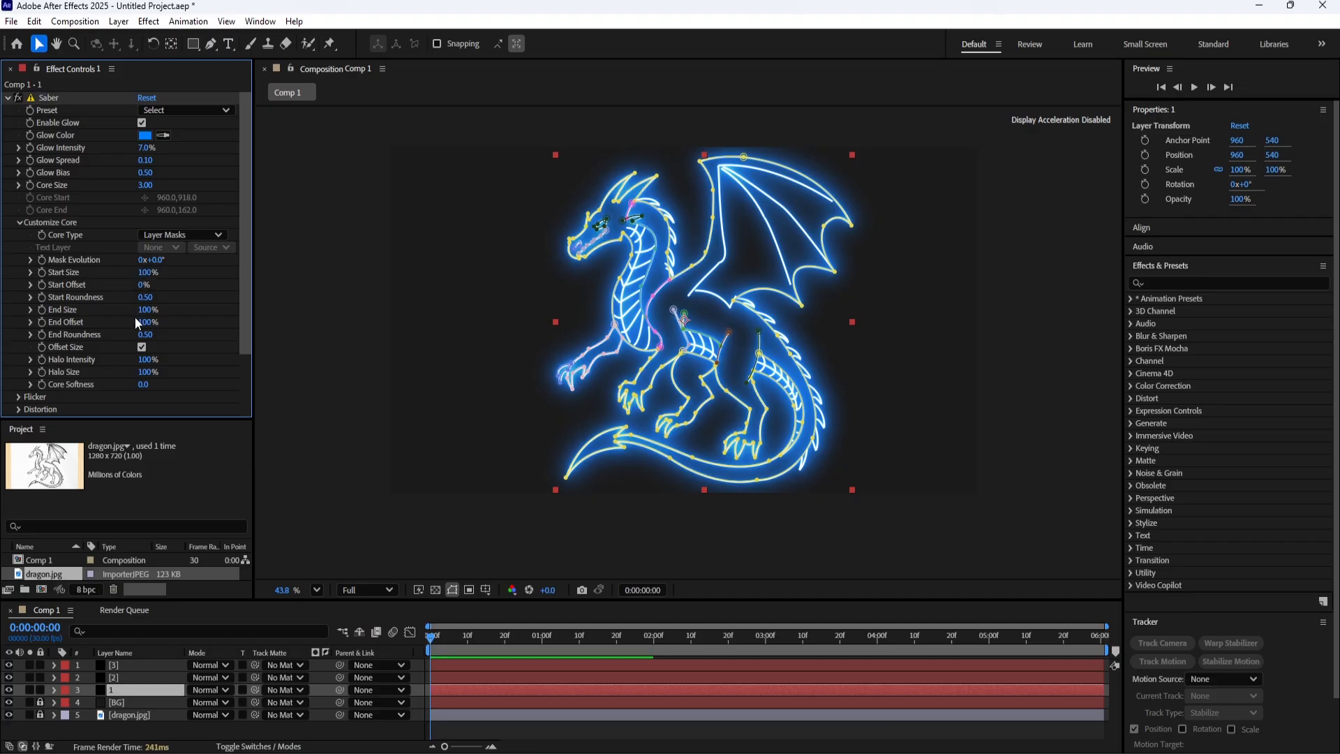
drag(143, 309, 176, 305)
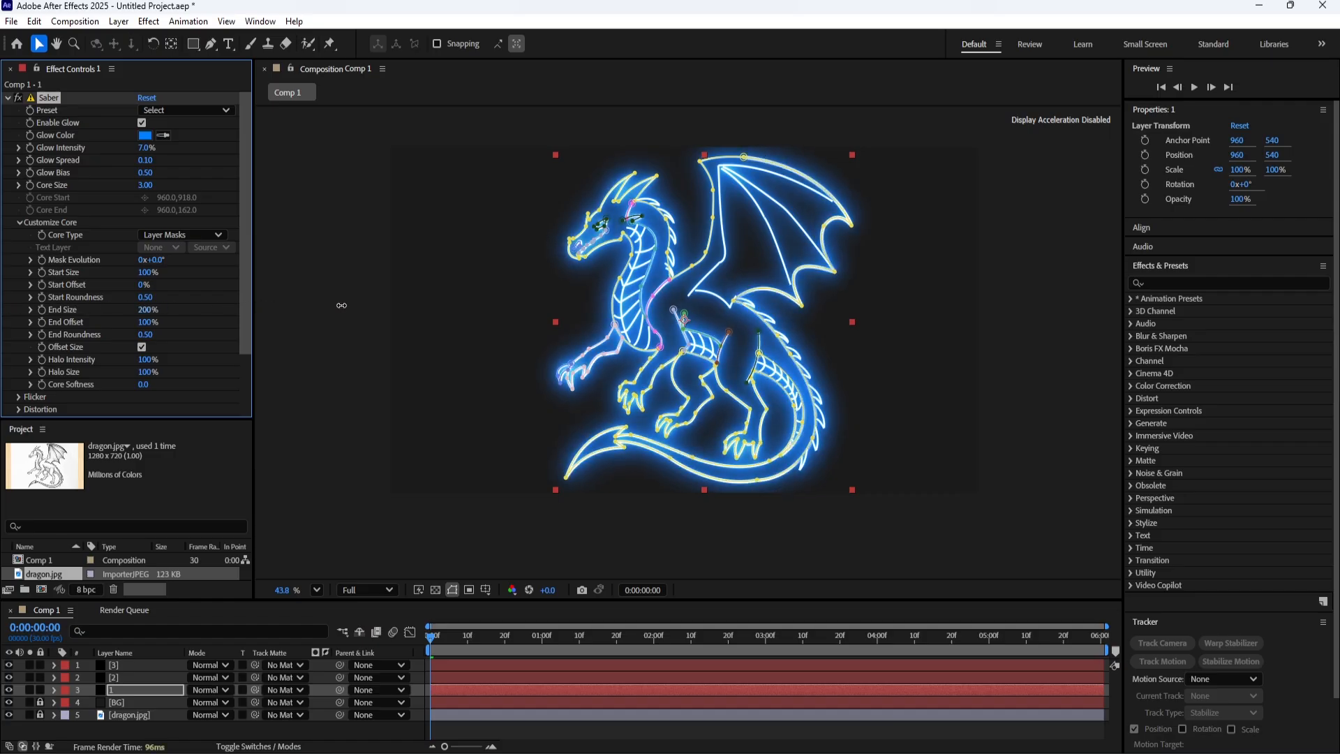
key(ctrl+z)
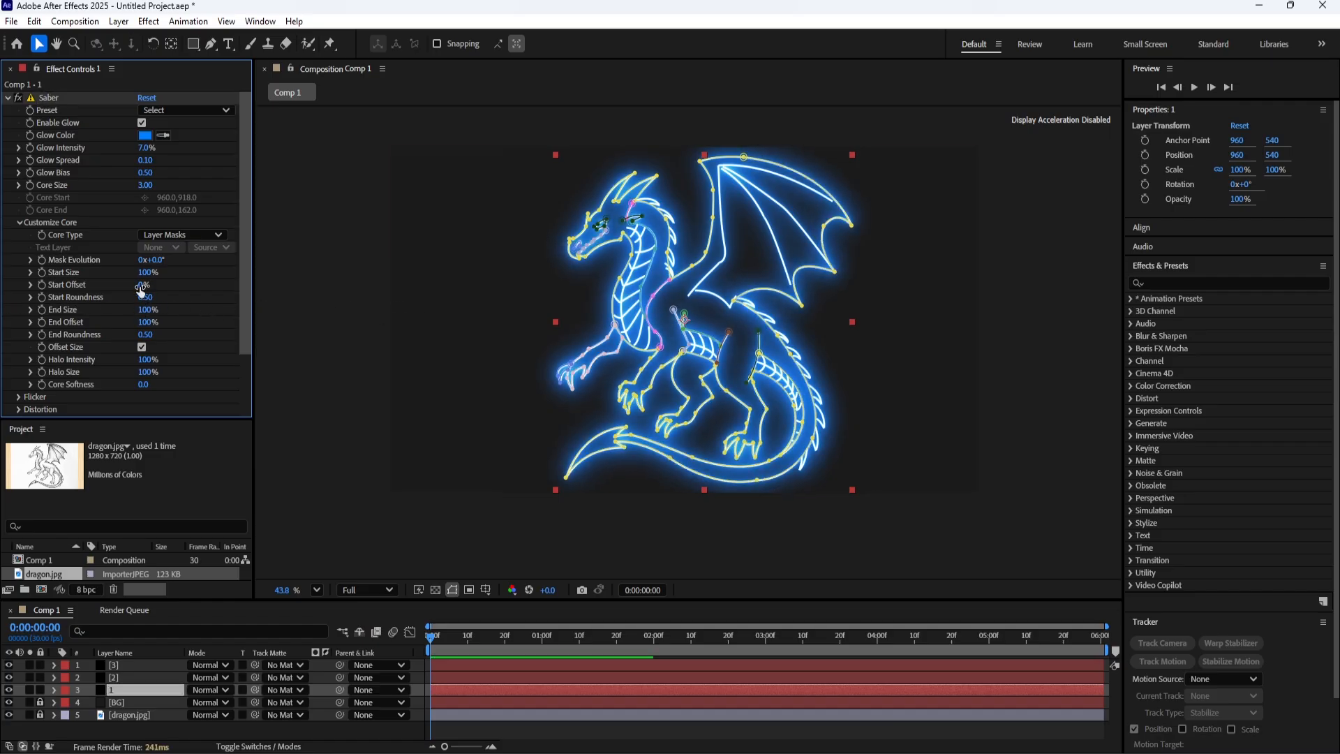
Keyframe the Saber Start Offset of layer 1 from 100% at 1 second to 0% at 2 seconds.
drag(144, 284, 267, 277)
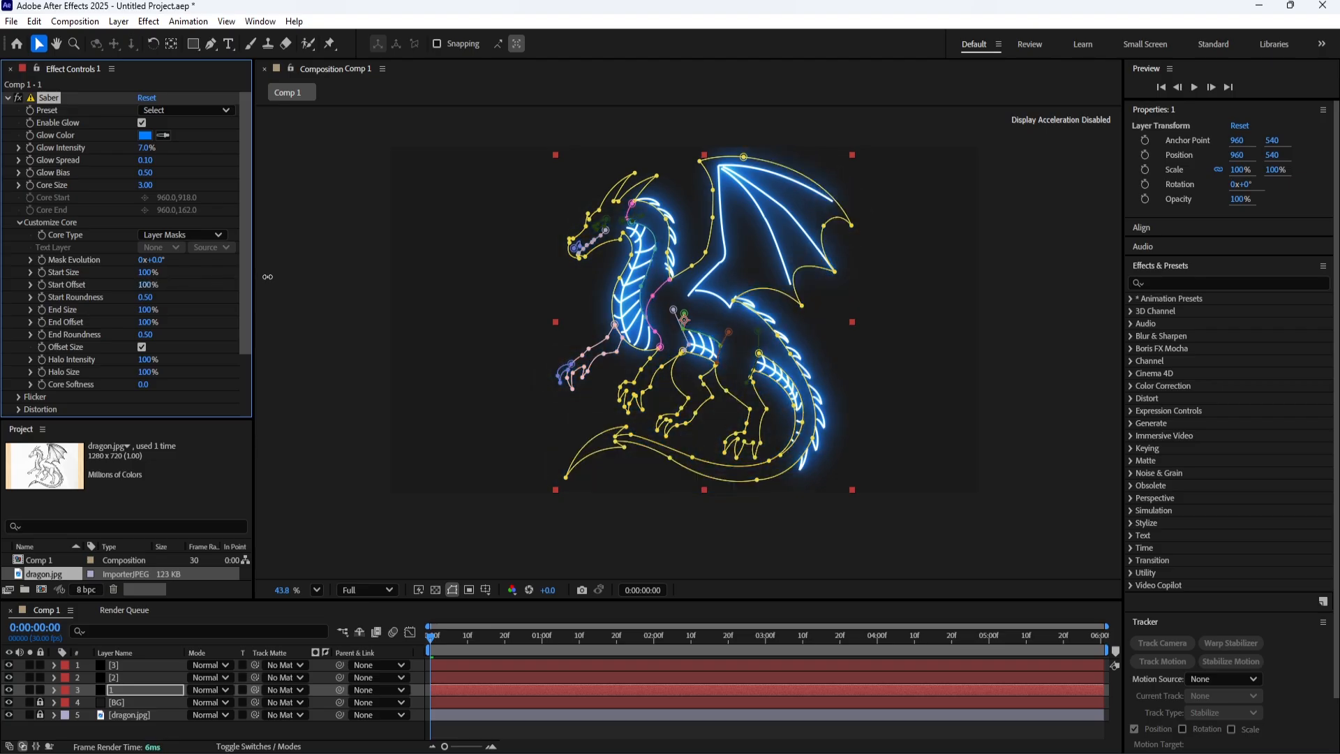
drag(268, 277, 268, 277)
drag(447, 644, 543, 643)
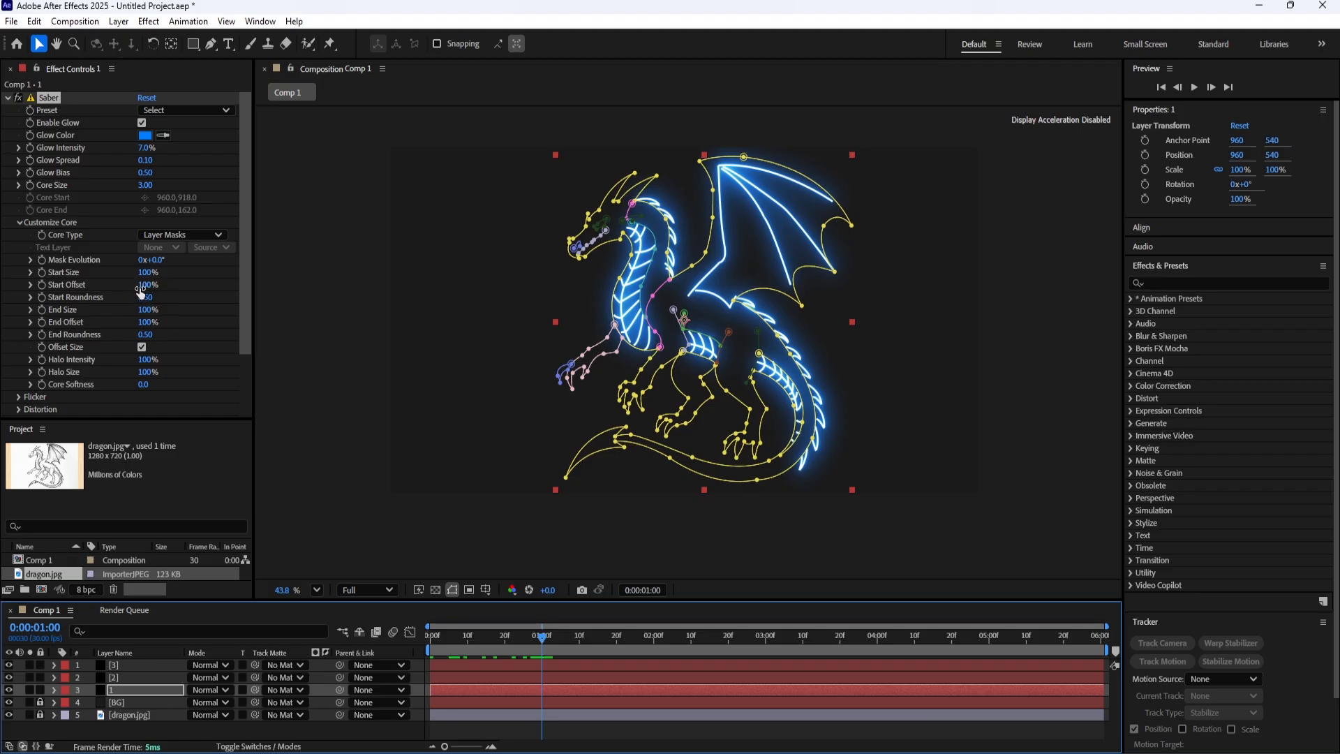
click(44, 289)
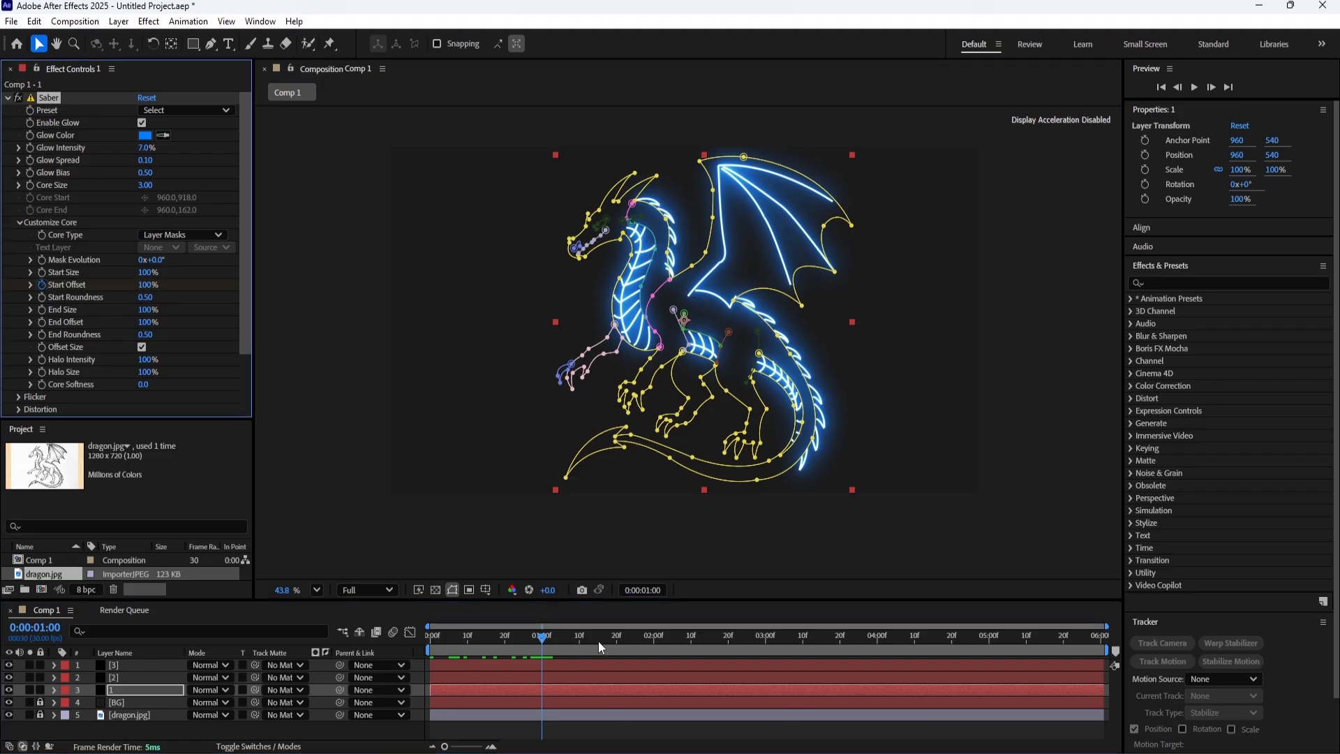
drag(600, 644, 655, 650)
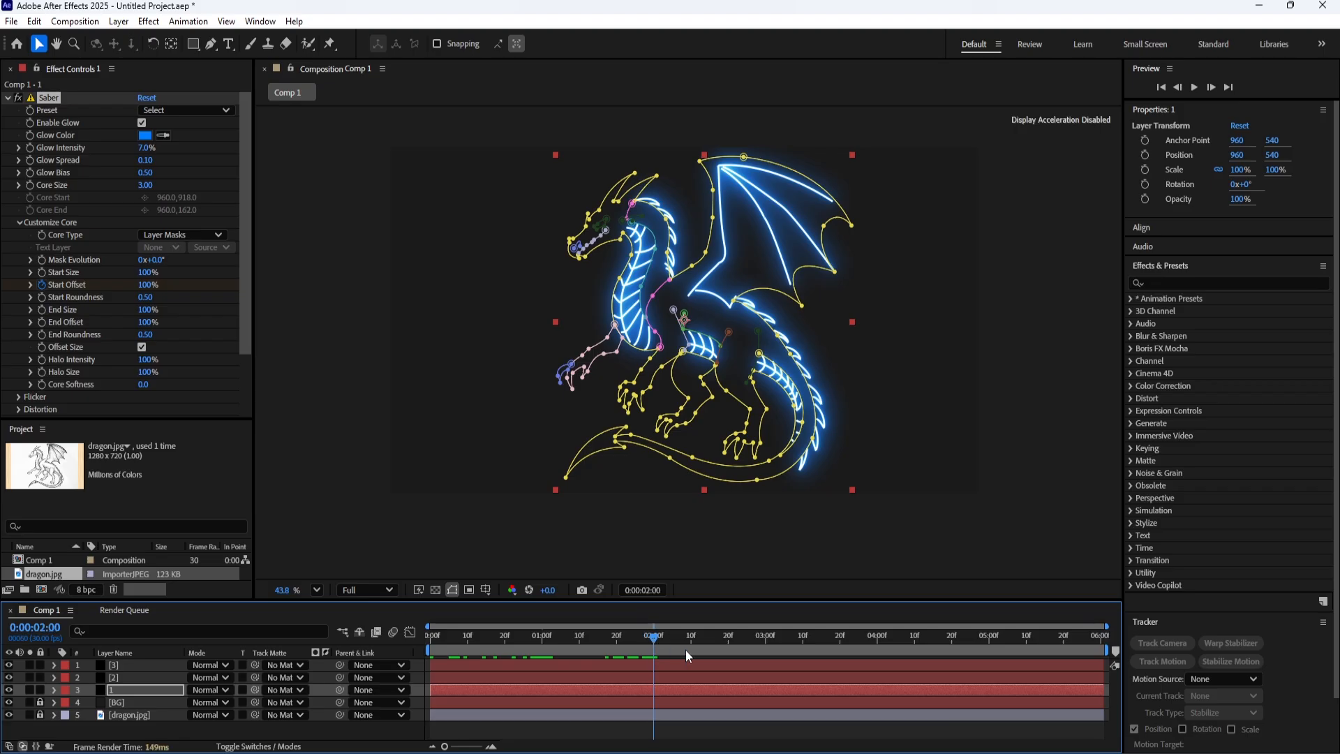
drag(148, 286, 25, 293)
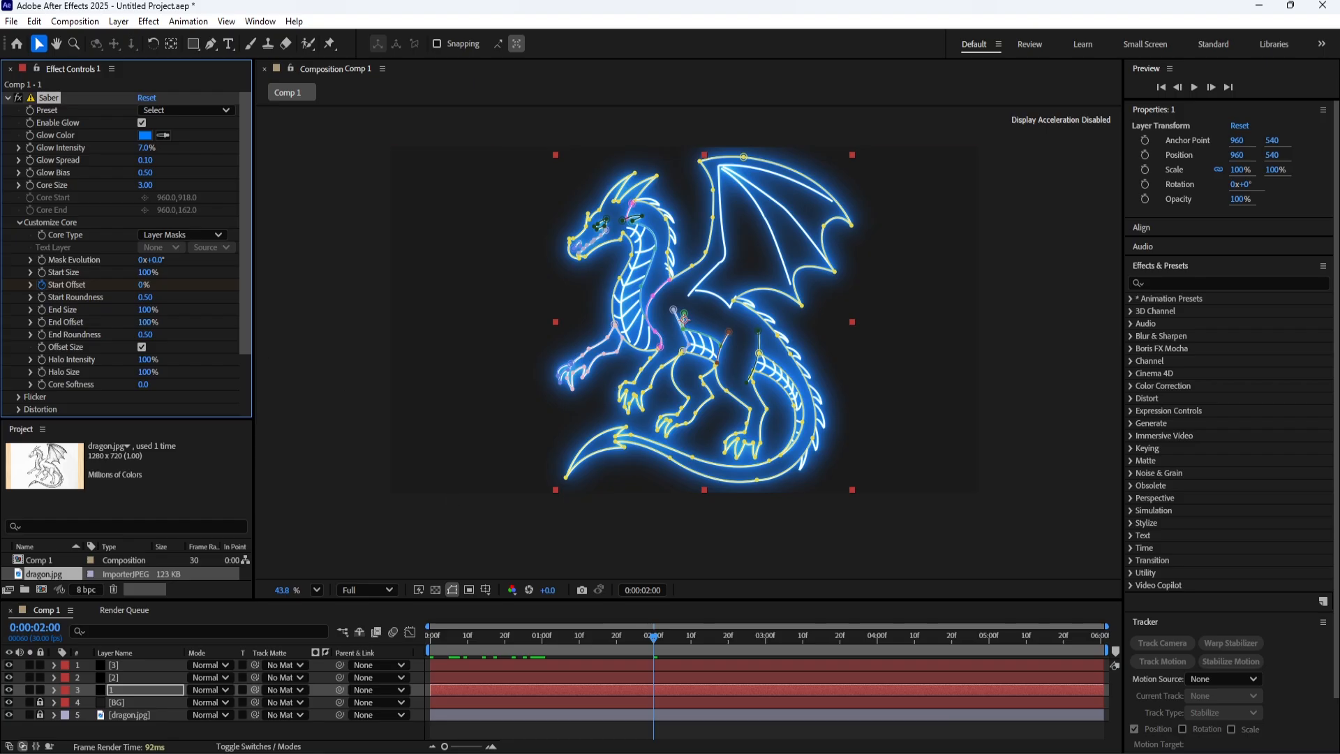
Set the Saber Glow Color of layer 2 to green 62C935.
click(114, 677)
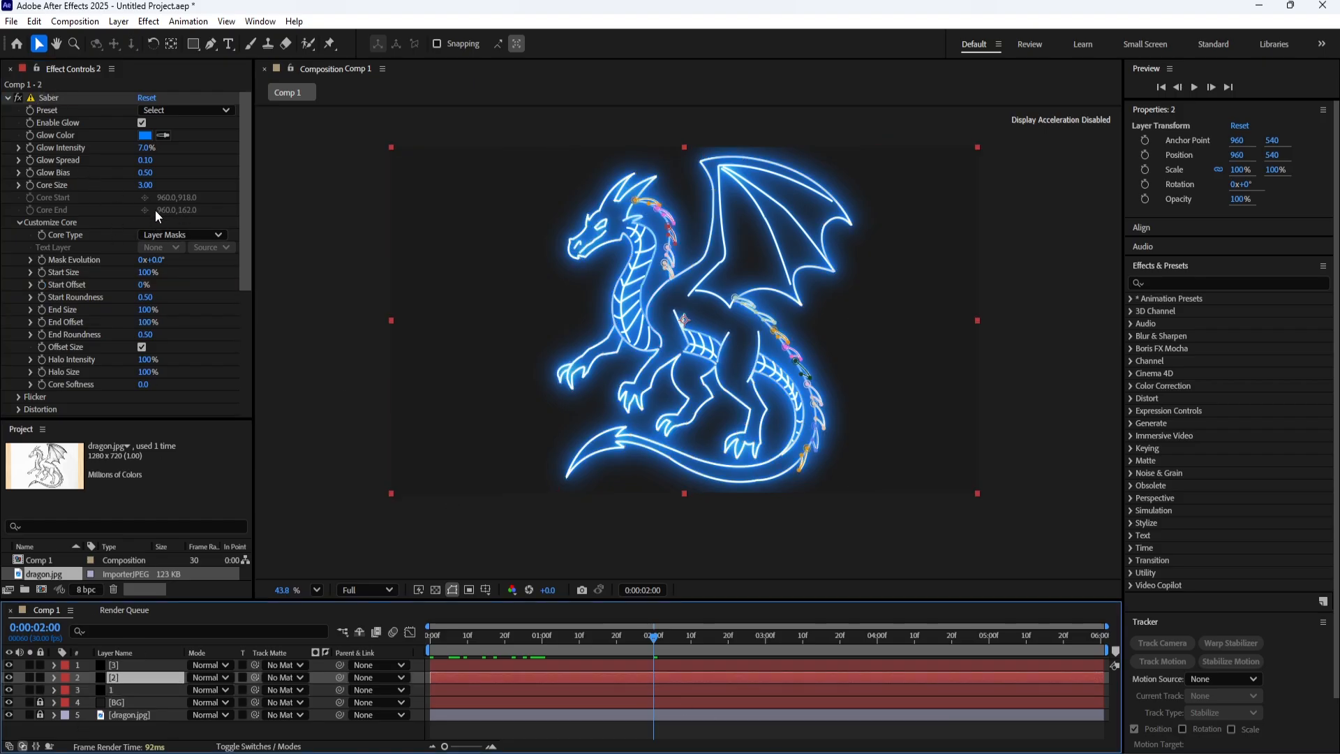
click(145, 135)
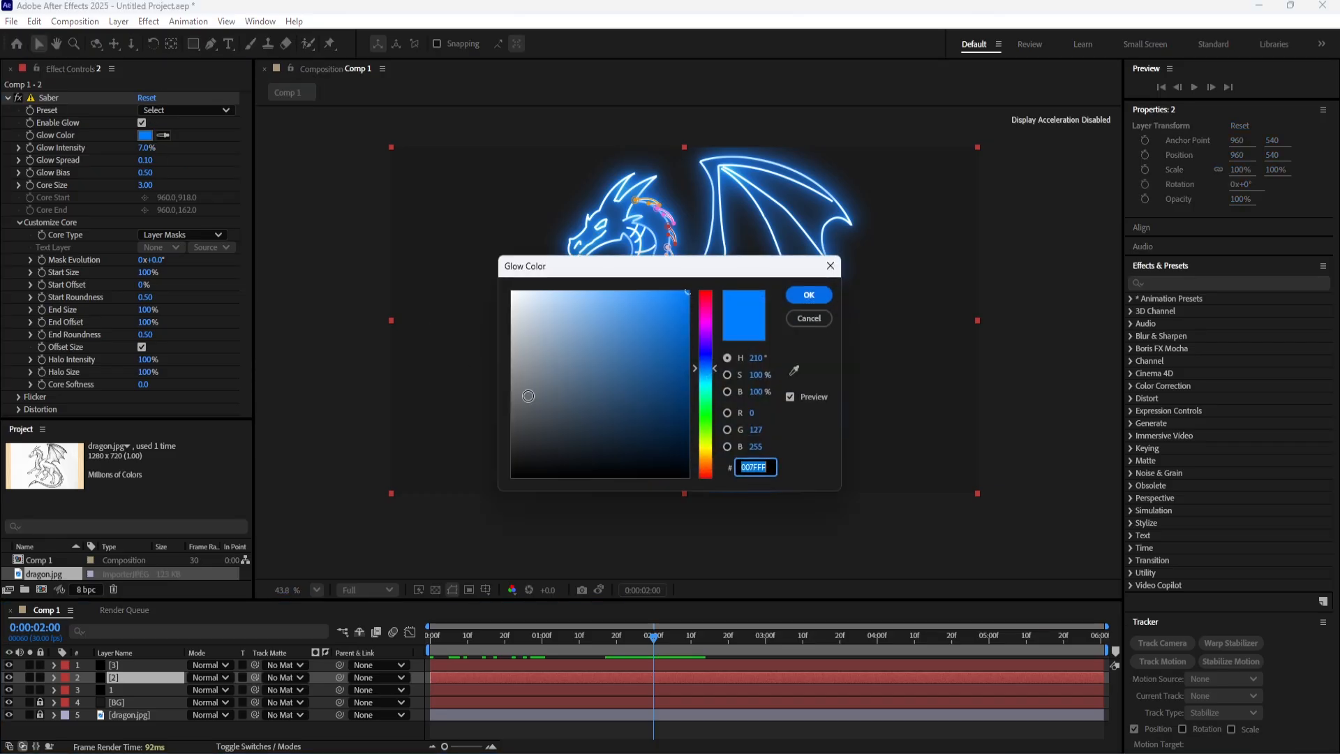
drag(706, 416, 702, 426)
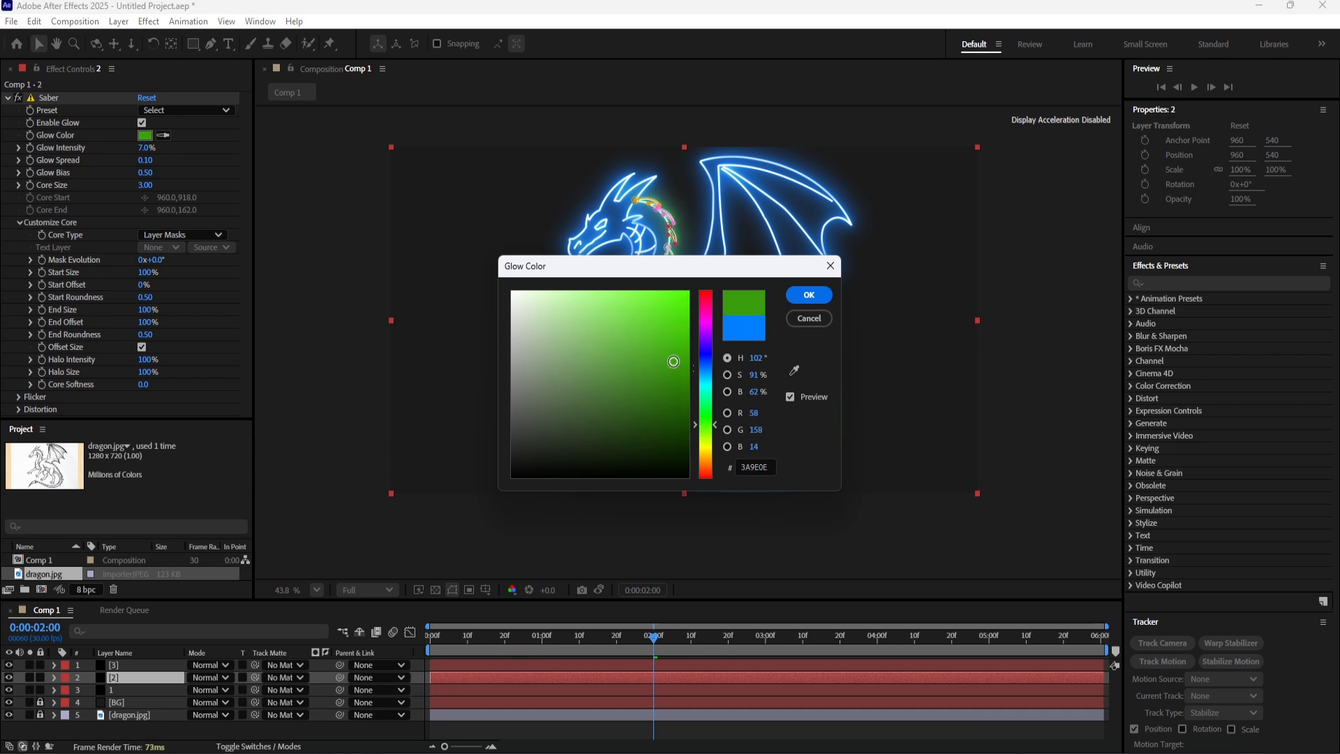
mouse_move(688, 328)
mouse_down()
mouse_move(629, 320)
mouse_move(642, 329)
mouse_up()
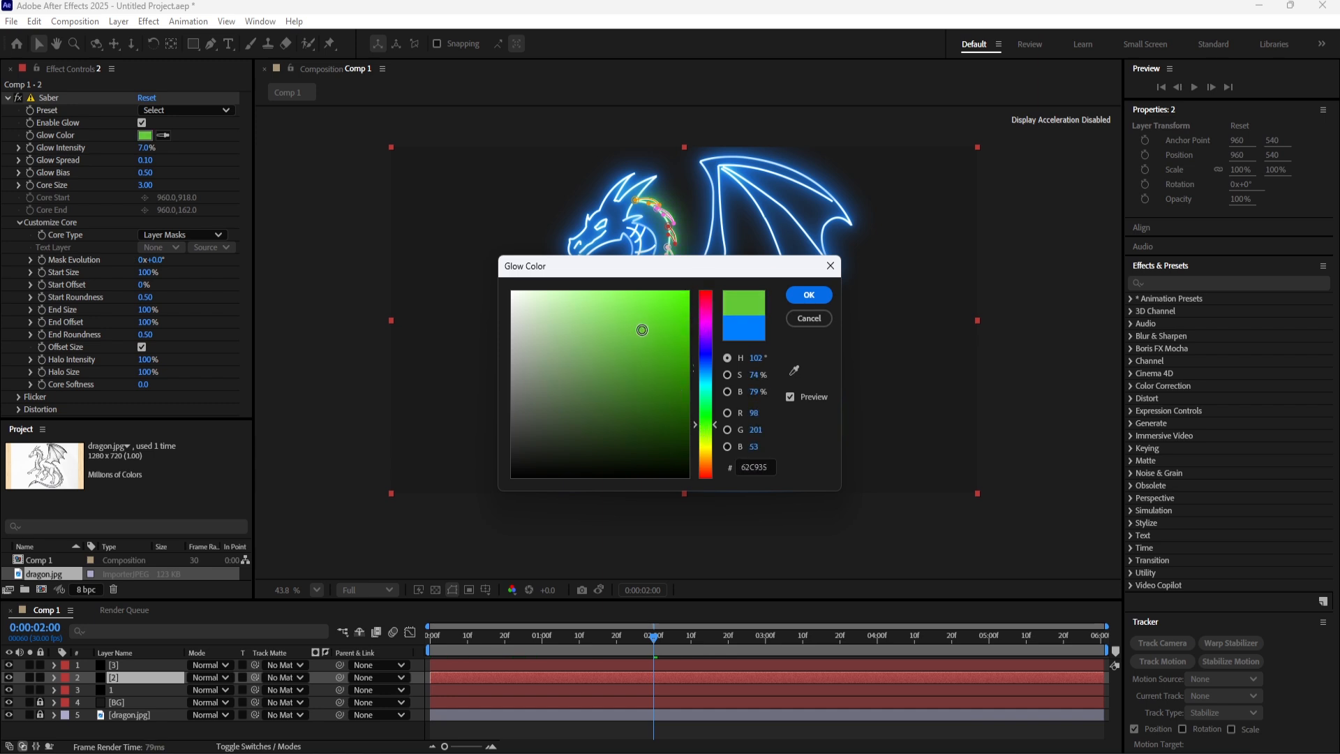
click(797, 296)
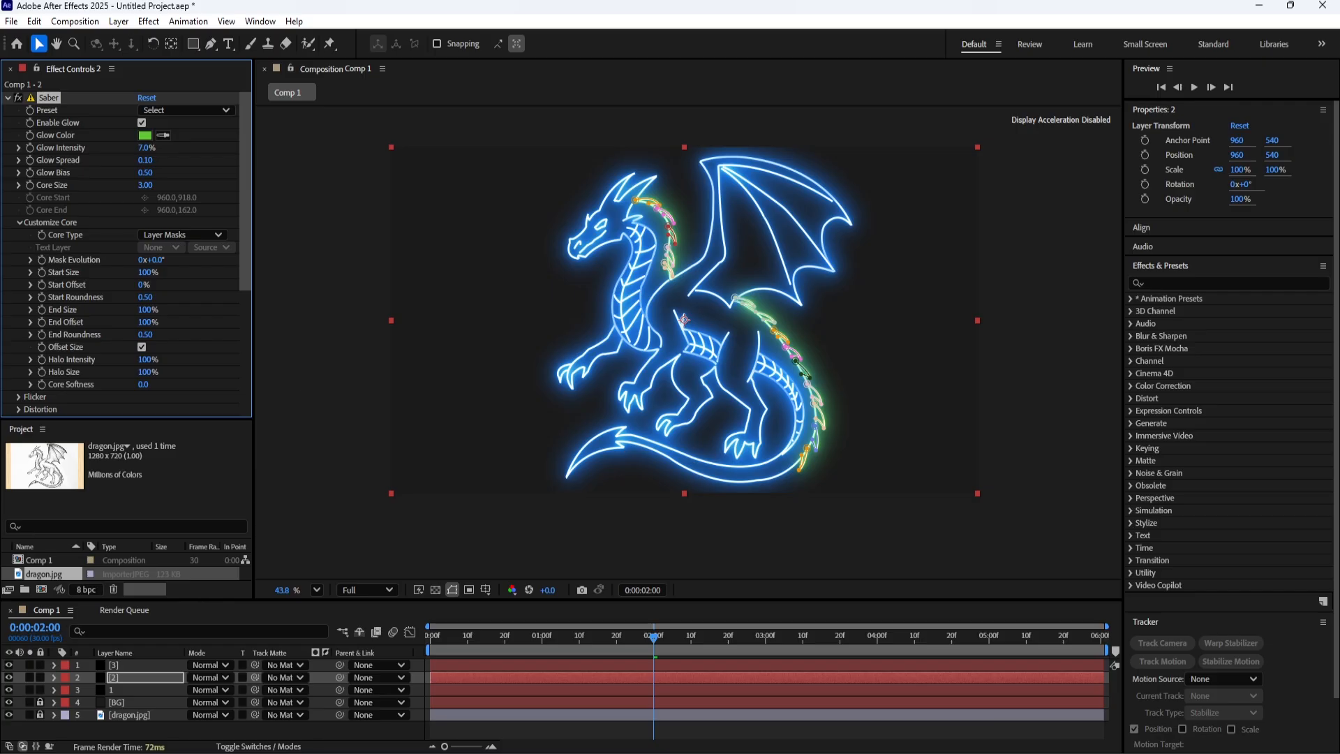
Change the Saber Glow Color of layer 3 to a pure golden yellow and deselect the layer.
click(116, 665)
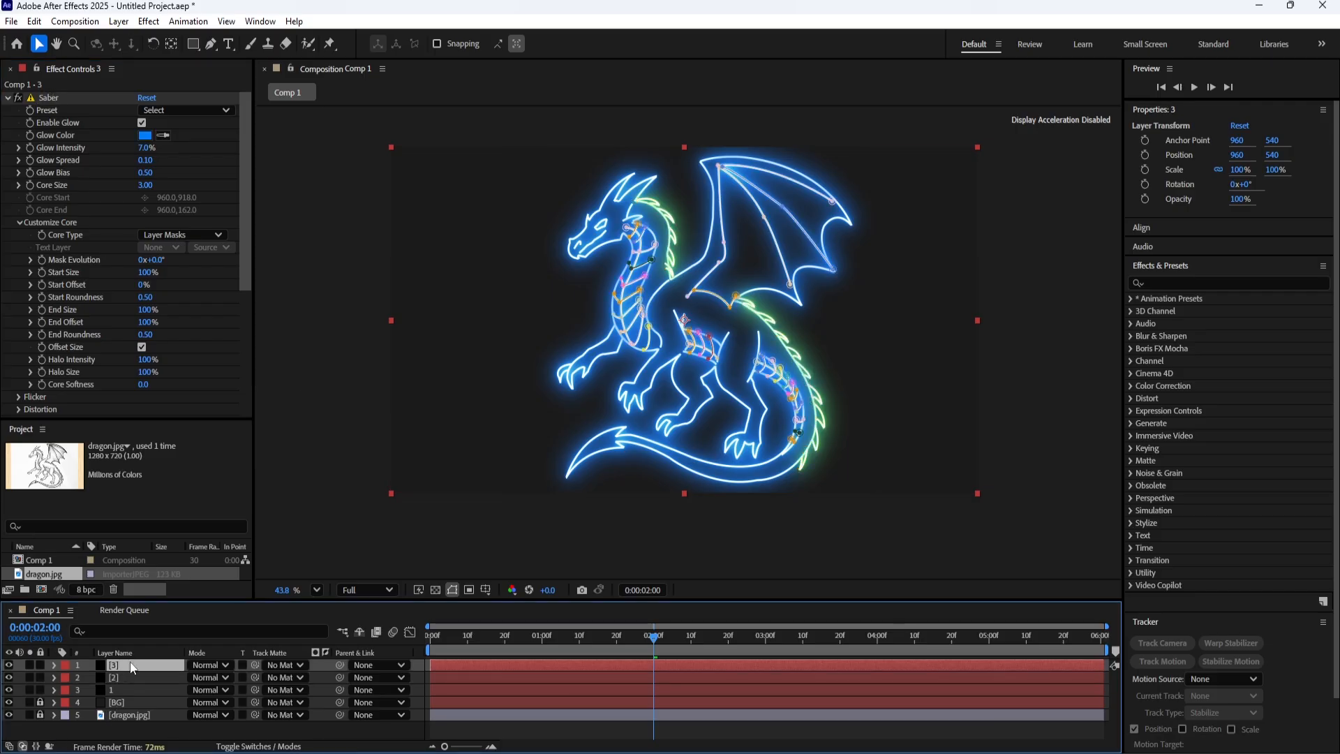
click(145, 135)
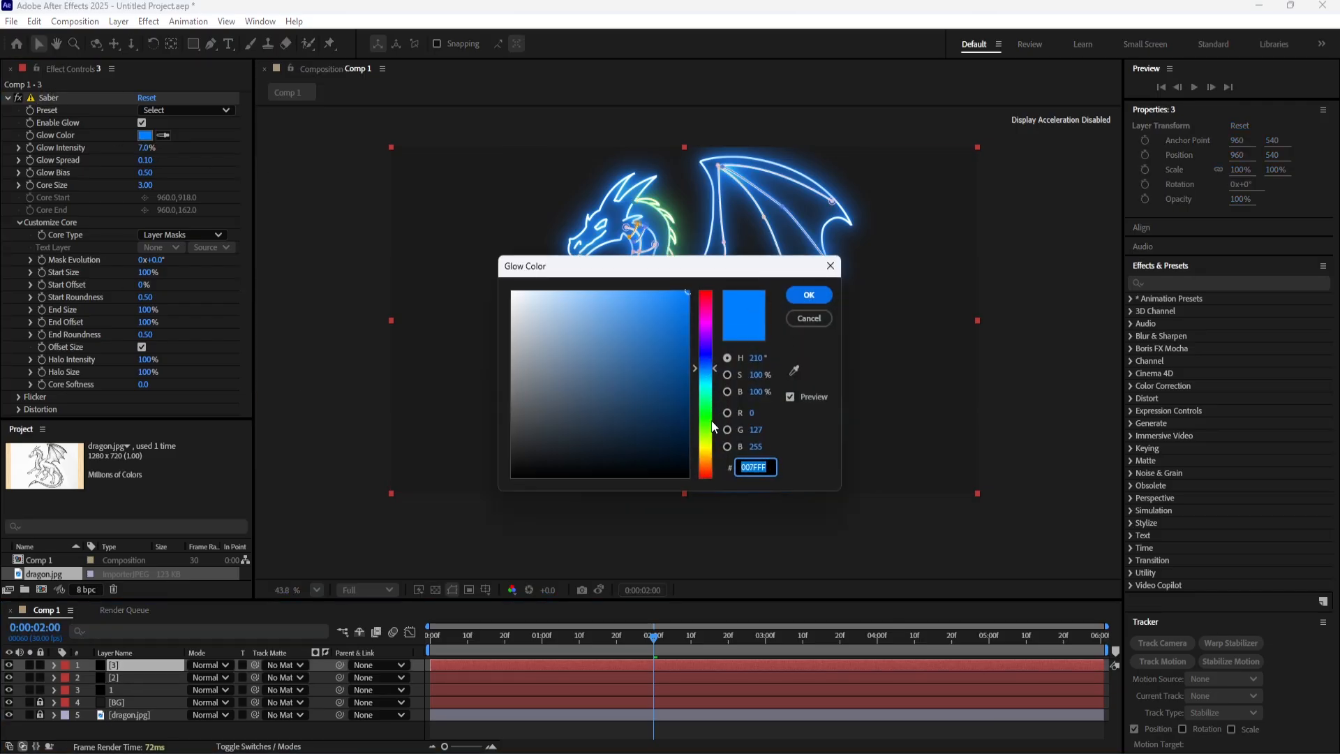
click(711, 442)
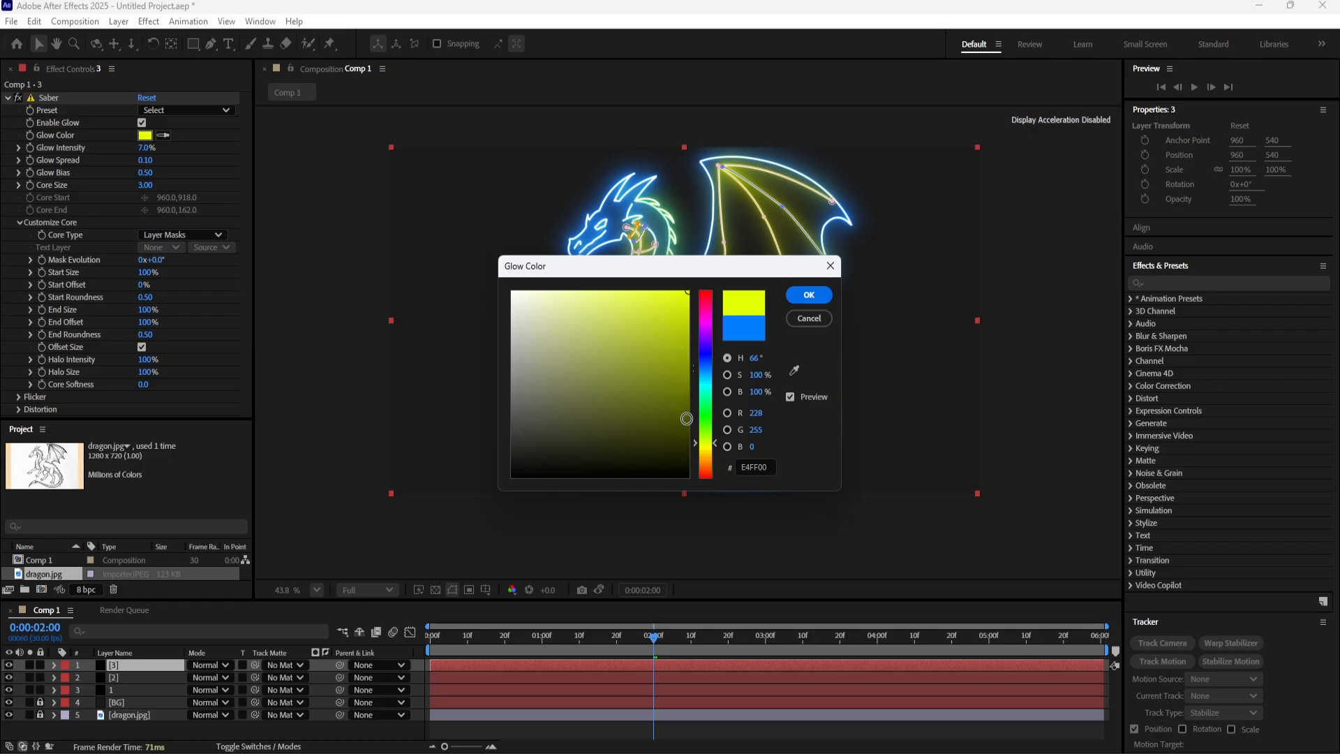
click(706, 449)
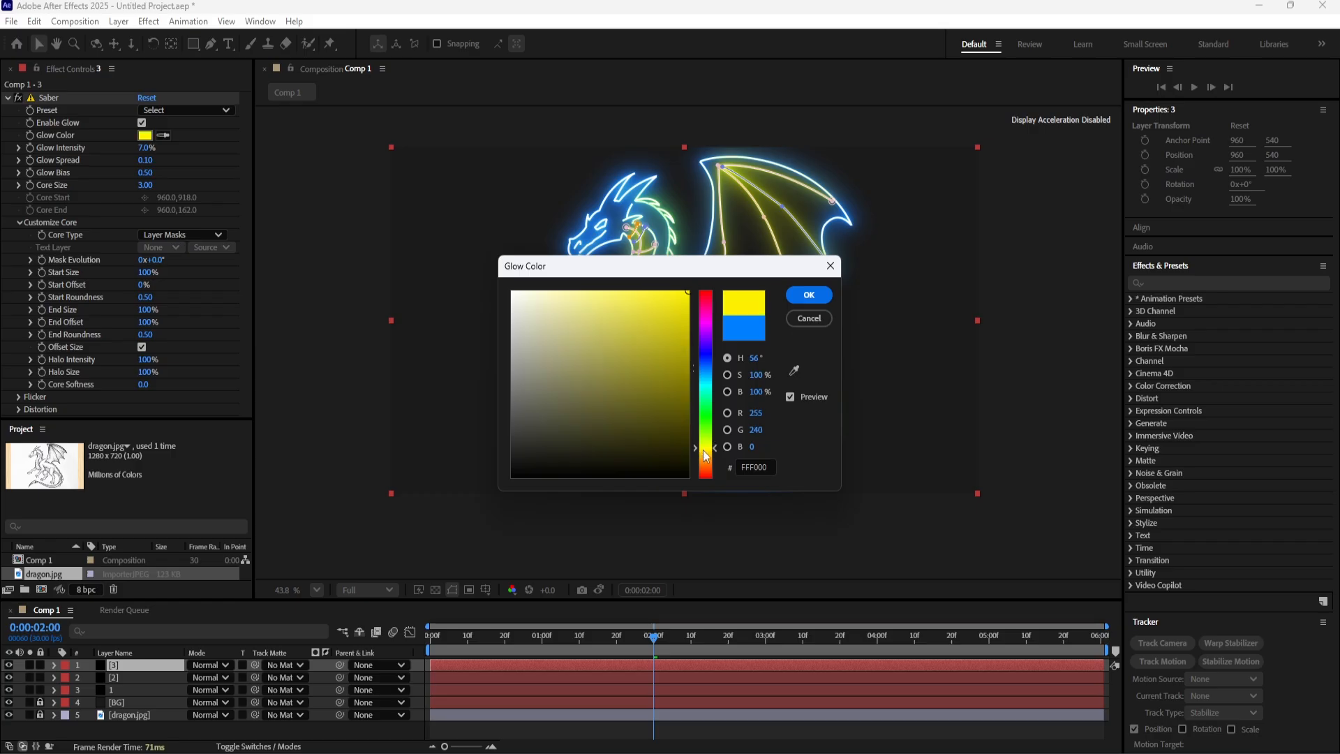
click(829, 298)
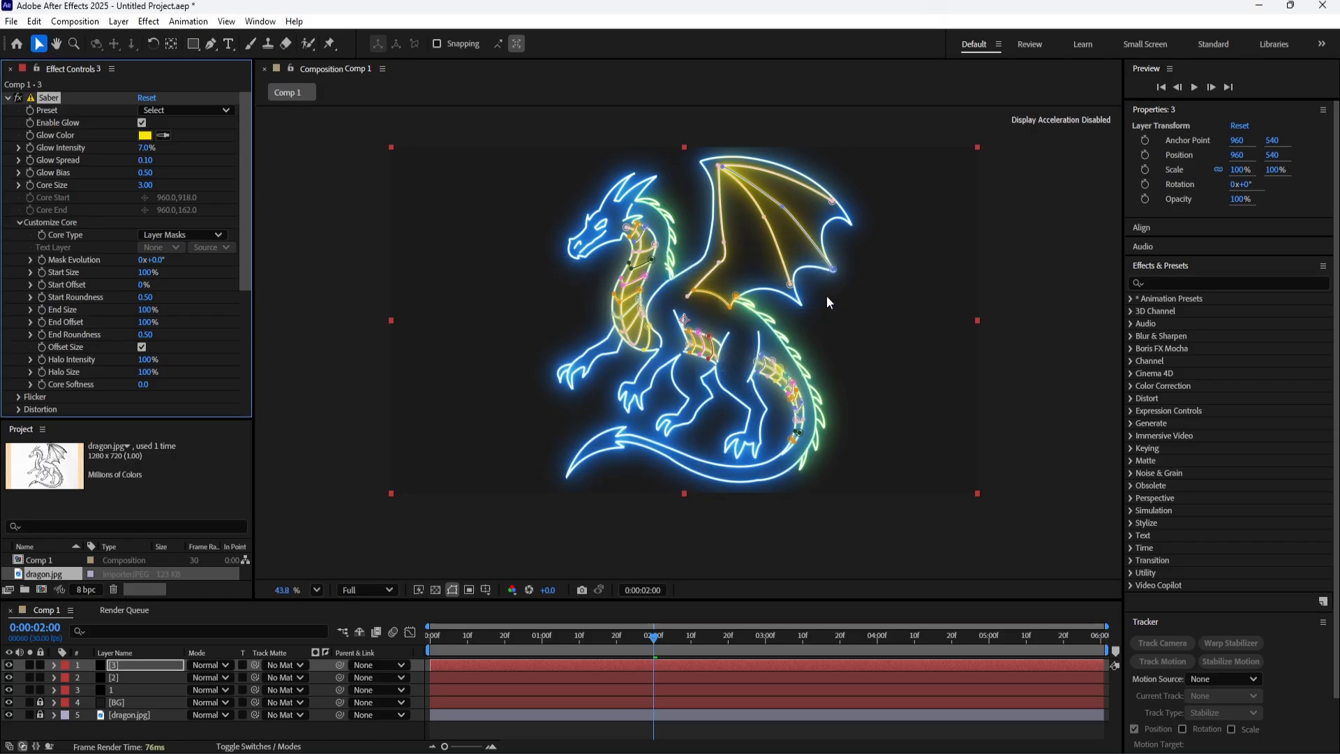
click(381, 731)
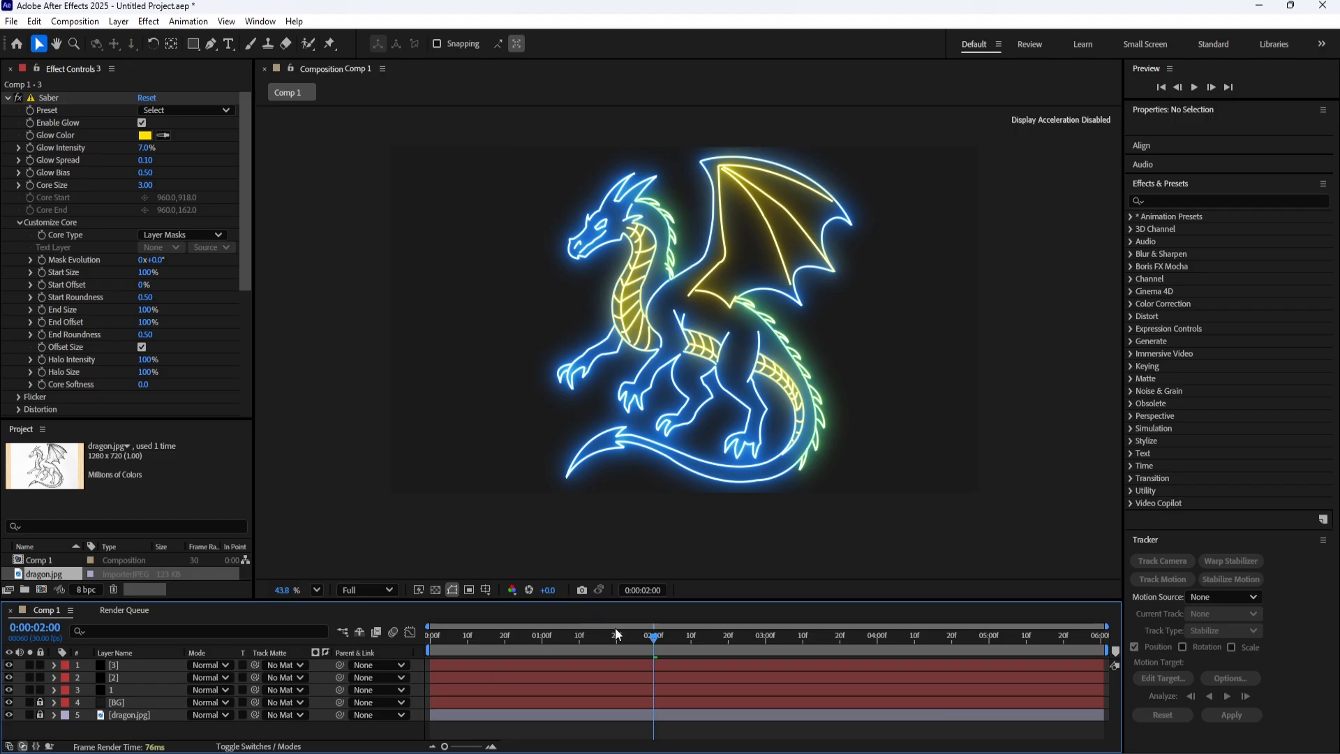
Keyframe the Saber Start Offset of layer 2 from 100% at 2 seconds to 0% at 3 seconds.
mouse_move(663, 647)
mouse_down()
mouse_move(554, 626)
mouse_move(679, 629)
mouse_move(654, 641)
mouse_up()
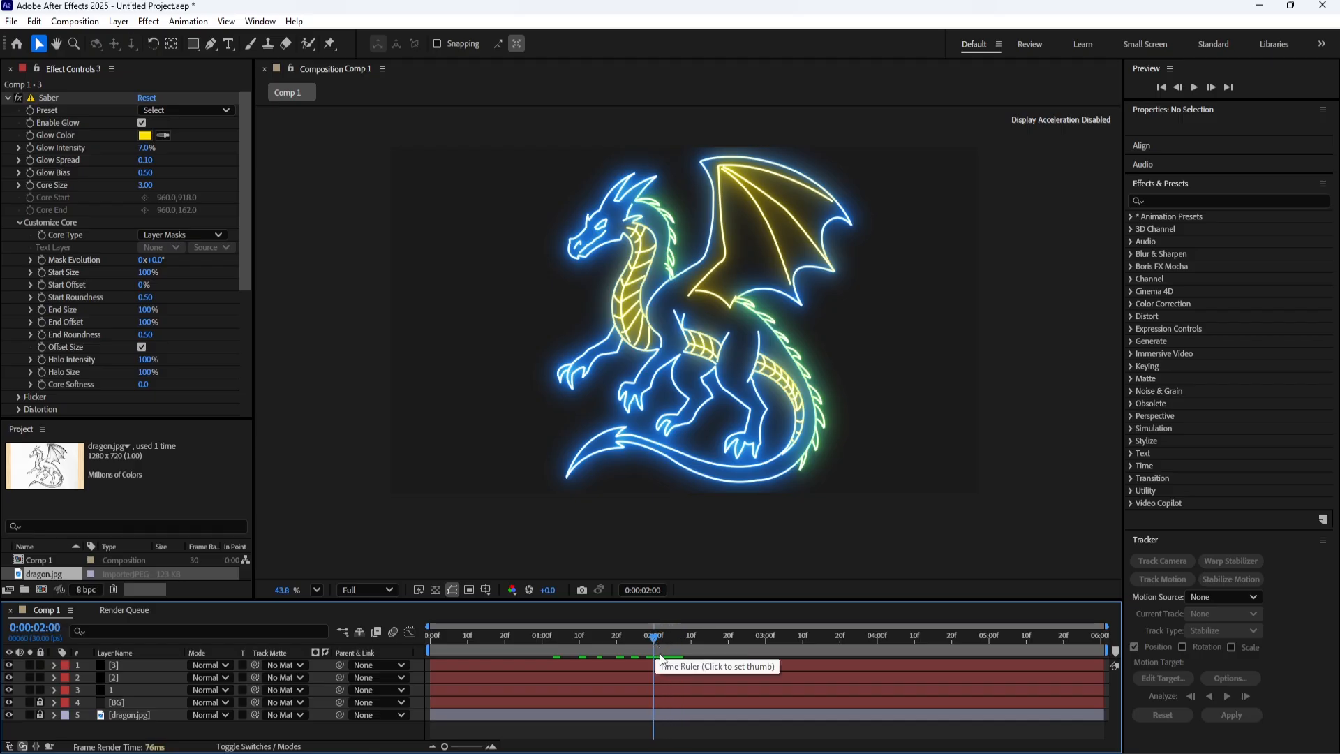
click(124, 678)
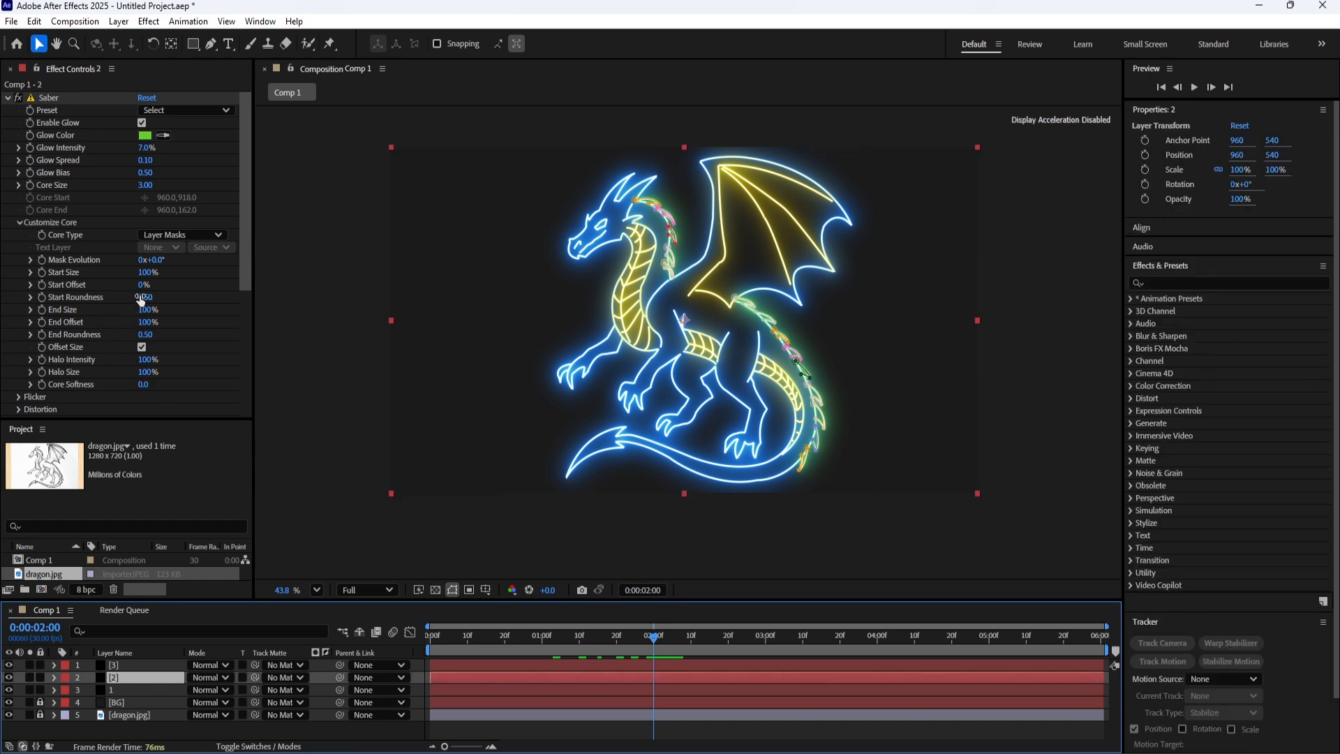
click(42, 291)
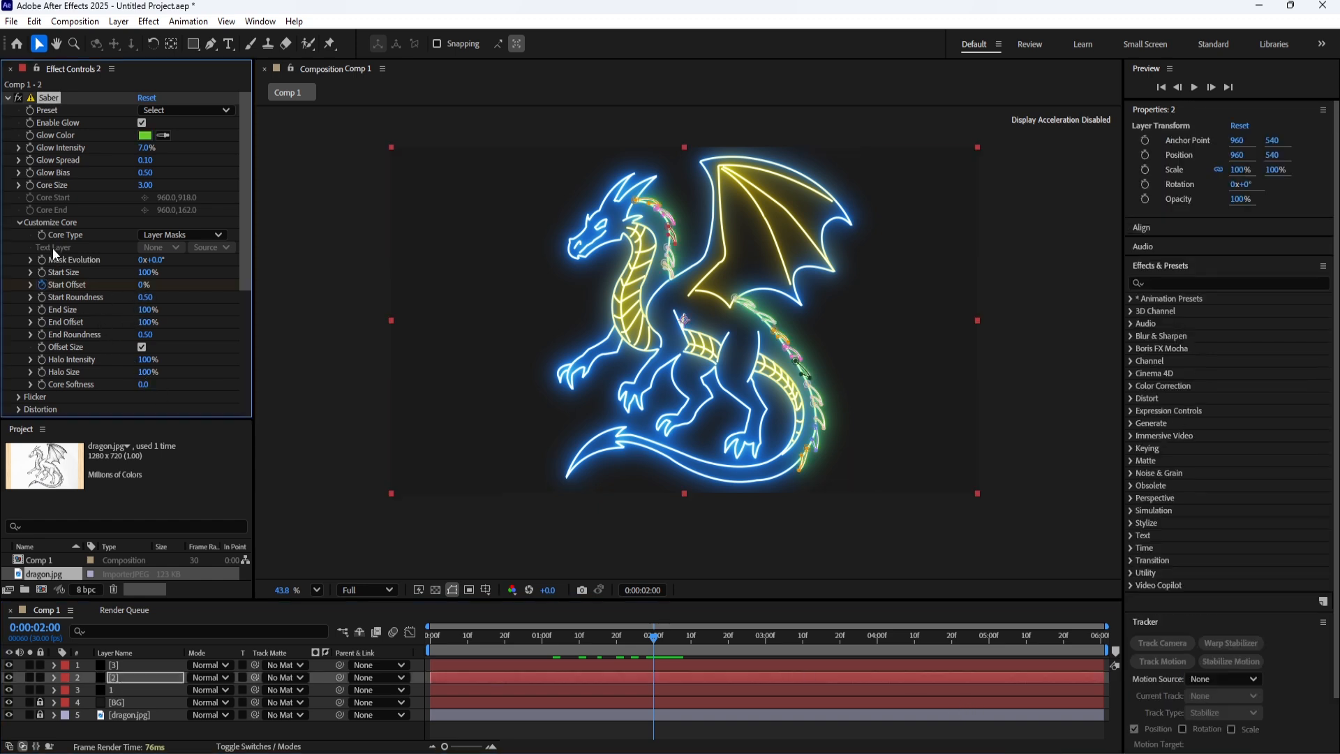
drag(144, 285, 202, 291)
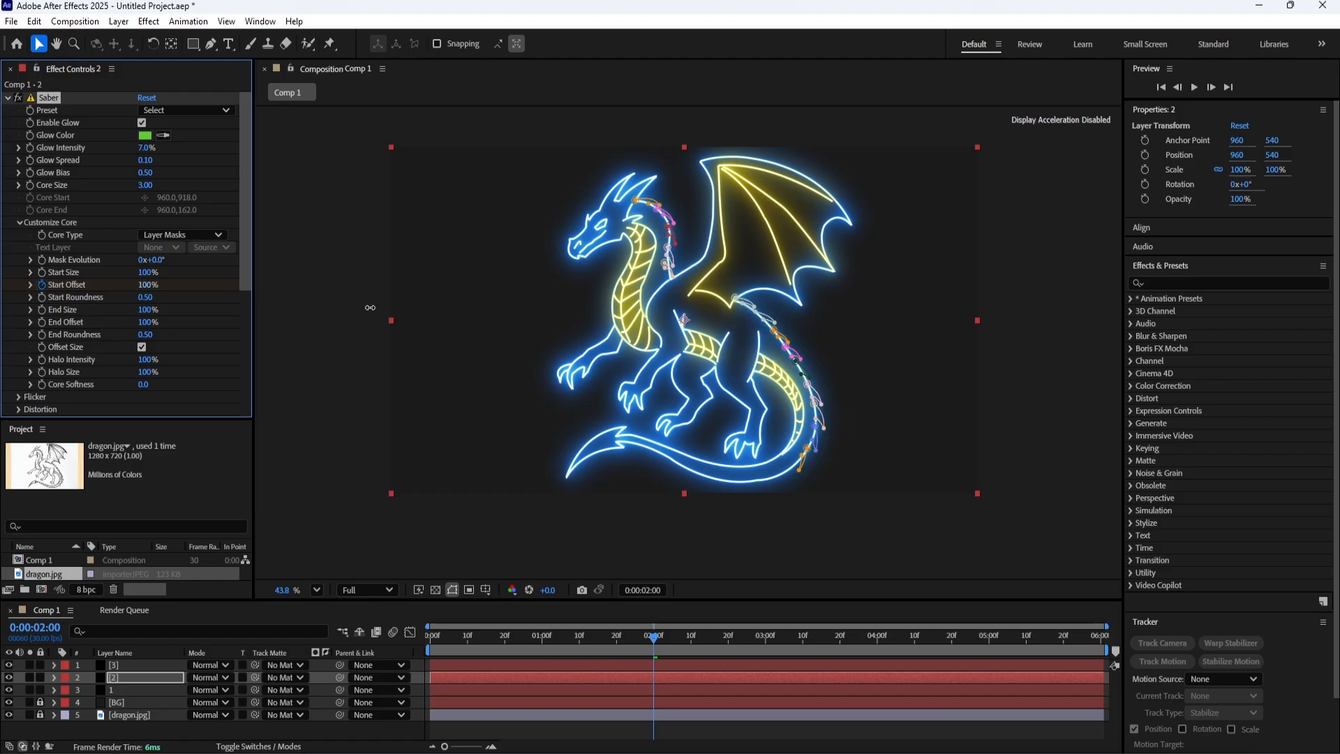
drag(675, 642, 768, 651)
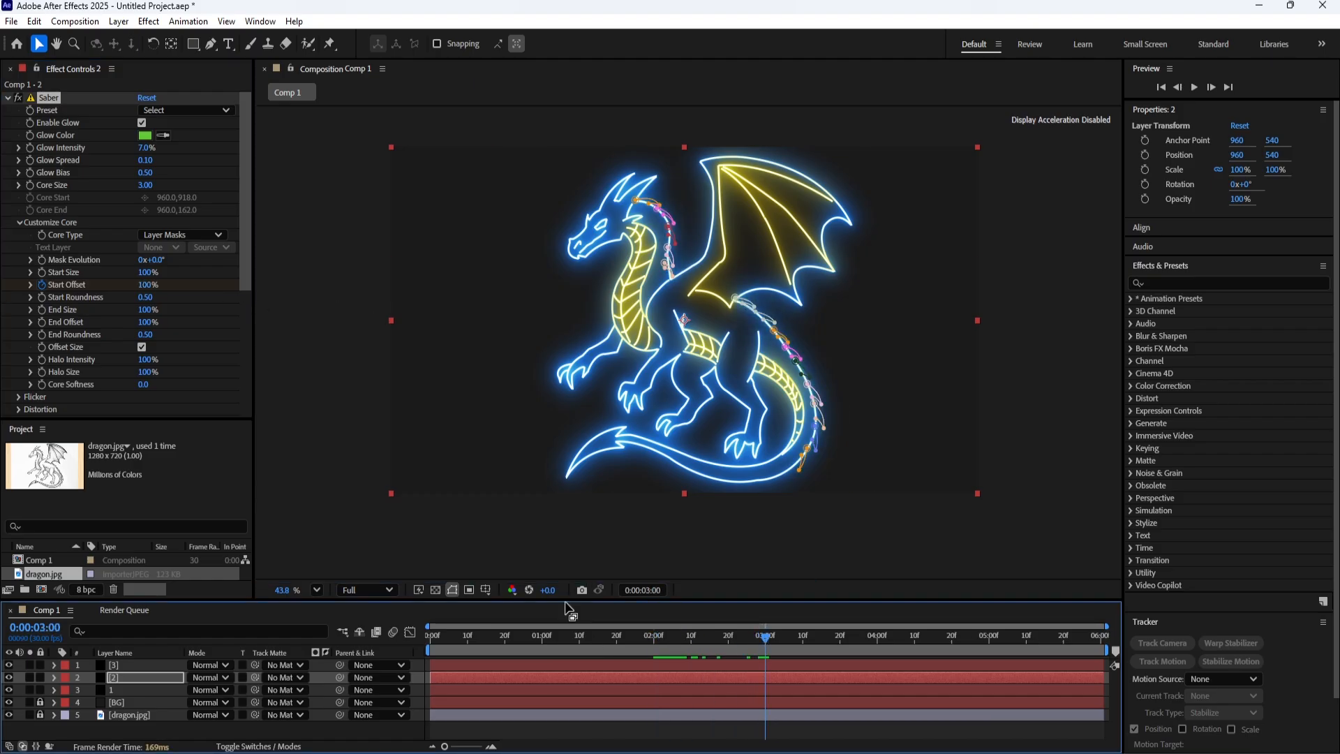
drag(148, 285, 42, 299)
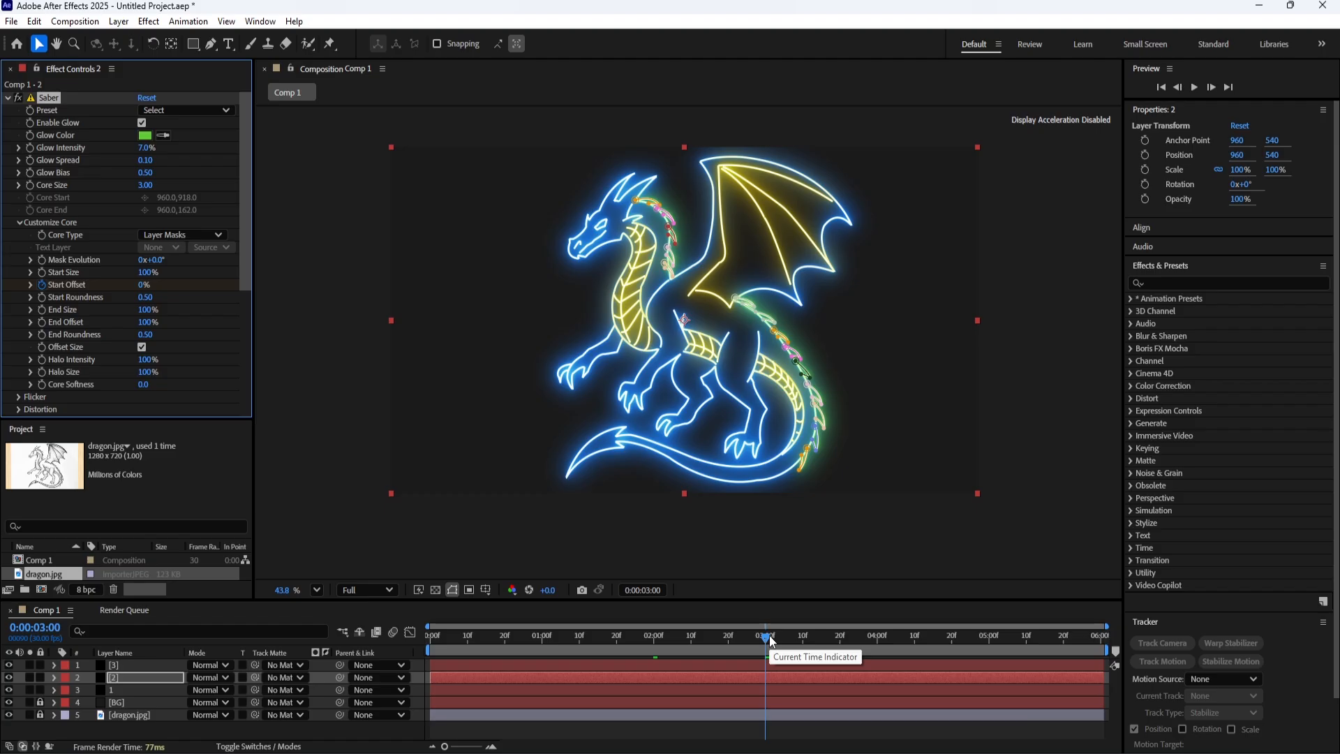
Keyframe the Saber Start Offset of layer 3 from 100% at 3 seconds to 0% at 4 seconds.
click(113, 667)
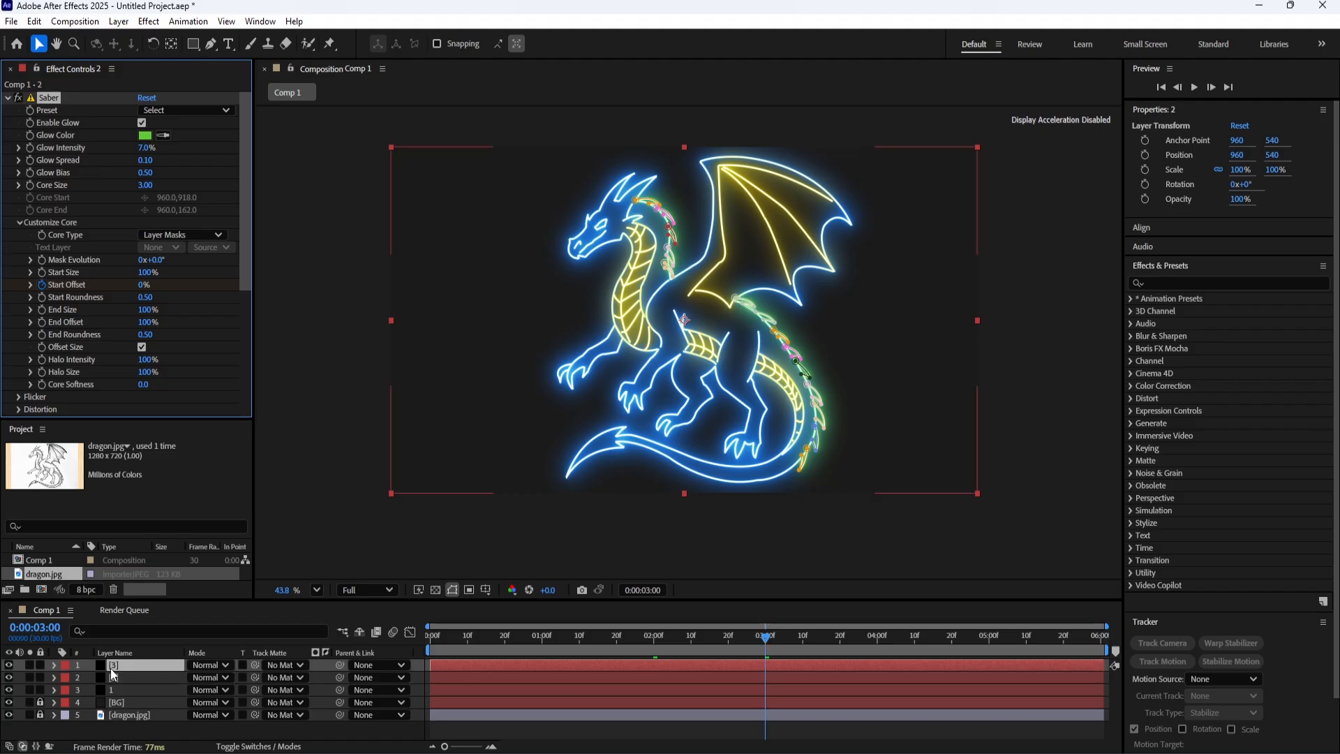
click(28, 667)
click(28, 666)
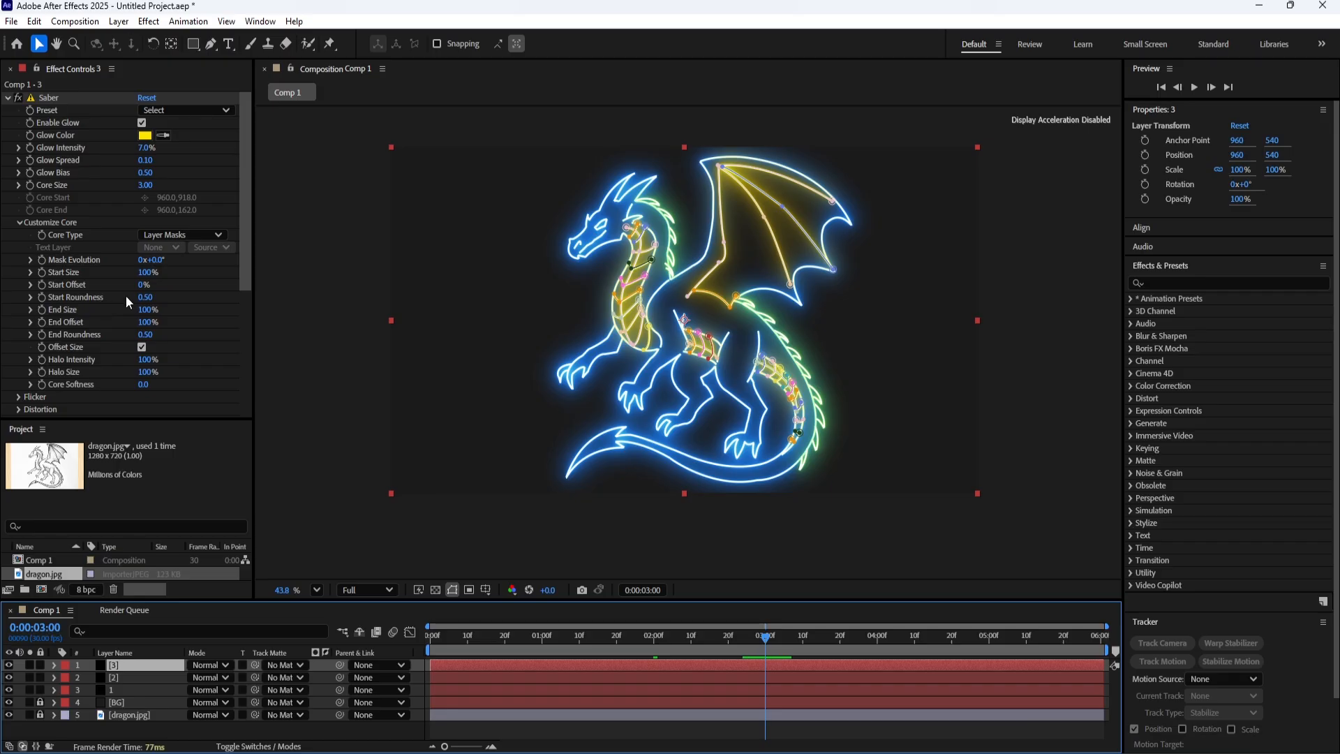
click(42, 285)
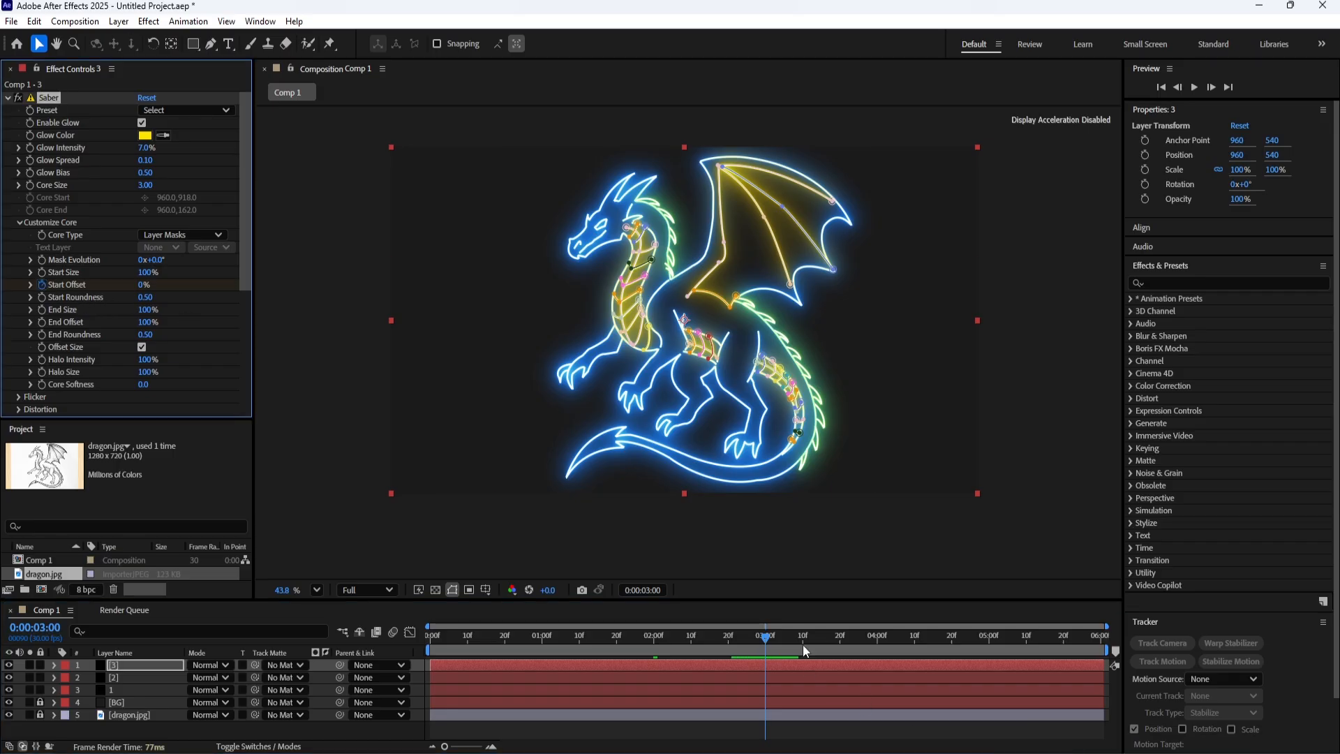
drag(809, 640, 877, 642)
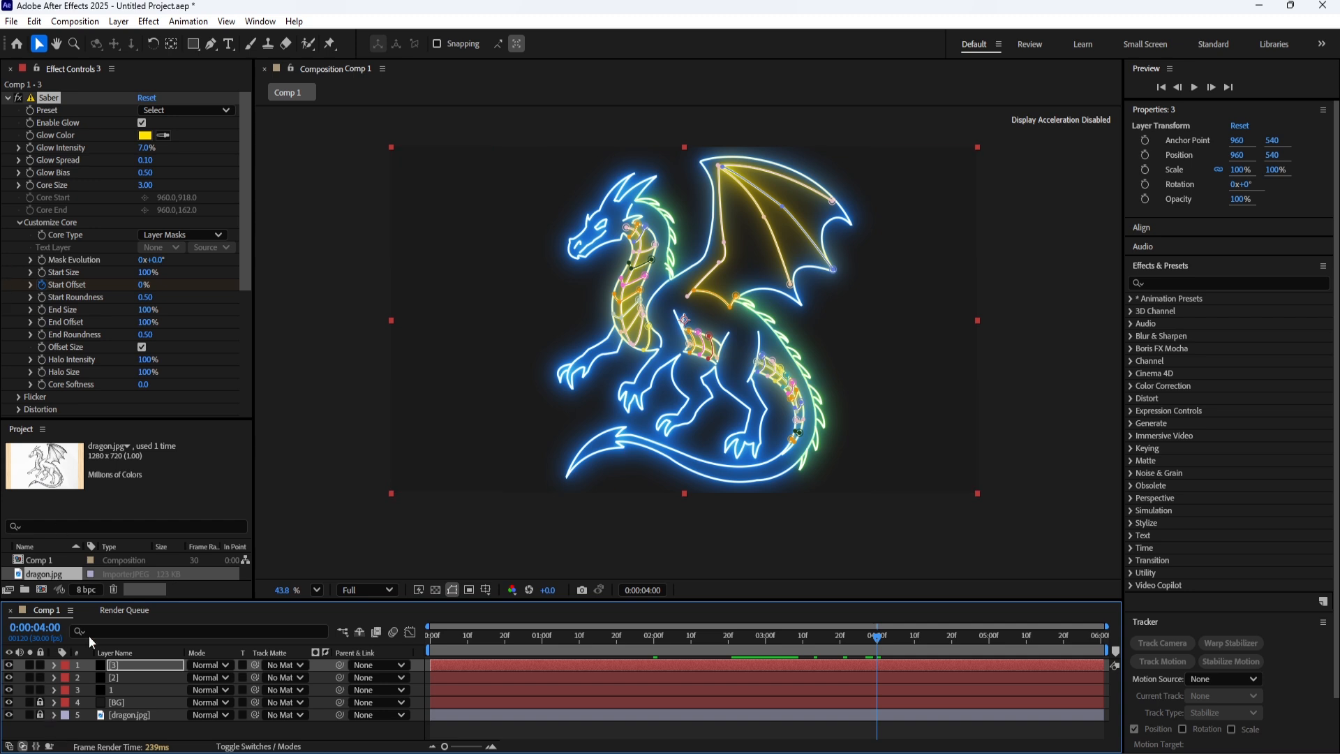
click(45, 283)
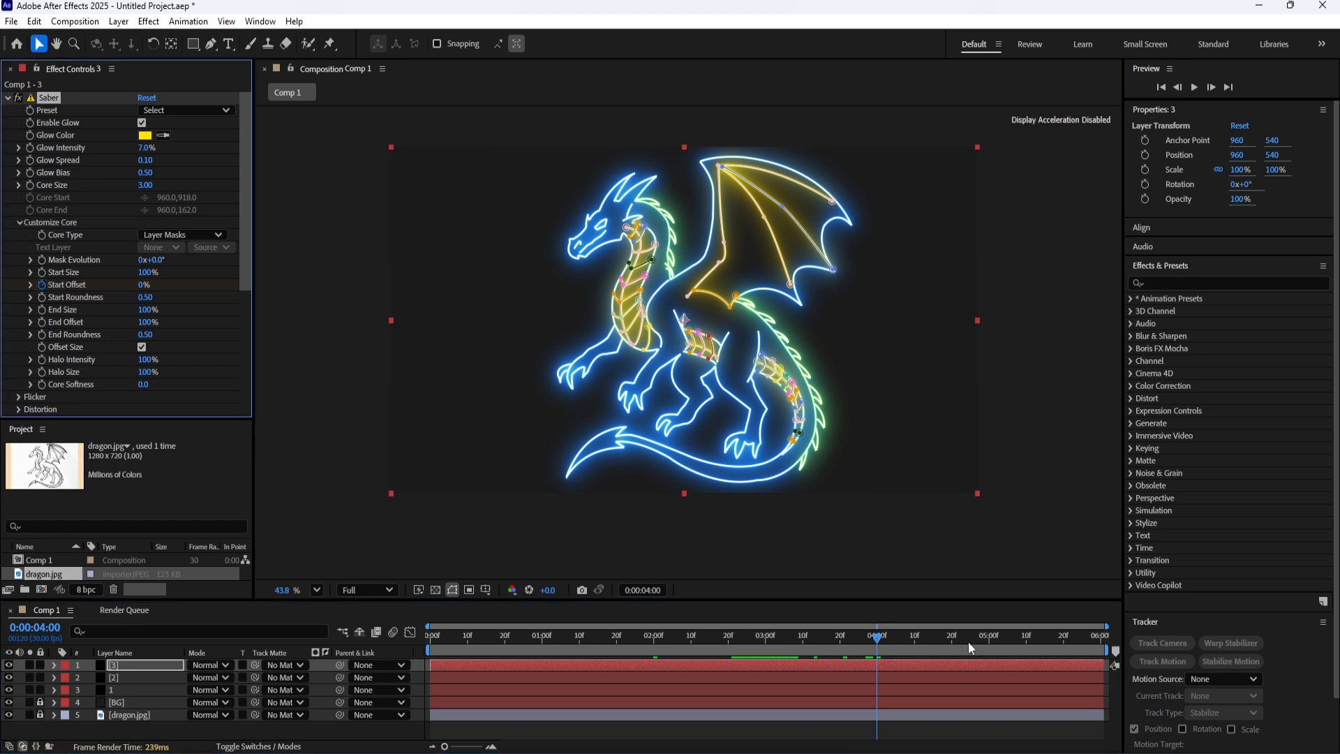
drag(768, 639, 766, 642)
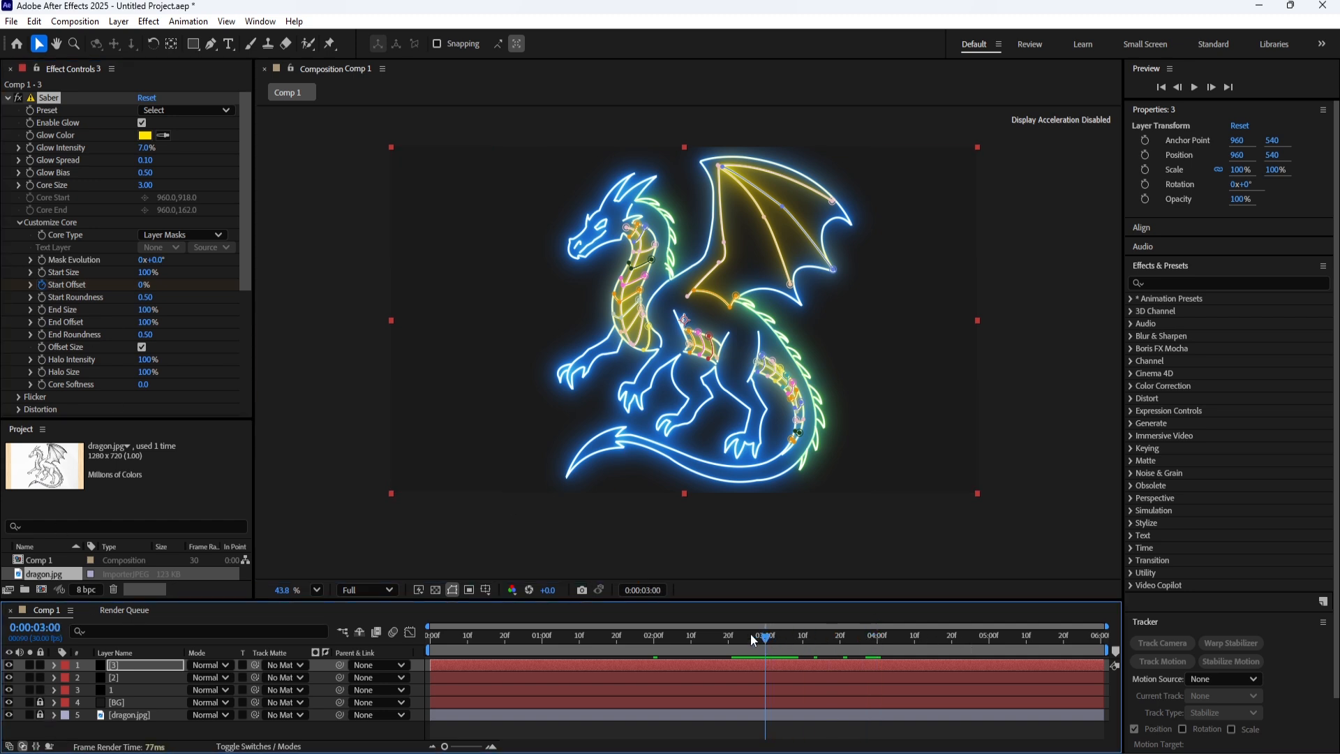
drag(143, 284, 300, 305)
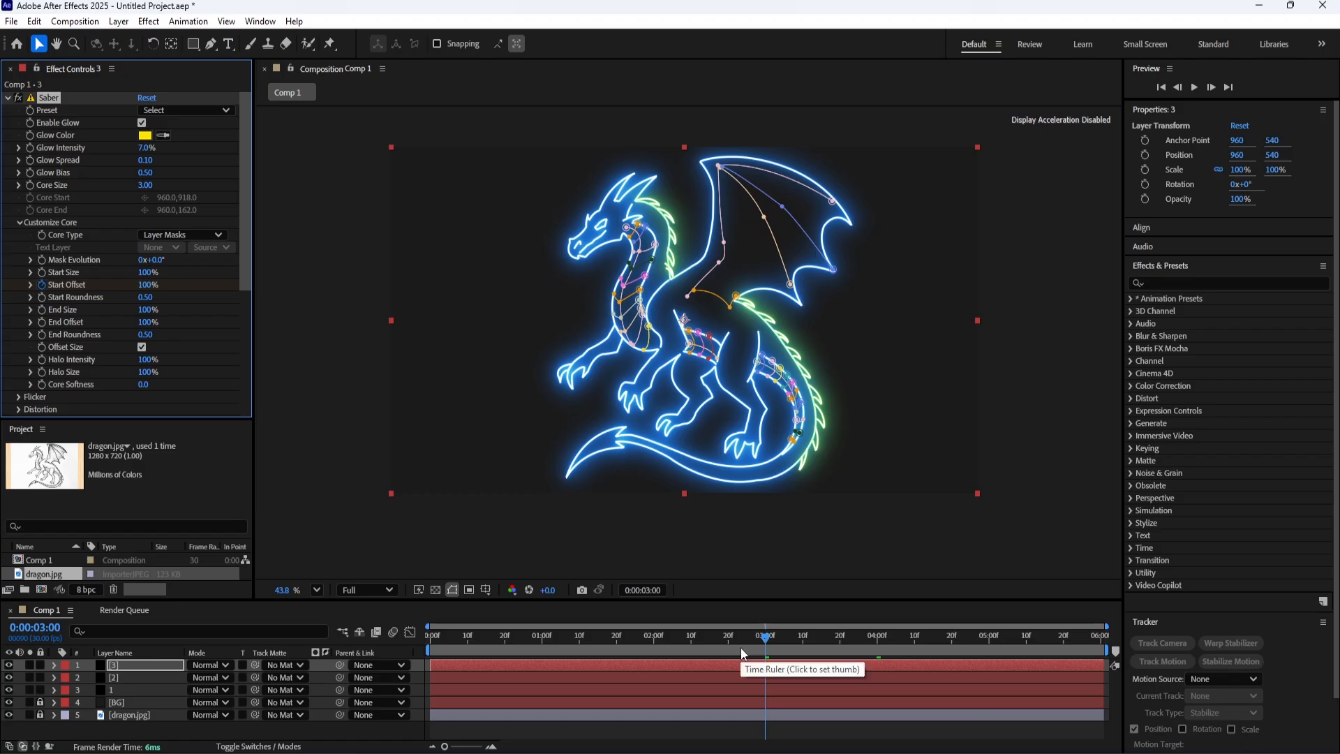
Try reversing layer 3's Start Offset keyframes at 3 and 4 seconds, scrub through the animation, undo the reversal and collapse the layer.
key(u)
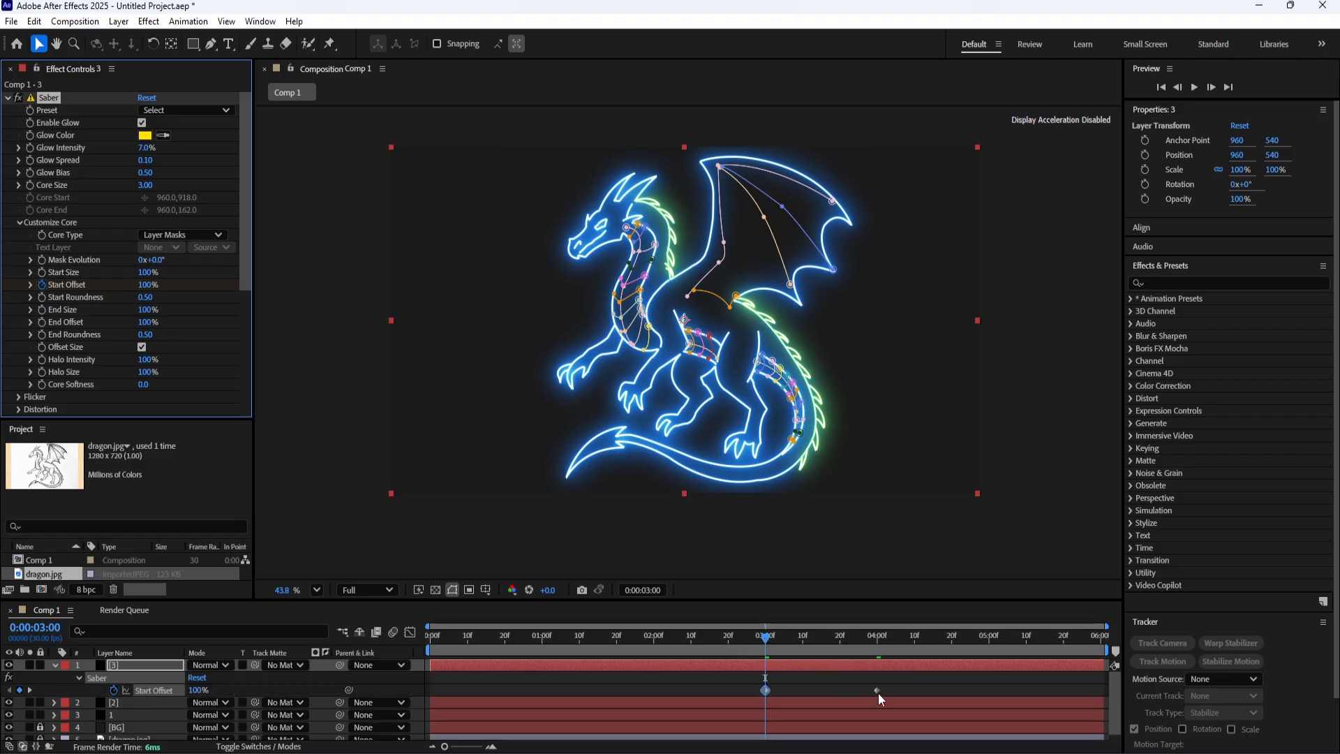
drag(878, 692, 771, 692)
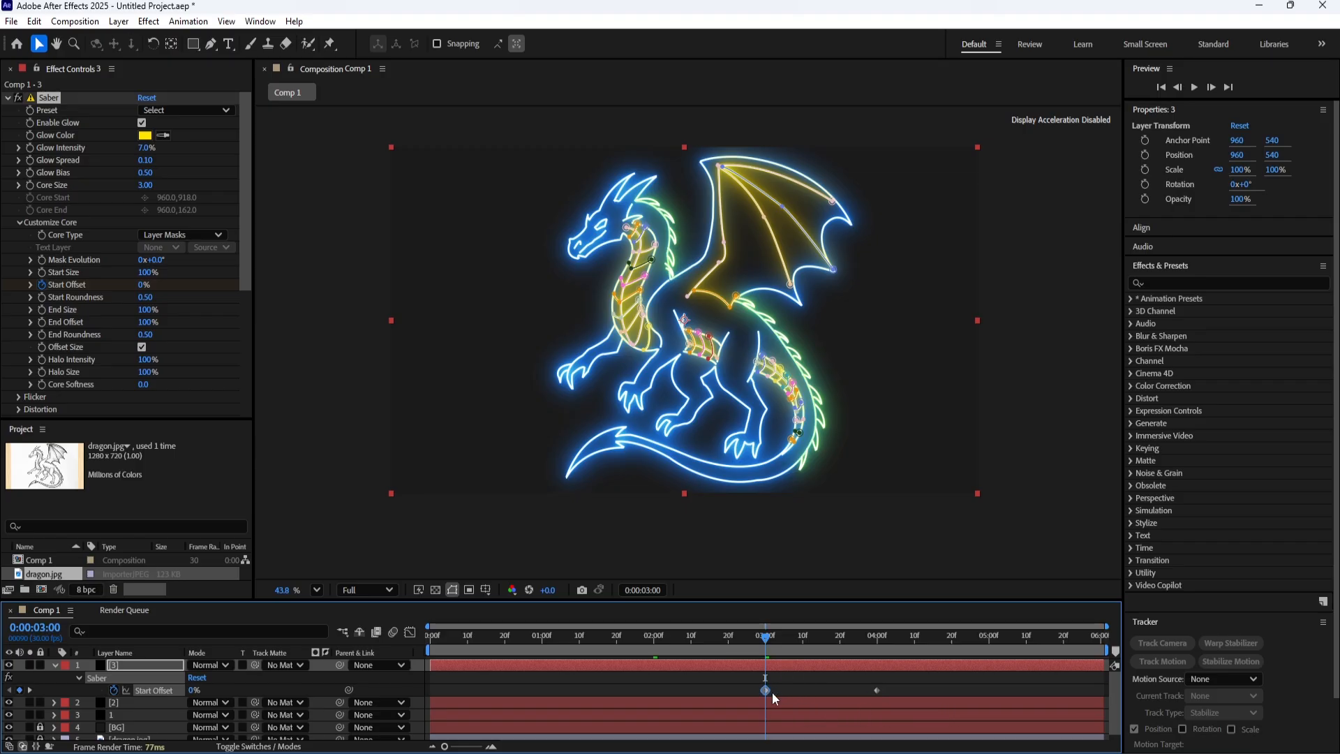
click(730, 677)
drag(753, 642, 457, 666)
key(ctrl+z)
key(ctrl+z)
key(ctrl+z)
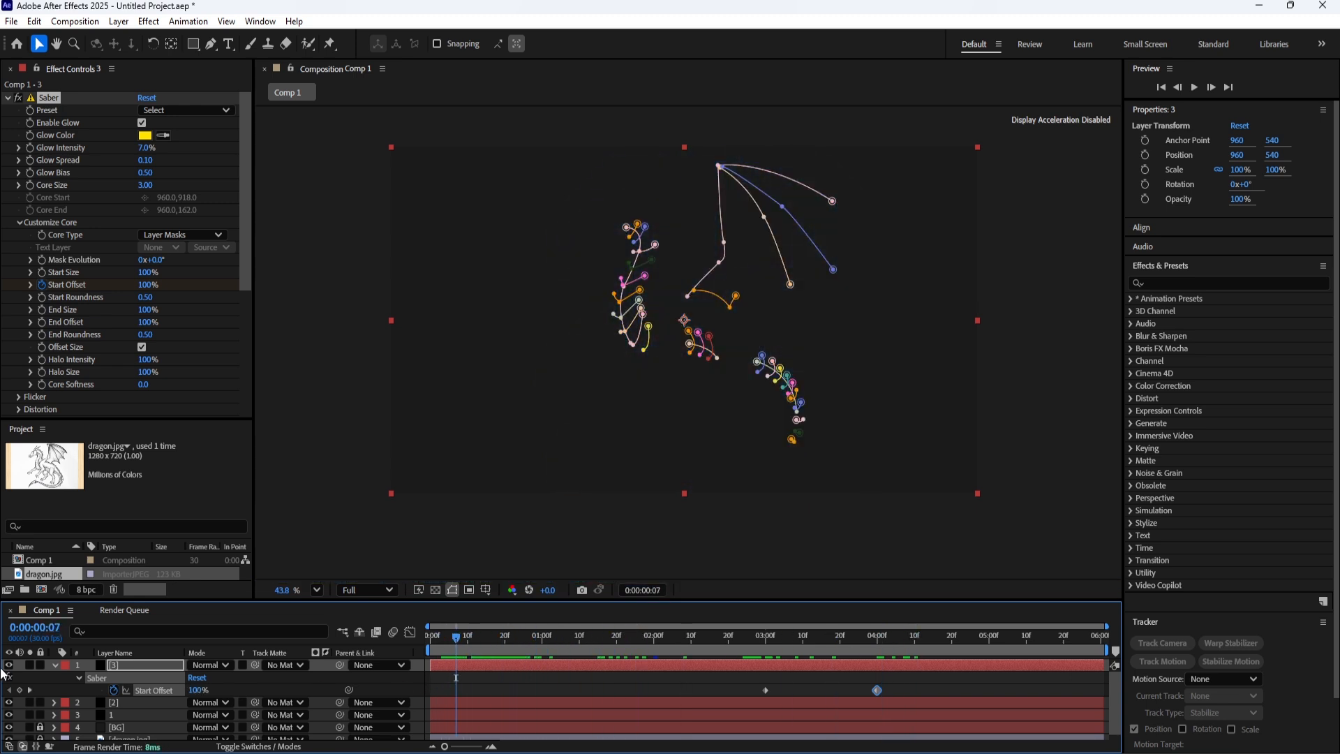
click(55, 667)
click(372, 733)
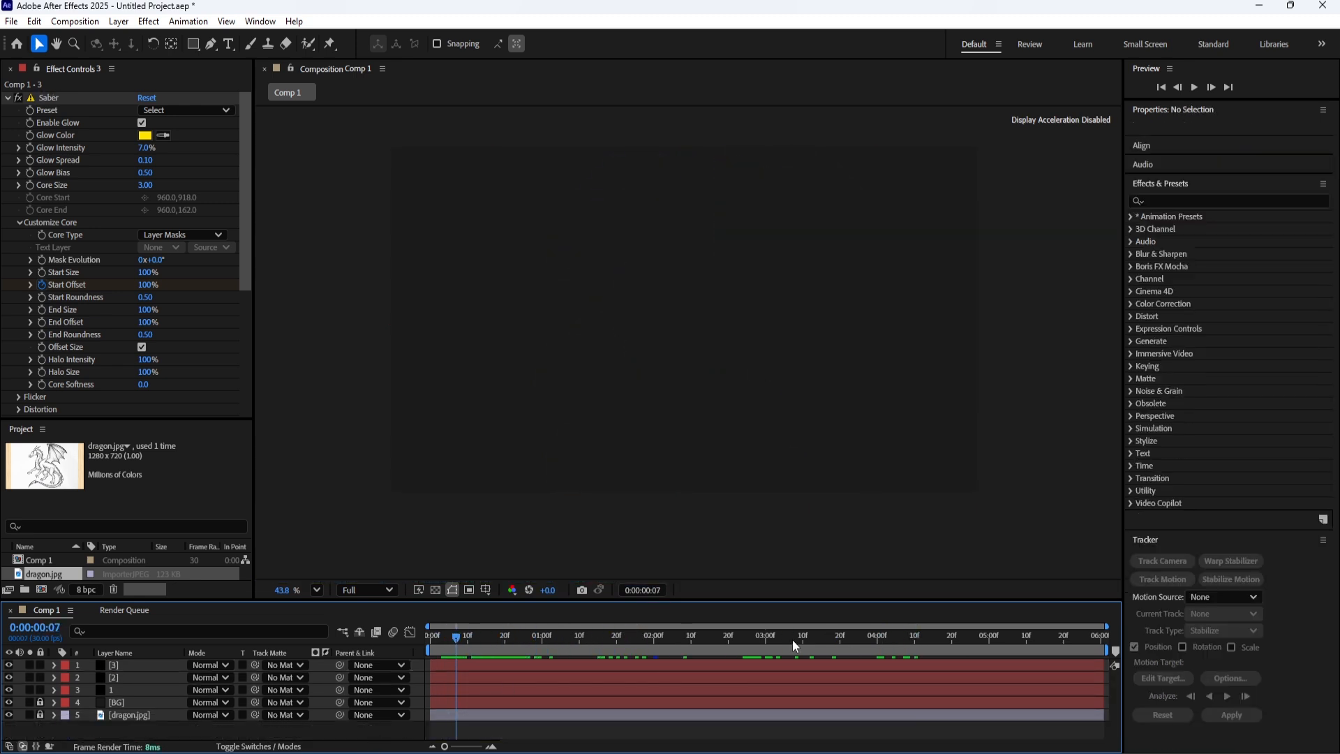
End the work area at 5 seconds and preview the whole dragon animation.
drag(948, 638, 988, 643)
key(n)
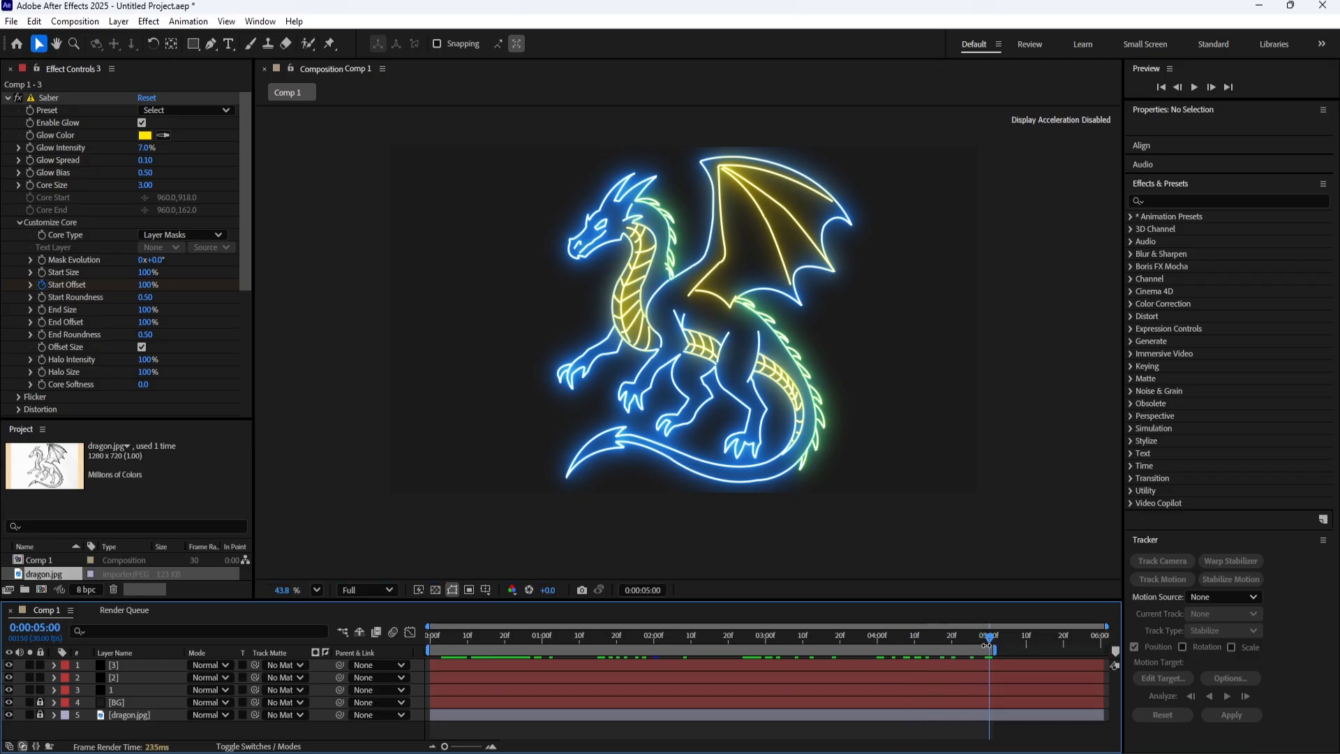
key(space)
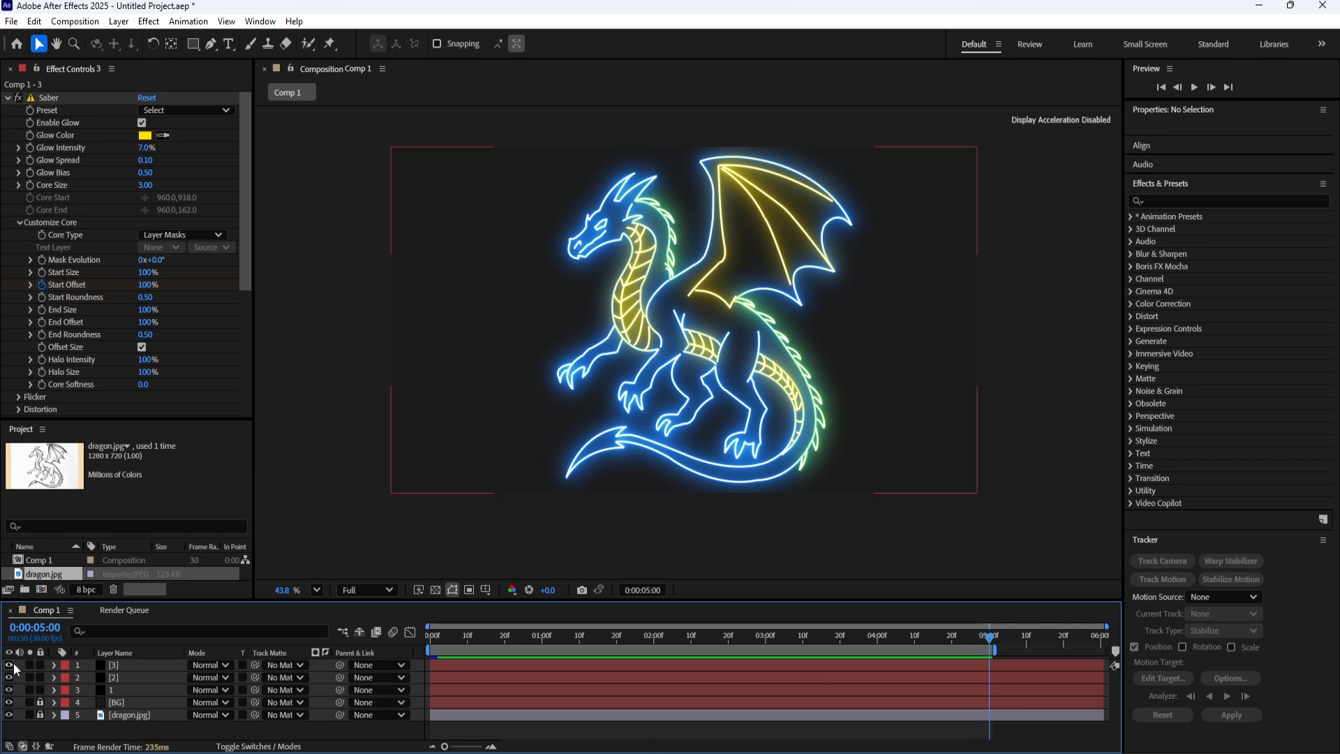
Save the After Effects project as Dragon in the Dragon folder inside Downloads.
key(ctrl+s)
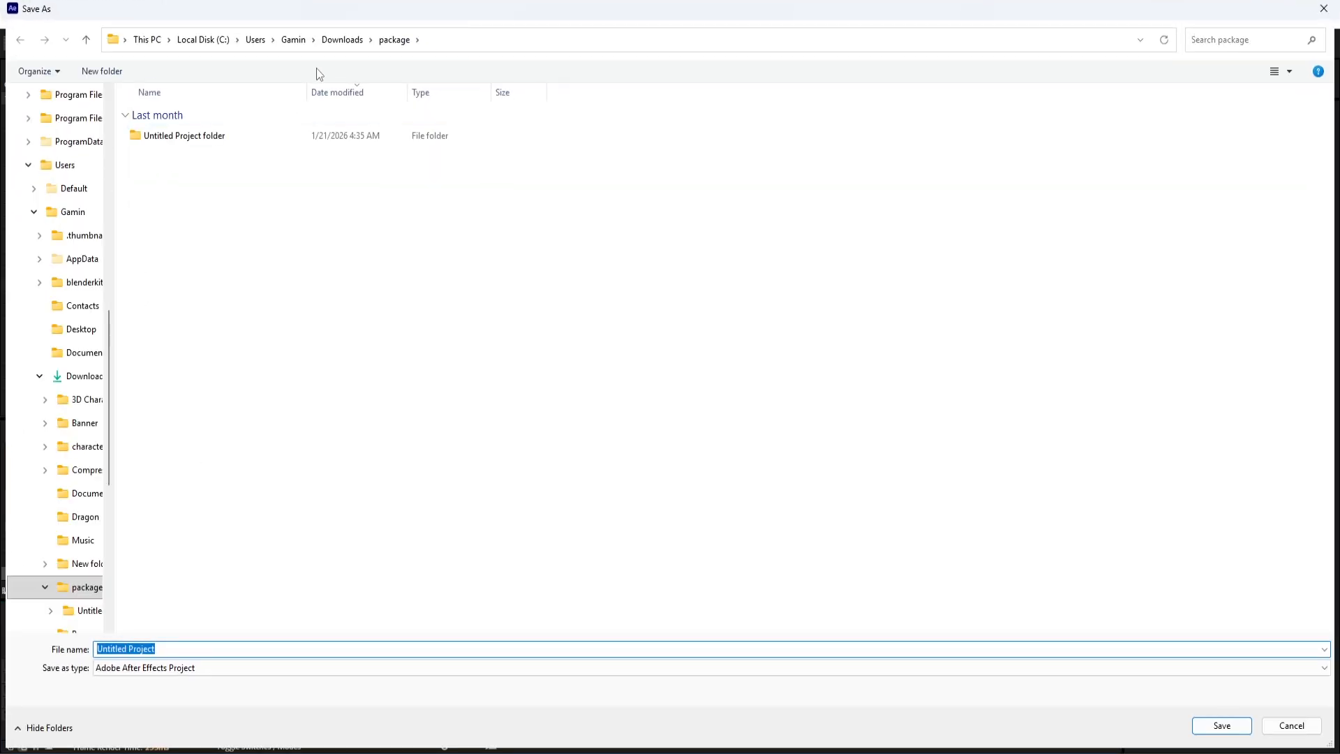
scroll(78, 301, up, 5)
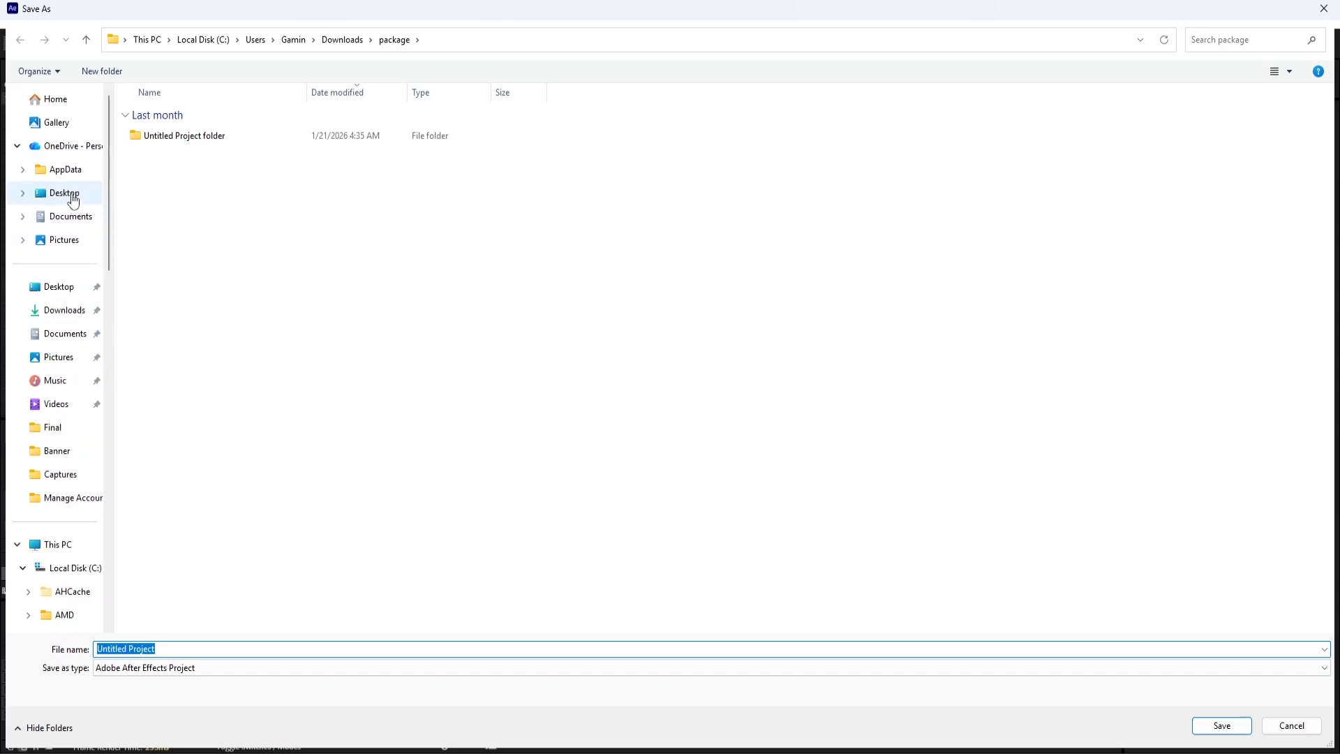
click(67, 310)
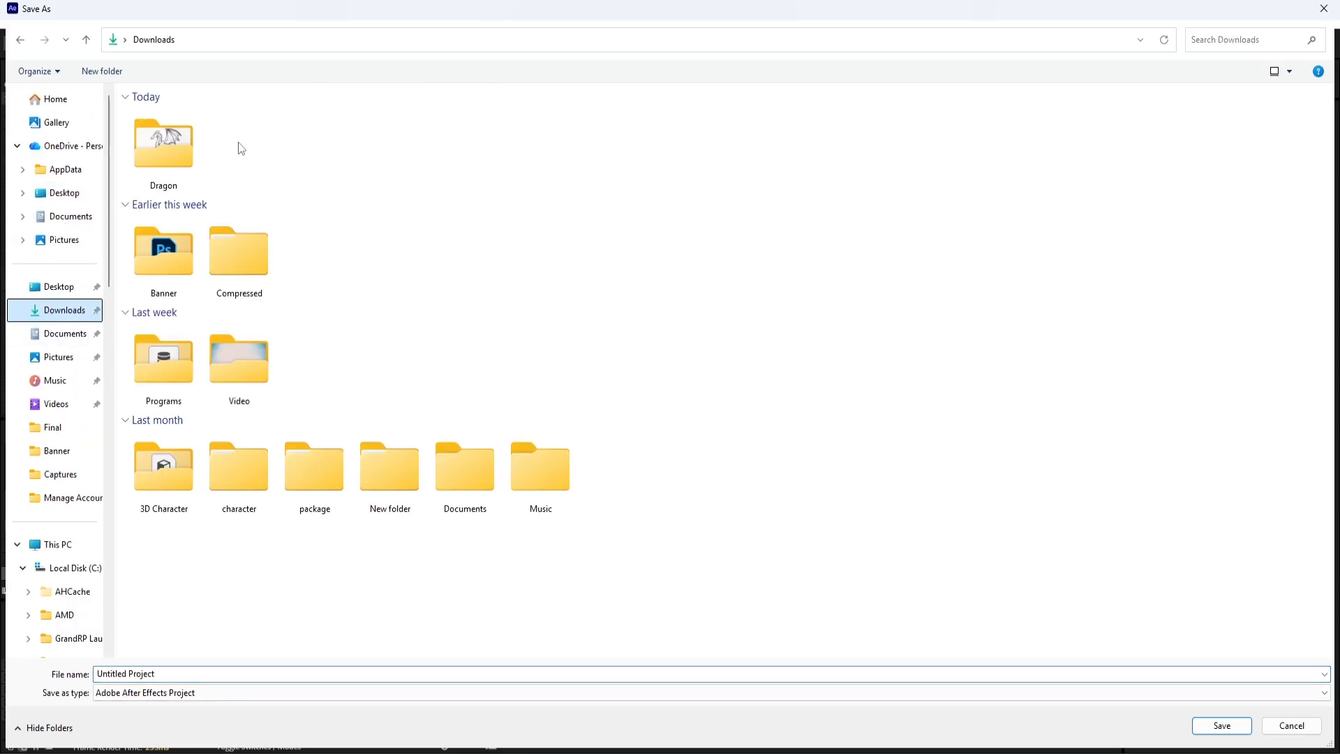
double_click(180, 148)
click(226, 674)
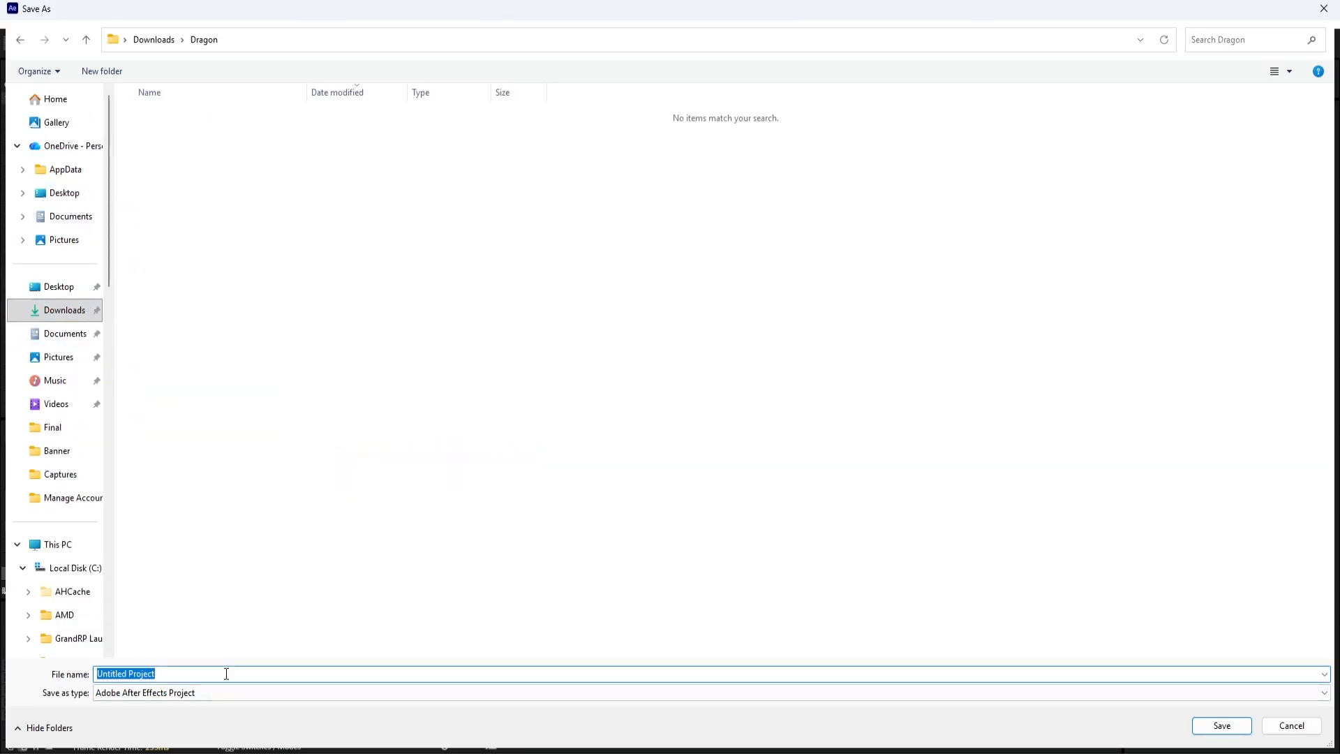
text(D)
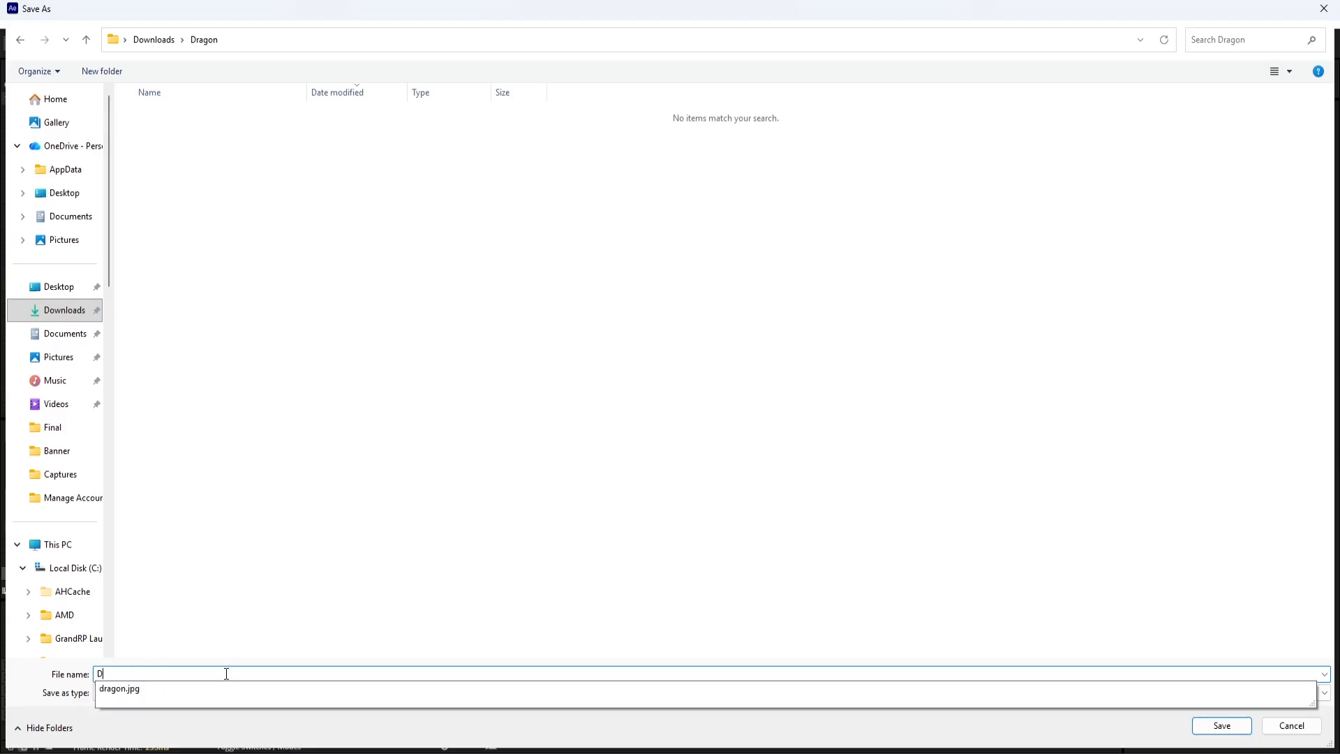
text(ragpn)
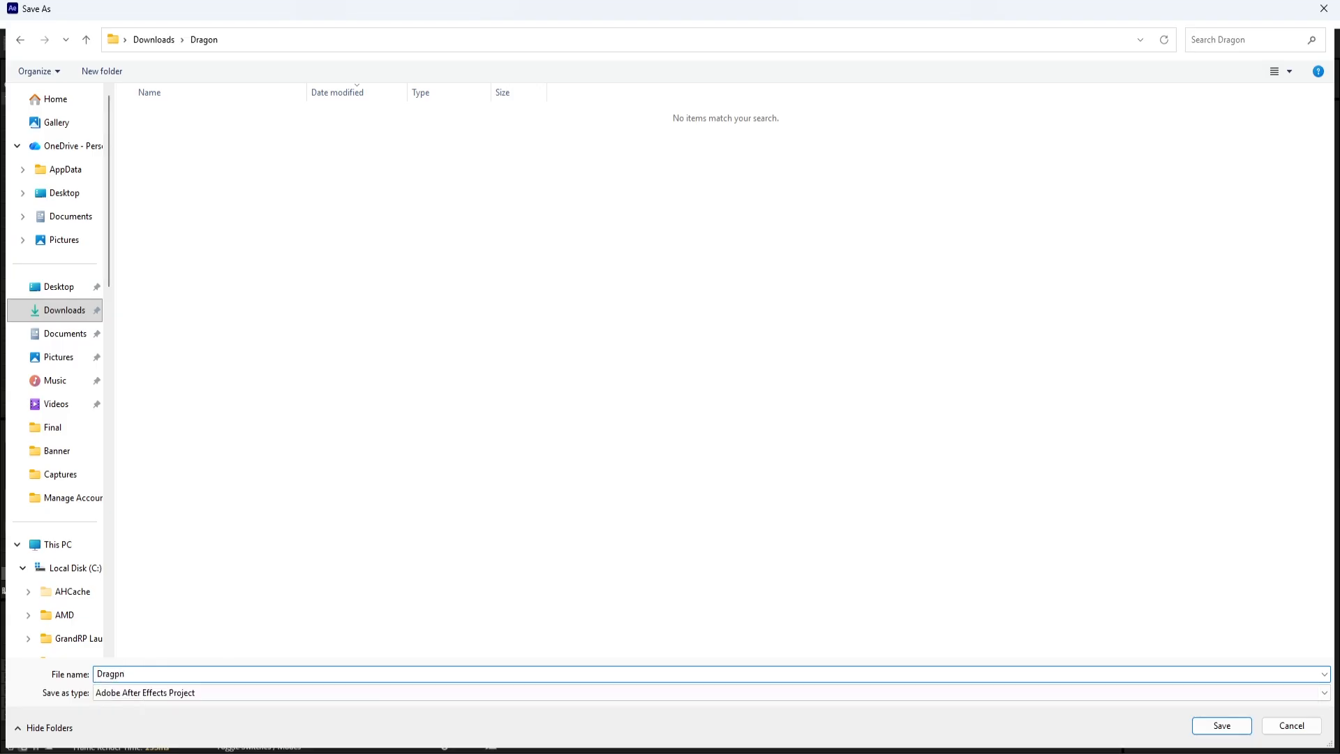
key(BackSpace)
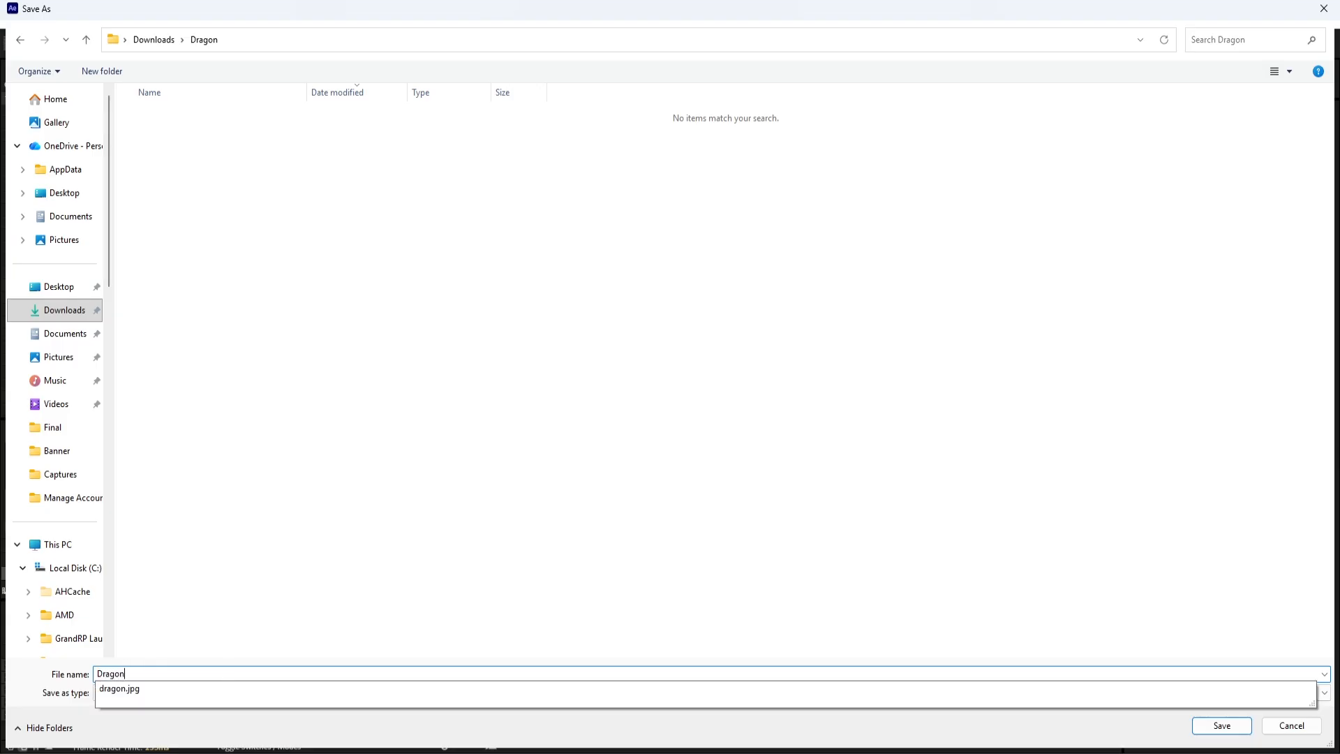
click(1221, 725)
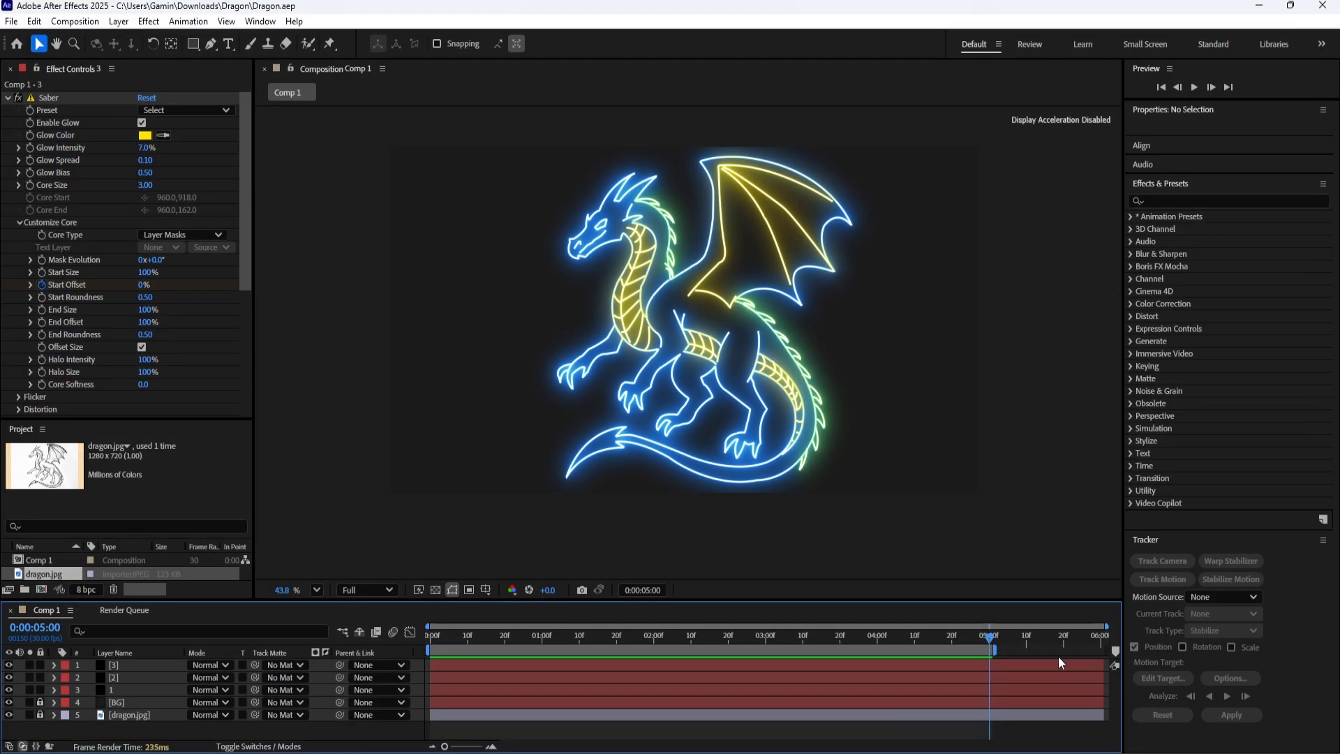
Play the animation briefly and reveal the Start Offset keyframes of layers 2 and 3 in a taller timeline.
key(space)
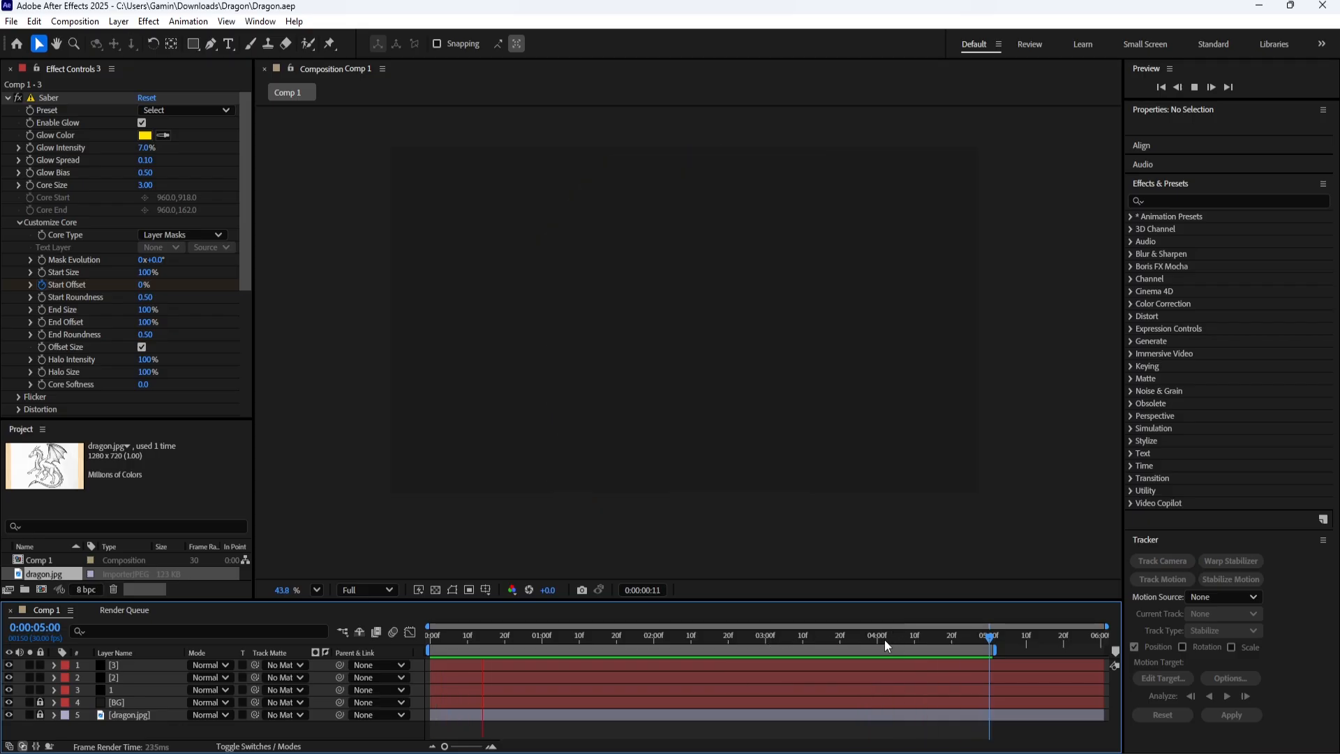
key(space)
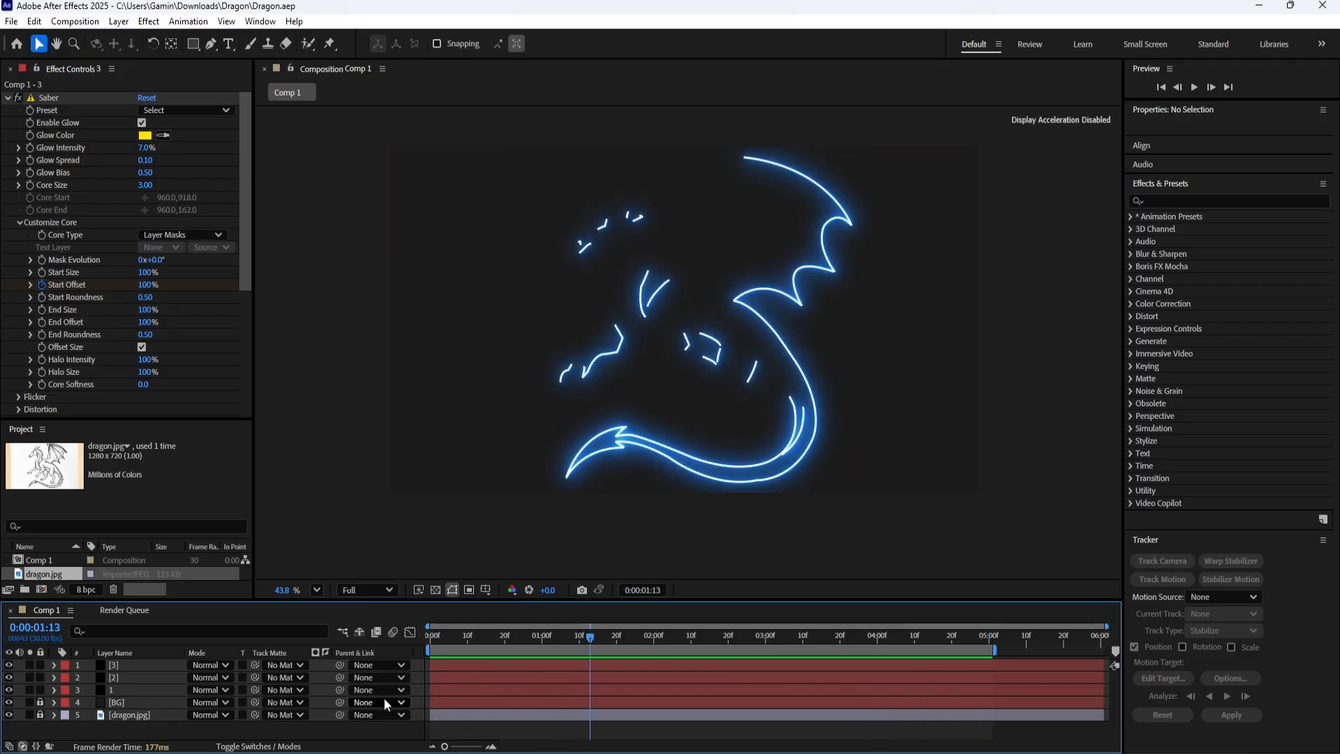
click(480, 680)
key(u)
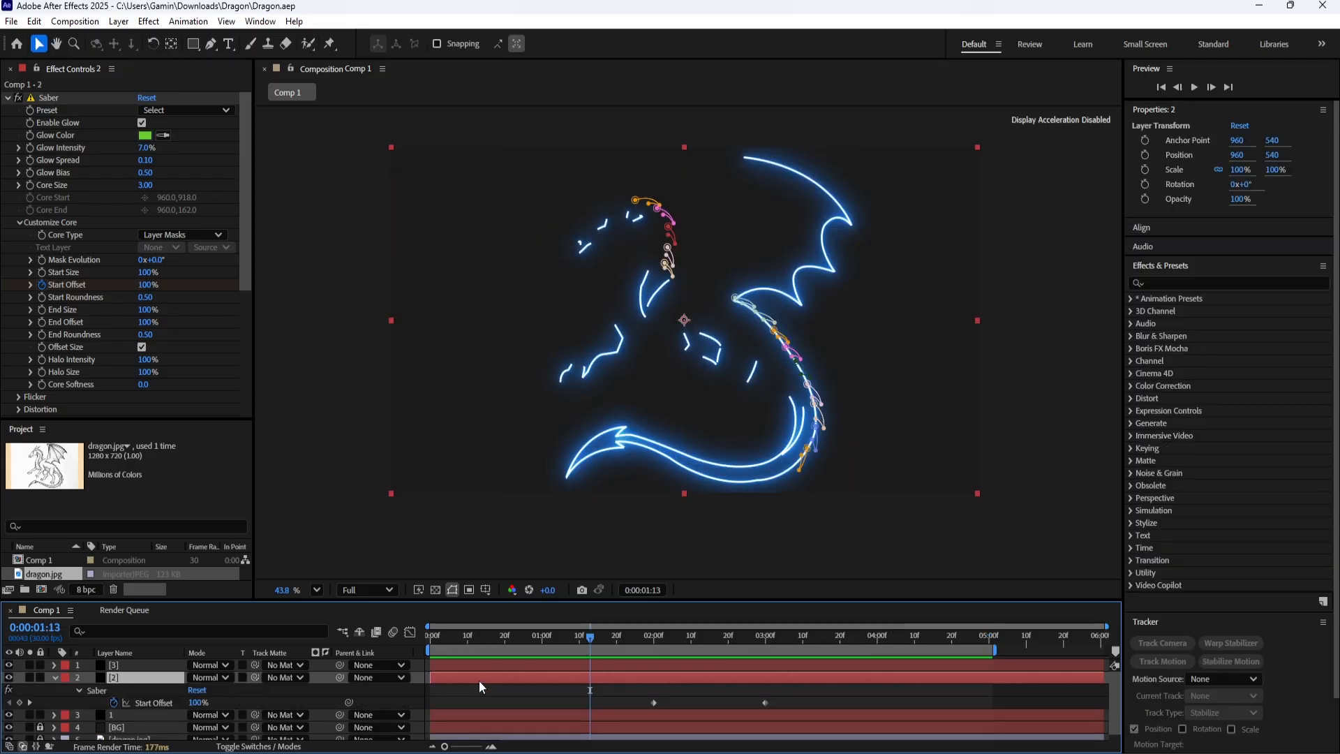
click(476, 665)
key(u)
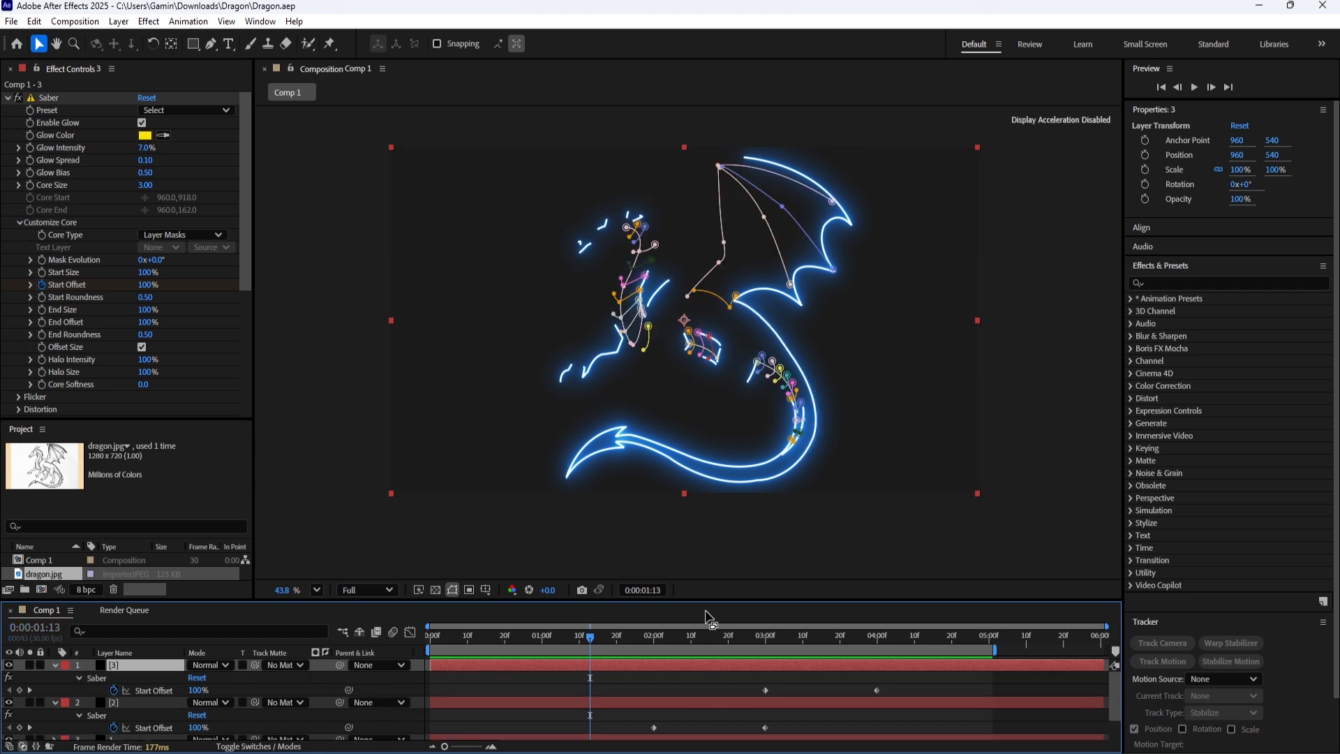
drag(707, 601, 707, 553)
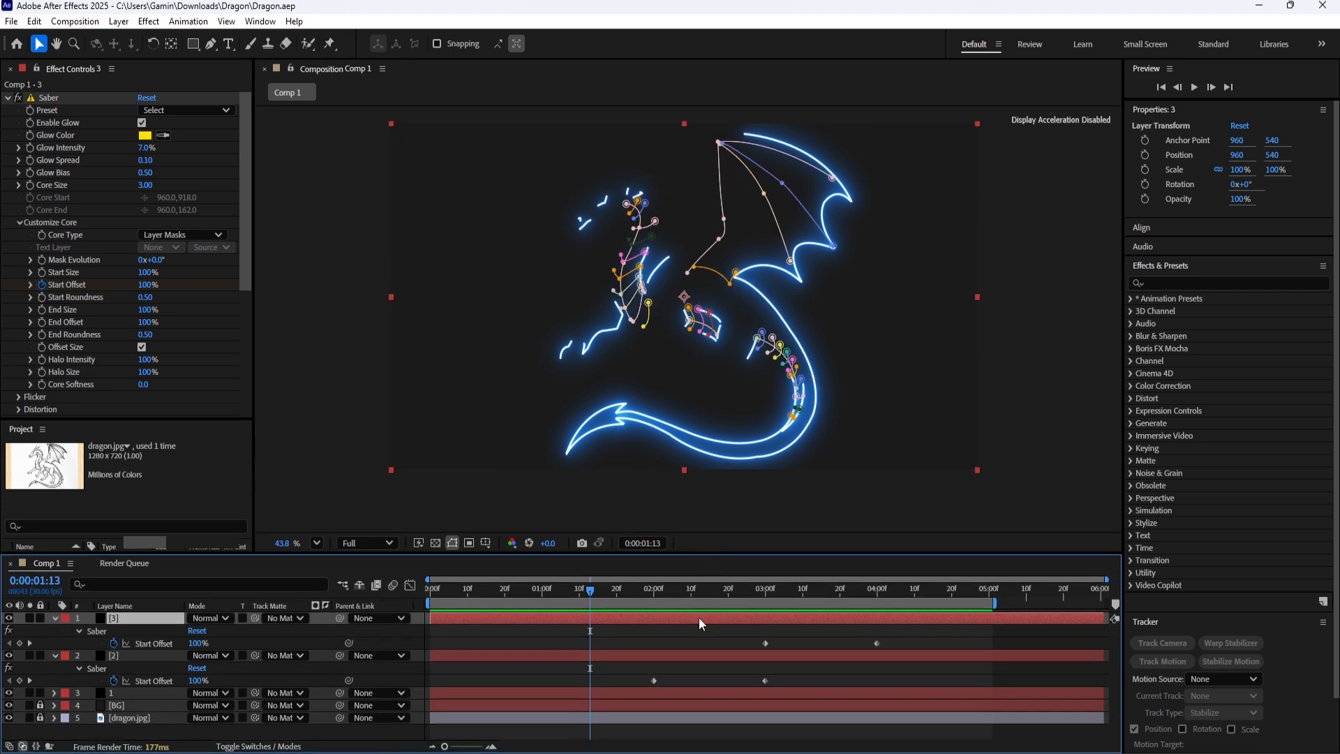
Move both Start Offset keyframes of layer 3 one second earlier, to 2 and 3 seconds.
click(654, 592)
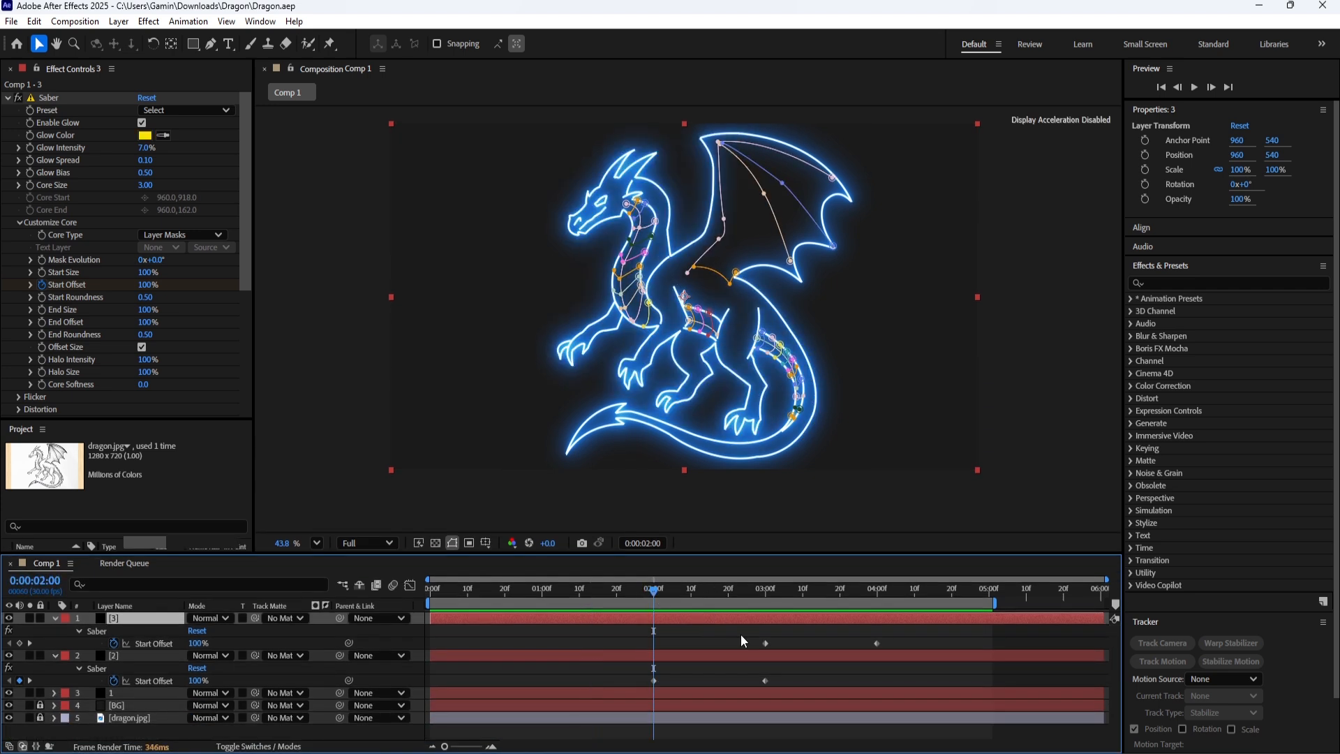
drag(742, 641, 889, 647)
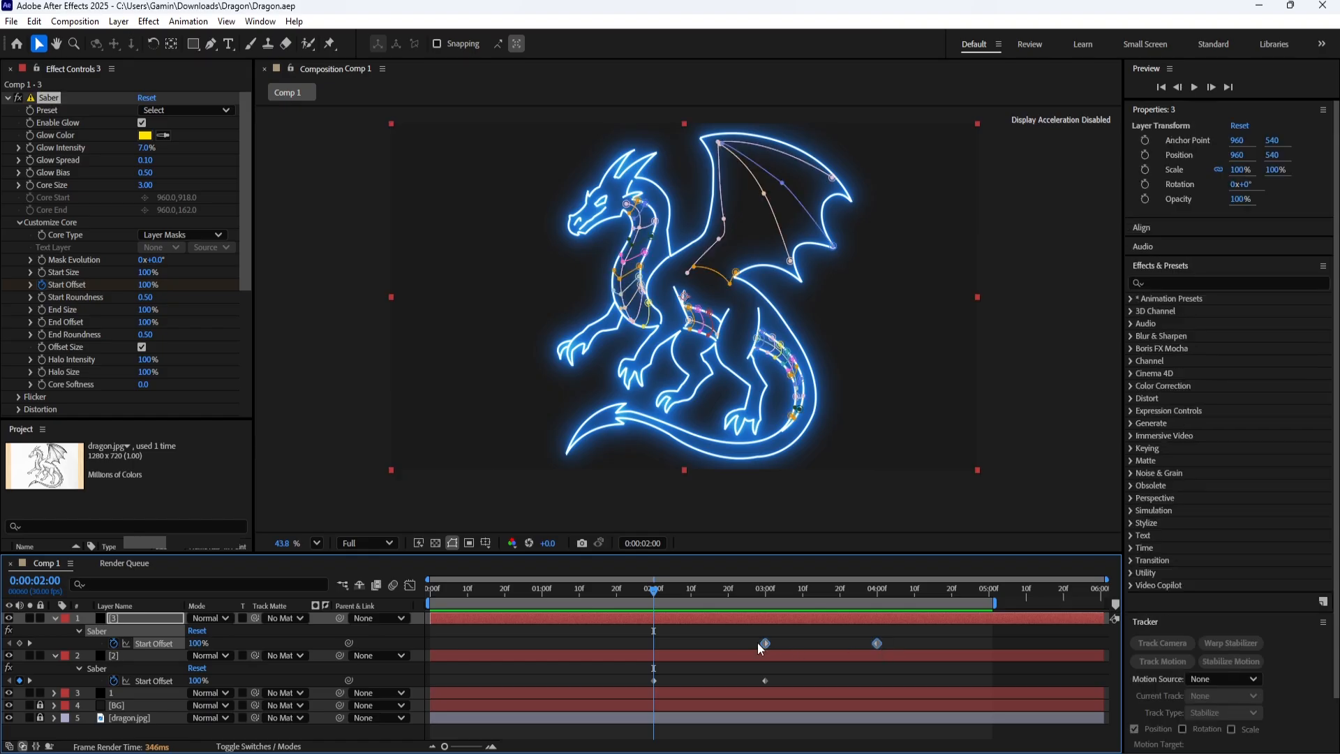
mouse_move(757, 643)
mouse_down()
mouse_move(654, 642)
mouse_move(674, 685)
mouse_move(780, 688)
mouse_up()
Move both Start Offset keyframes of layer 2 to 3 and 4 seconds and scrub through the new order.
click(766, 592)
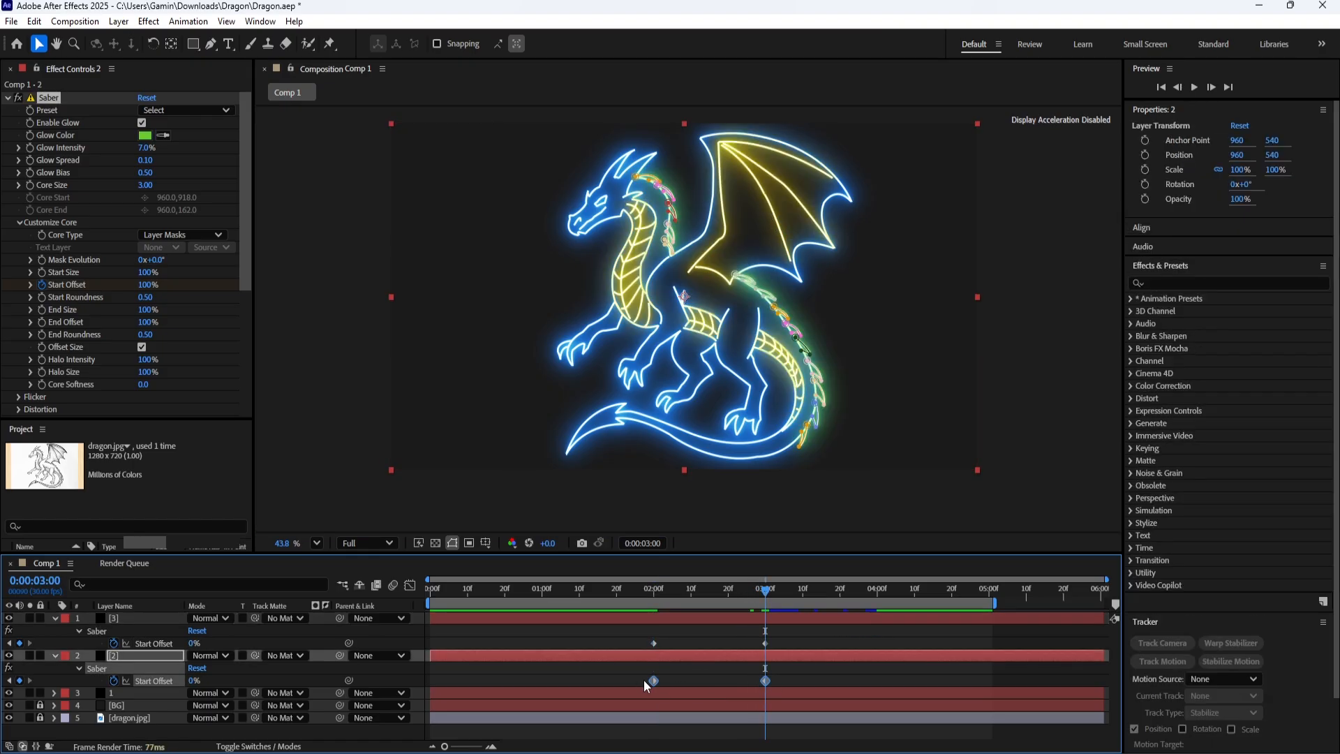
drag(654, 680, 765, 680)
click(740, 593)
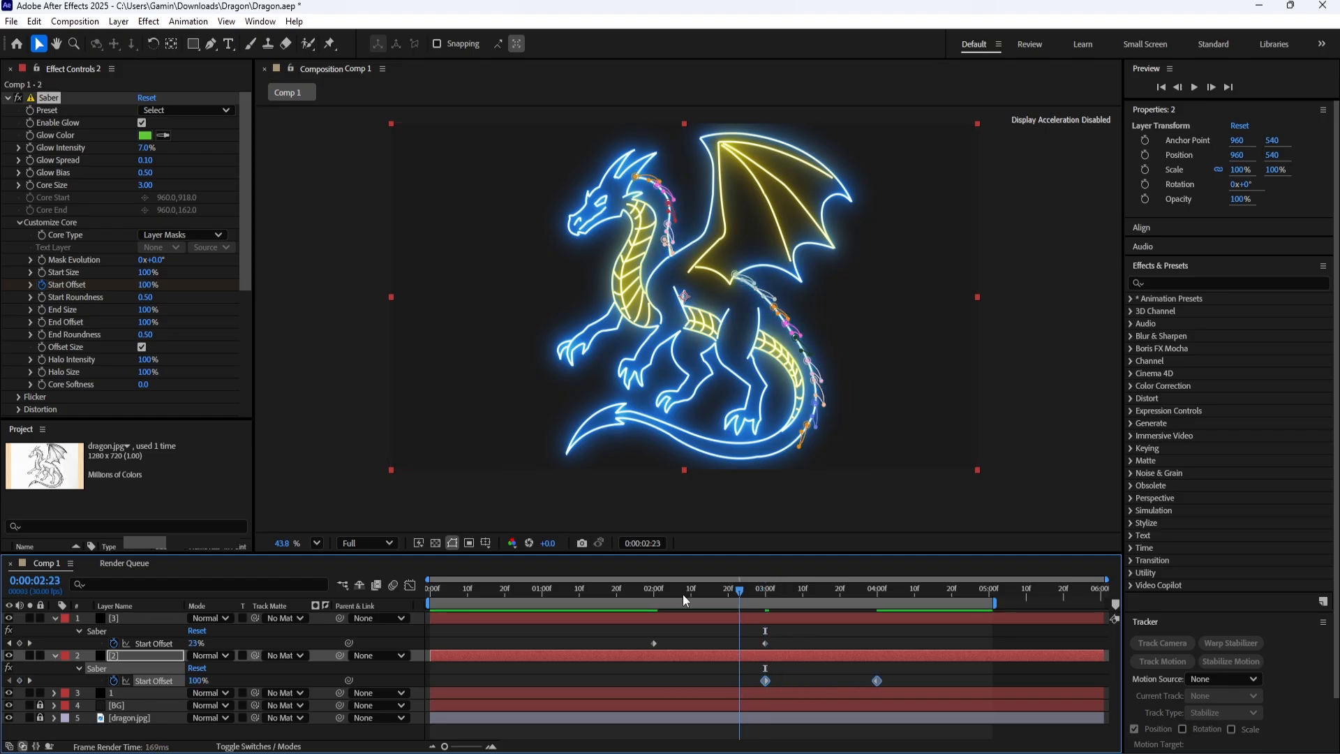
drag(682, 595, 554, 607)
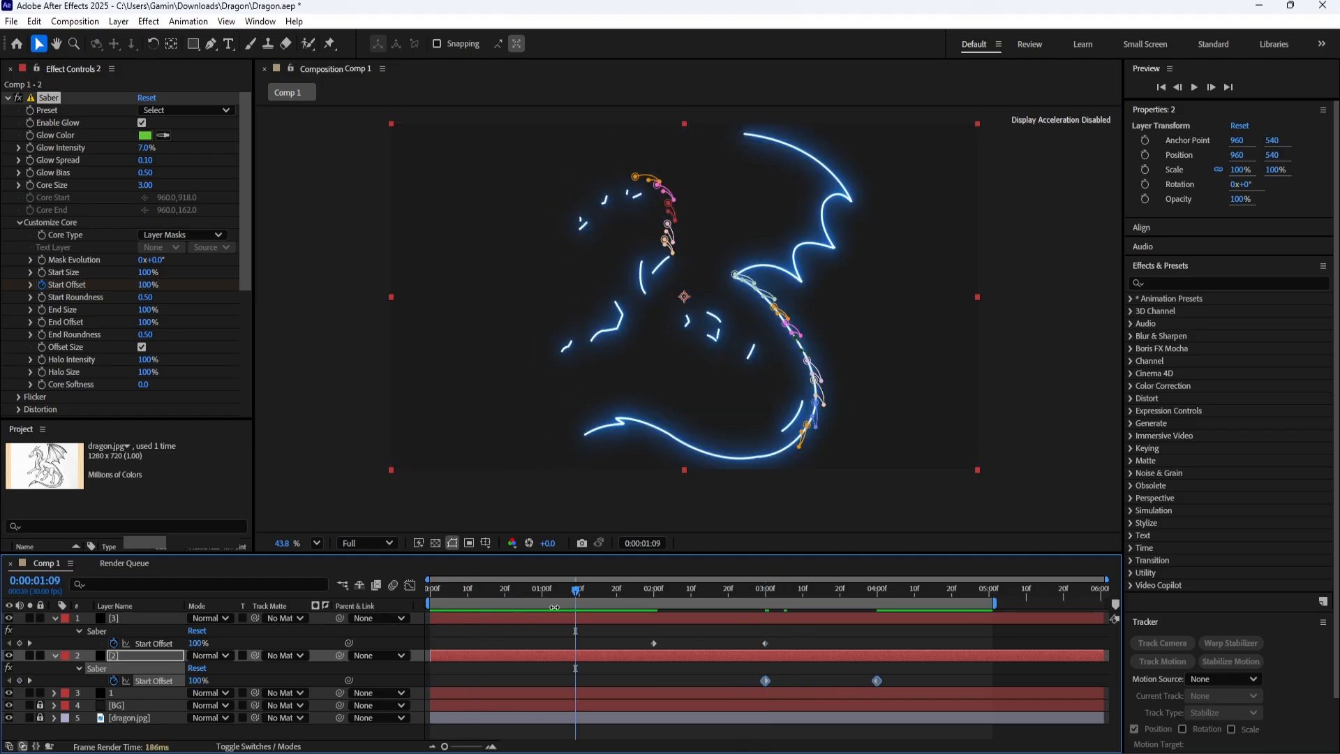
Reveal the keyframes of layer 1 and change its Saber Glow Color to red FF0000.
click(116, 692)
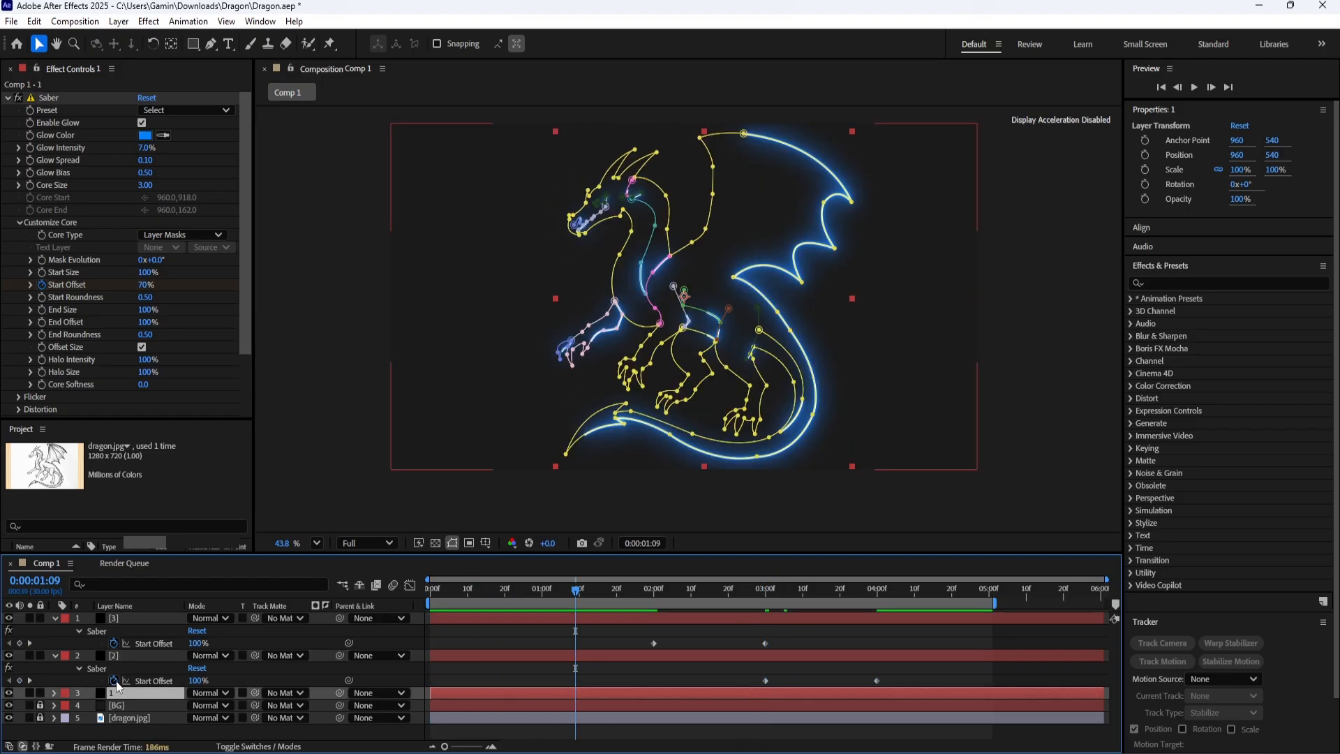
key(u)
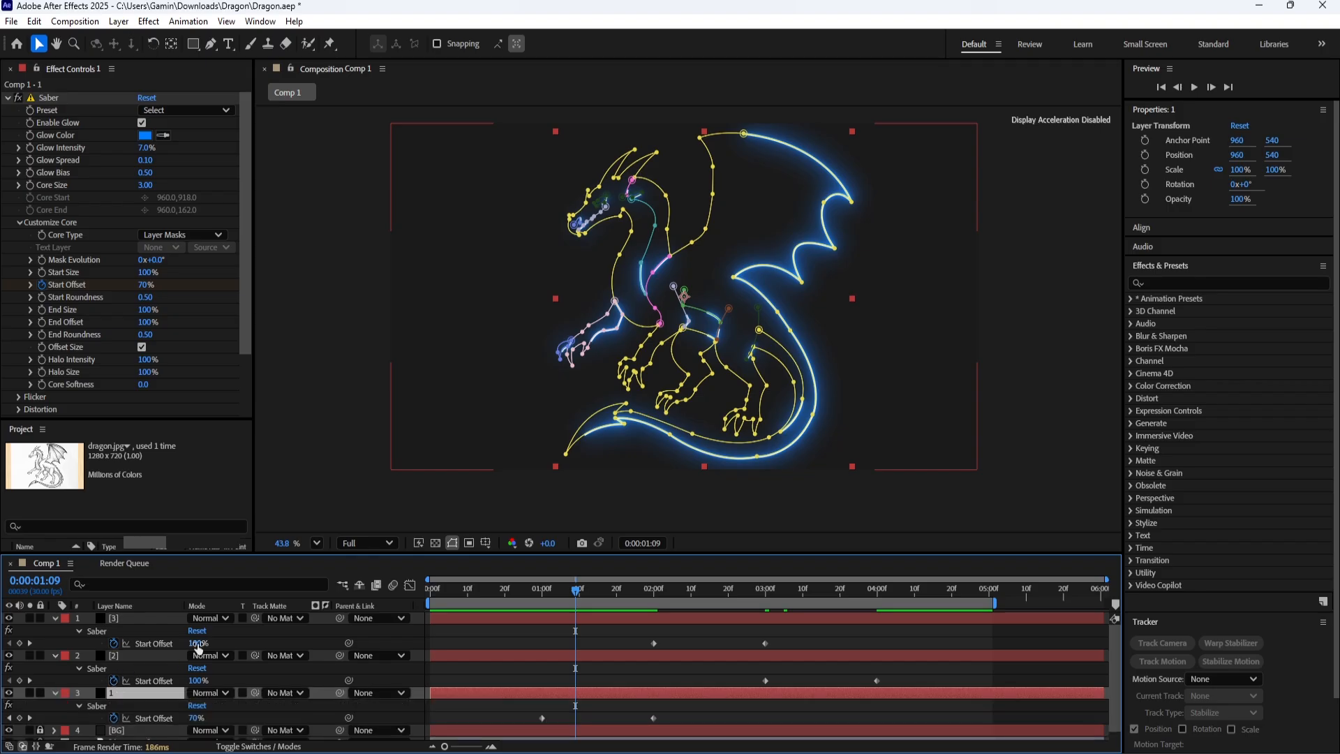
click(147, 138)
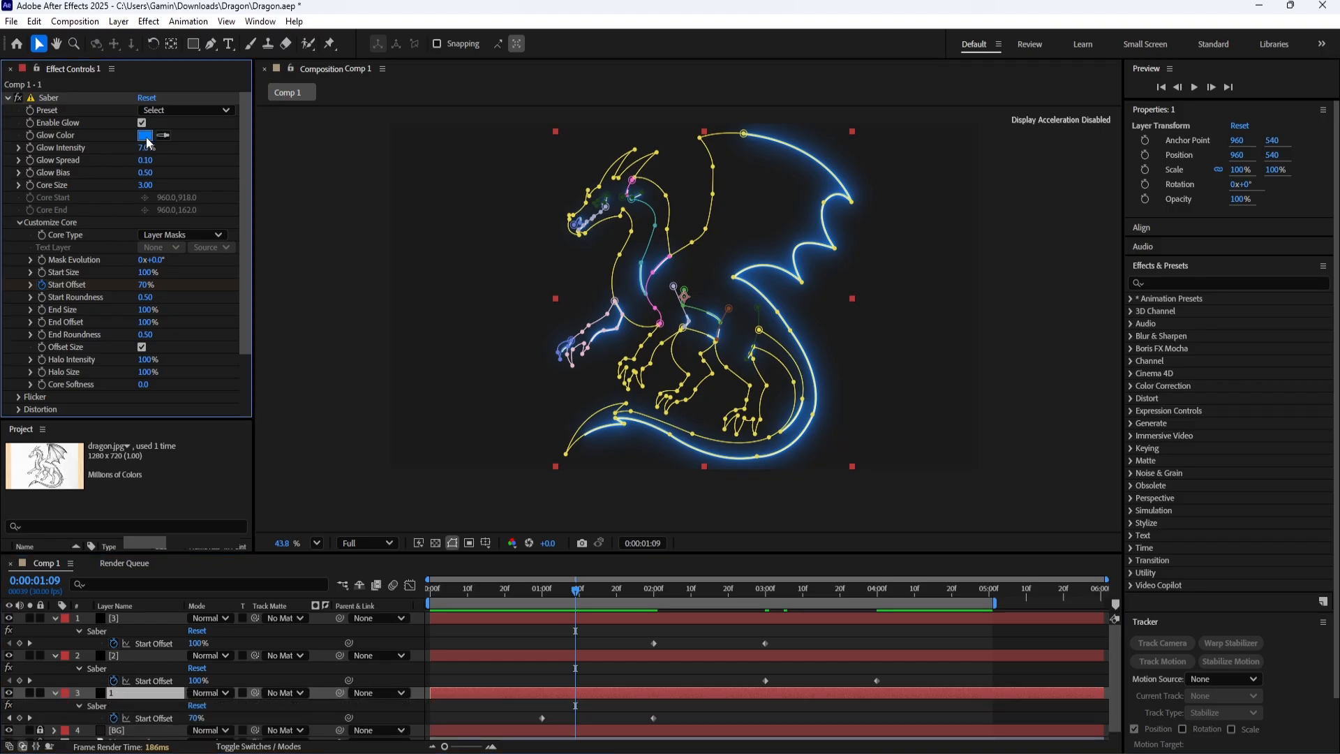
click(705, 480)
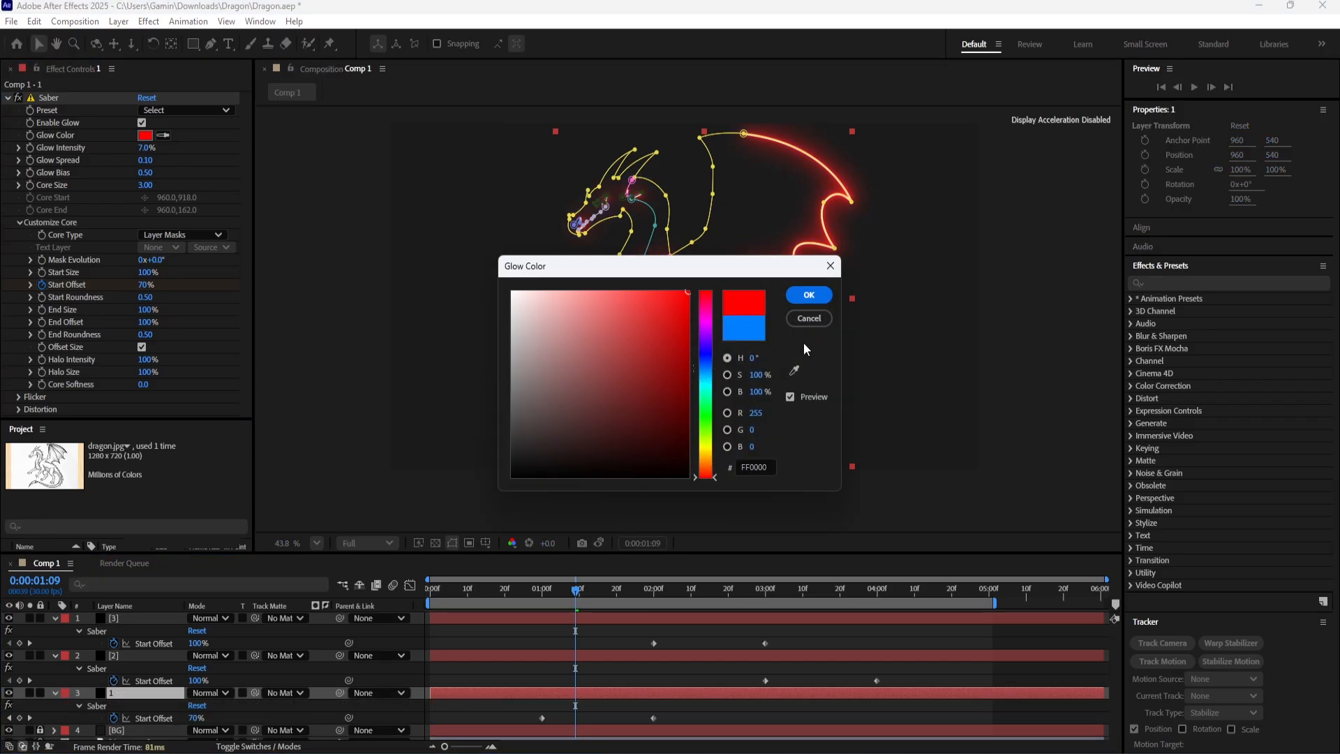
click(820, 294)
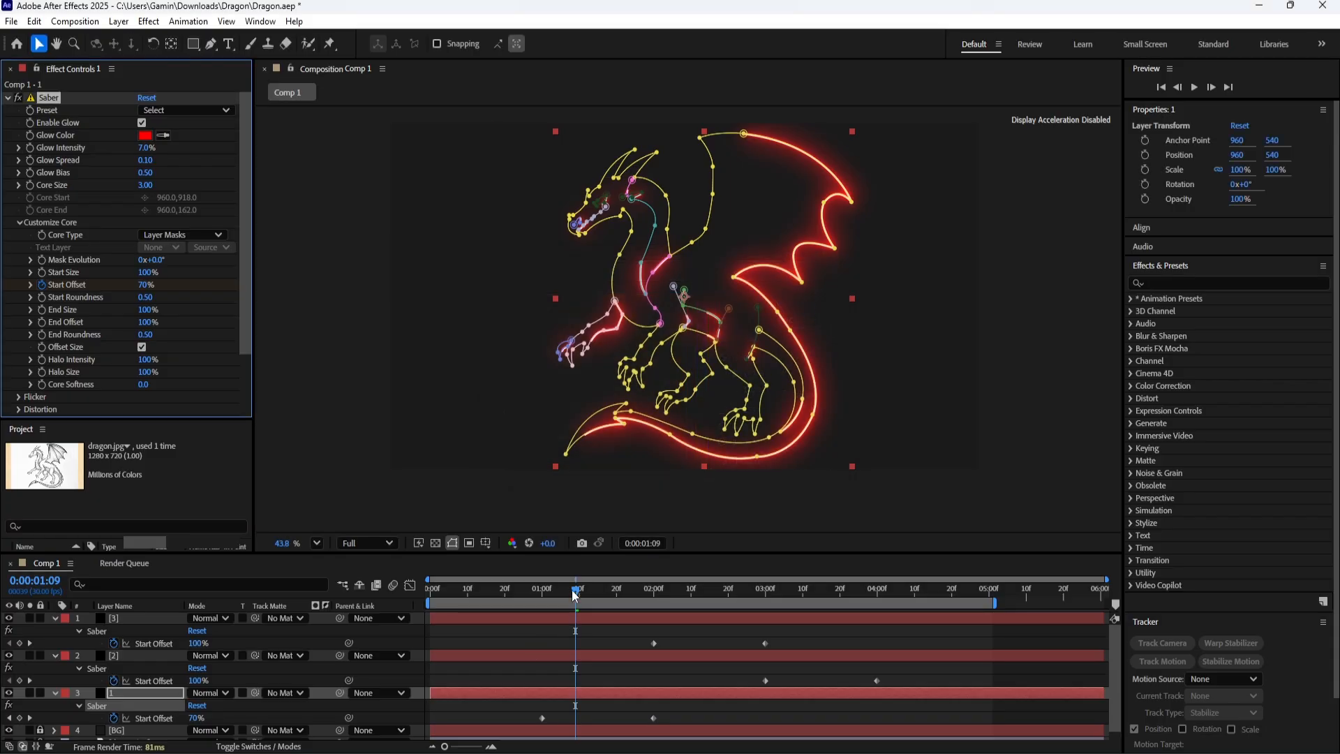
Save the project and preview the recoloured dragon animation from the start of the composition.
drag(575, 591, 370, 593)
key(ctrl+s)
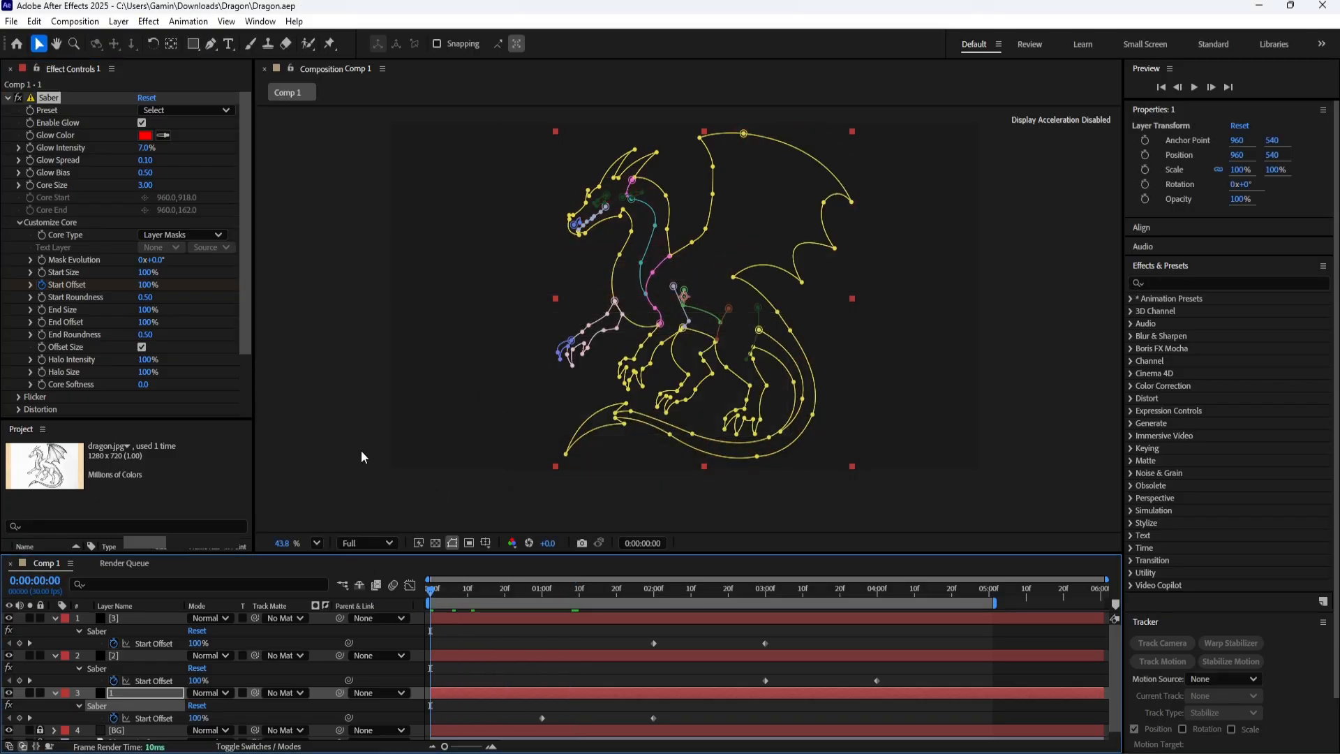
key(space)
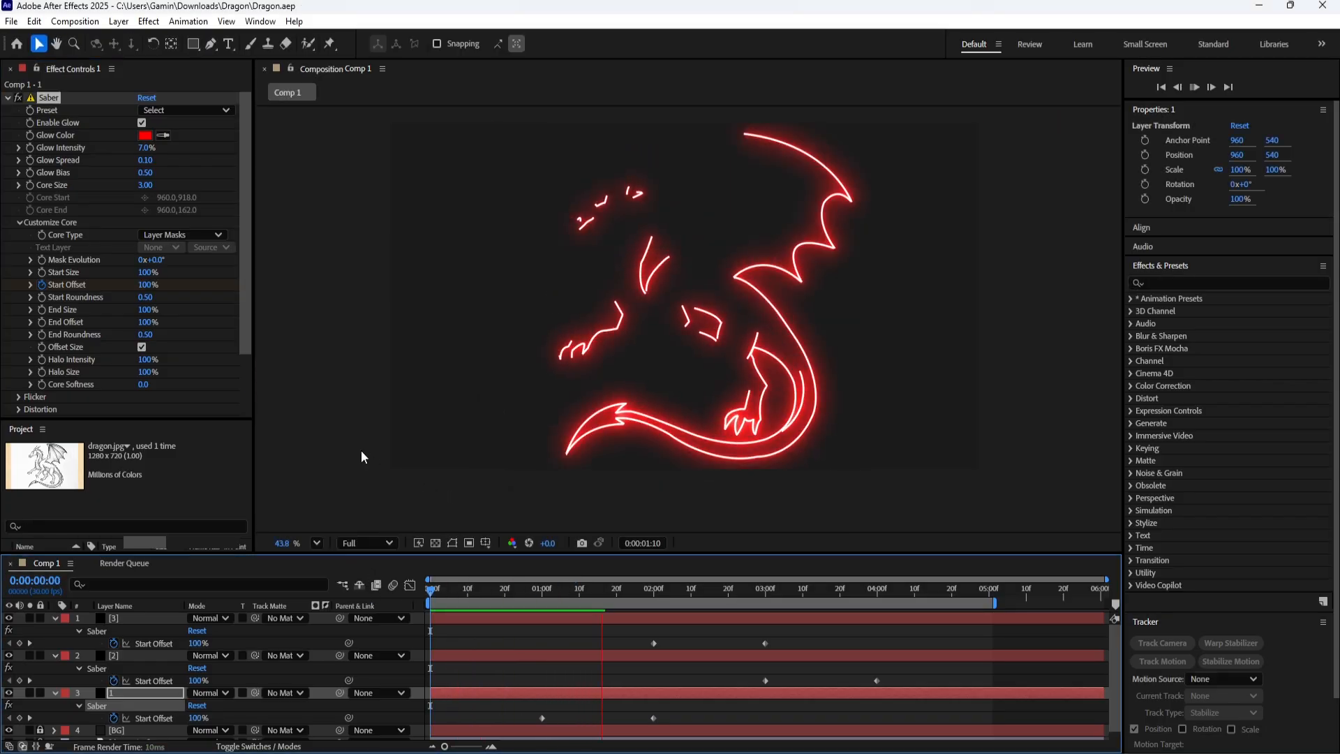